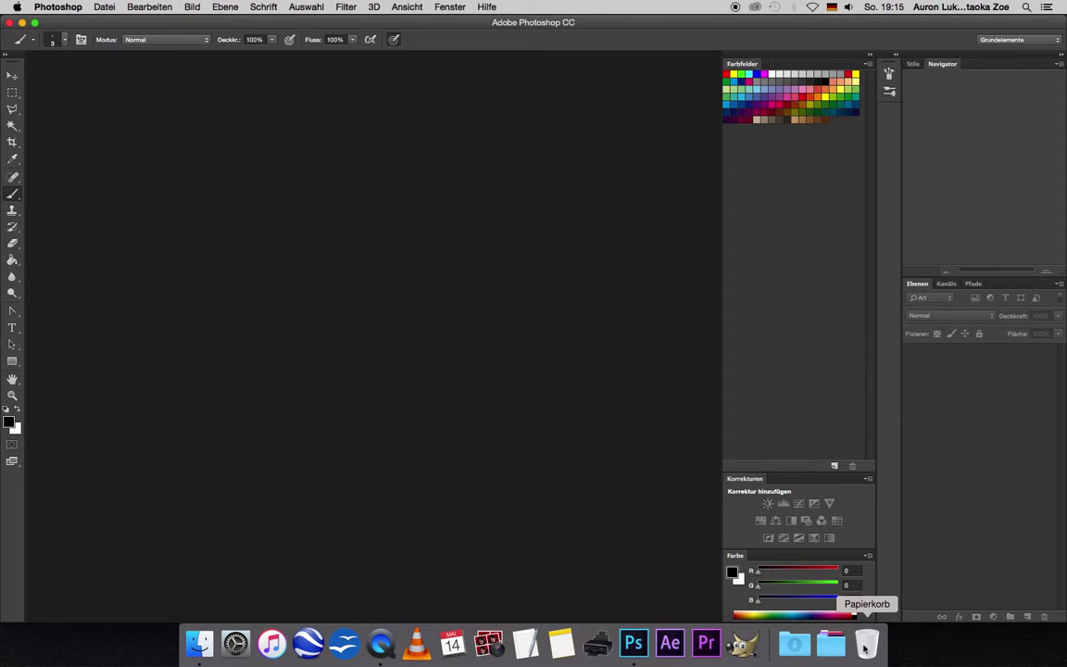
- Start a new document and name it Insel_01
left_click(105, 7)
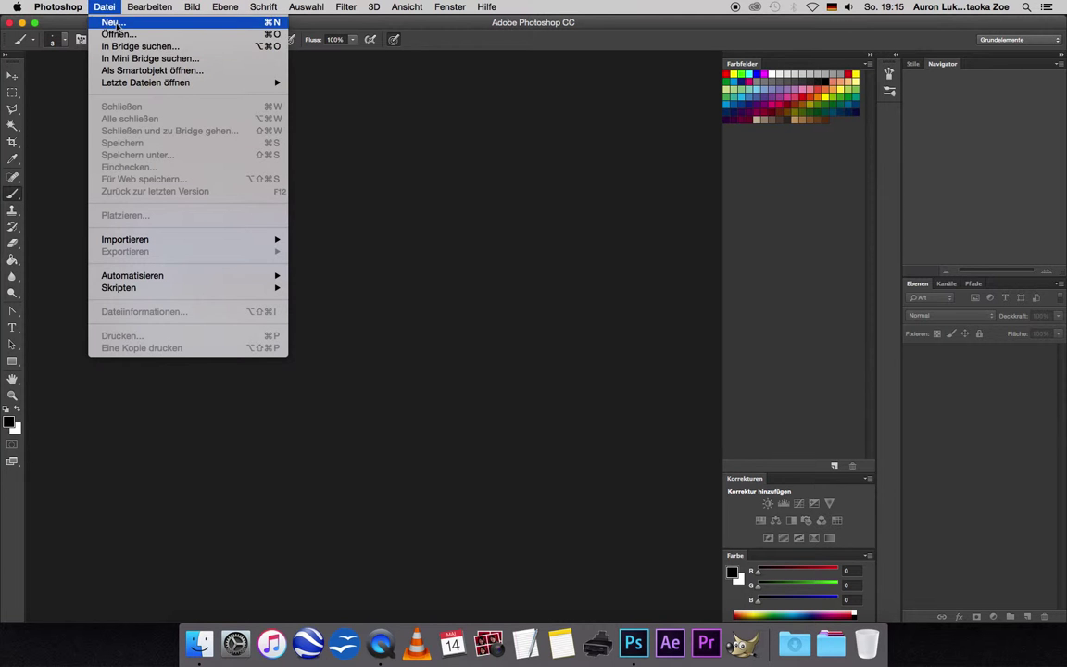
left_click(112, 22)
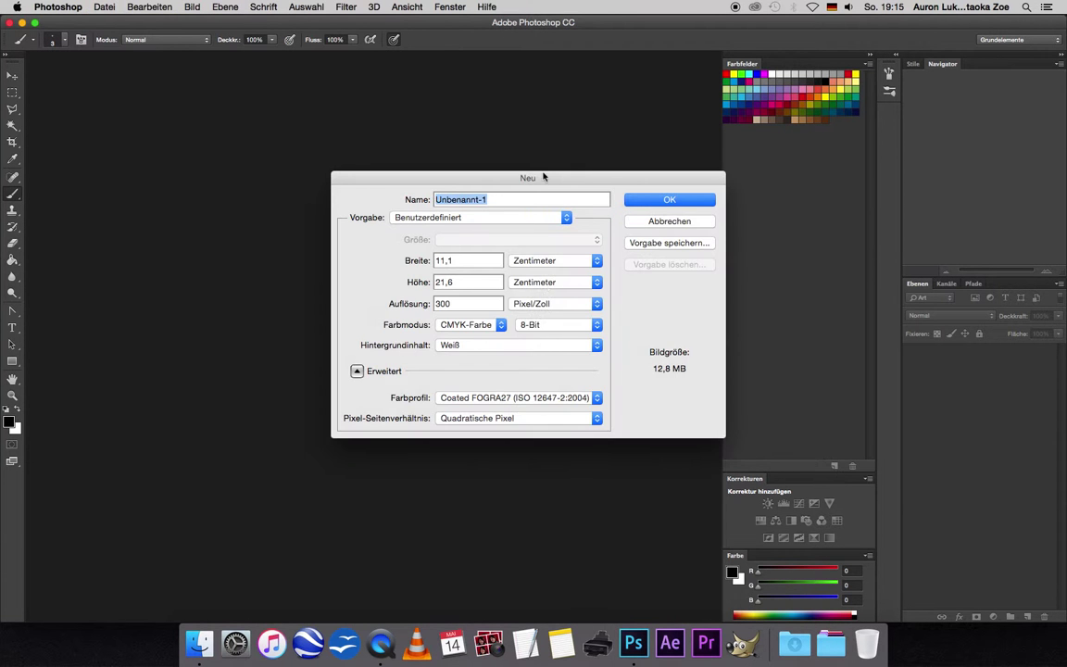
left_click_drag(533, 177, 483, 125)
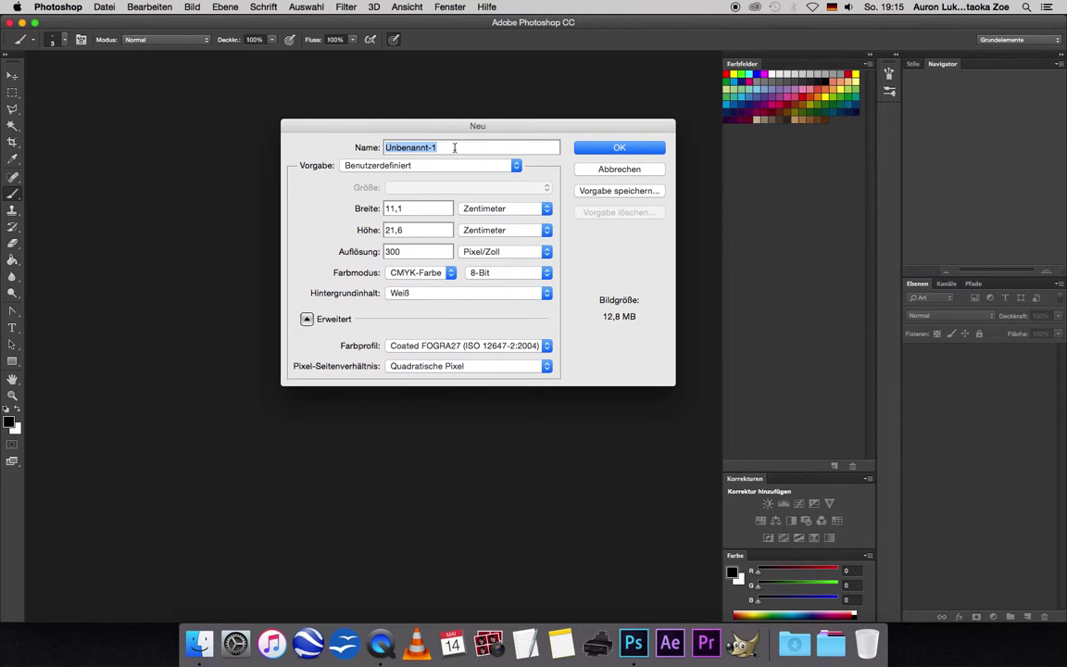
key("BackSpace")
type("el_01")
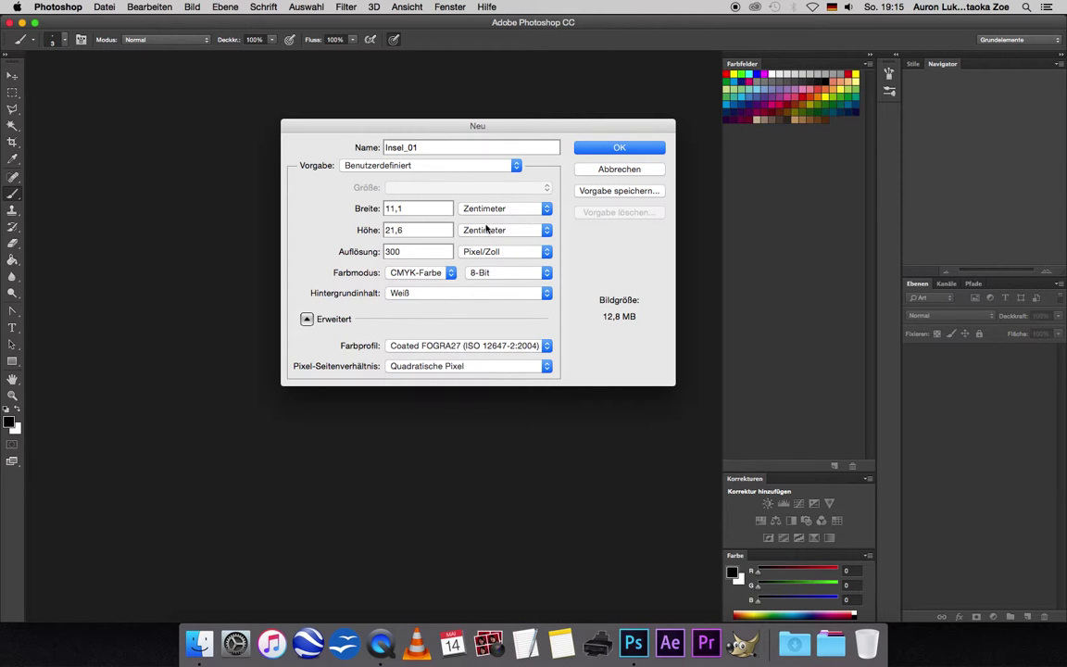
left_click_drag(422, 209, 372, 205)
- Set the new document to RGB-Farbe colour mode at 100 Pixel/Zoll resolution
left_click(449, 275)
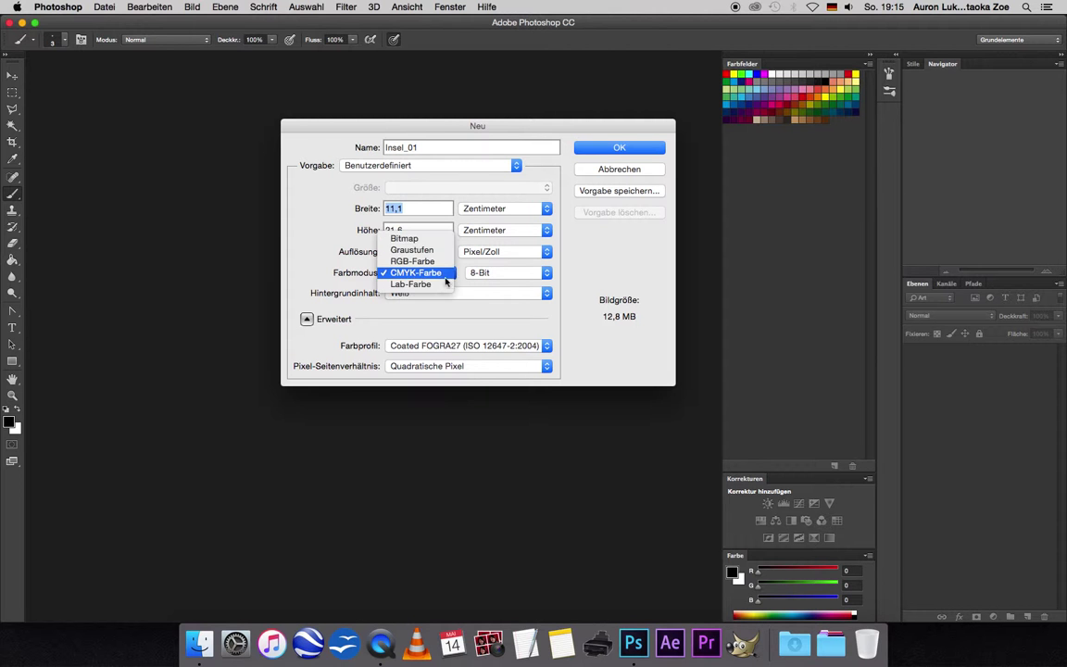
left_click(436, 261)
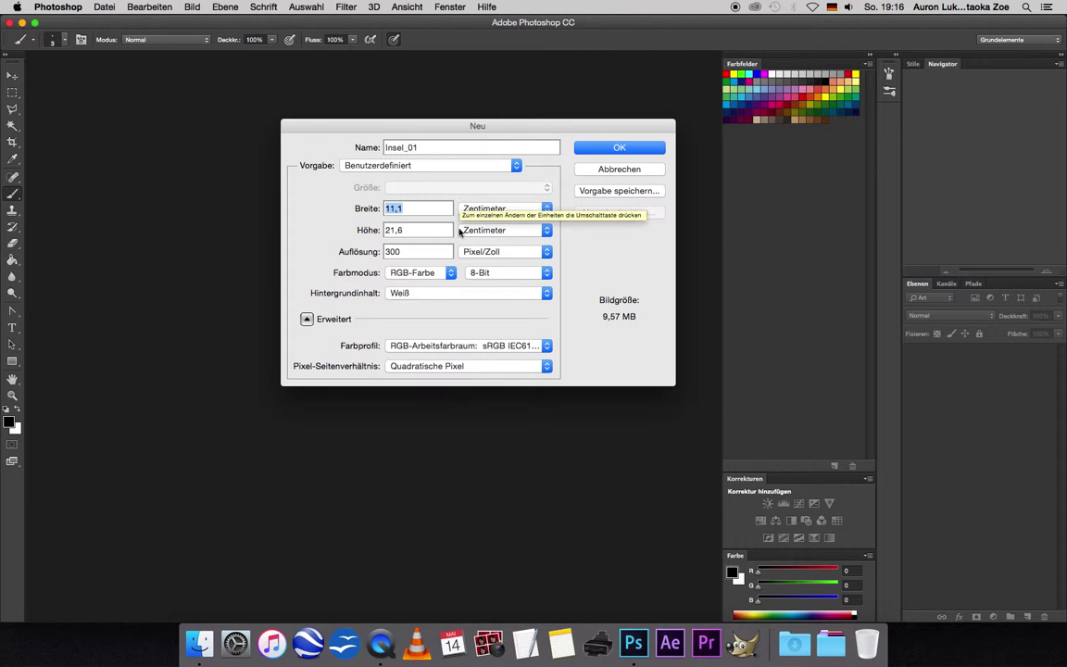
key("Tab")
key("Tab")
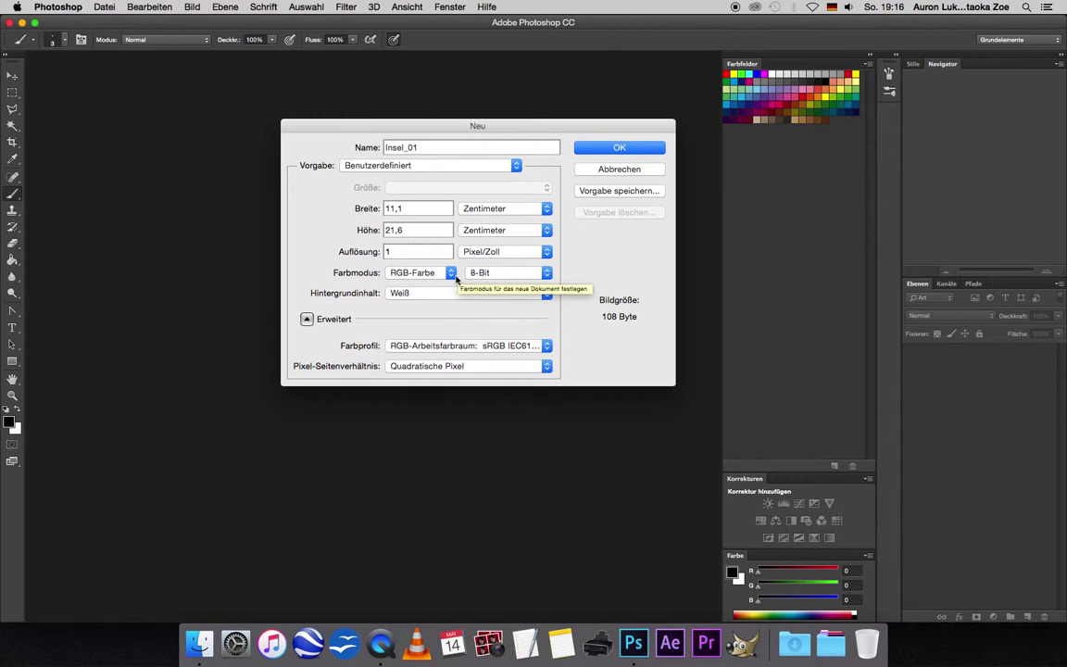
type("100")
left_click(375, 208)
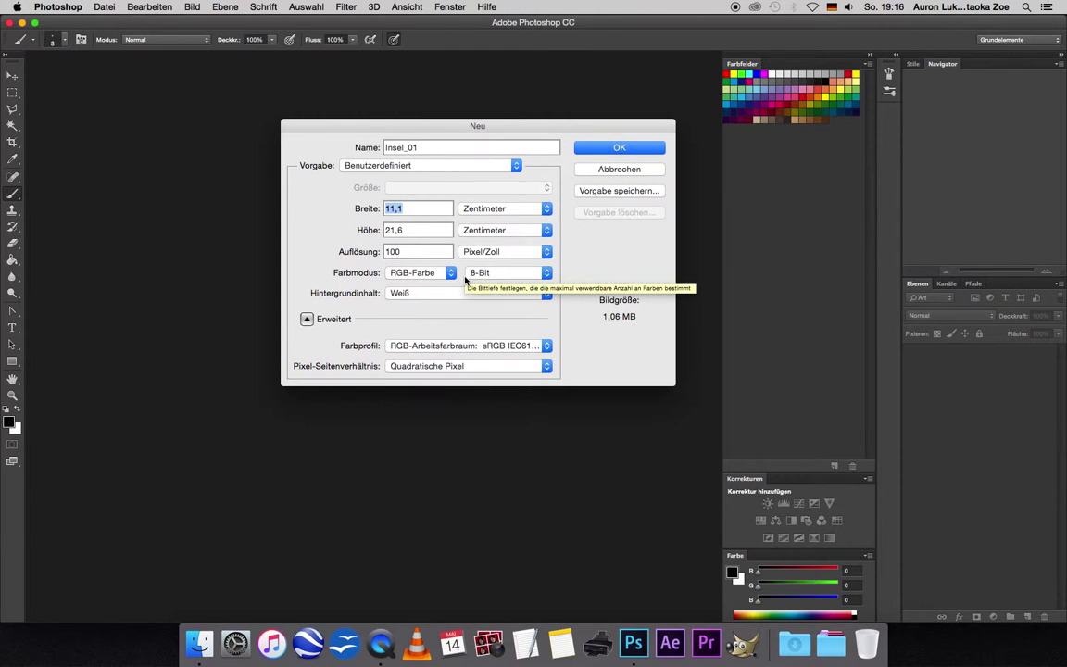
- Enter 1000 for both the width and the height
type("5")
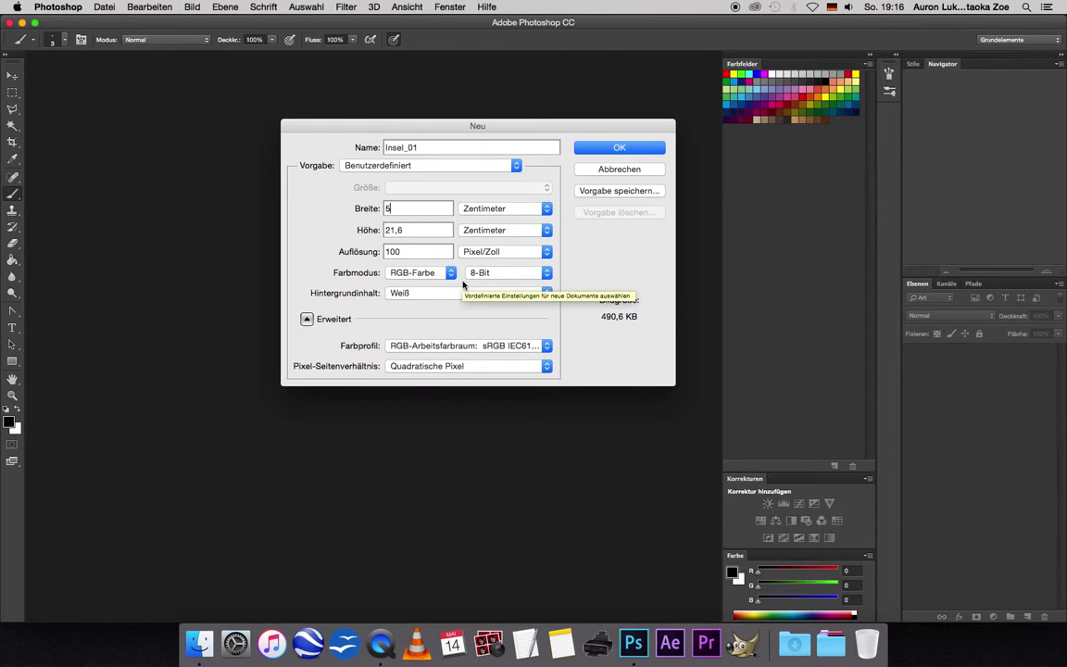
type("000")
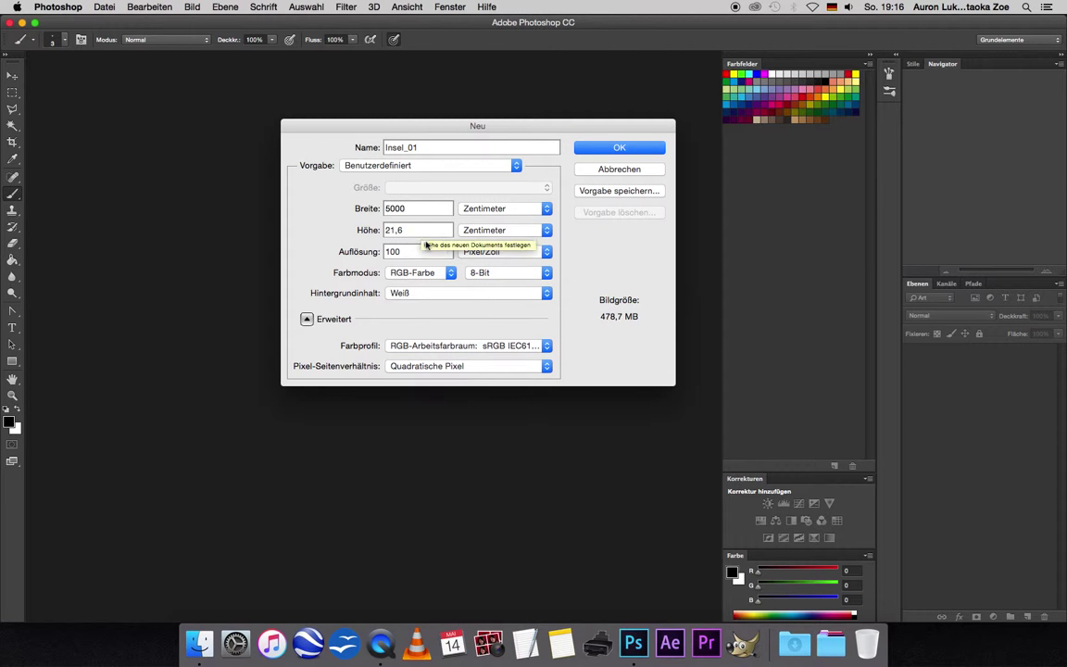
key("BackSpace")
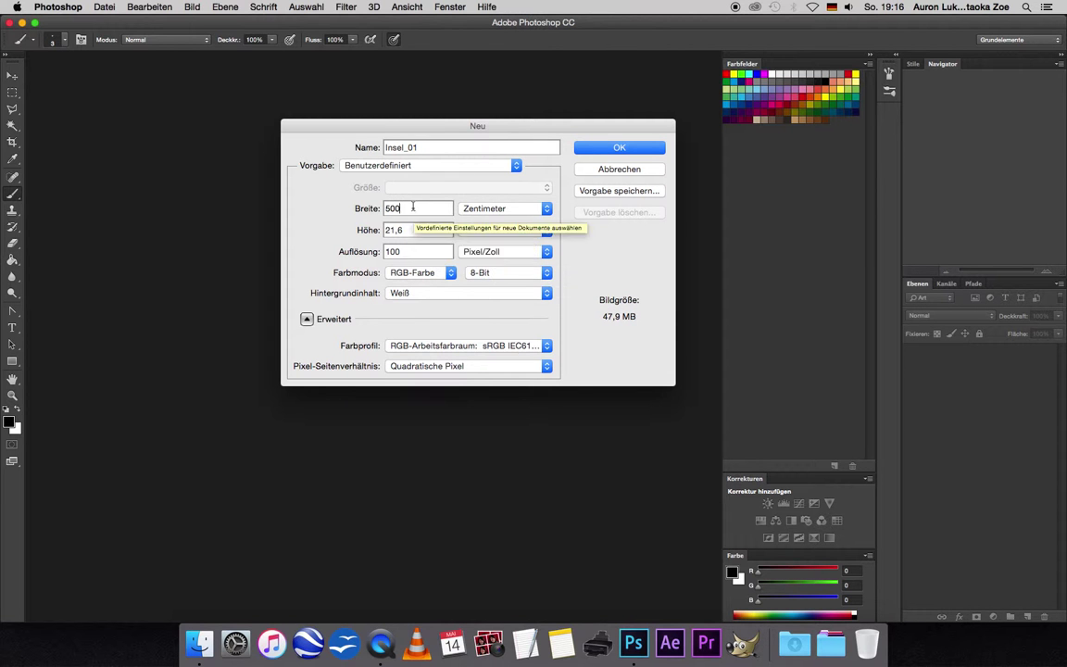
double_click(407, 208)
type("1")
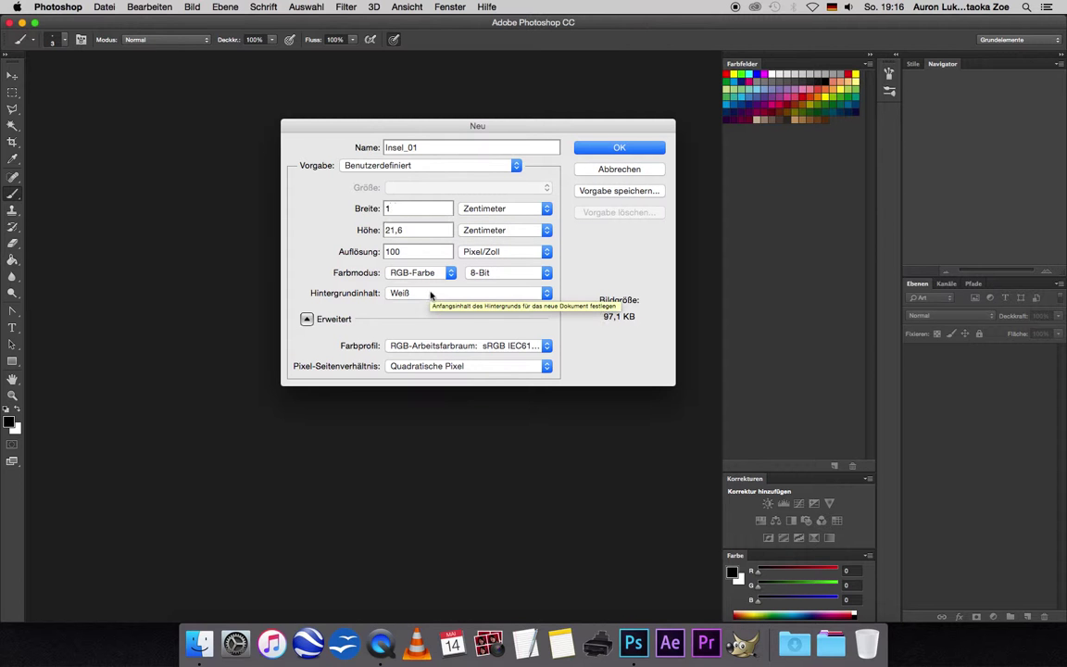
type("000")
double_click(400, 229)
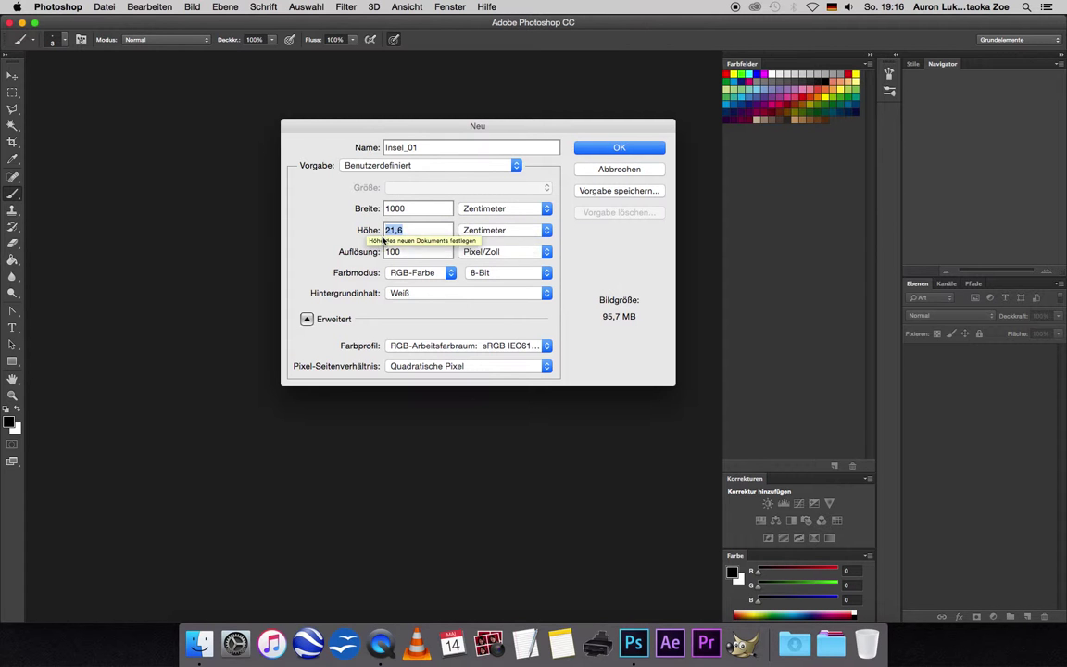
type("100")
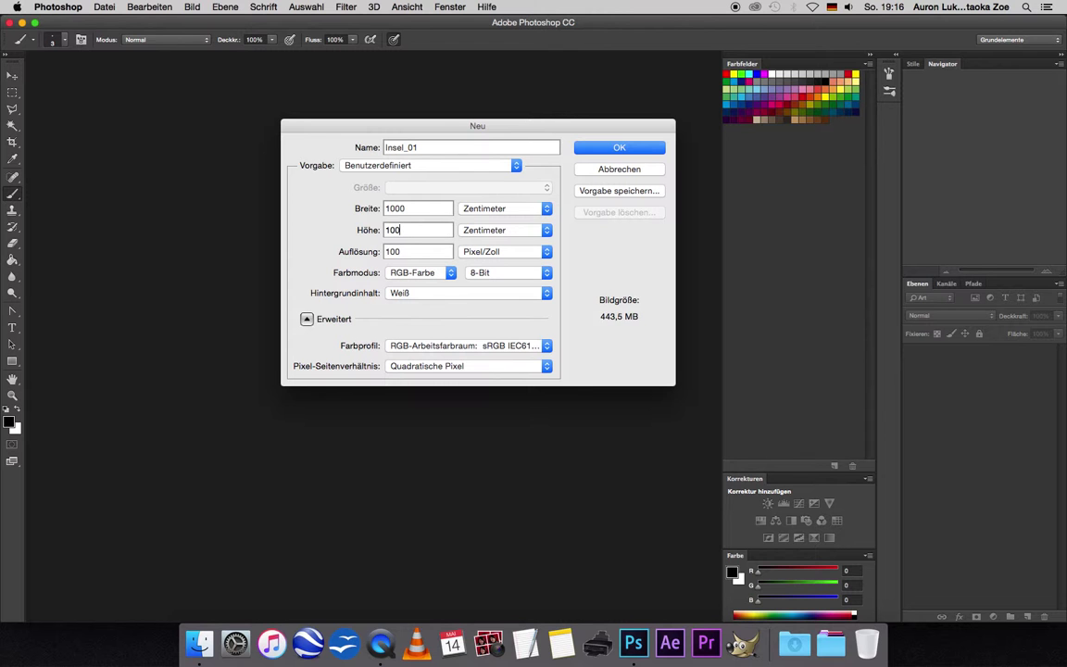
type("0")
- Switch the size units to Pixel, keep the white background and create the document
left_click(496, 208)
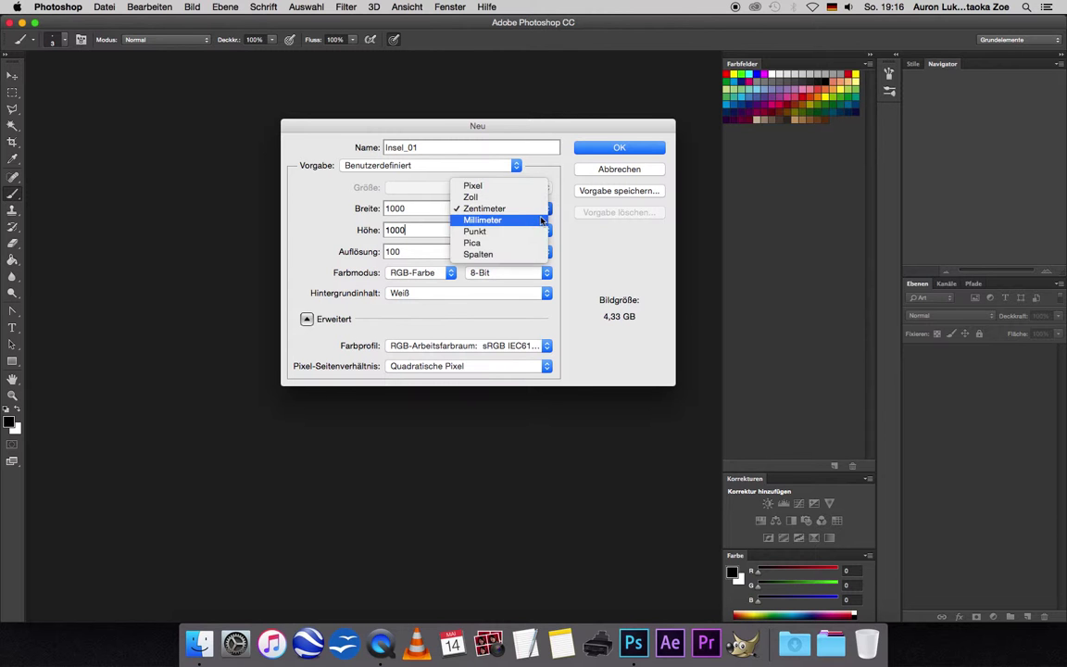
left_click(513, 186)
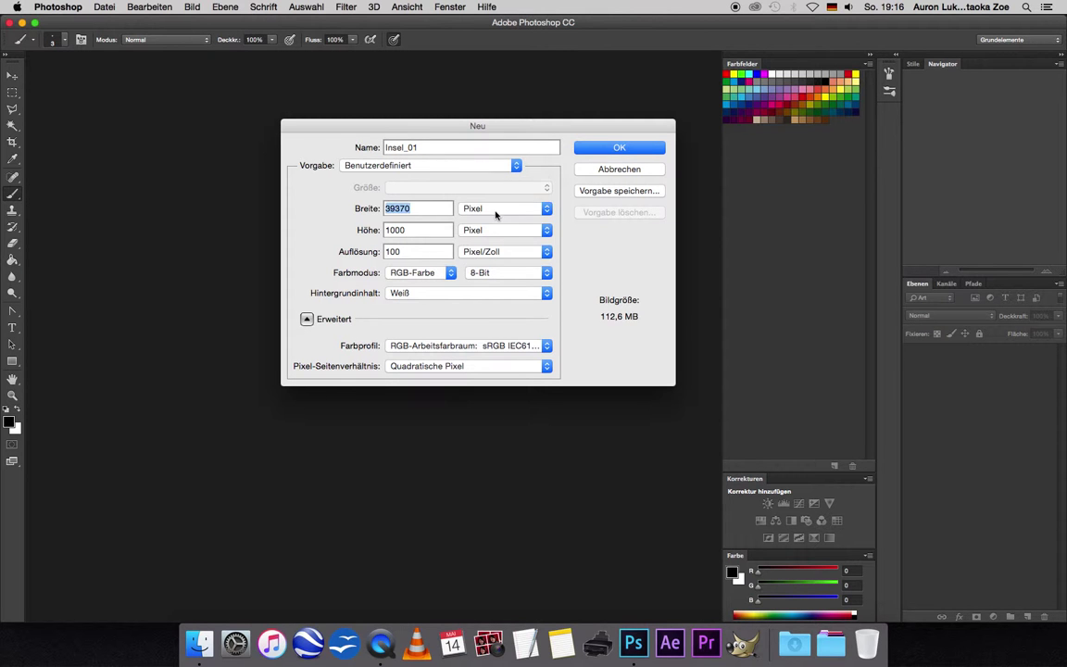
type("10")
type("00")
left_click(546, 294)
left_click(591, 262)
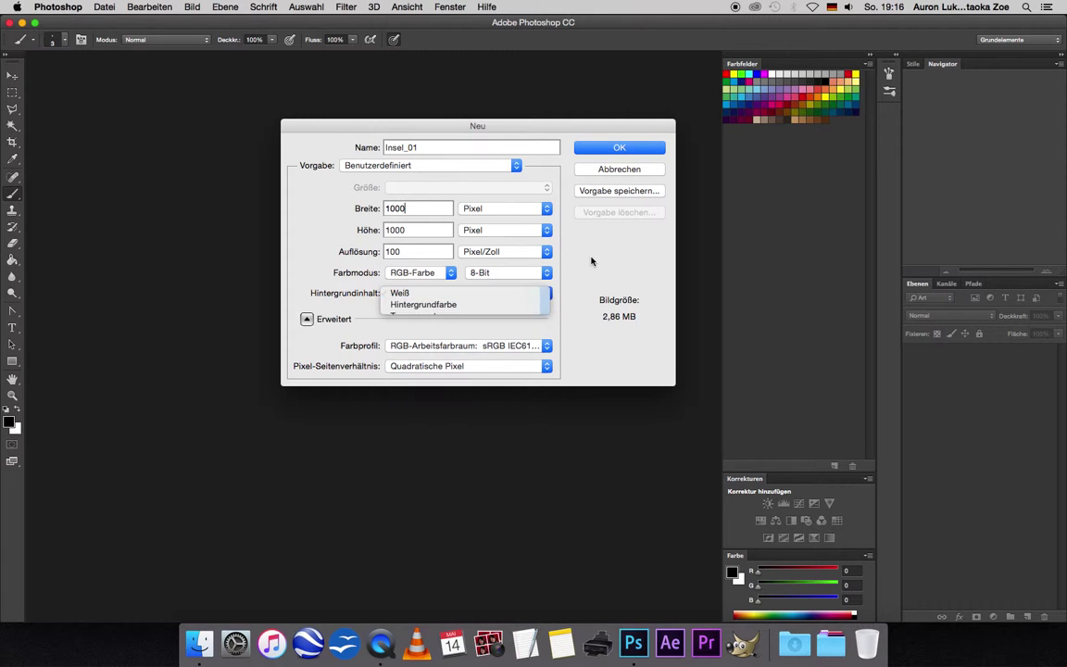
left_click(611, 150)
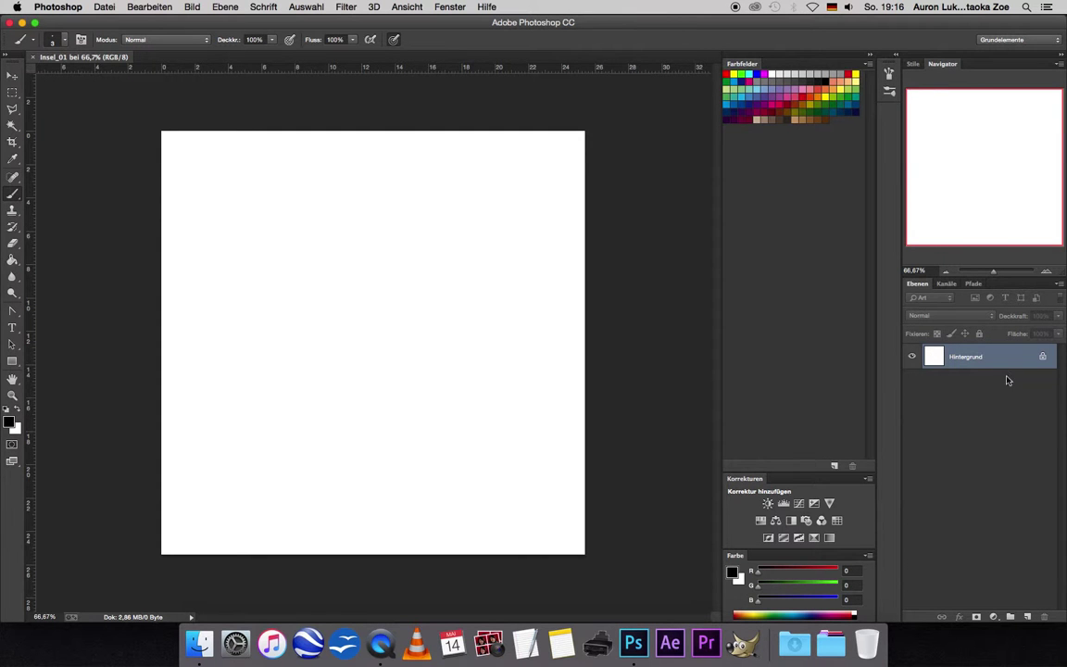
- Add layer Ebene 1 and fill it entirely with ocean blue 0042ff
left_click(1010, 616)
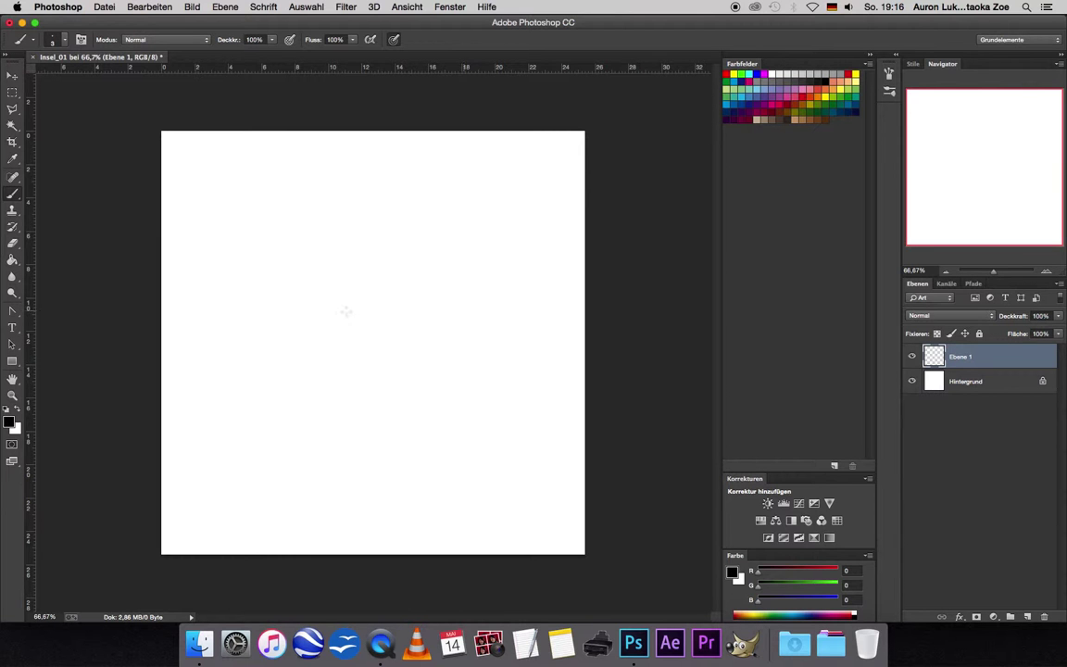
left_click(10, 421)
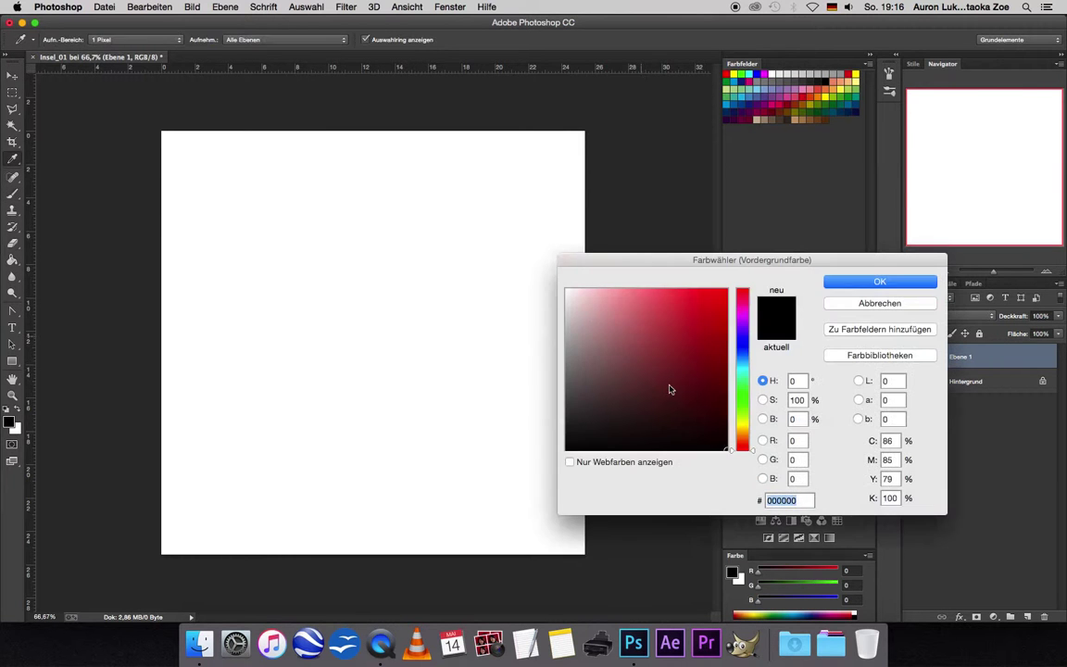
left_click(742, 344)
left_click(727, 290)
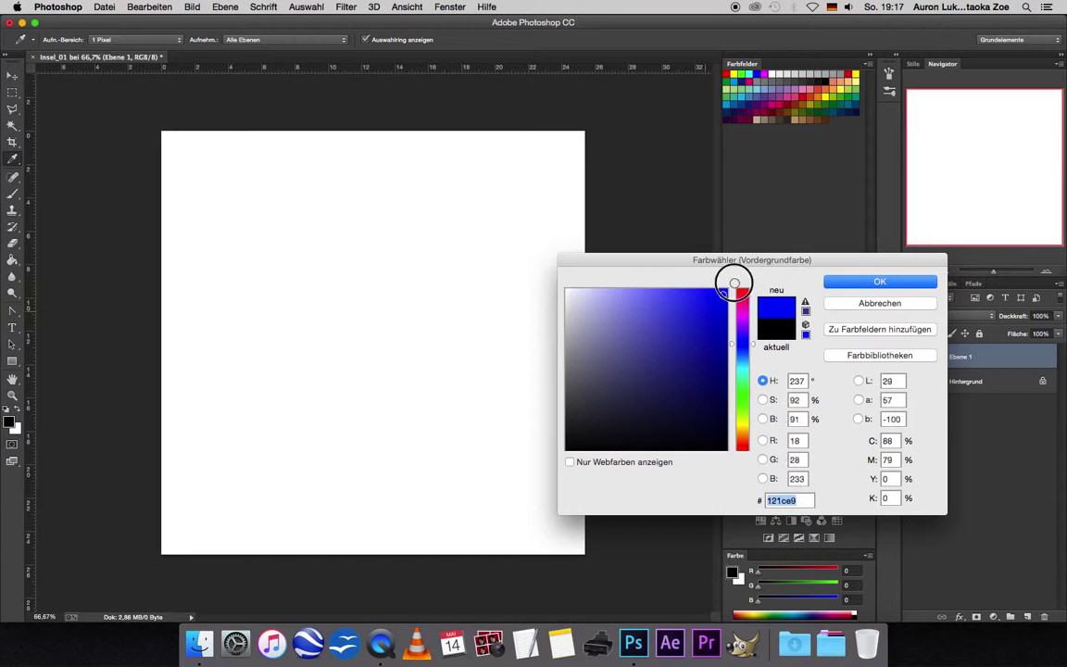
left_click(747, 353)
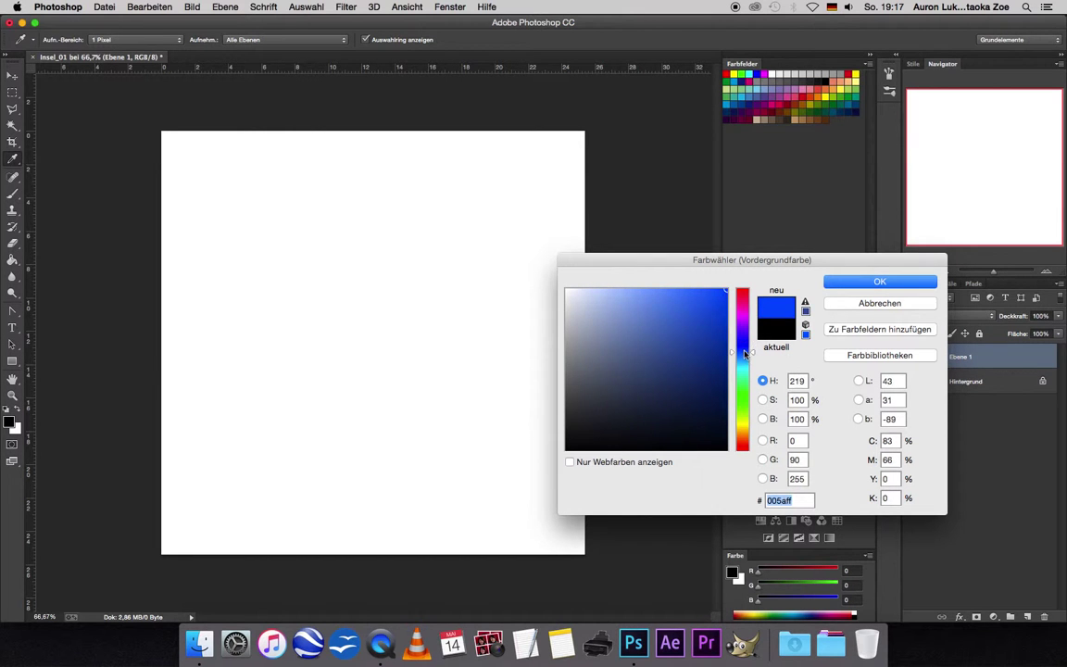
left_click(743, 349)
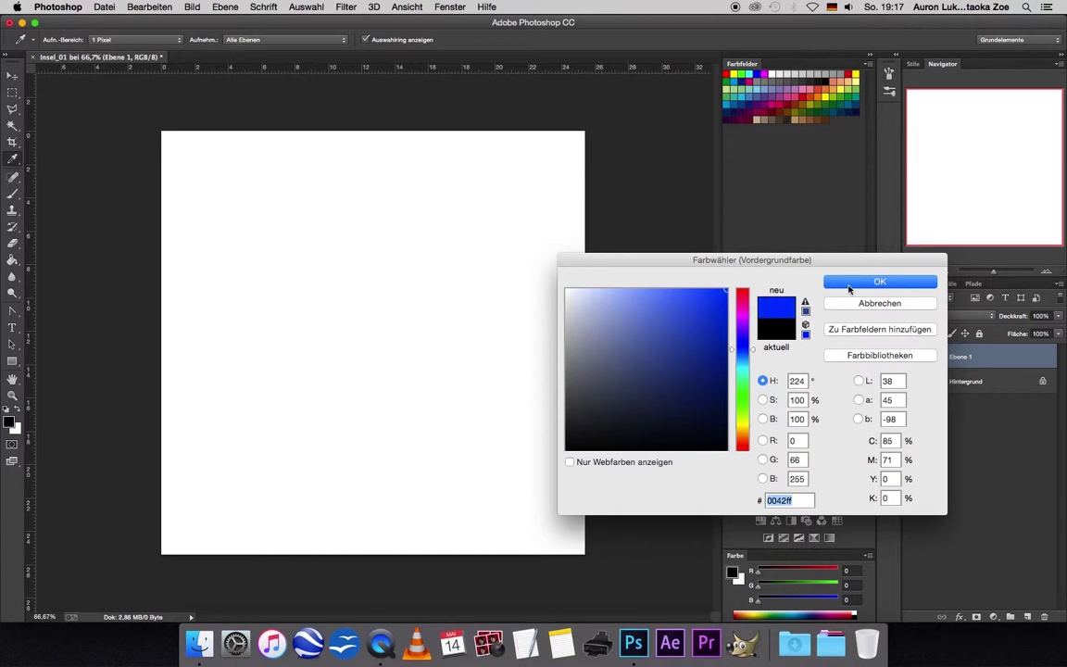
left_click(849, 282)
left_click(12, 259)
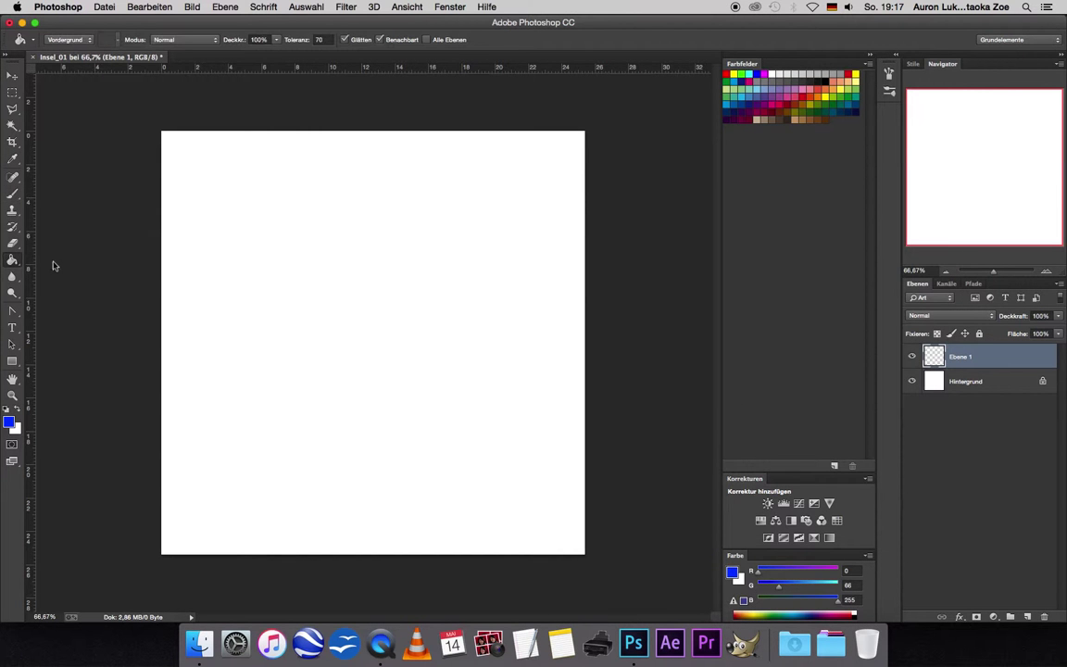
left_click(356, 327)
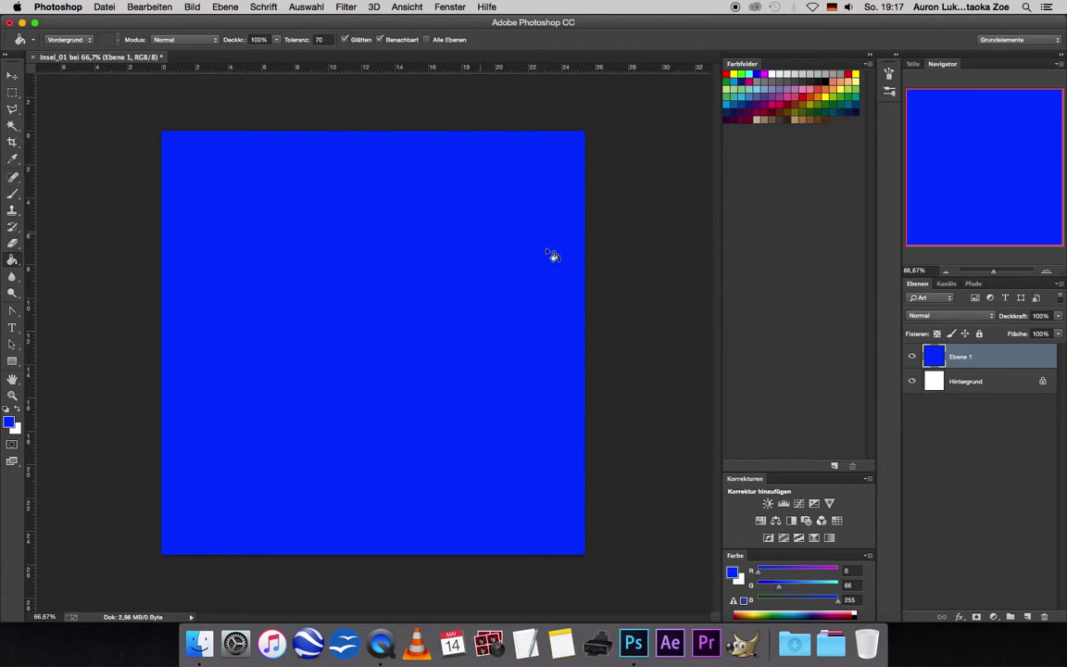
- Add empty layer Ebene 2, set the foreground colour to black and select the Brush
left_click(1027, 617)
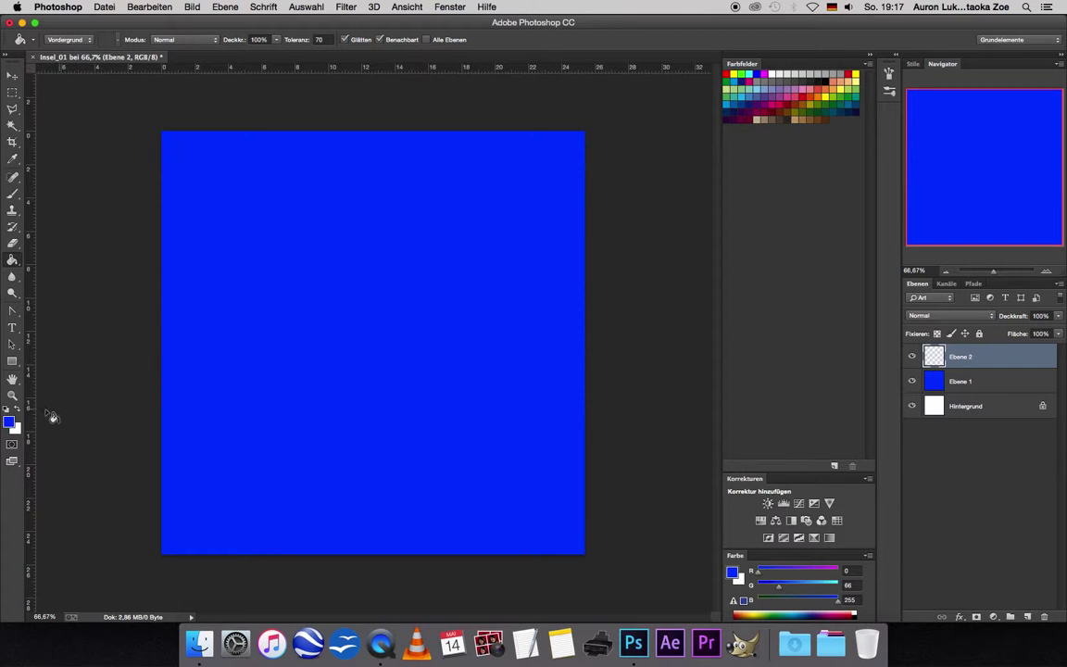
left_click(19, 411)
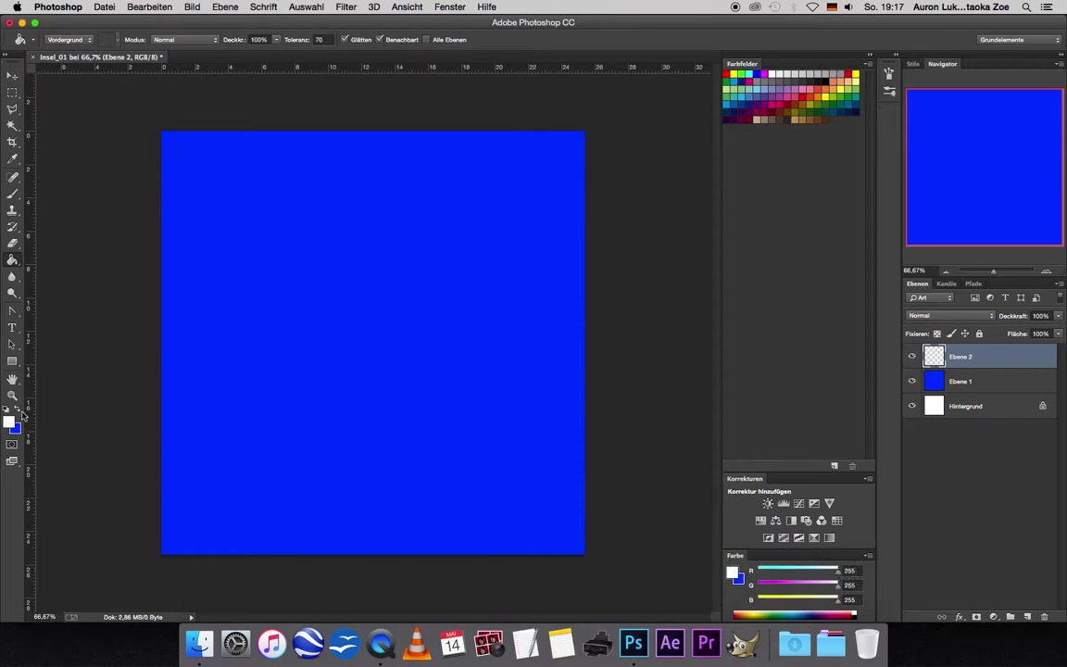
left_click(20, 412)
left_click(10, 422)
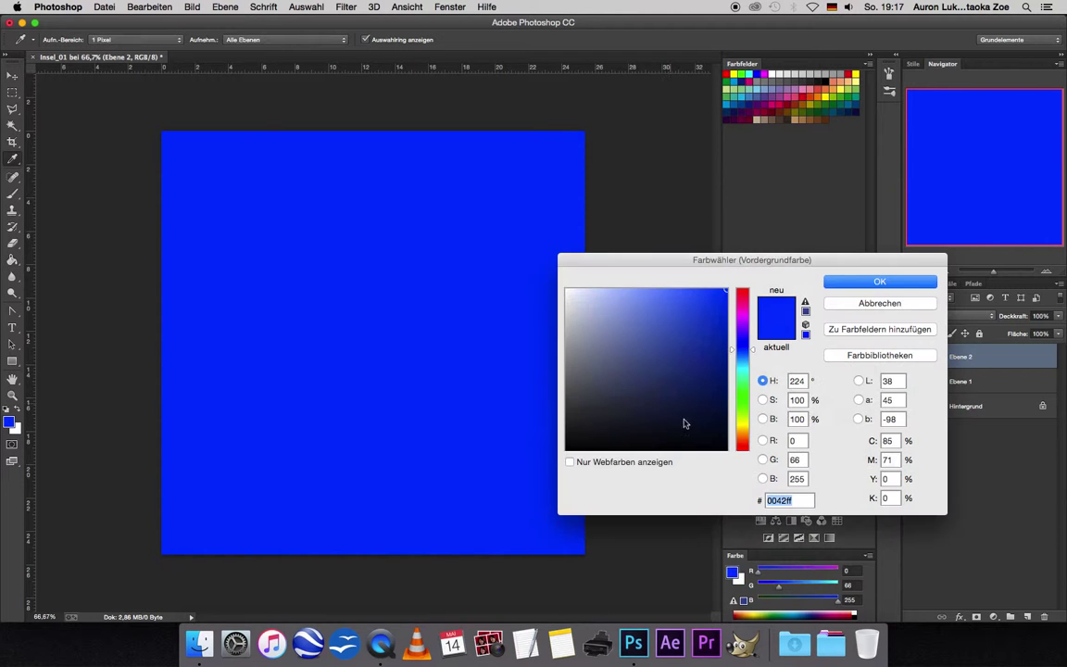
left_click_drag(619, 382, 752, 493)
left_click(863, 284)
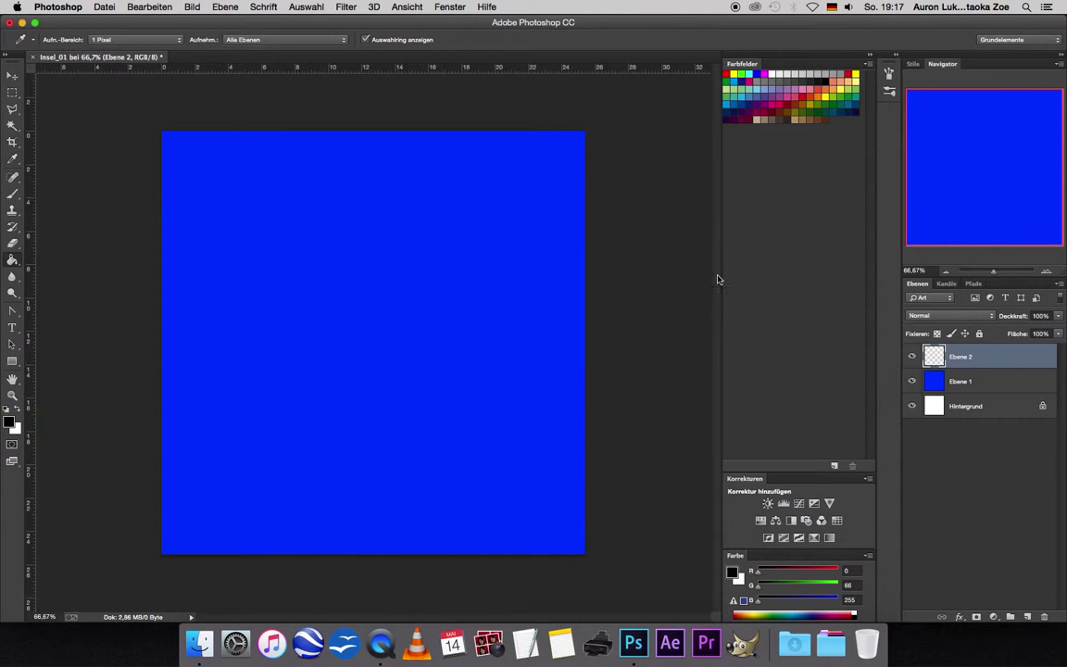
key("g")
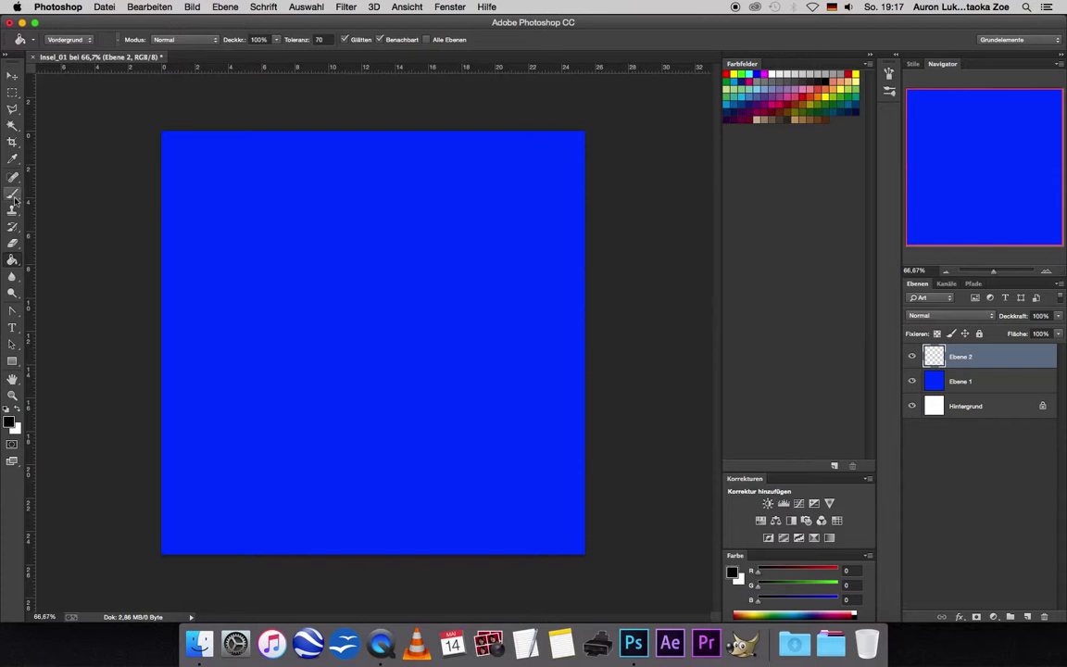
left_click(13, 191)
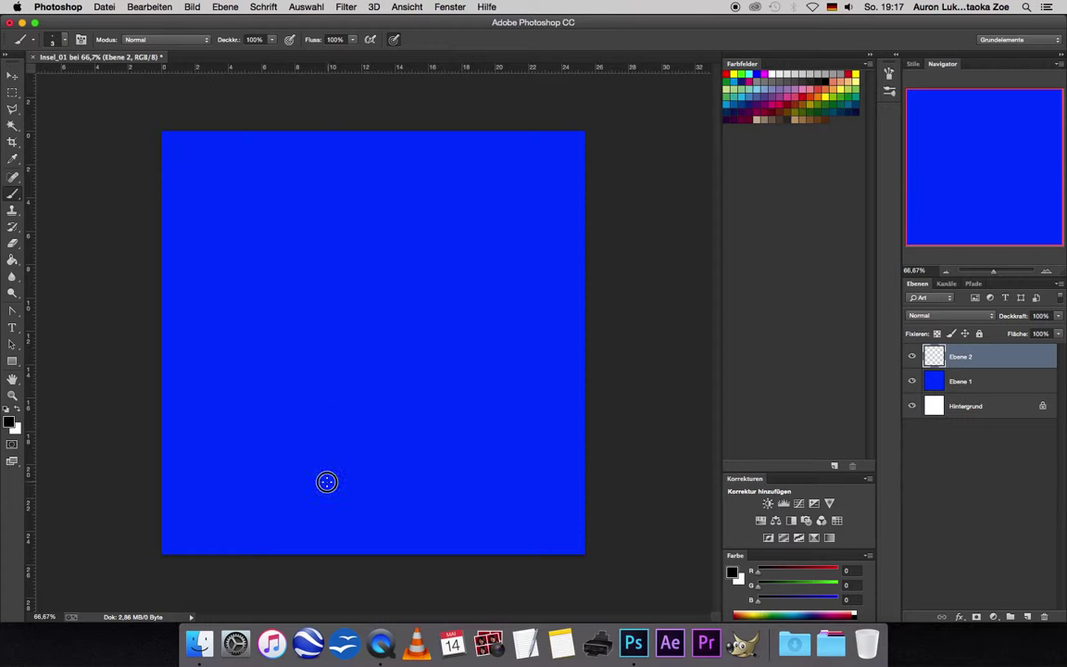
- Brush black outlines of the main island and the small islet to its north
mouse_move(326, 480)
left_mouse_down()
mouse_move(264, 444)
mouse_move(278, 368)
mouse_move(248, 350)
mouse_move(229, 313)
mouse_move(271, 281)
mouse_move(393, 243)
mouse_move(429, 192)
mouse_move(490, 209)
mouse_move(516, 350)
mouse_move(508, 410)
mouse_move(488, 429)
mouse_move(471, 483)
mouse_move(412, 505)
mouse_move(364, 501)
mouse_move(317, 475)
left_mouse_up()
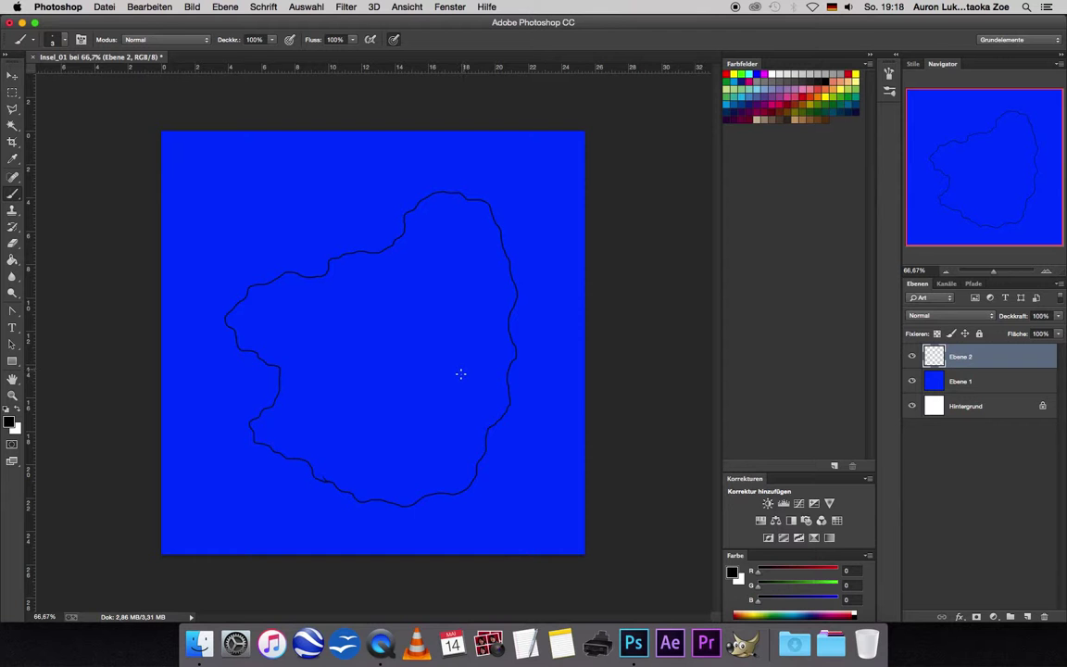
mouse_move(368, 199)
left_mouse_down()
mouse_move(326, 226)
mouse_move(302, 214)
mouse_move(320, 176)
mouse_move(338, 176)
mouse_move(374, 188)
mouse_move(367, 214)
left_mouse_up()
- Draw the inner contour line along the coast and several small rectangular rock outlines
mouse_move(292, 297)
left_mouse_down()
mouse_move(367, 301)
mouse_move(445, 220)
mouse_move(474, 234)
mouse_move(497, 342)
mouse_move(474, 442)
mouse_move(438, 471)
mouse_move(362, 489)
mouse_move(345, 481)
left_mouse_up()
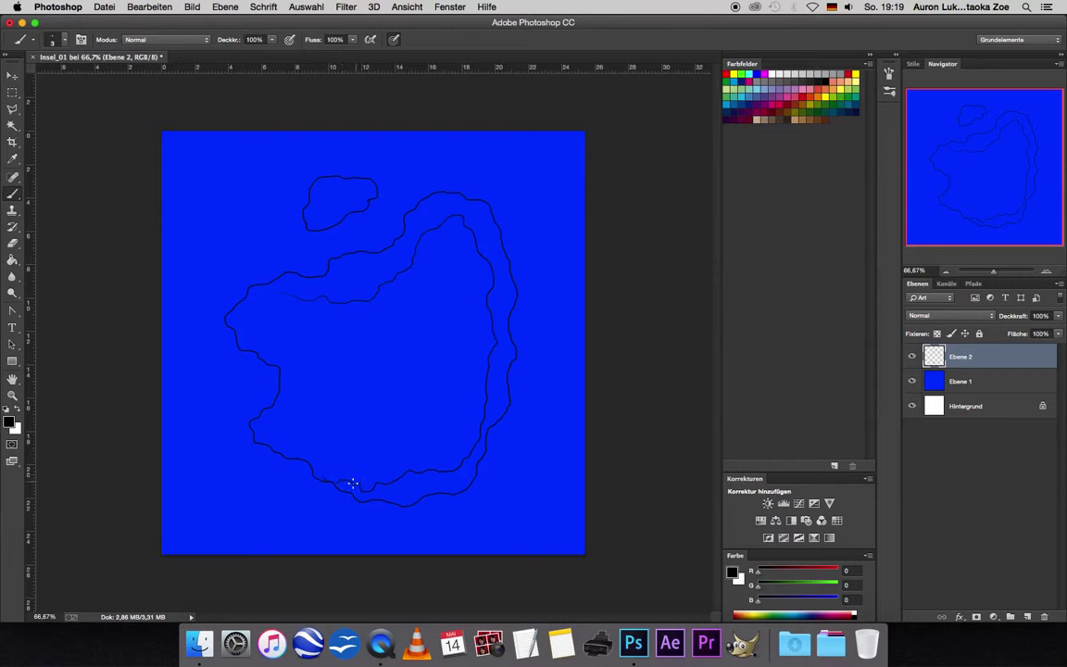
mouse_move(407, 467)
left_mouse_down()
mouse_move(398, 333)
mouse_move(276, 297)
mouse_move(240, 316)
left_mouse_up()
mouse_move(354, 469)
left_mouse_down()
mouse_move(442, 453)
mouse_move(469, 436)
mouse_move(352, 468)
mouse_move(333, 454)
left_mouse_up()
left_click_drag(463, 391, 474, 386)
mouse_move(448, 353)
left_mouse_down()
mouse_move(458, 366)
mouse_move(384, 320)
mouse_move(430, 325)
mouse_move(447, 342)
mouse_move(424, 339)
mouse_move(435, 341)
left_mouse_up()
- With a larger brush, add hatching strokes, an islet rock, curved marks and a small circle
key("bracketright")
key("bracketright")
key("bracketright")
left_click_drag(464, 265, 441, 276)
left_click_drag(402, 326, 411, 328)
left_click_drag(326, 205, 331, 210)
left_click_drag(331, 410, 308, 426)
left_click_drag(312, 389, 308, 392)
left_click_drag(287, 314, 283, 317)
mouse_move(317, 330)
left_mouse_down()
mouse_move(379, 350)
mouse_move(361, 343)
mouse_move(357, 393)
mouse_move(346, 383)
mouse_move(360, 376)
left_mouse_up()
left_click_drag(373, 344, 366, 341)
- Set the foreground colour to bright green 00c709
left_click(10, 422)
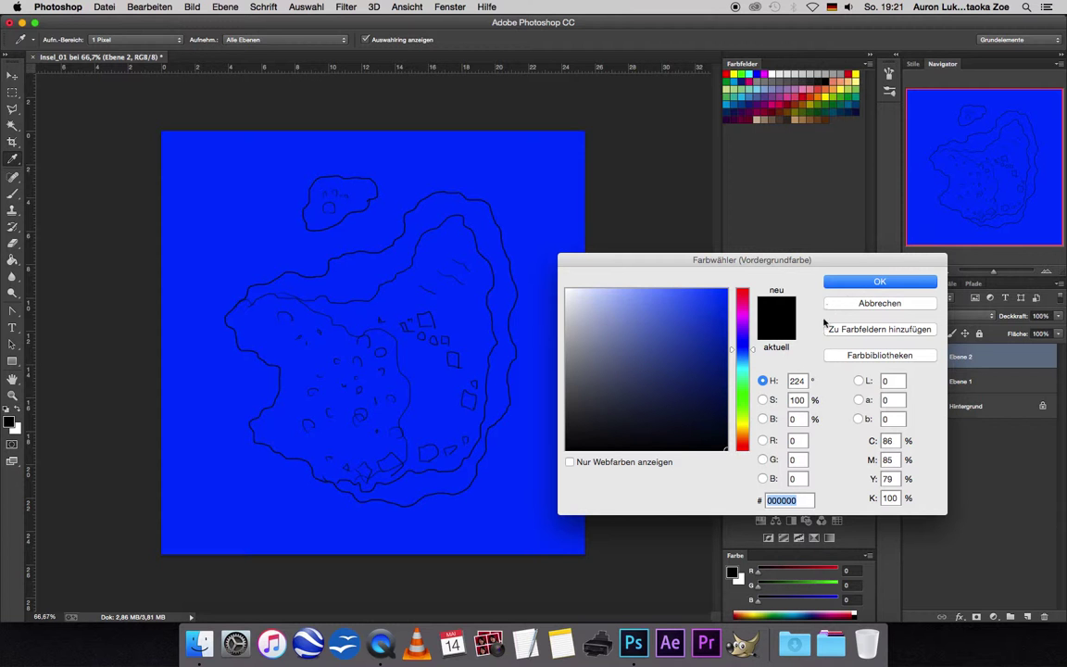
left_click(742, 395)
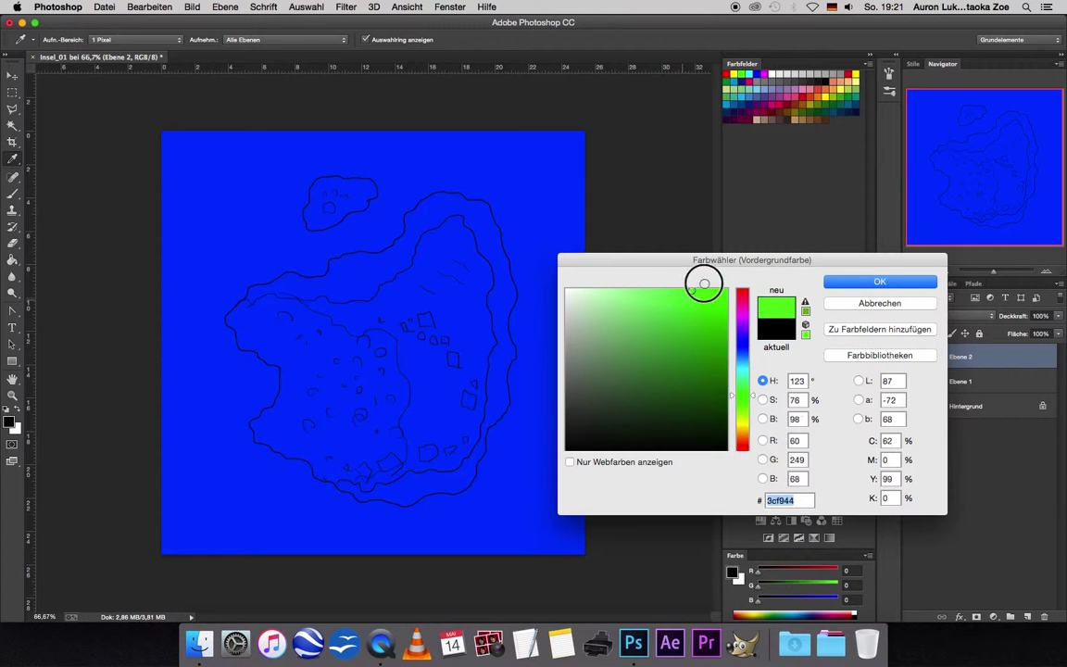
left_click(728, 321)
left_click_drag(727, 321, 741, 323)
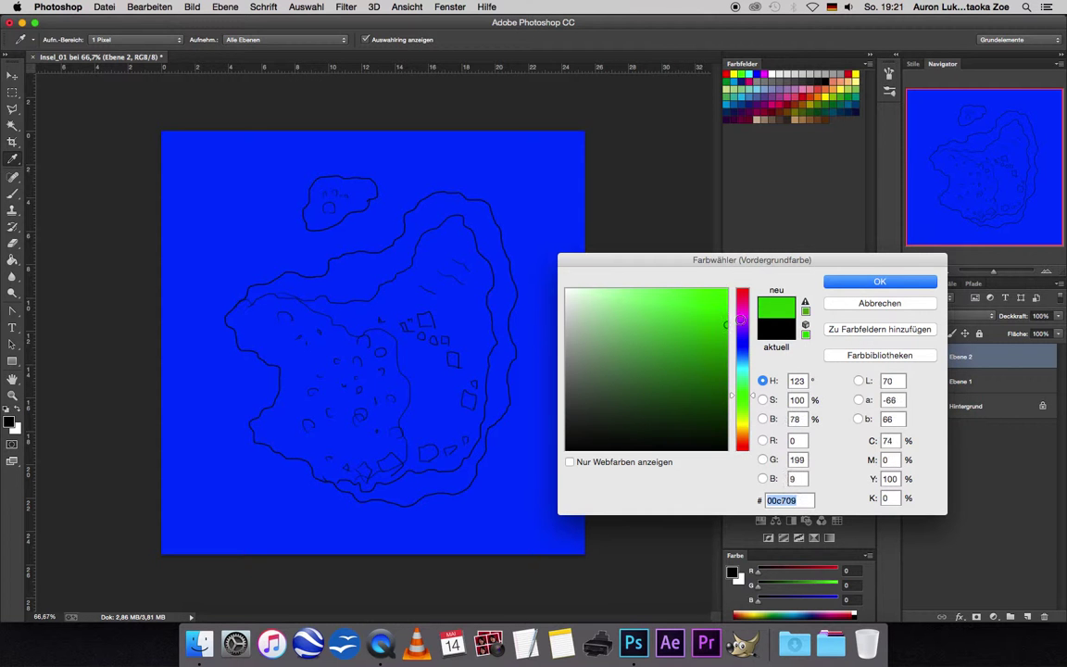
left_click(843, 288)
- Raise the brush size to 61 px
key("b")
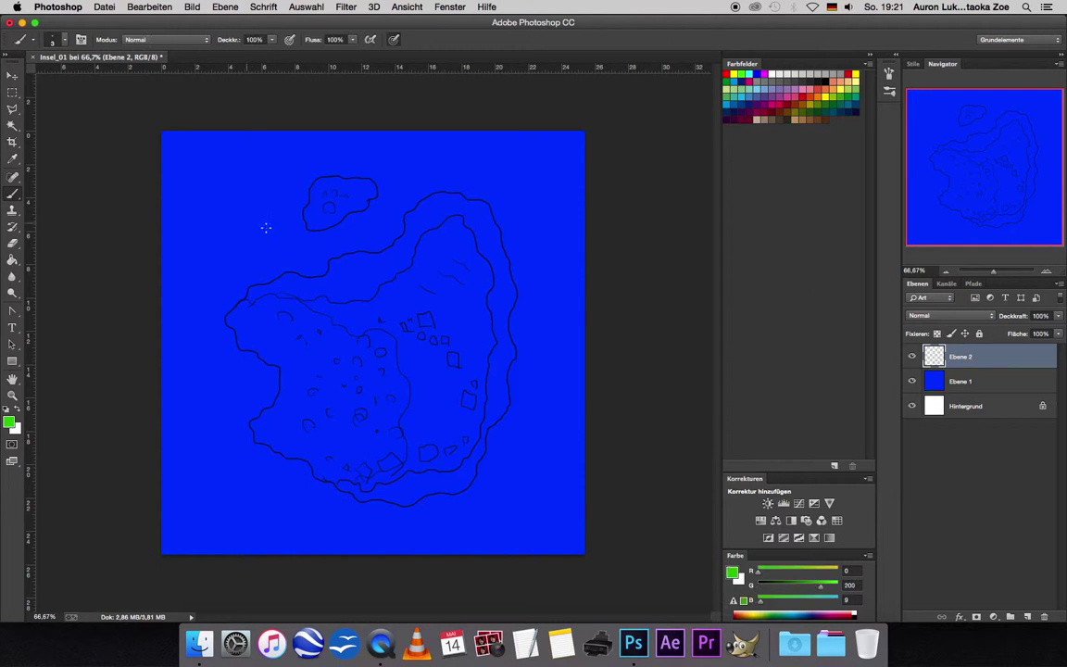
left_click(67, 41)
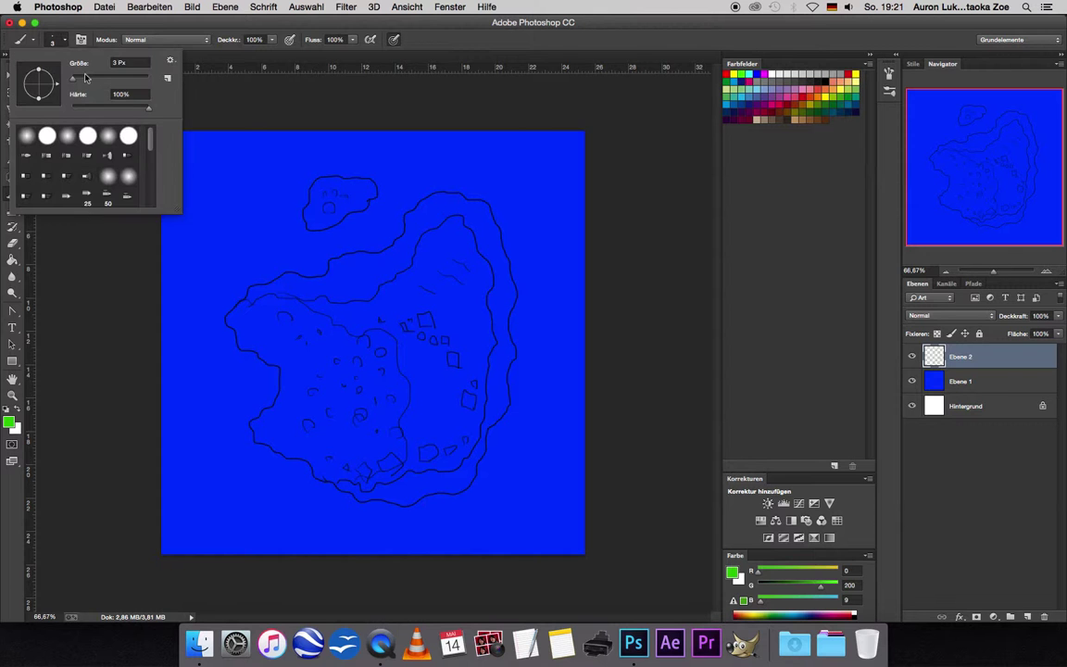
left_click_drag(78, 74, 141, 81)
- Switch to darker green 009c07 and paint the island's west part and the northern islet
key("Return")
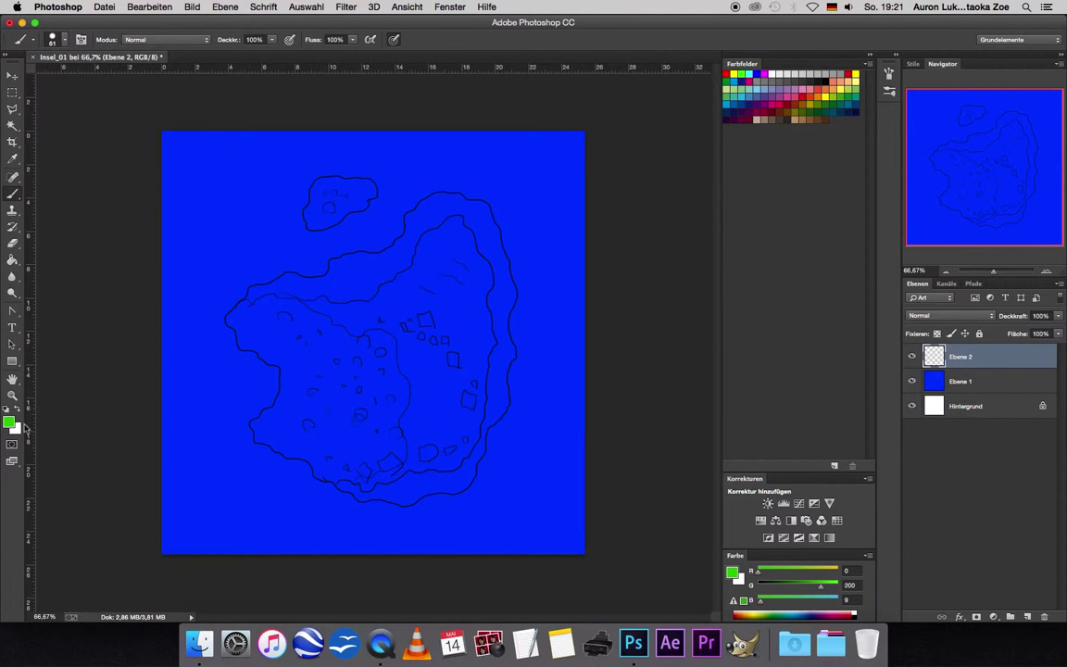
left_click(10, 422)
left_click_drag(726, 353, 732, 352)
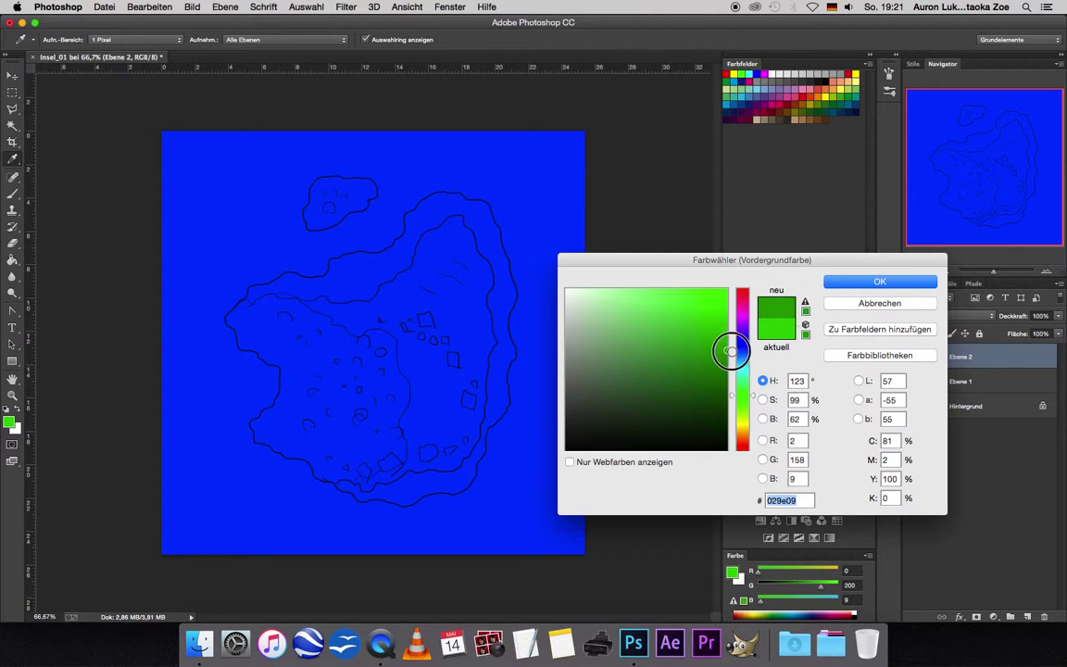
left_click(838, 282)
key("b")
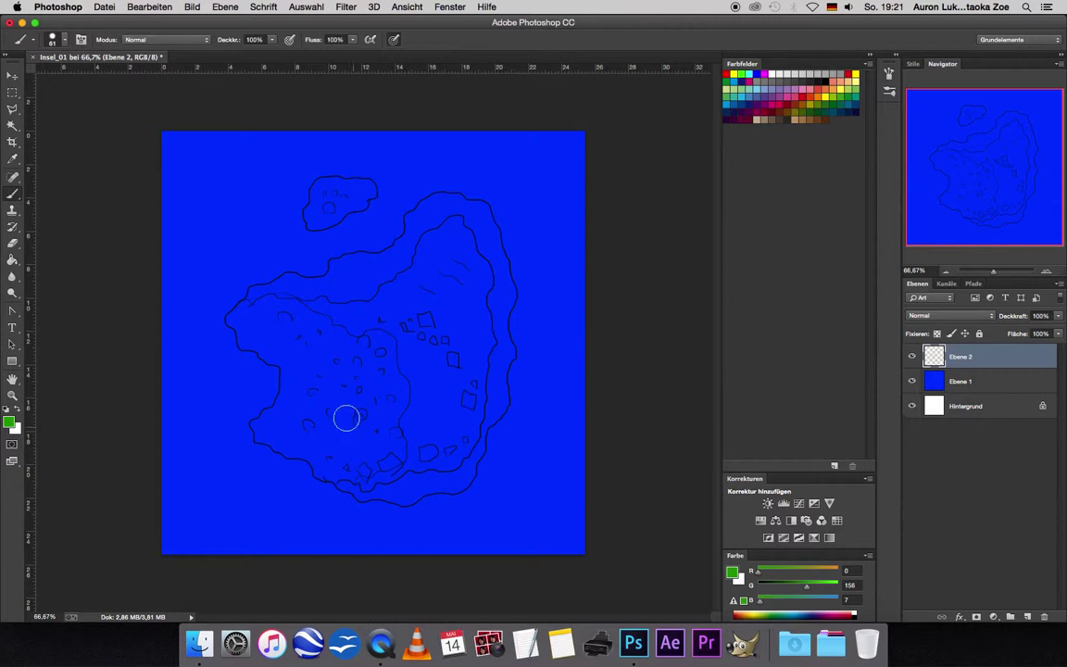
mouse_move(363, 446)
left_mouse_down()
mouse_move(259, 426)
mouse_move(291, 376)
mouse_move(333, 435)
mouse_move(347, 380)
mouse_move(364, 362)
mouse_move(393, 380)
mouse_move(297, 314)
mouse_move(284, 330)
mouse_move(250, 304)
mouse_move(304, 304)
mouse_move(329, 453)
mouse_move(369, 437)
mouse_move(396, 377)
mouse_move(353, 333)
mouse_move(388, 400)
left_mouse_up()
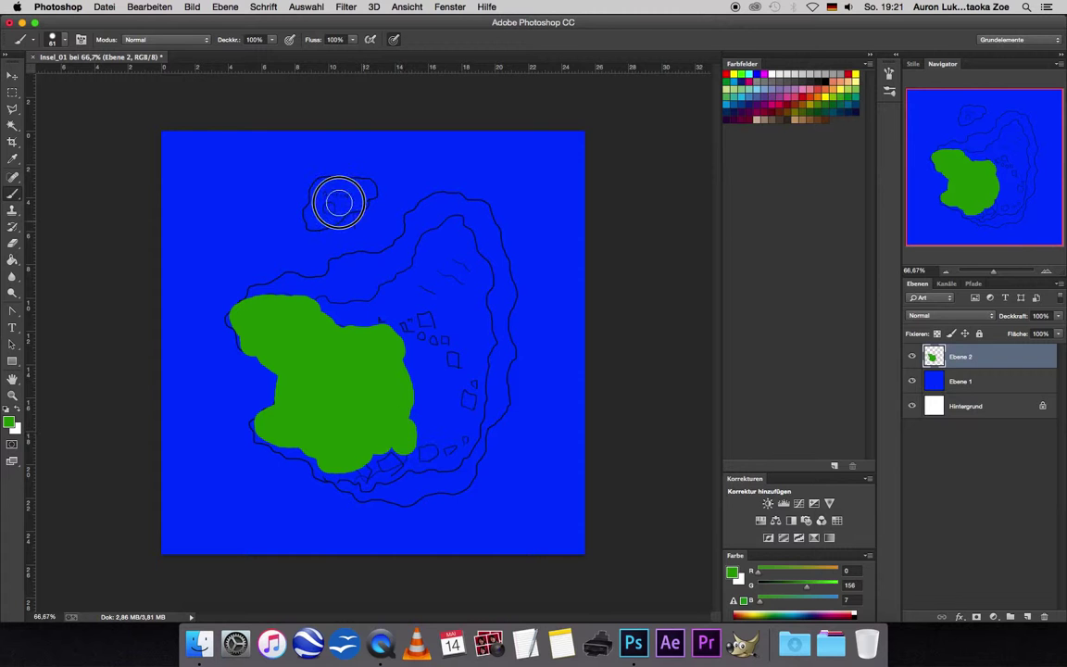
mouse_move(341, 203)
left_mouse_down()
mouse_move(358, 191)
mouse_move(321, 207)
mouse_move(331, 190)
mouse_move(364, 186)
mouse_move(323, 234)
left_mouse_up()
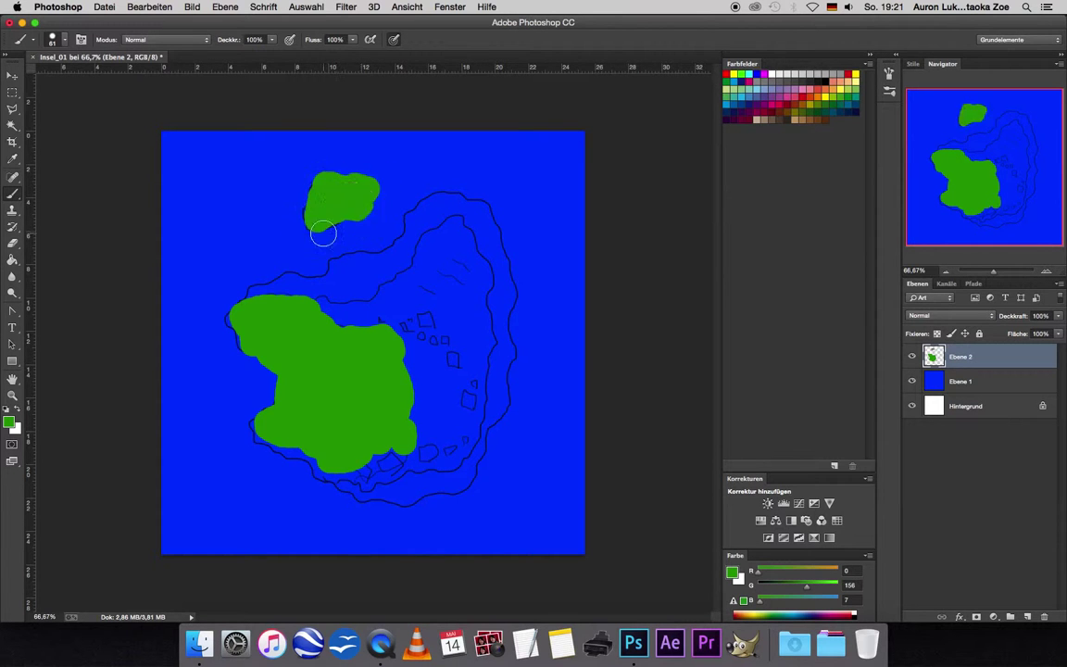
- Paint the island's eastern part in pale yellow cacf3f
left_click(9, 424)
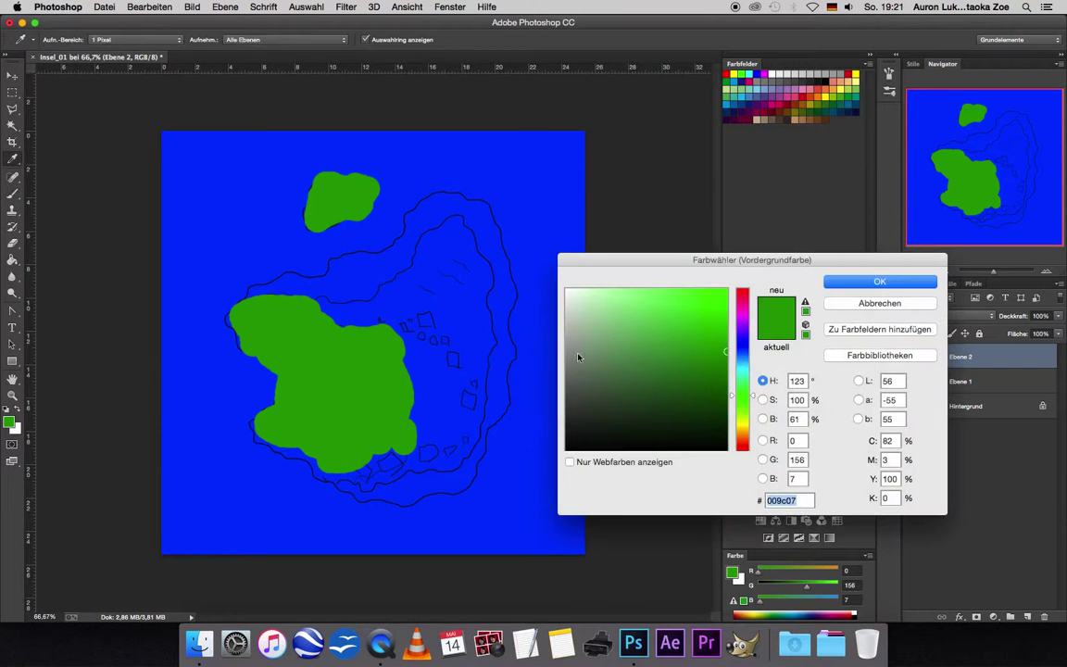
left_click(742, 422)
left_click(727, 309)
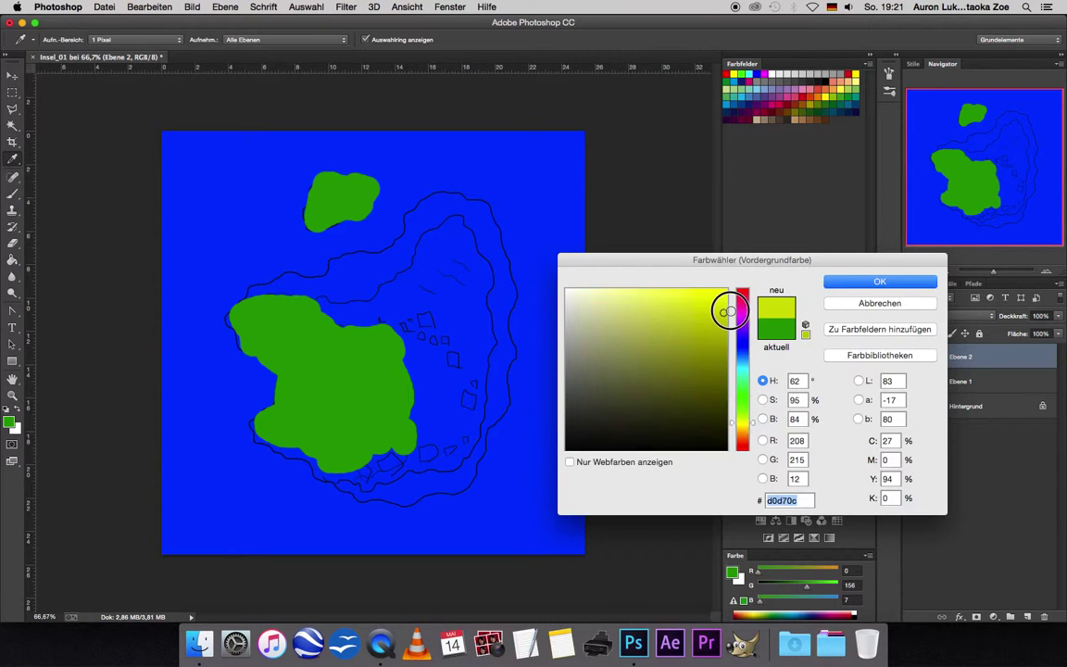
left_click_drag(702, 327, 678, 319)
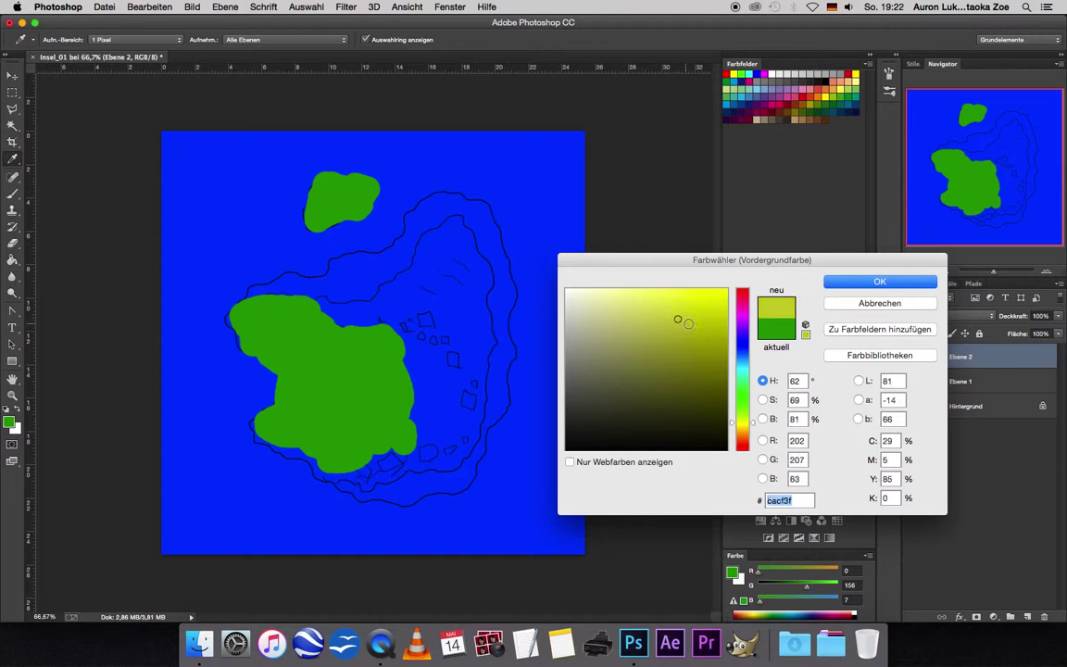
key("Return")
key("b")
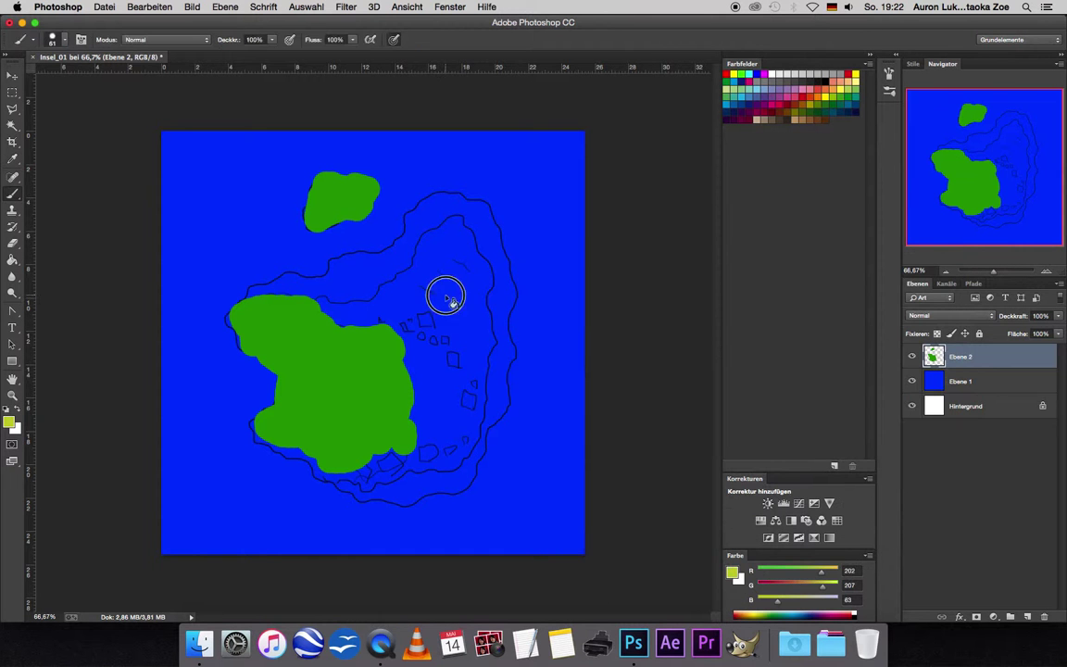
left_click(443, 290)
mouse_move(444, 290)
left_mouse_down()
mouse_move(417, 262)
mouse_move(459, 221)
mouse_move(474, 255)
mouse_move(469, 283)
mouse_move(484, 298)
mouse_move(479, 350)
mouse_move(434, 288)
mouse_move(393, 300)
mouse_move(375, 291)
mouse_move(385, 291)
left_mouse_up()
- With a smaller brush, repaint the yellow area in greyish olive b9bb7d
key("bracketleft")
key("bracketleft")
key("bracketleft")
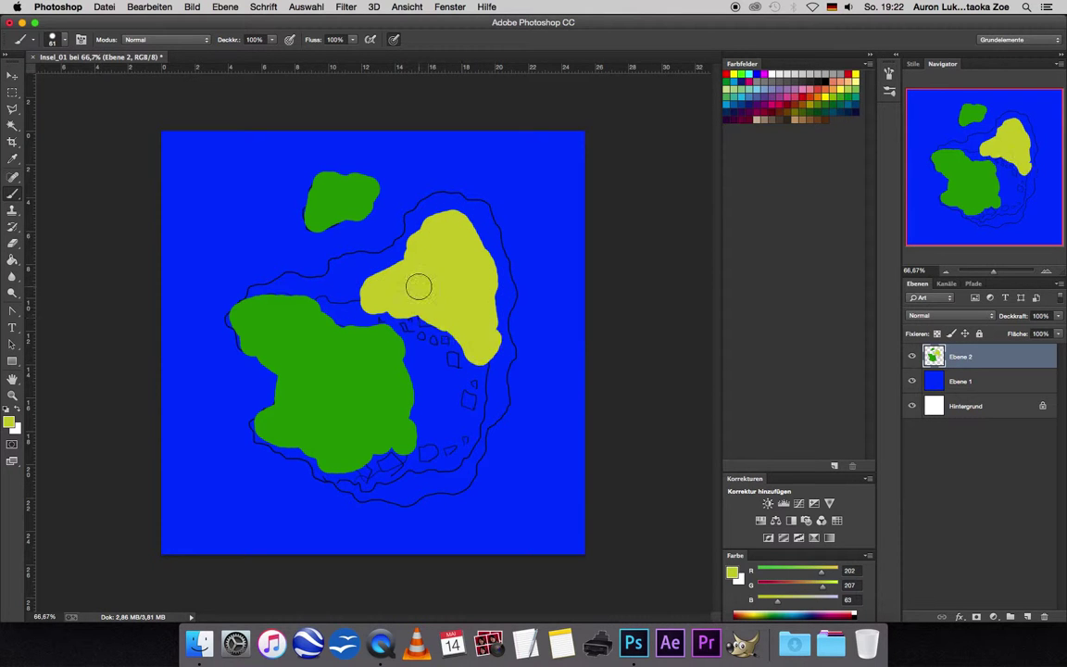
left_click(9, 422)
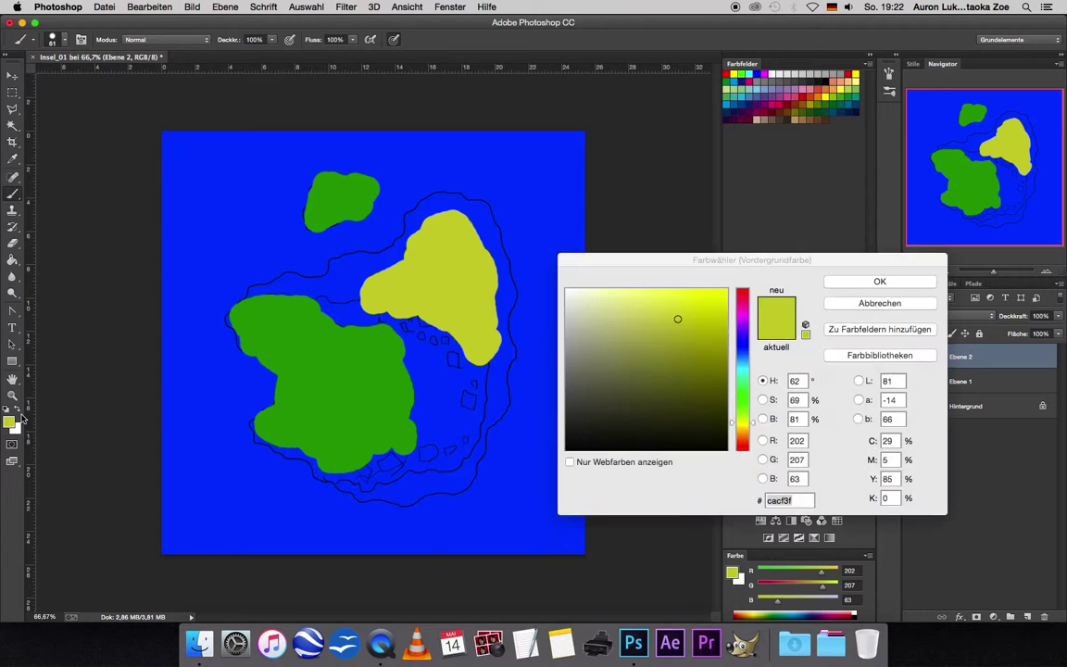
left_click(632, 344)
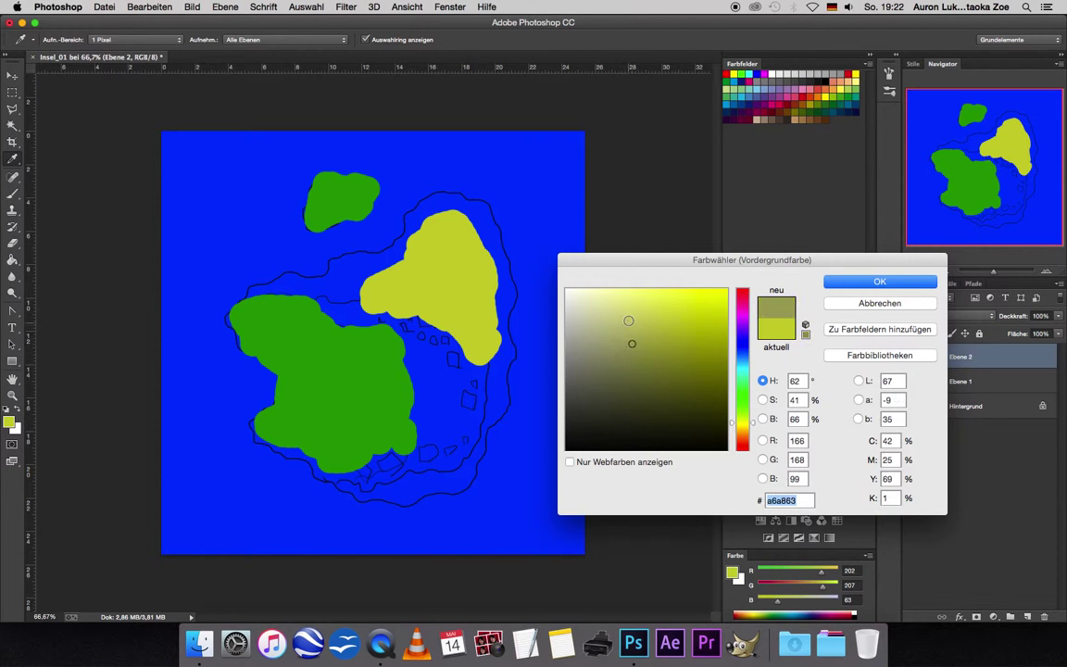
left_click(619, 332)
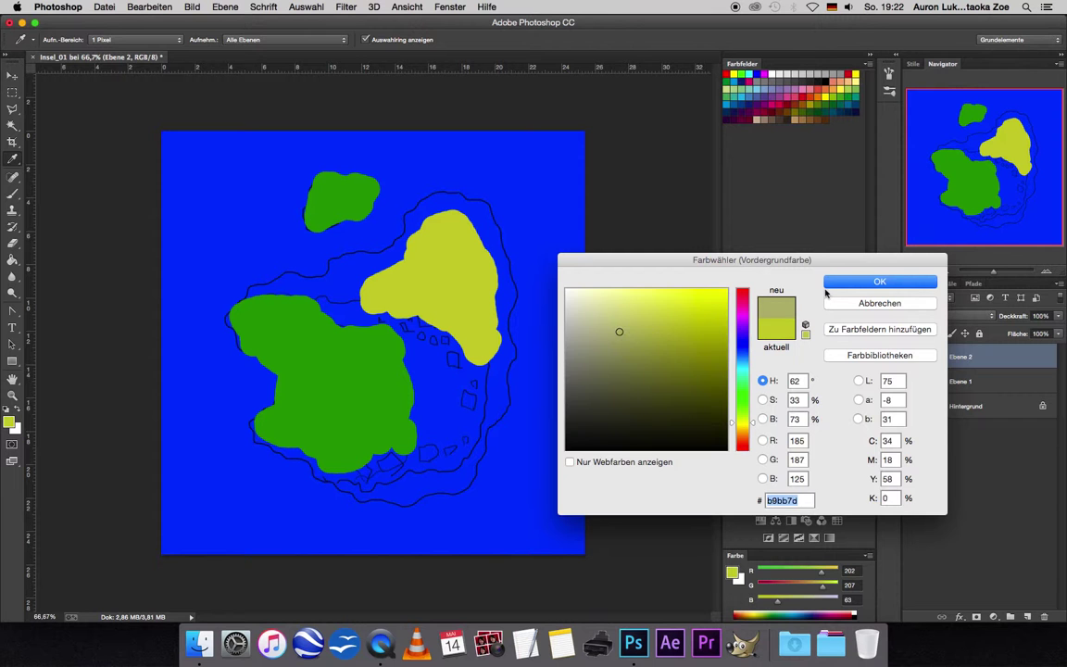
left_click(835, 282)
key("b")
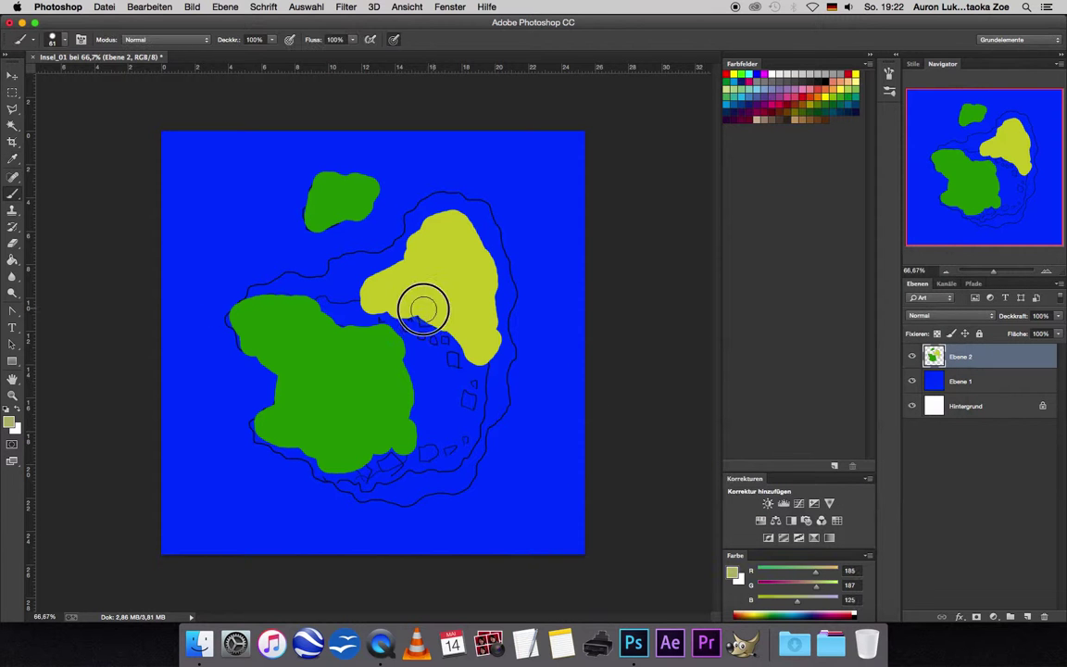
mouse_move(423, 308)
left_mouse_down()
mouse_move(370, 285)
mouse_move(412, 264)
mouse_move(433, 226)
mouse_move(488, 270)
mouse_move(489, 303)
mouse_move(467, 281)
mouse_move(467, 333)
mouse_move(448, 331)
mouse_move(433, 270)
mouse_move(484, 364)
left_mouse_up()
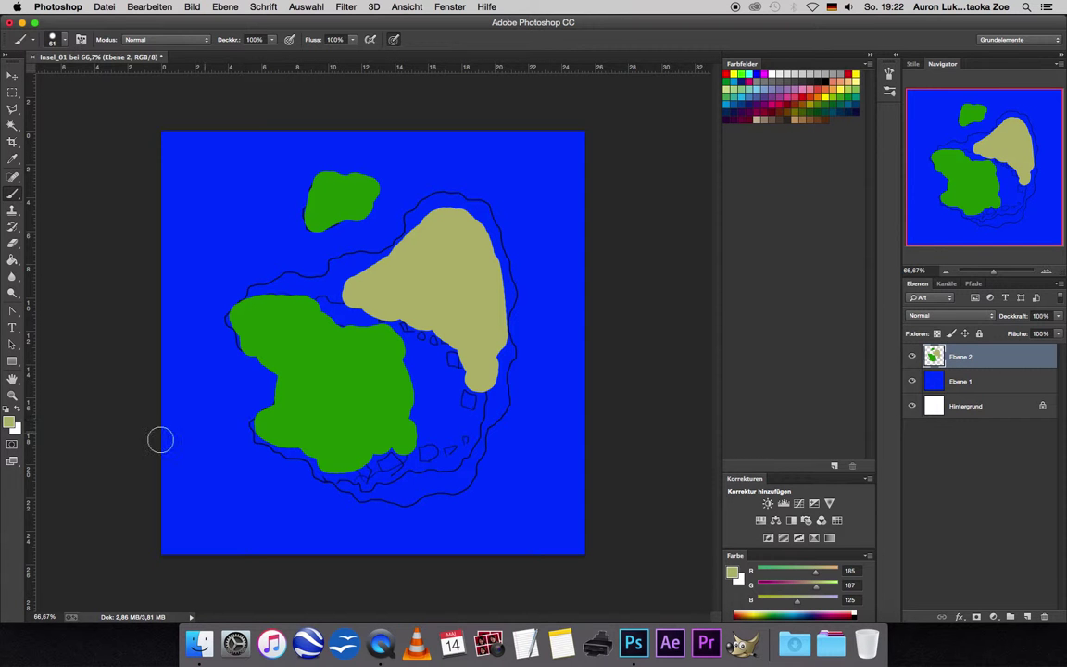
- Set the foreground colour to a neutral grey (R/G/B 151)
left_click(11, 423)
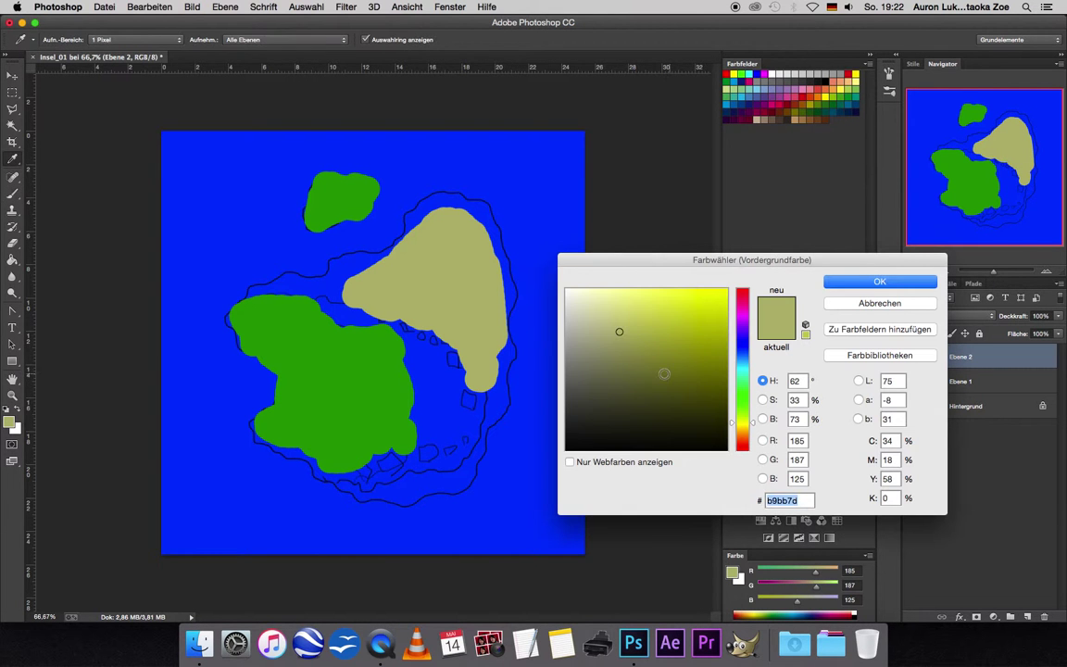
left_click(609, 362)
left_click_drag(595, 347, 568, 352)
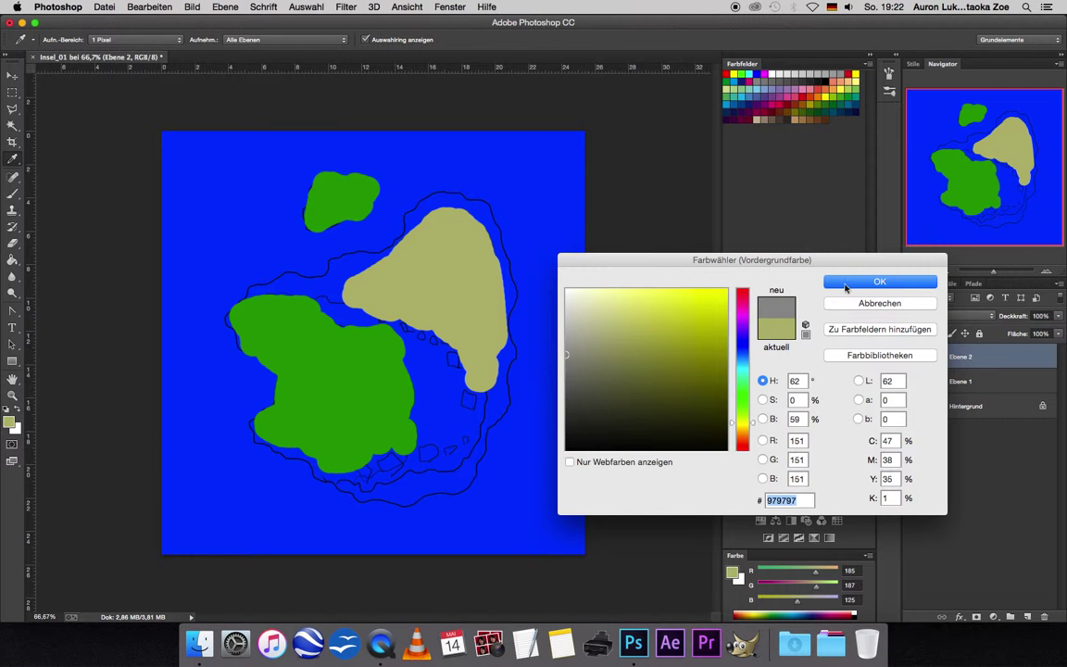
left_click(845, 288)
- Brush grey mountains along the green/khaki border from the south coast up to the north-west
key("b")
left_click(425, 364)
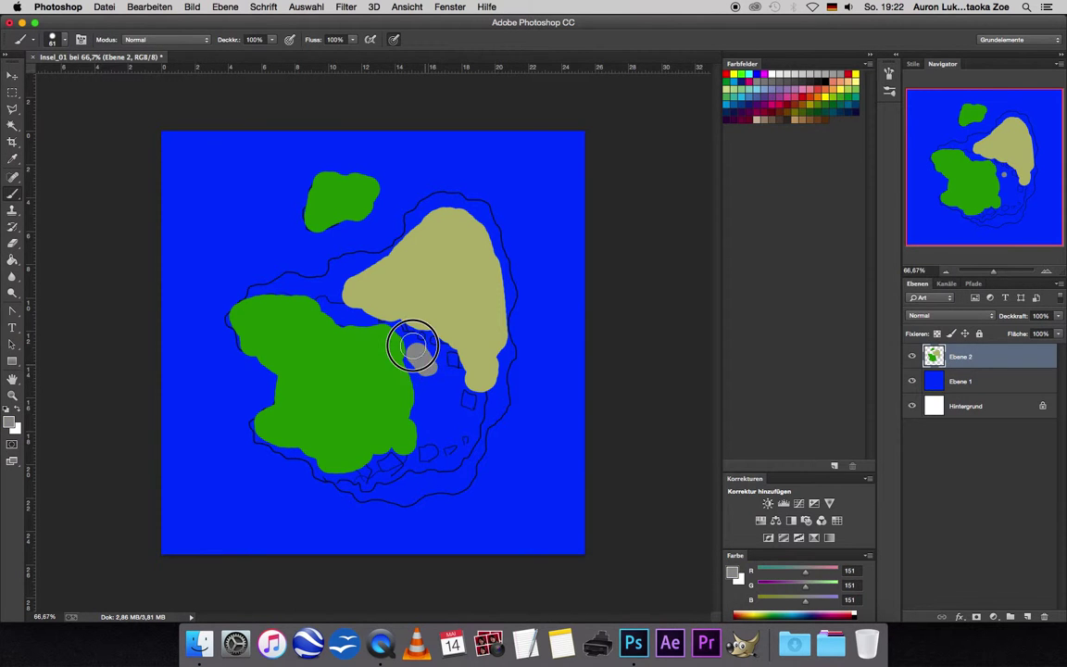
mouse_move(413, 346)
left_mouse_down()
mouse_move(429, 341)
mouse_move(431, 362)
mouse_move(417, 362)
mouse_move(459, 383)
mouse_move(450, 355)
mouse_move(435, 339)
mouse_move(464, 420)
mouse_move(436, 404)
mouse_move(443, 443)
mouse_move(465, 457)
mouse_move(467, 429)
mouse_move(429, 469)
mouse_move(422, 453)
mouse_move(357, 476)
mouse_move(376, 458)
mouse_move(333, 467)
mouse_move(373, 486)
mouse_move(435, 451)
mouse_move(433, 429)
left_mouse_up()
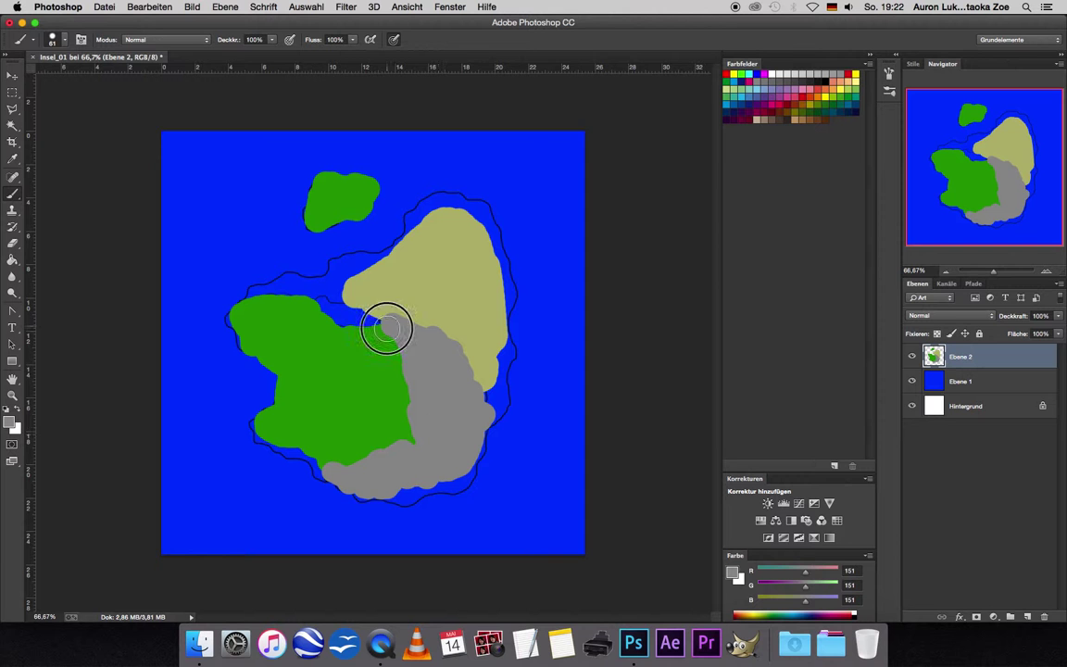
mouse_move(387, 328)
left_mouse_down()
mouse_move(329, 303)
mouse_move(355, 309)
left_mouse_up()
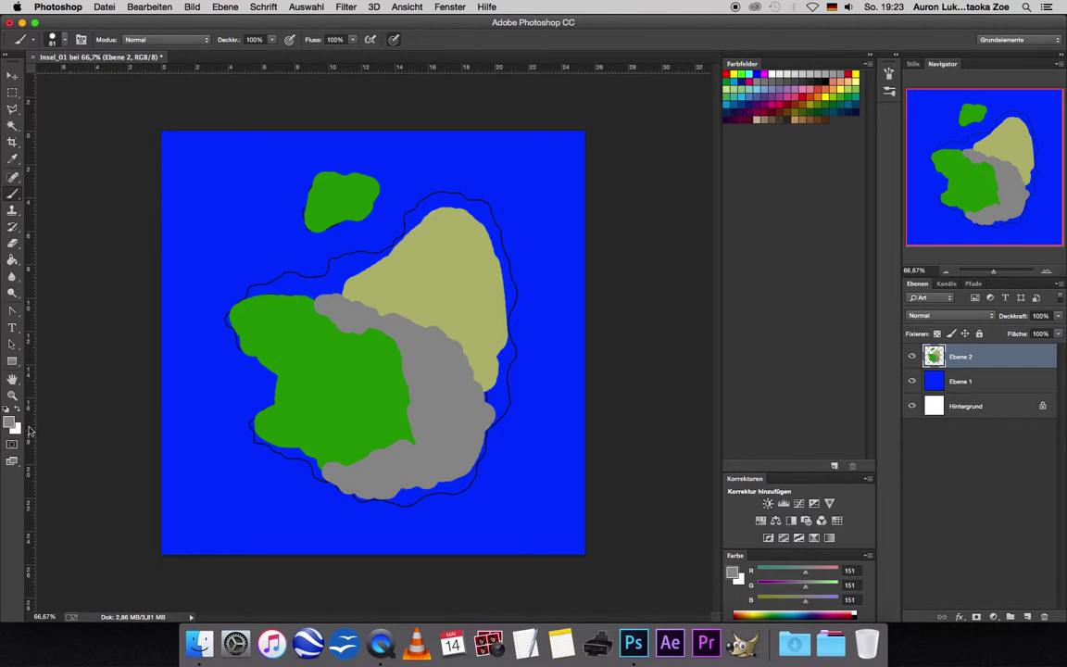
- Brush the sampled khaki over both islands' coast outlines, then add empty layer Ebene 3
left_click(12, 158)
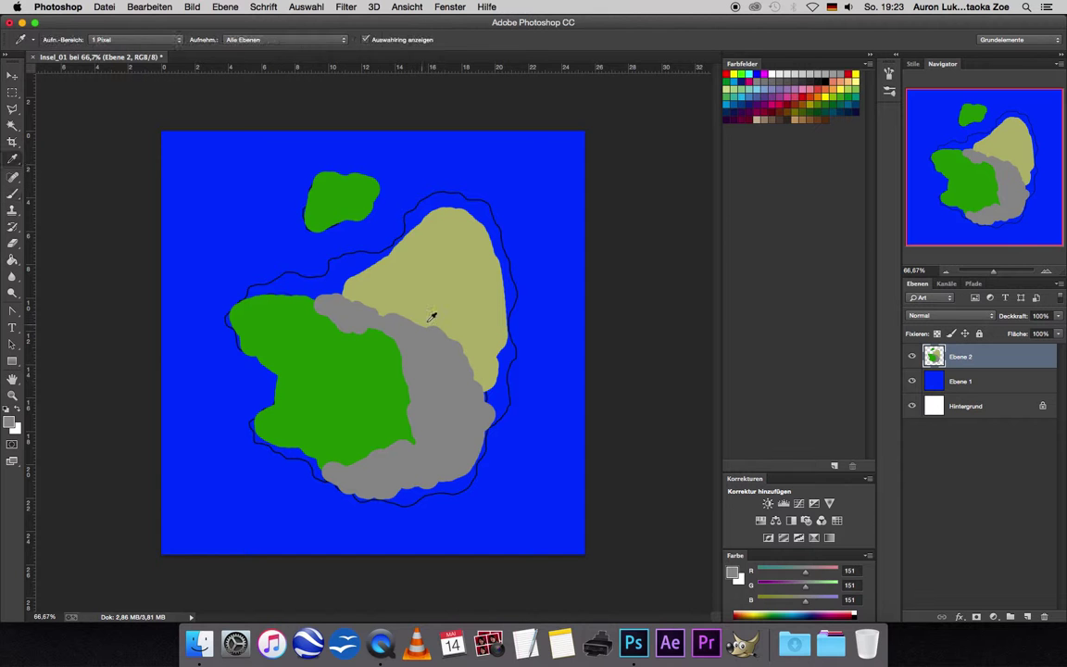
left_click_drag(428, 319, 449, 316)
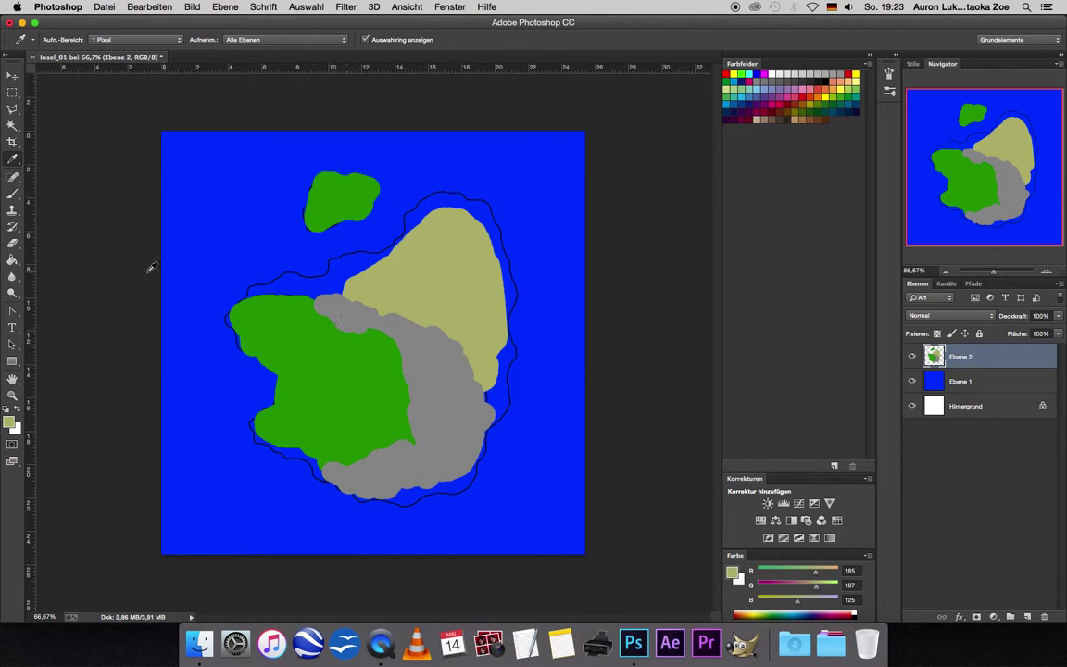
left_click(14, 193)
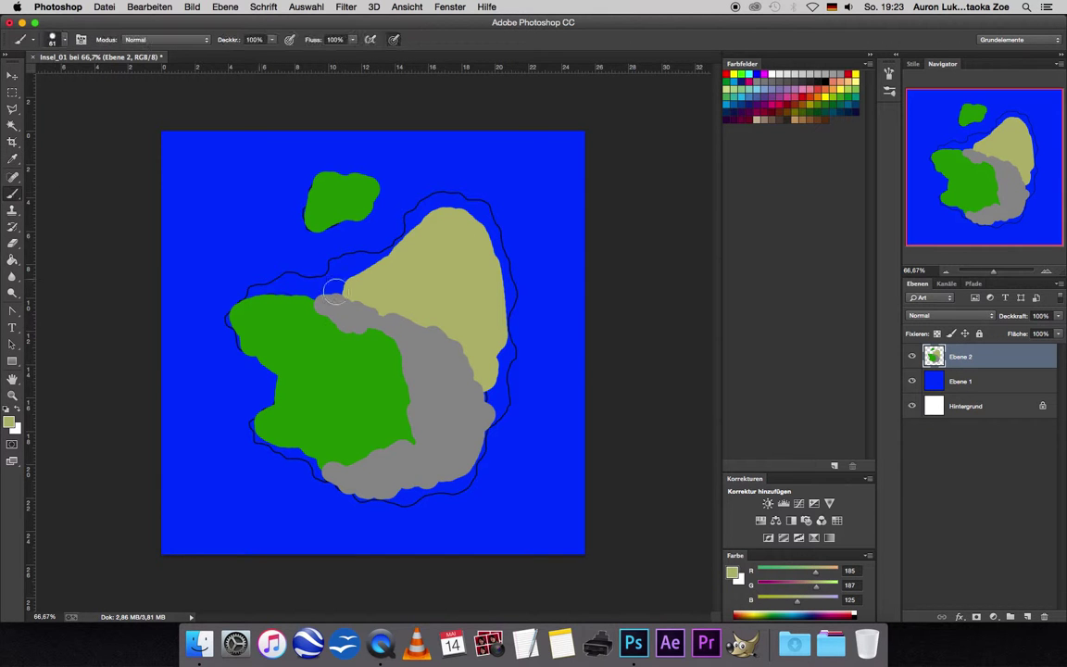
mouse_move(338, 289)
left_mouse_down()
mouse_move(276, 286)
mouse_move(229, 312)
mouse_move(226, 326)
mouse_move(280, 393)
mouse_move(279, 376)
mouse_move(255, 417)
mouse_move(257, 437)
mouse_move(362, 496)
mouse_move(405, 503)
mouse_move(381, 495)
mouse_move(467, 488)
mouse_move(488, 390)
mouse_move(500, 414)
mouse_move(502, 278)
mouse_move(485, 219)
mouse_move(445, 196)
mouse_move(391, 258)
mouse_move(376, 253)
mouse_move(329, 278)
mouse_move(345, 253)
mouse_move(278, 261)
mouse_move(291, 288)
mouse_move(305, 288)
left_mouse_up()
mouse_move(363, 214)
left_mouse_down()
mouse_move(307, 222)
mouse_move(309, 179)
mouse_move(364, 176)
mouse_move(370, 197)
mouse_move(409, 214)
left_mouse_up()
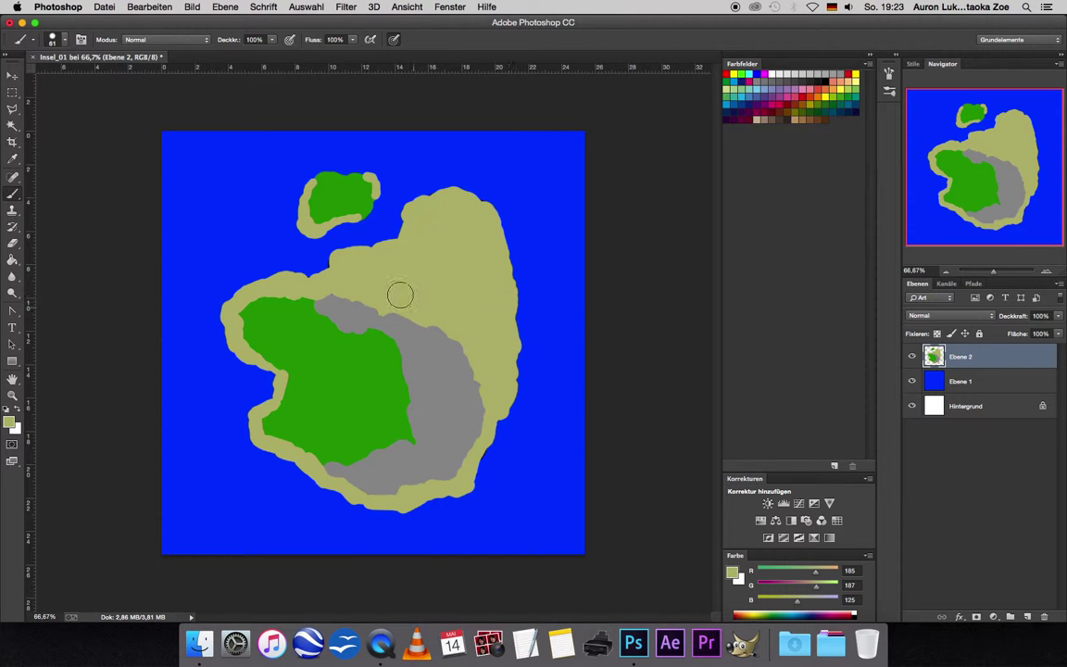
mouse_move(342, 272)
left_mouse_down()
mouse_move(338, 264)
mouse_move(350, 266)
left_mouse_up()
left_click(1028, 618)
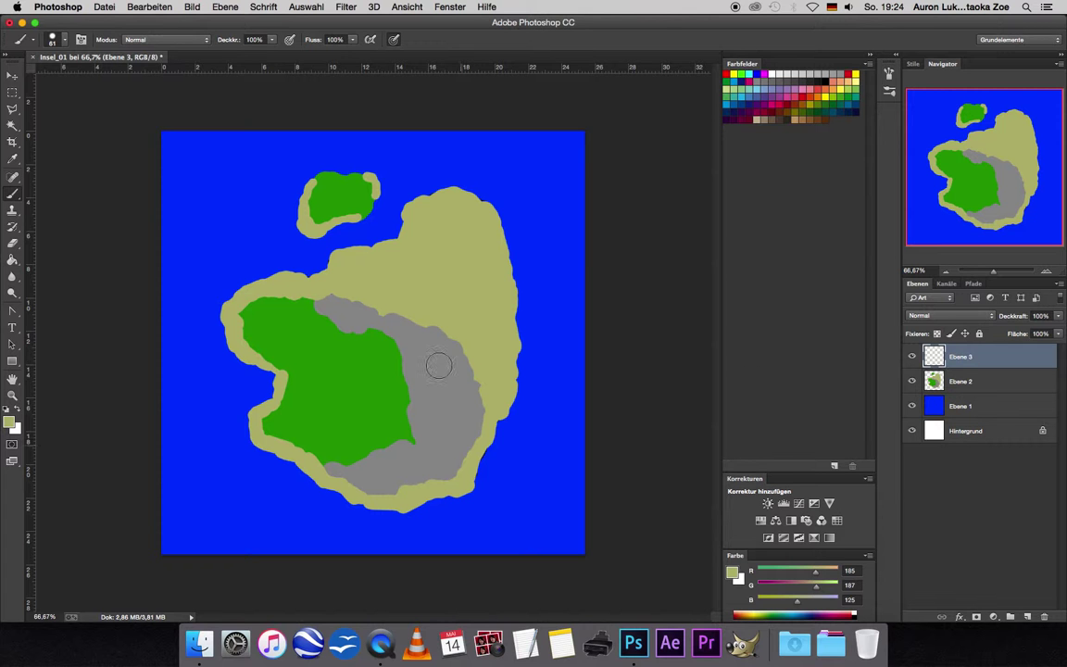
- Save As Insel_02.psd, accepting the Photoshop Format Options so layers are kept
left_click(104, 7)
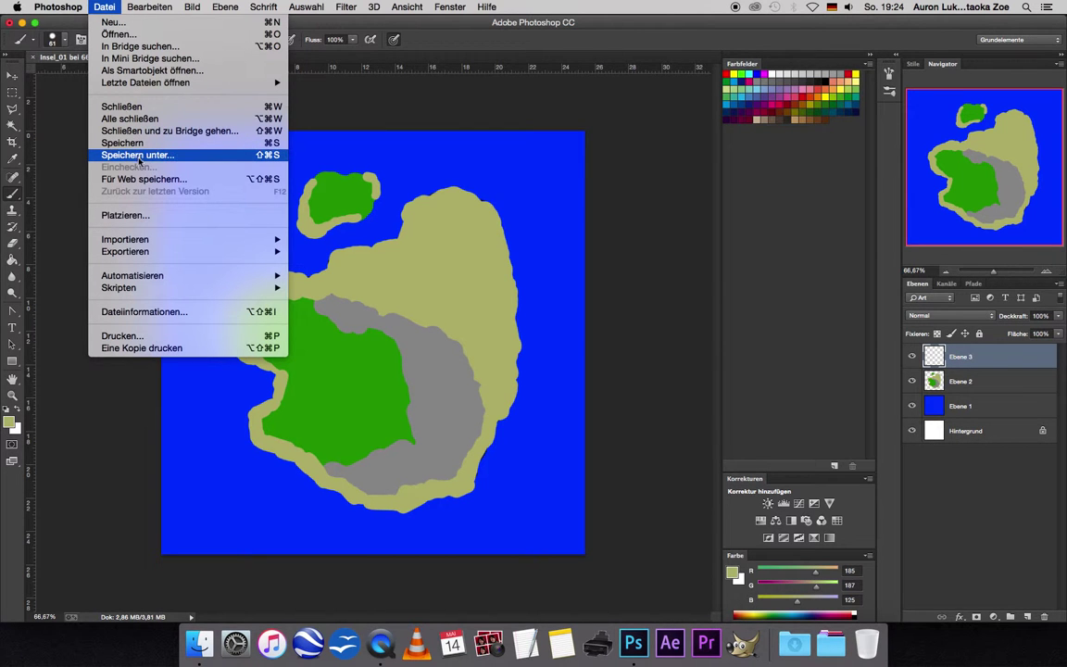
left_click(139, 158)
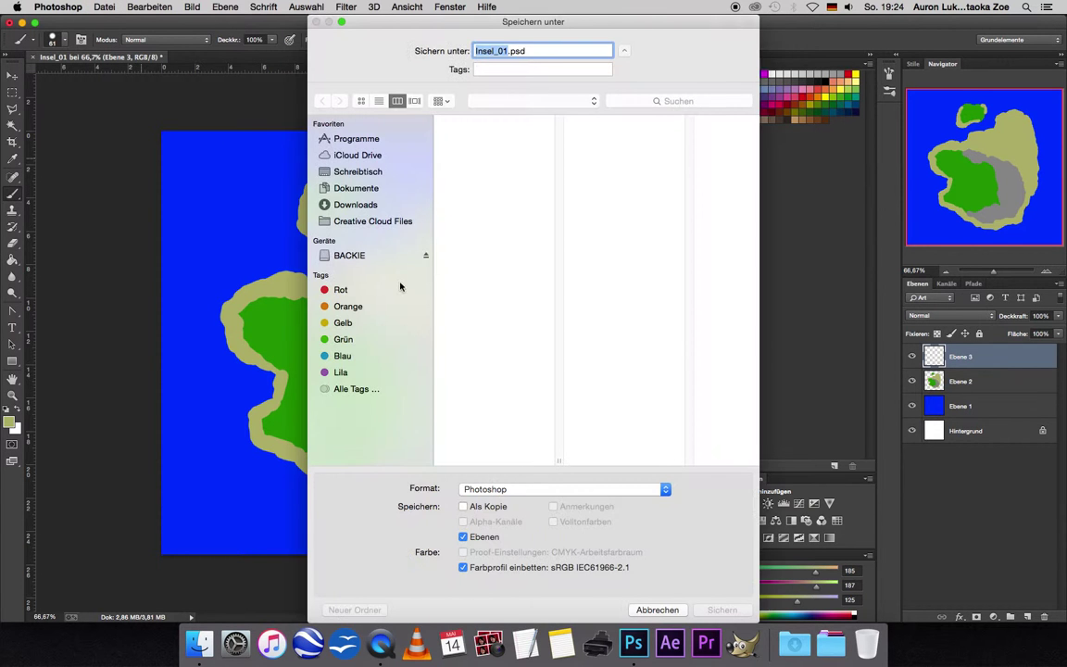
left_click(514, 55)
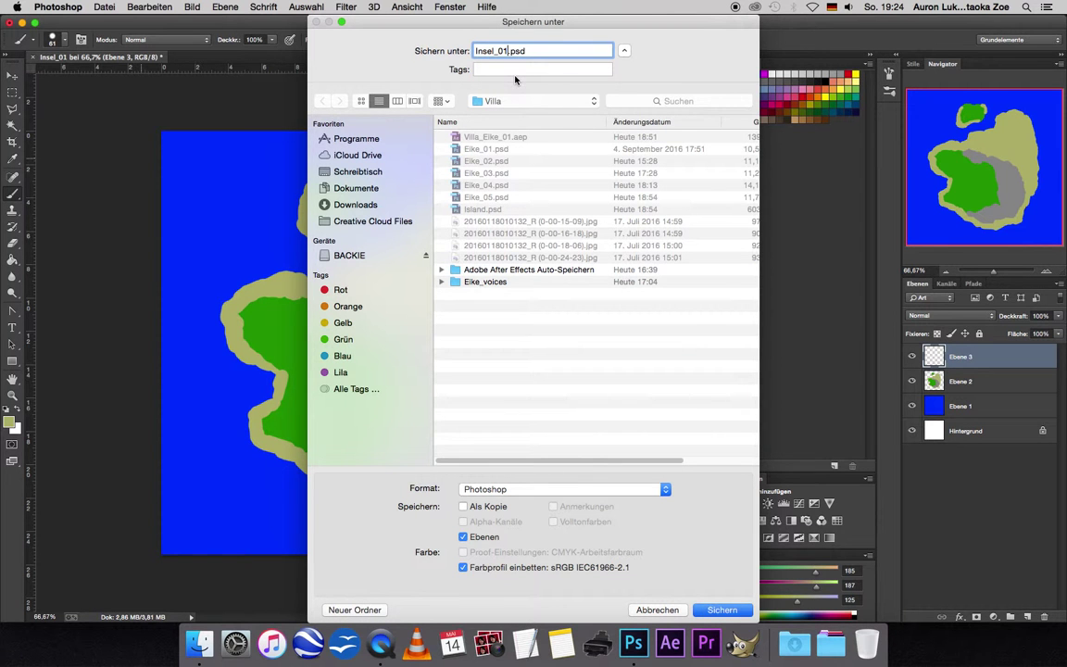
type("2")
key("Return")
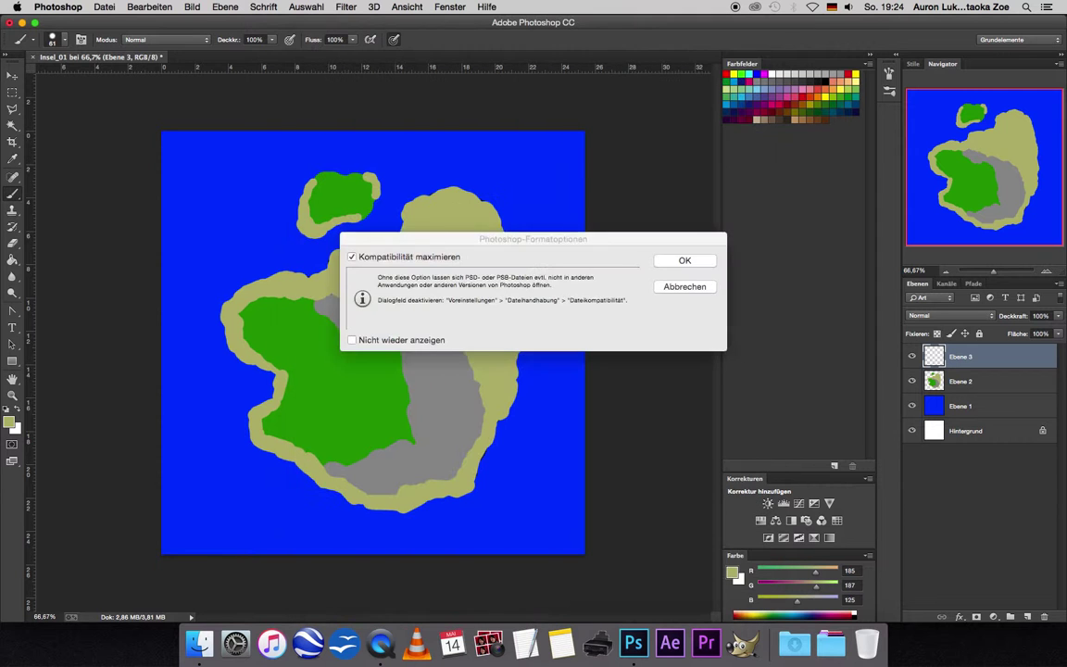
left_click(687, 263)
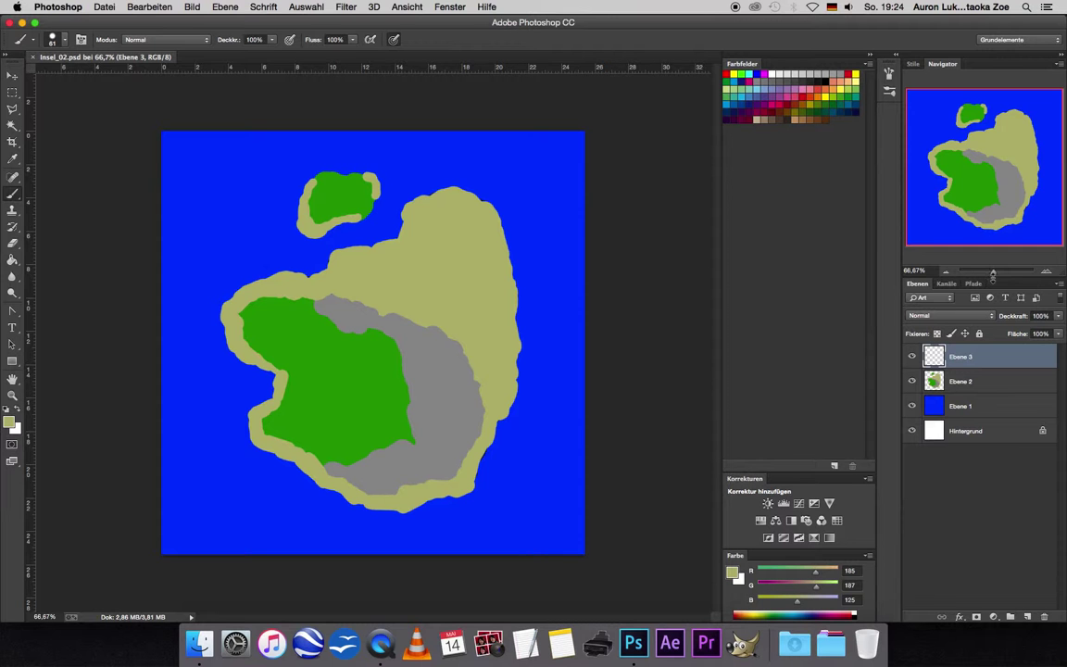
- Zoom to 200% onto the grey mountains and shrink the brush to 18 px
left_click(1045, 272)
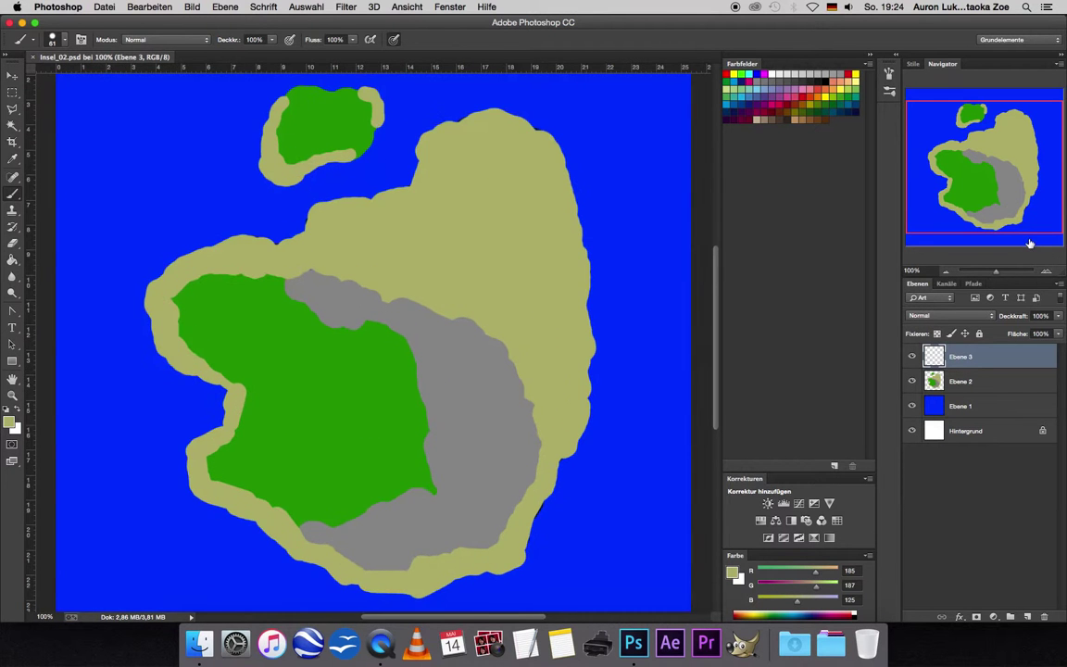
key("super+plus")
mouse_move(922, 198)
left_mouse_down()
mouse_move(1031, 219)
mouse_move(1024, 208)
left_mouse_up()
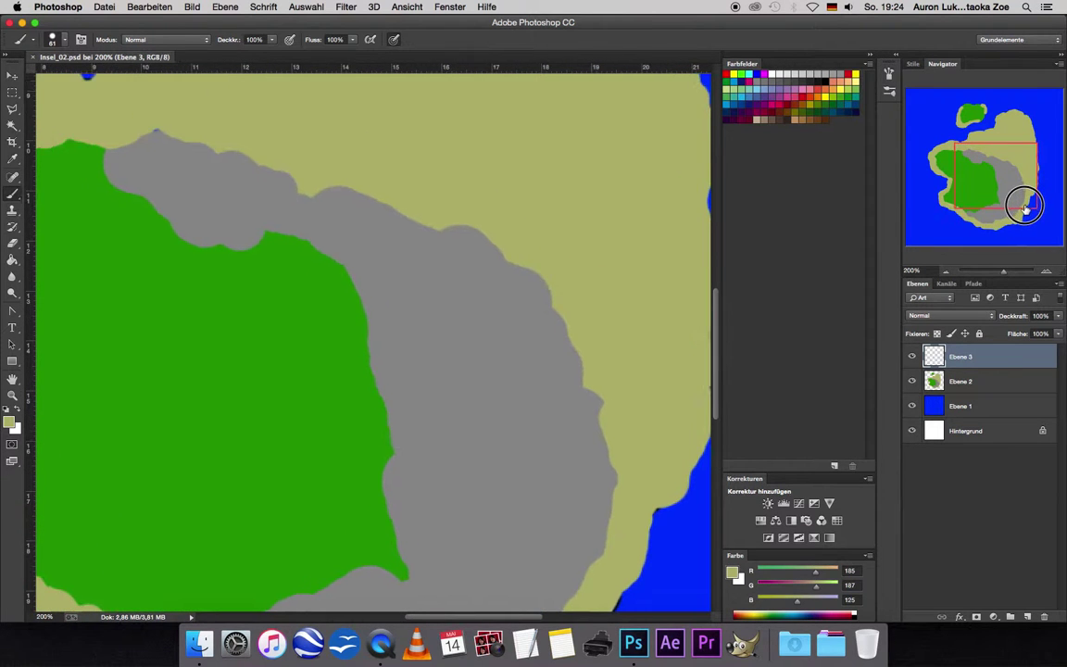
left_click_drag(1024, 208, 1025, 214)
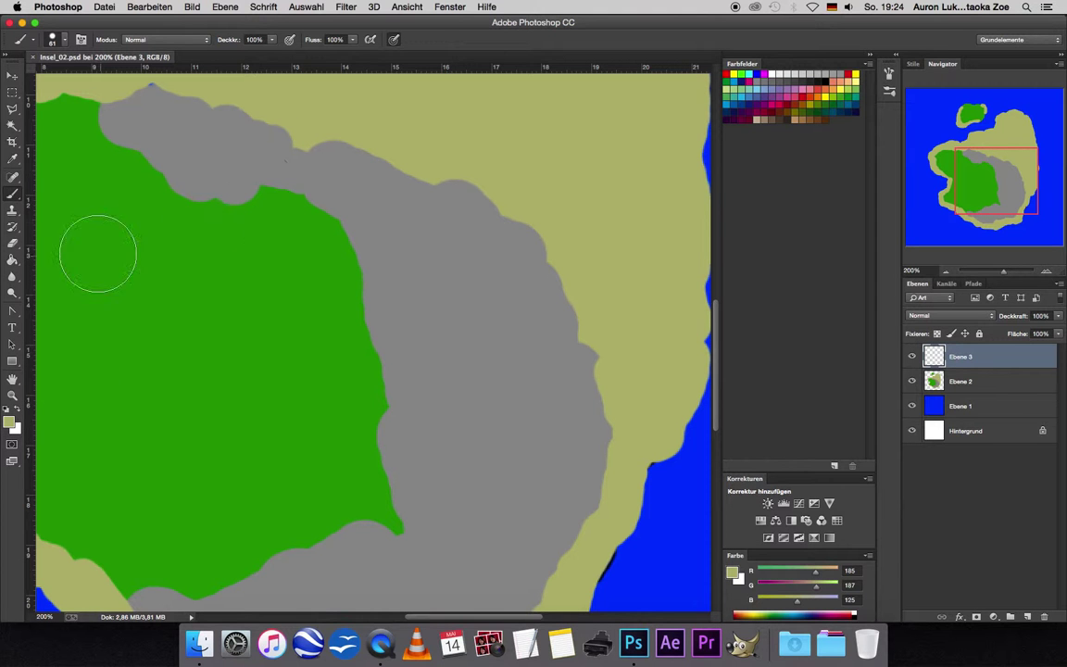
left_click(66, 43)
left_click_drag(67, 76, 77, 81)
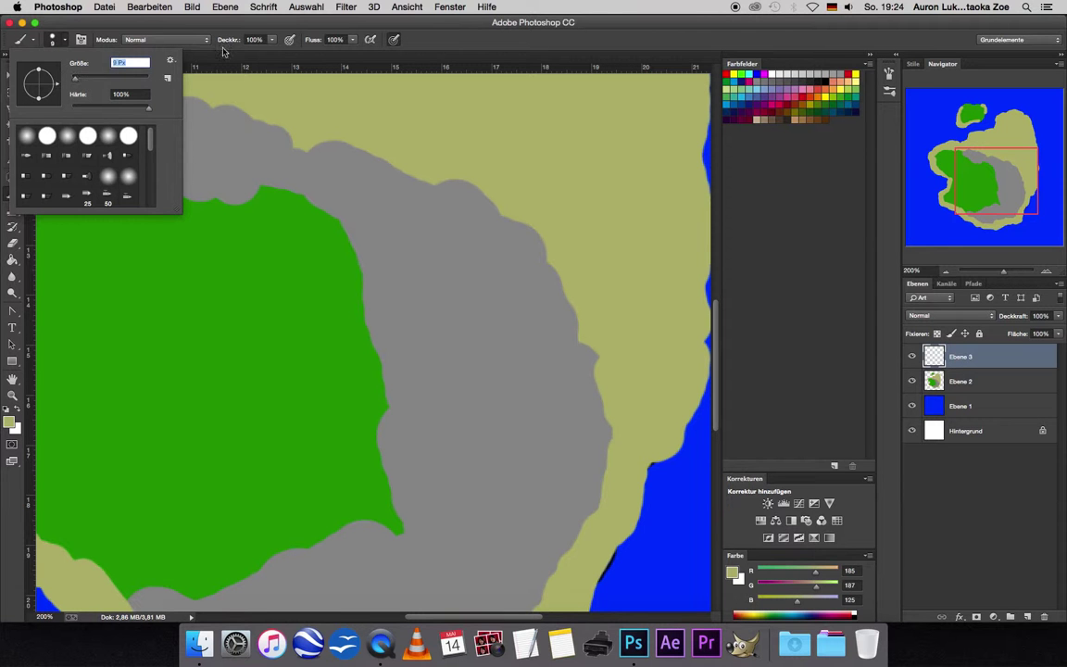
key("Return")
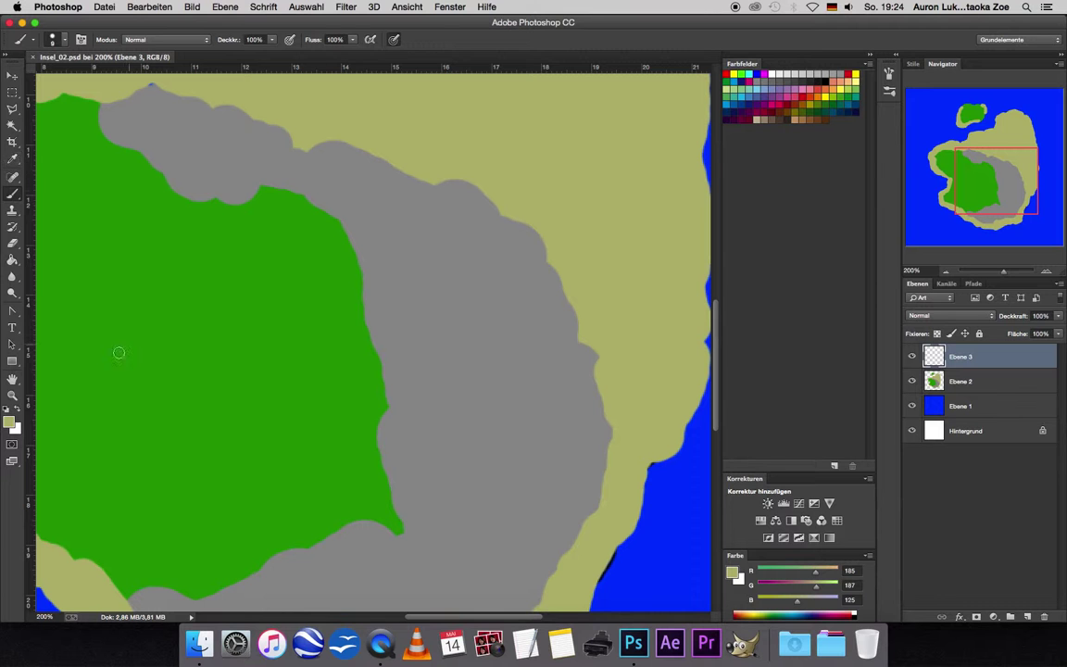
- Sample the mountain grey and darken it to 6b6b6b as the brush colour
left_click(12, 158)
left_click(141, 132)
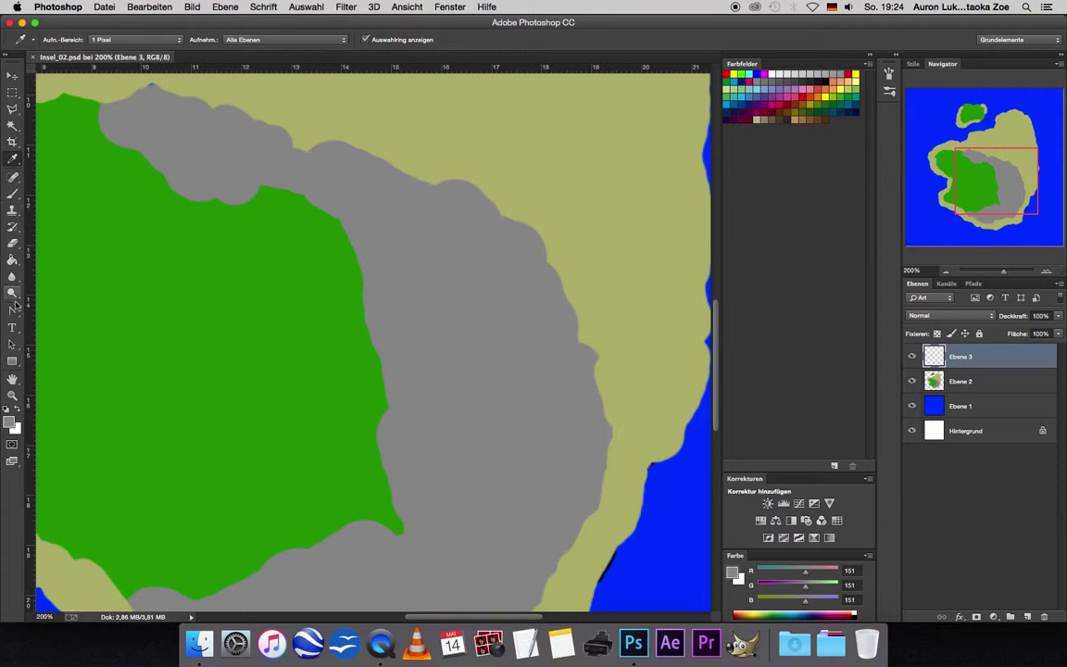
left_click(11, 424)
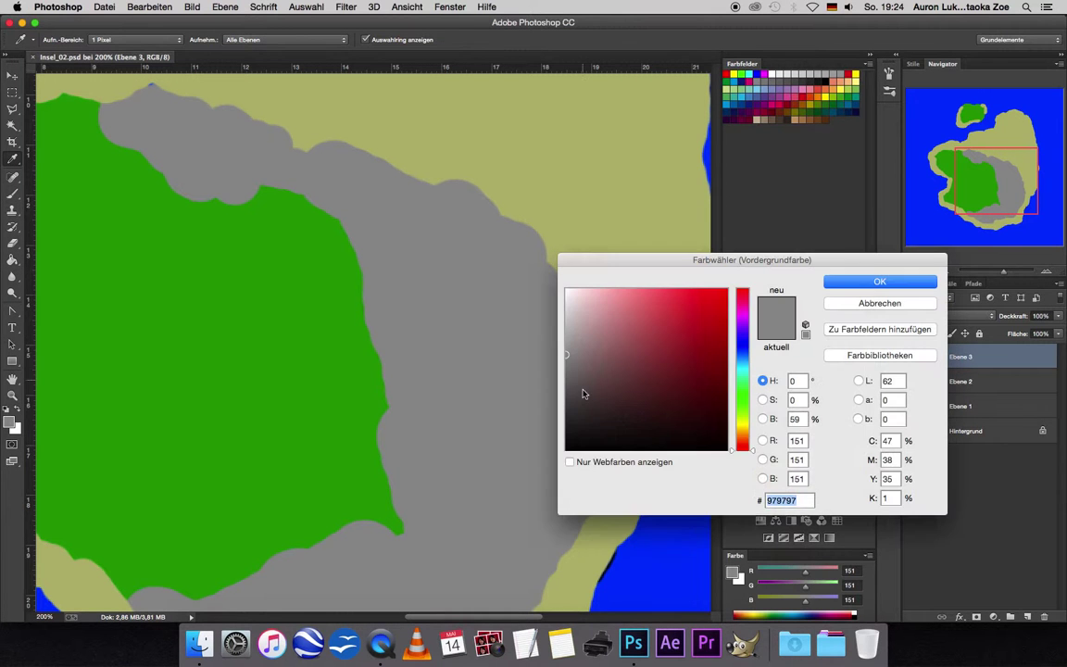
left_click_drag(572, 374, 561, 383)
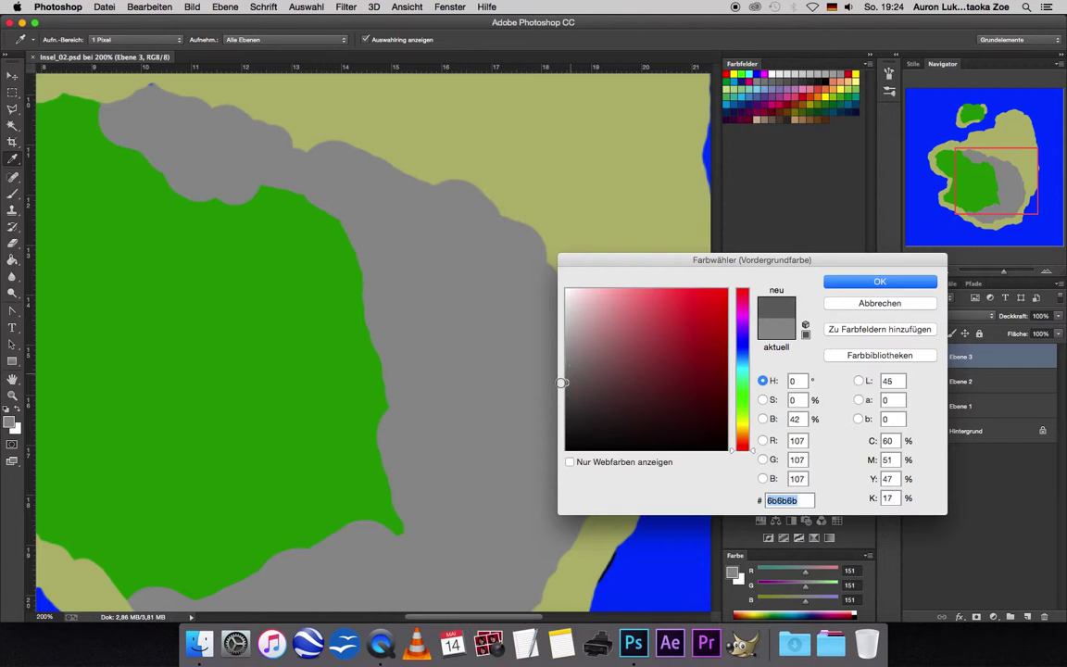
left_click(870, 283)
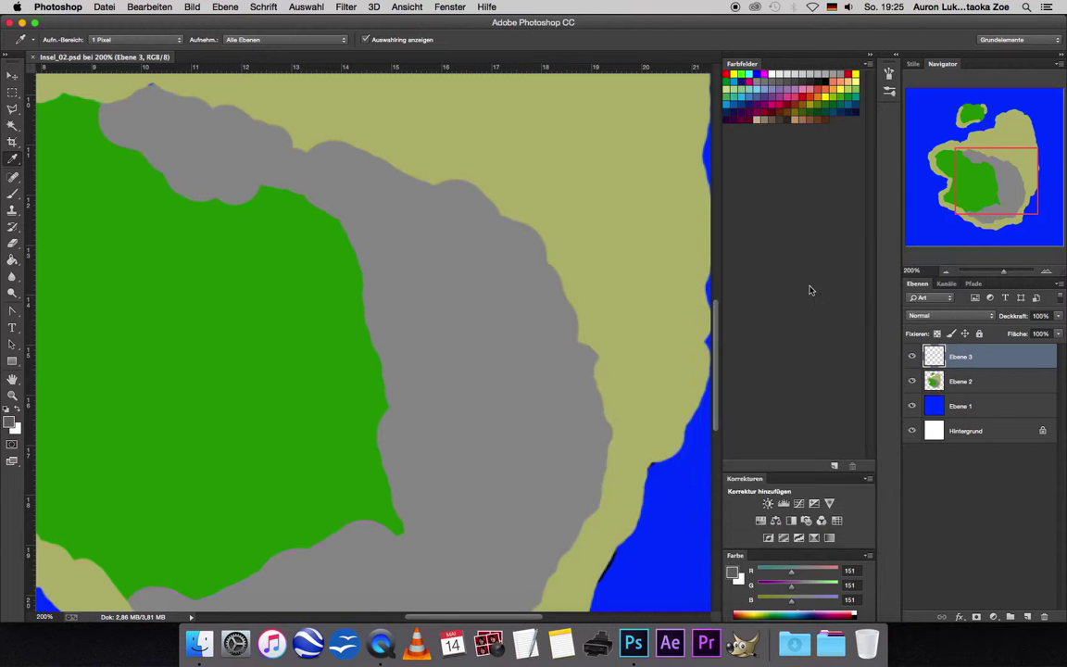
left_click(25, 196)
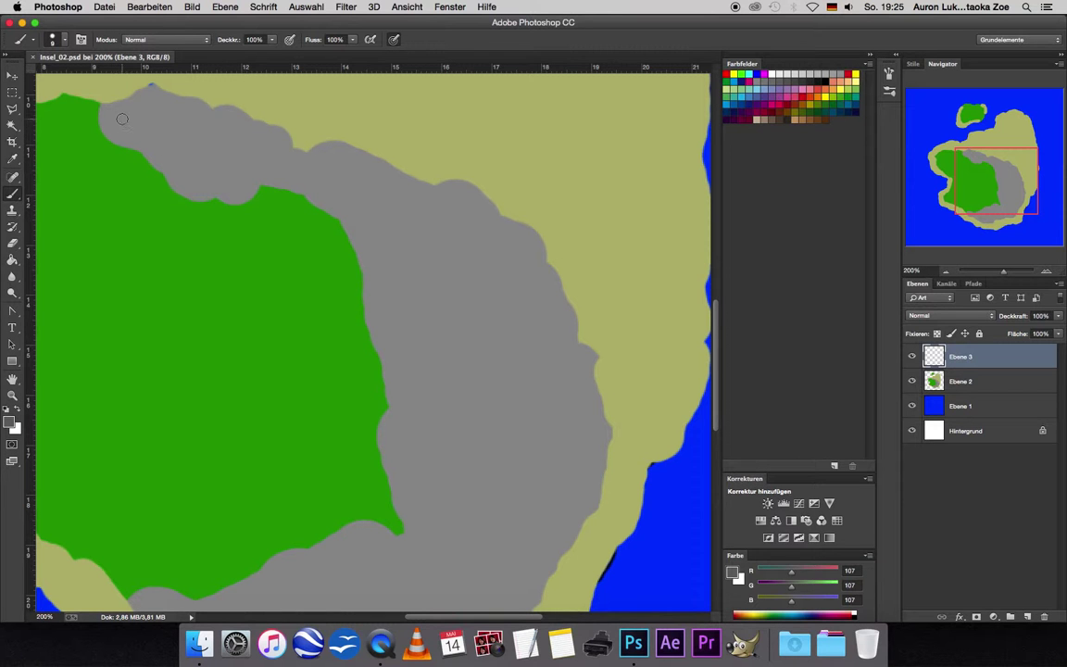
- Paint dark-grey ridge lines across and down the mountains with a few short branches
mouse_move(112, 119)
left_mouse_down()
mouse_move(159, 121)
mouse_move(208, 150)
mouse_move(264, 155)
mouse_move(276, 174)
mouse_move(326, 188)
left_mouse_up()
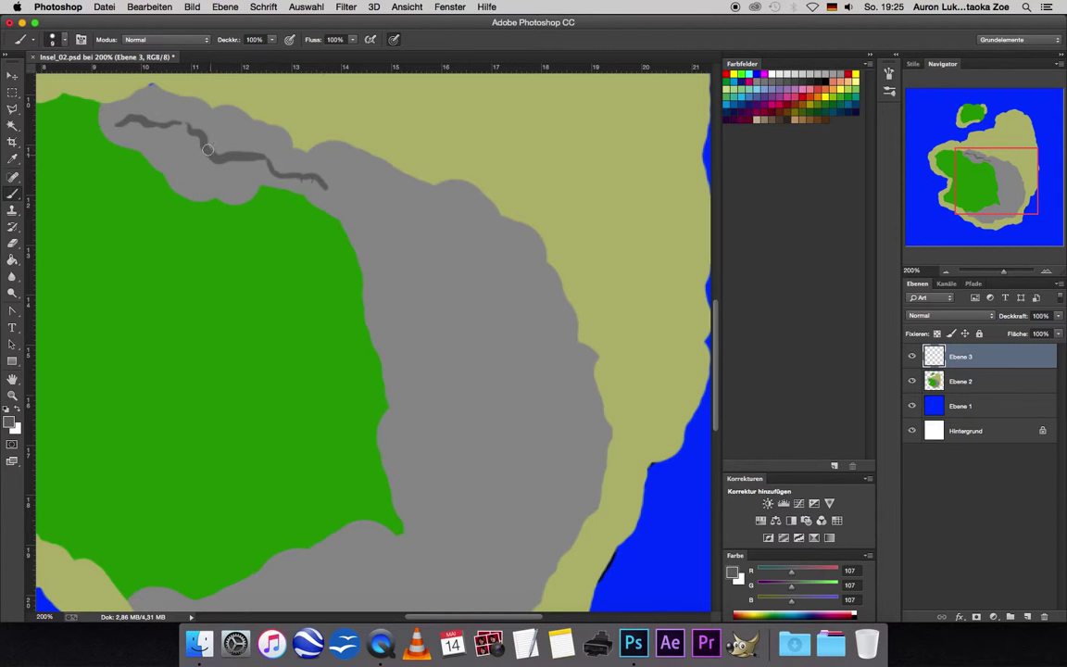
left_click_drag(187, 128, 220, 183)
left_click_drag(218, 124, 203, 133)
mouse_move(365, 191)
left_mouse_down()
mouse_move(480, 283)
mouse_move(480, 301)
mouse_move(508, 328)
mouse_move(509, 387)
left_mouse_up()
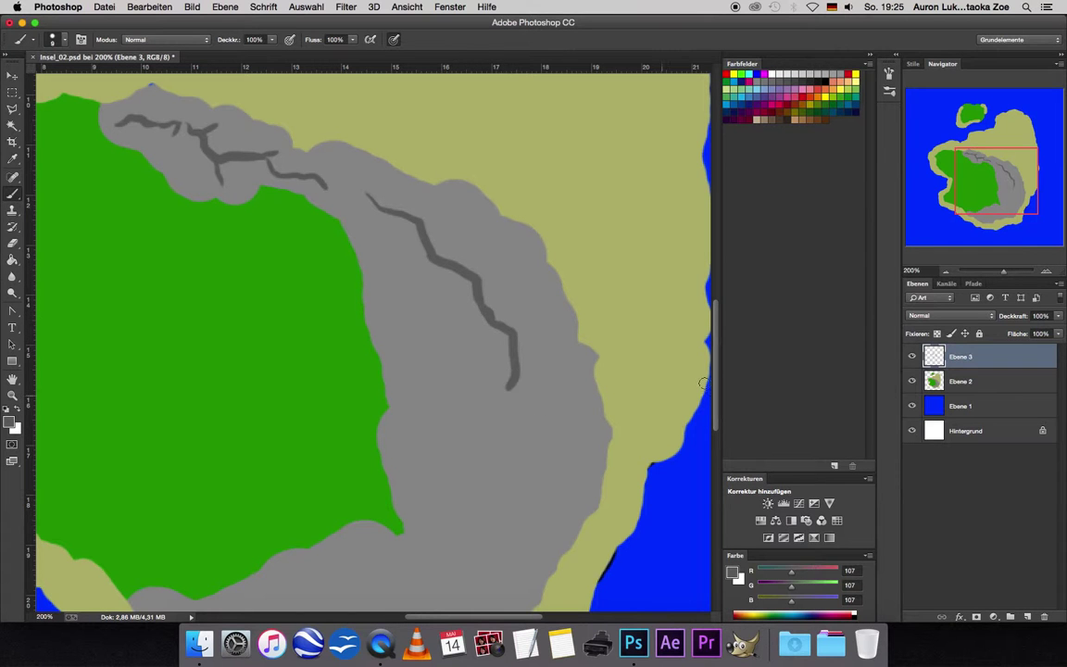
left_click_drag(716, 353, 714, 381)
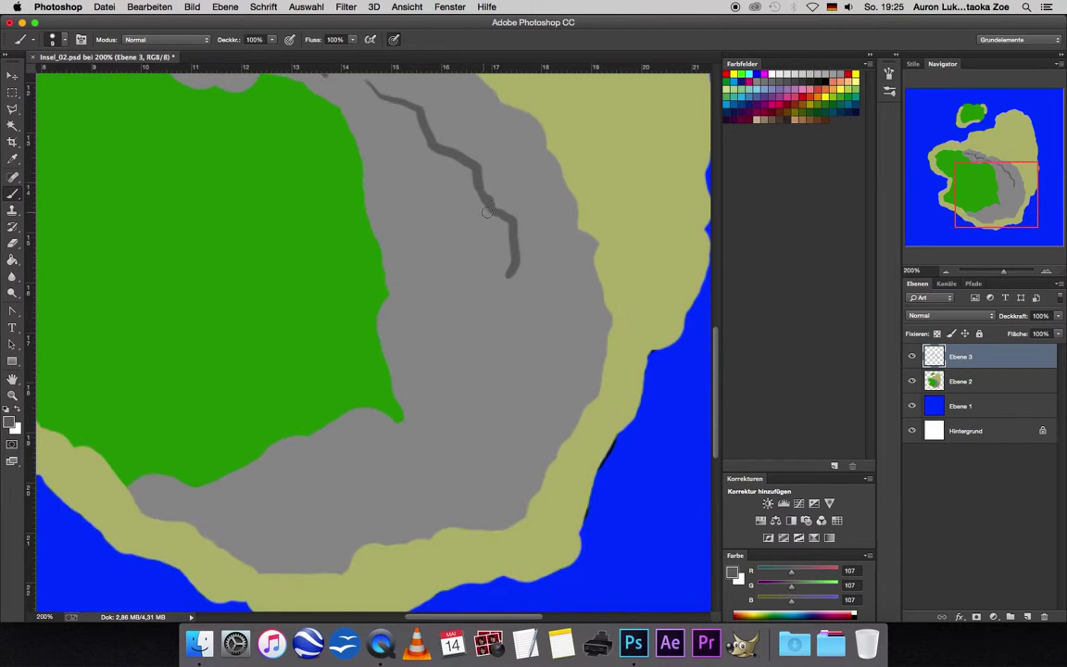
left_click_drag(478, 194, 468, 217)
mouse_move(433, 141)
left_mouse_down()
mouse_move(425, 161)
mouse_move(512, 173)
left_mouse_up()
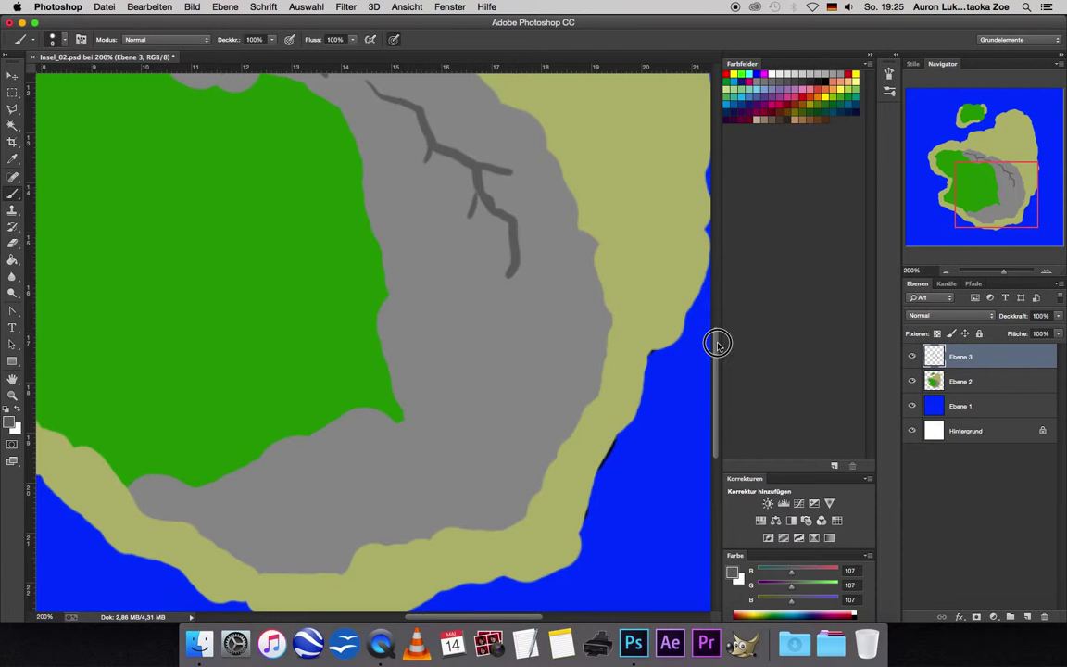
left_click_drag(714, 345, 685, 274)
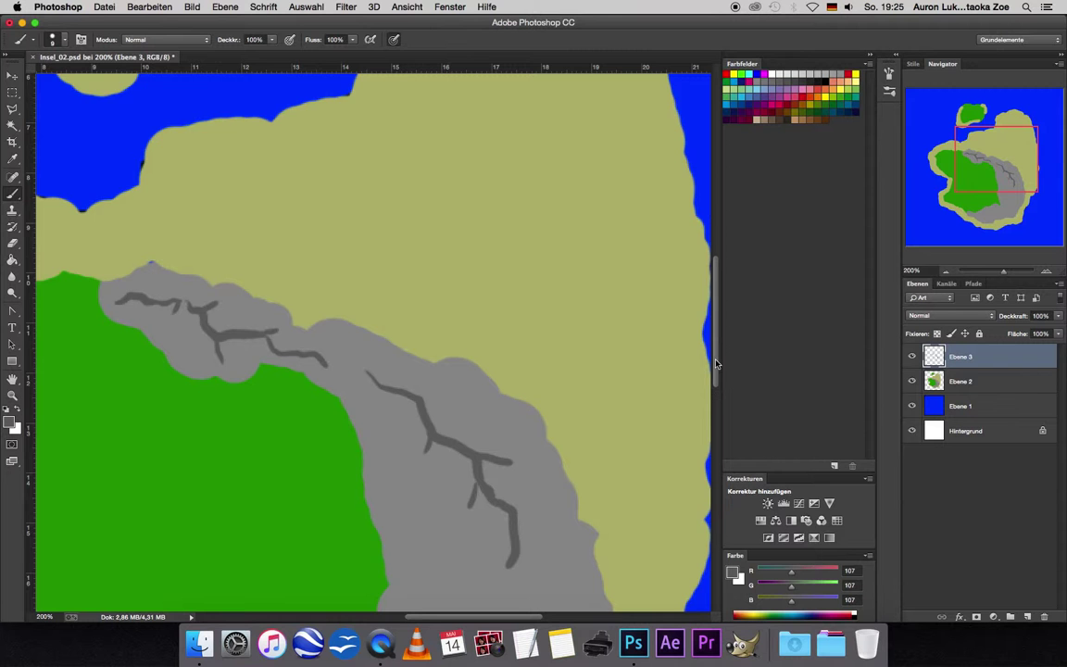
left_click_drag(716, 364, 717, 425)
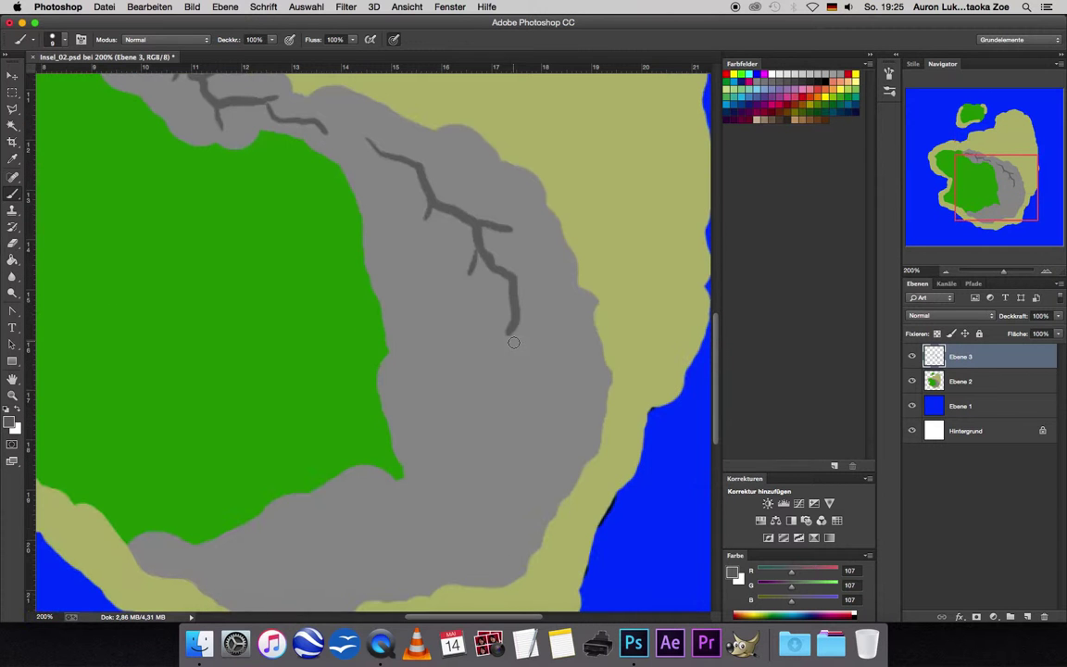
mouse_move(514, 343)
left_mouse_down()
mouse_move(542, 404)
mouse_move(524, 440)
left_mouse_up()
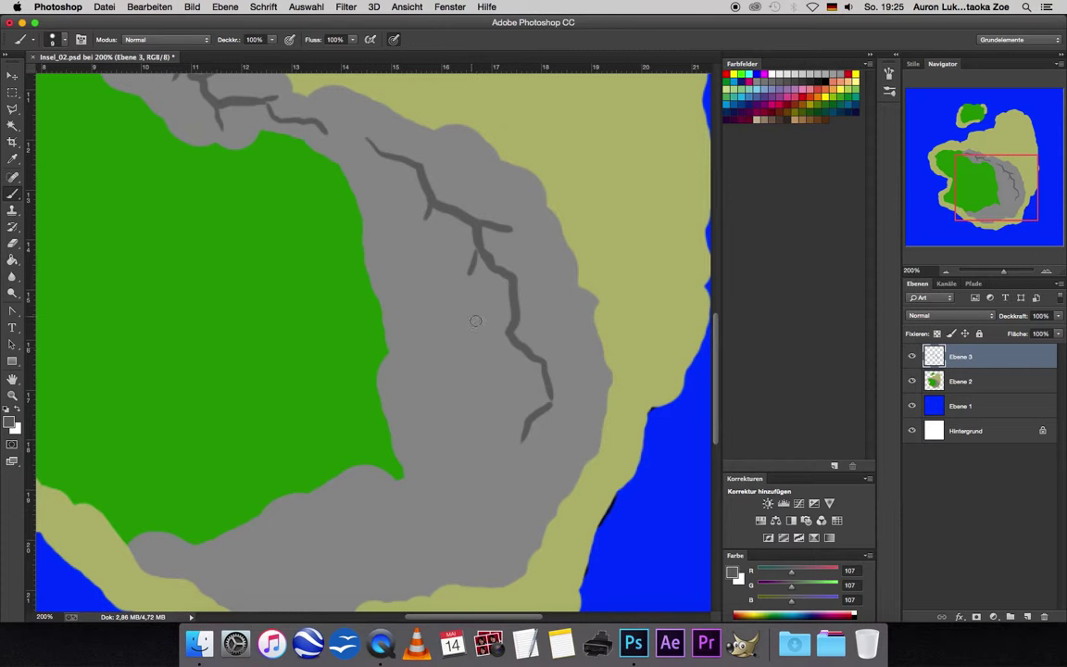
left_click_drag(488, 348, 508, 334)
left_click_drag(550, 408, 483, 482)
- Add many short dark-grey side branches and spurs along the lower ridge
scroll(717, 408, "down", 4)
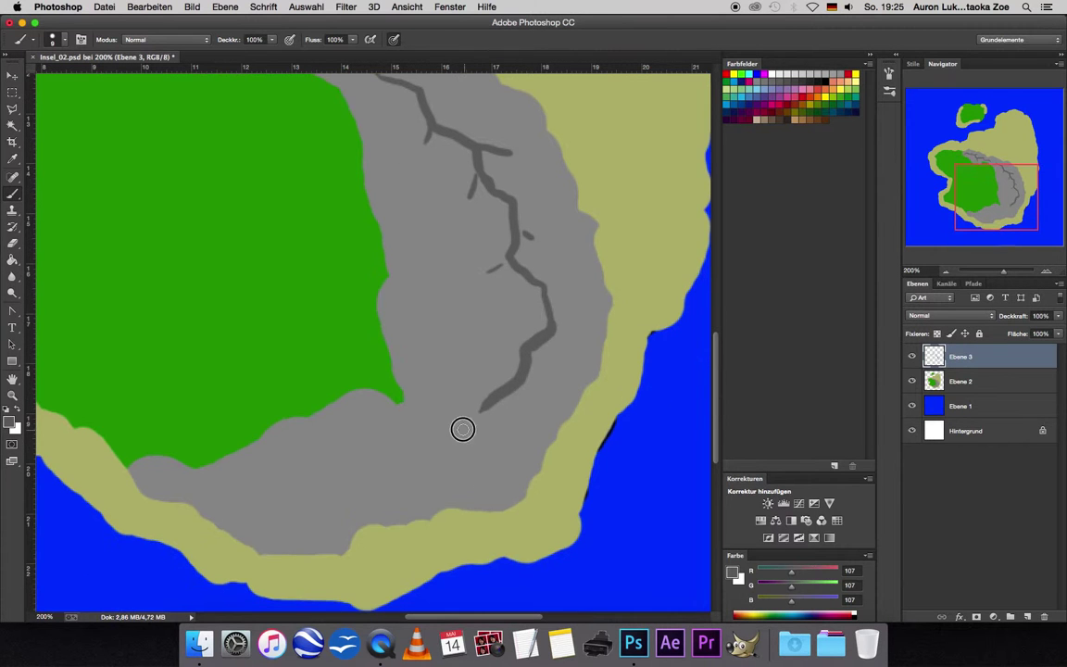
mouse_move(463, 429)
left_mouse_down()
mouse_move(426, 425)
mouse_move(395, 450)
mouse_move(325, 455)
mouse_move(310, 472)
mouse_move(182, 478)
left_mouse_up()
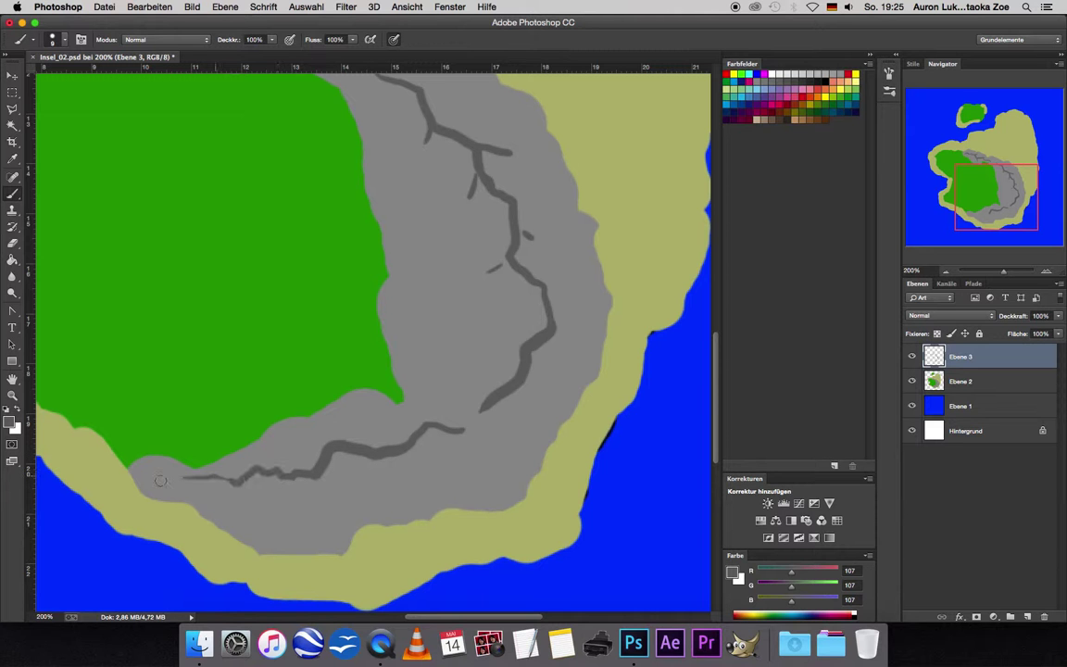
left_click_drag(373, 463, 379, 477)
left_click_drag(491, 406, 493, 429)
scroll(721, 320, "up", 5)
scroll(722, 295, "up", 3)
scroll(720, 305, "down", 4)
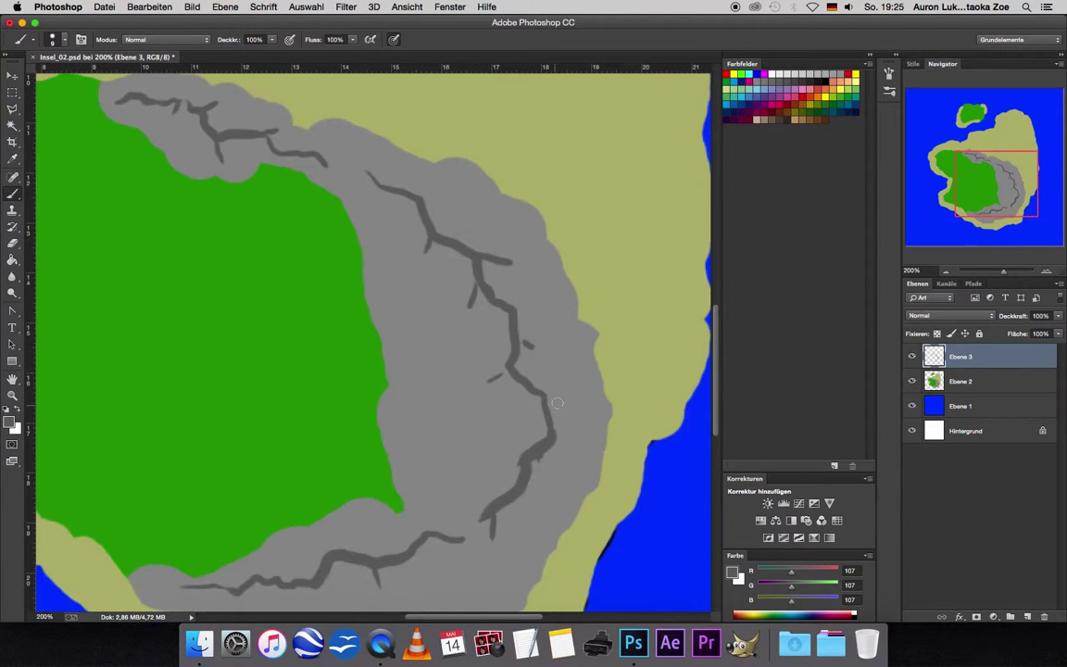
left_click_drag(526, 390, 483, 418)
left_click_drag(554, 437, 575, 455)
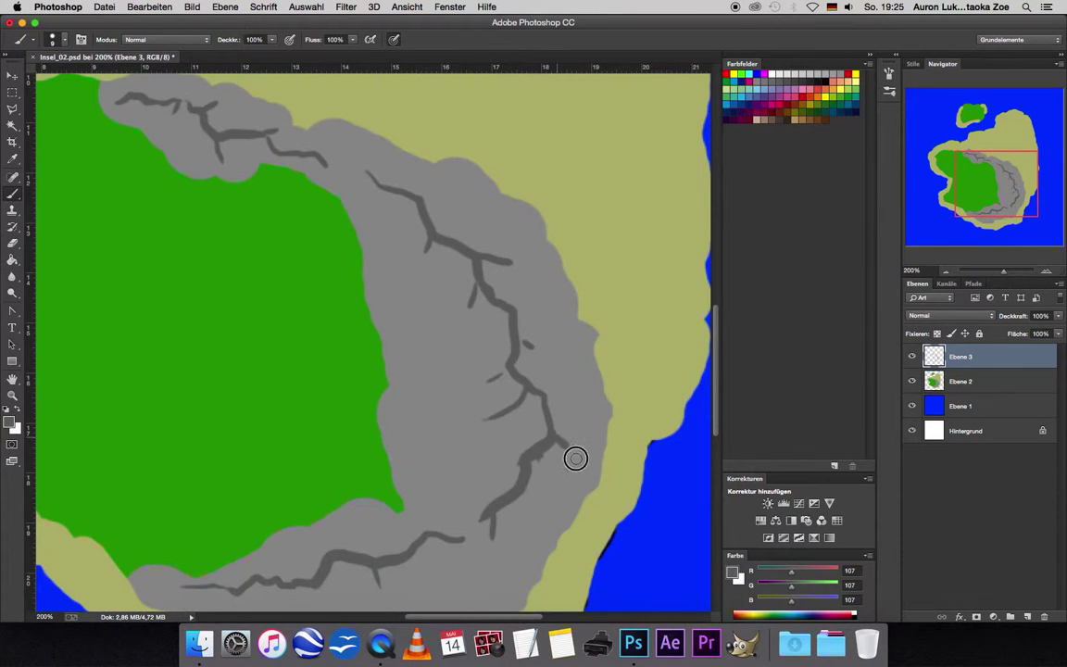
left_click_drag(496, 300, 439, 353)
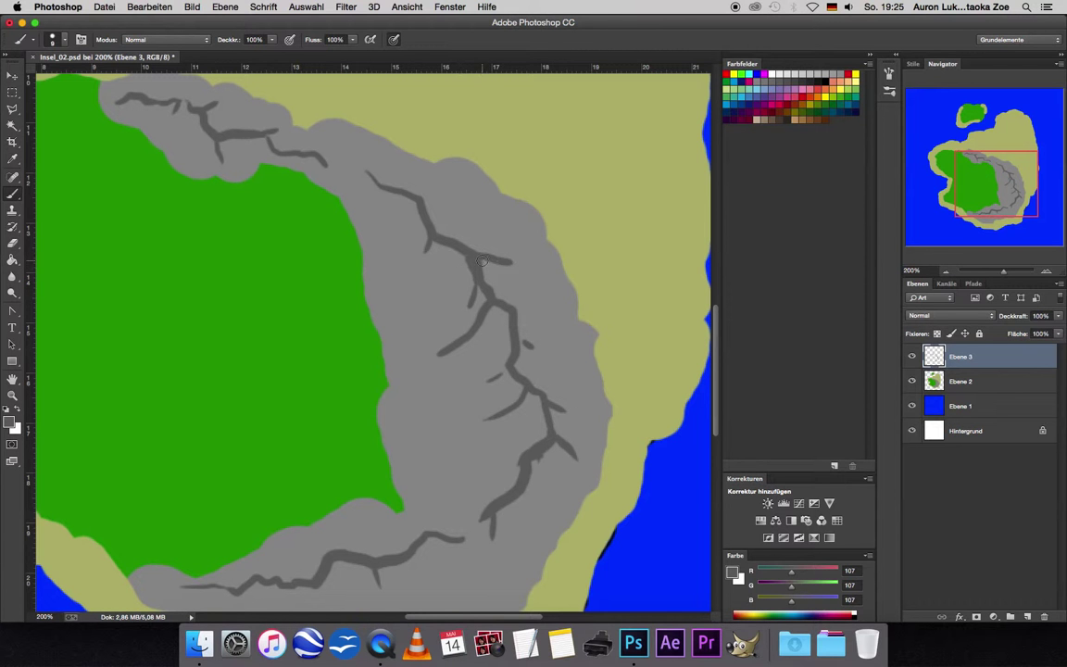
scroll(714, 398, "down", 3)
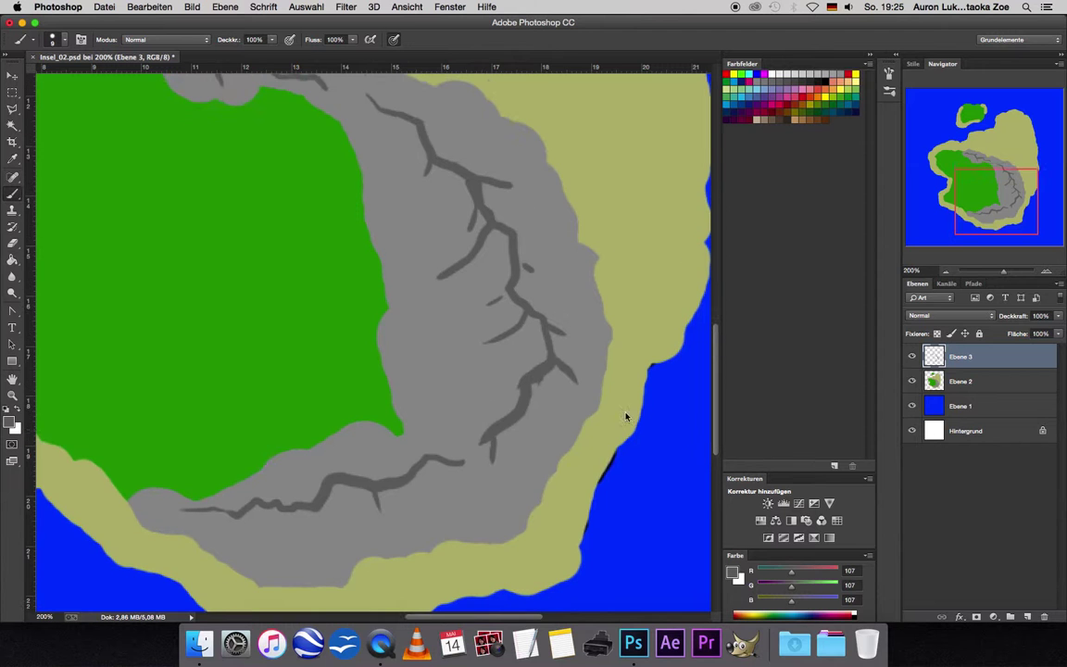
left_click_drag(314, 506, 312, 520)
left_click_drag(715, 363, 716, 332)
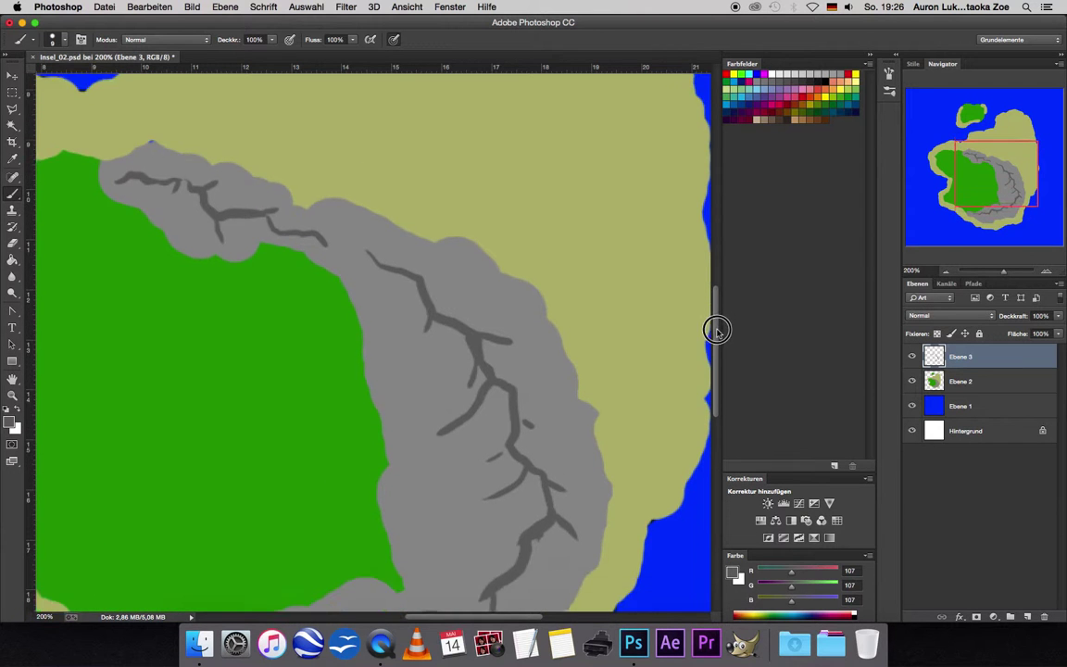
scroll(345, 319, "down", 5)
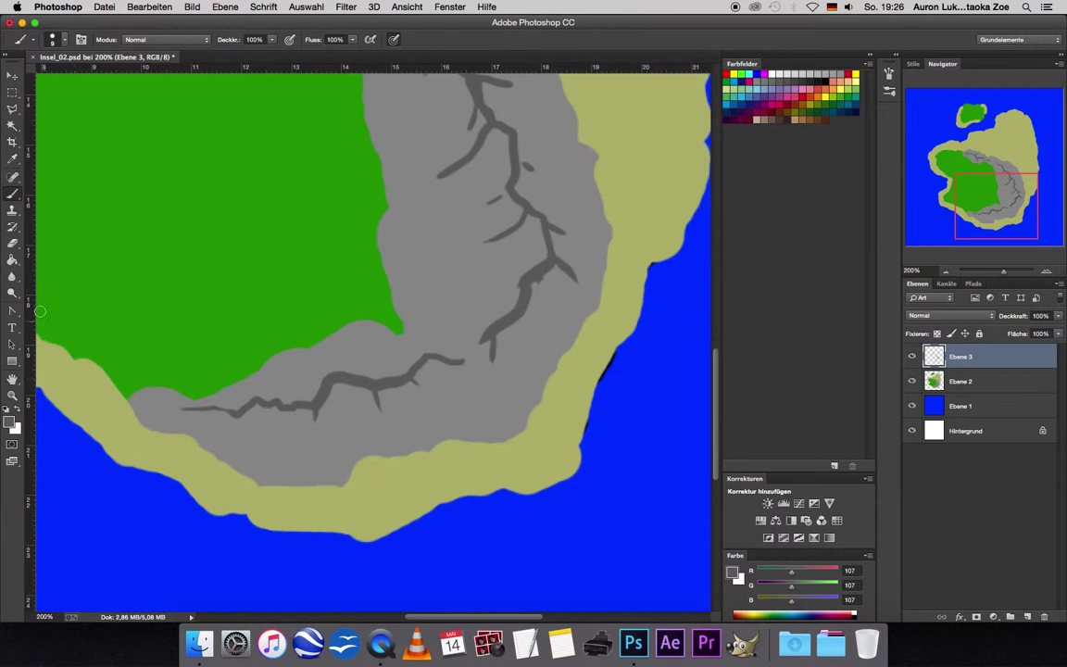
- Sample the mountain grey and lighten it to b0b0b0 as the painting colour
left_click(12, 158)
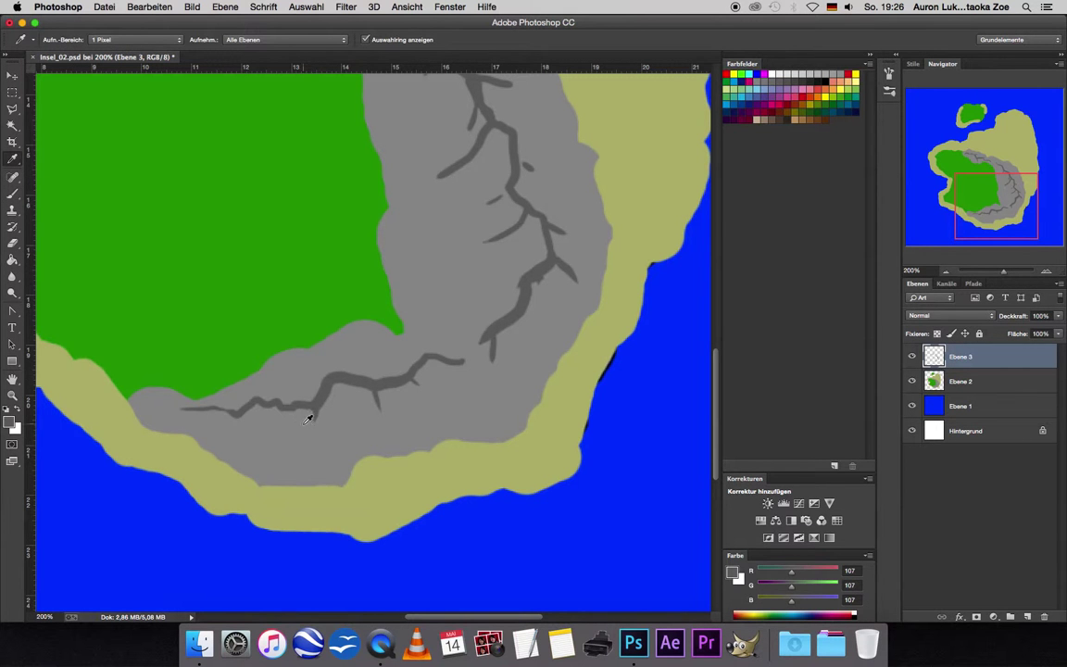
left_click(273, 414)
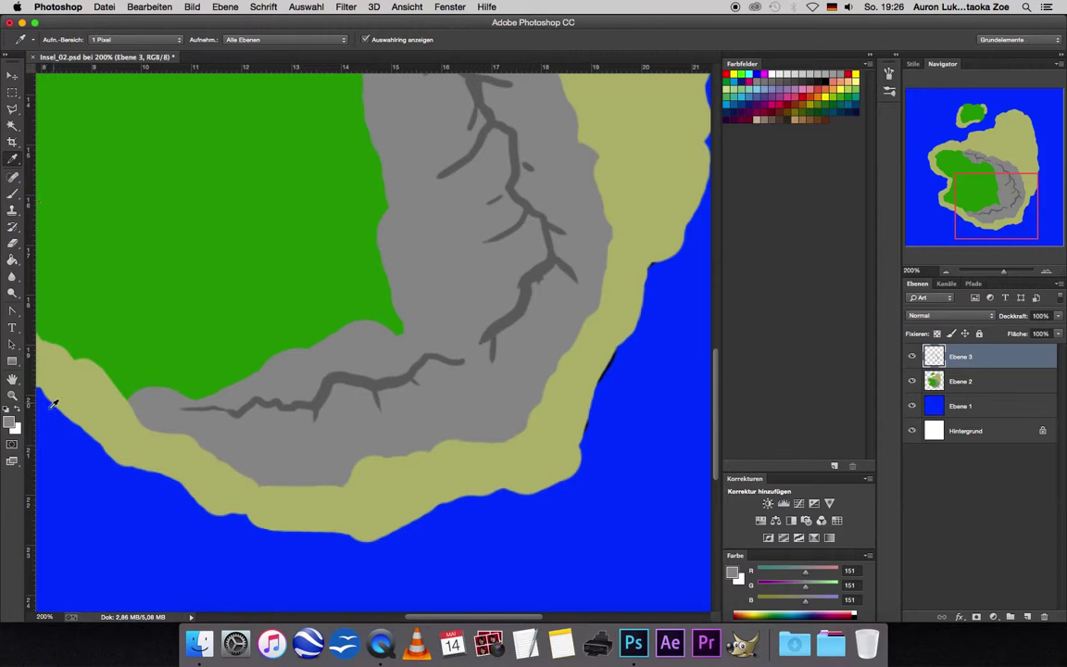
left_click(11, 422)
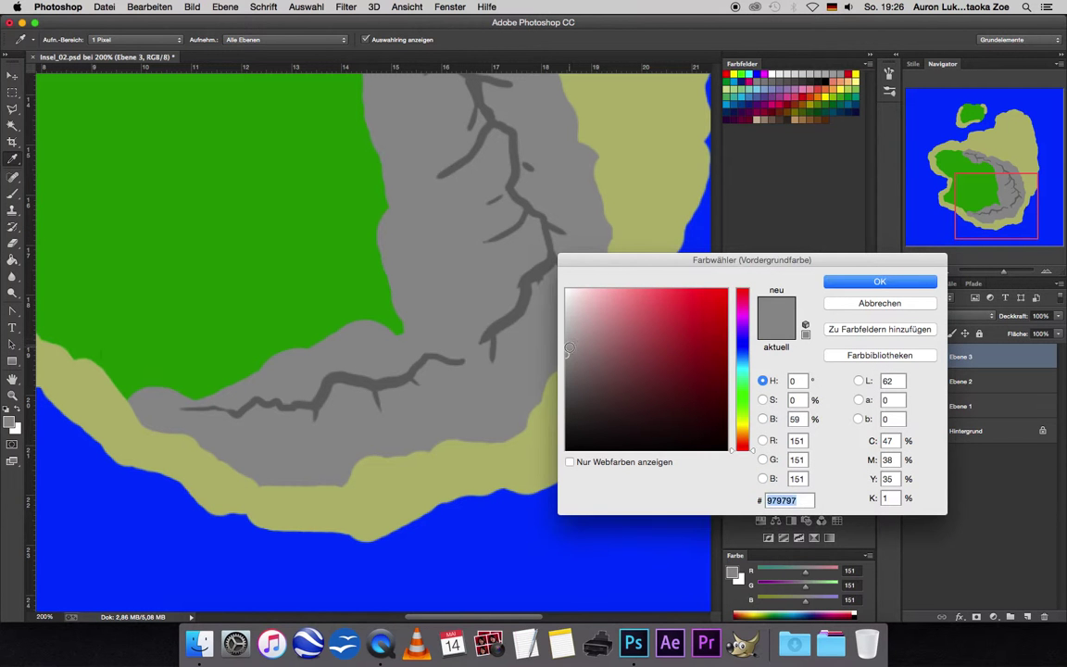
left_click_drag(570, 346, 574, 339)
left_click(836, 282)
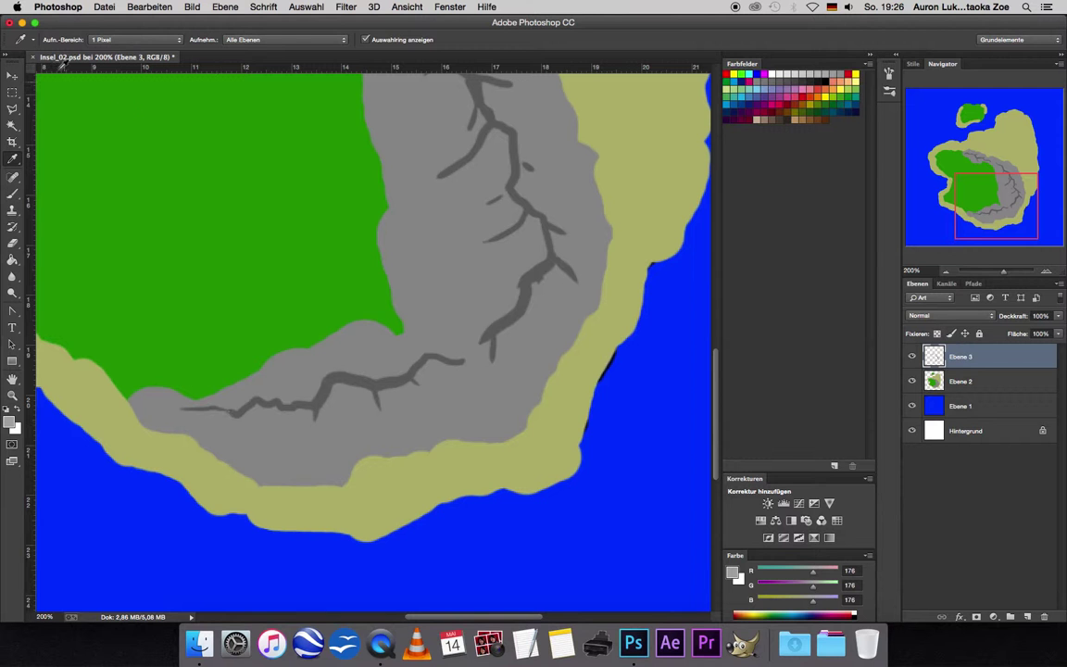
- Reduce the brush size to 8 px
left_click(13, 193)
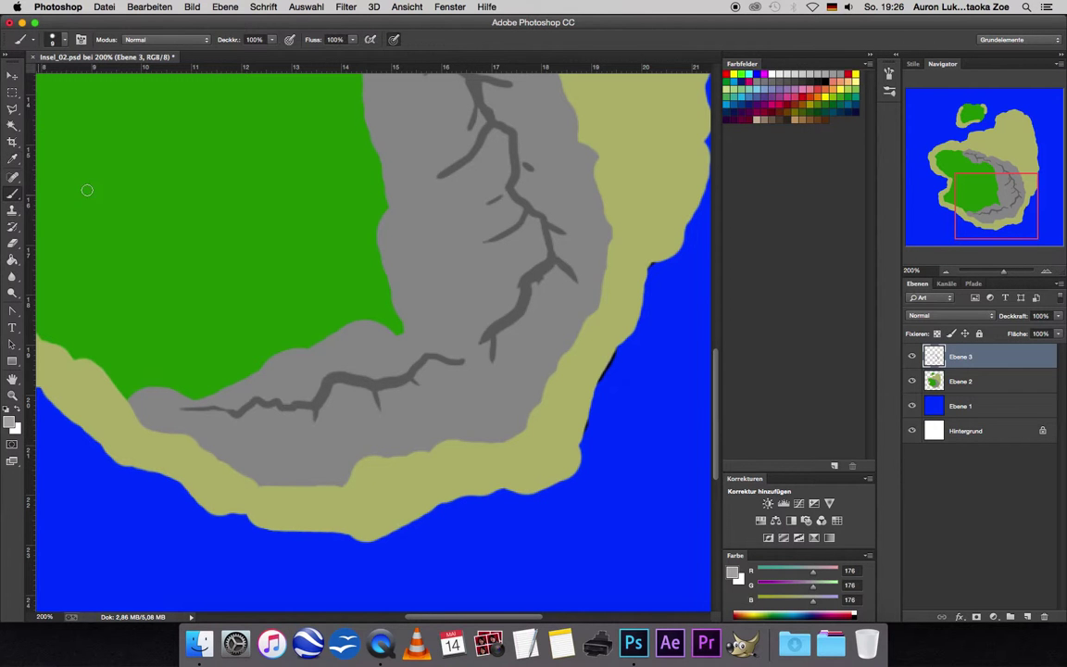
left_click(65, 41)
left_click_drag(78, 83, 73, 83)
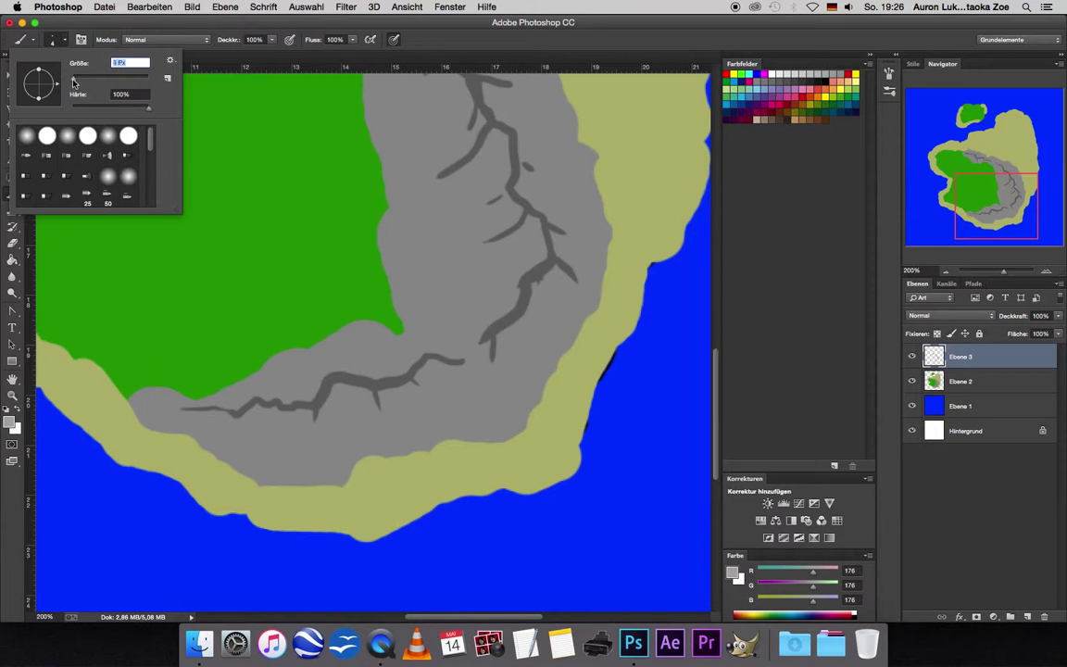
left_click(220, 61)
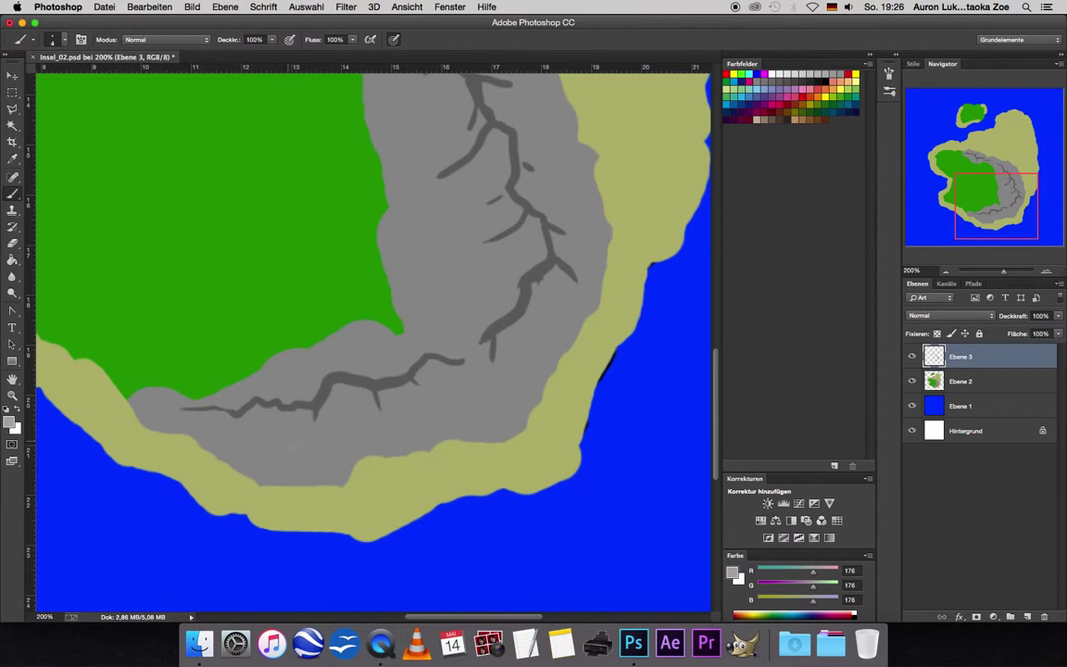
- Hatch thin light-grey snow strokes above and below the southern and lower ridge
left_click_drag(310, 410, 305, 441)
mouse_move(310, 413)
left_mouse_down()
mouse_move(291, 452)
mouse_move(271, 450)
left_mouse_up()
mouse_move(274, 410)
left_mouse_down()
mouse_move(260, 449)
mouse_move(152, 405)
mouse_move(239, 405)
left_mouse_up()
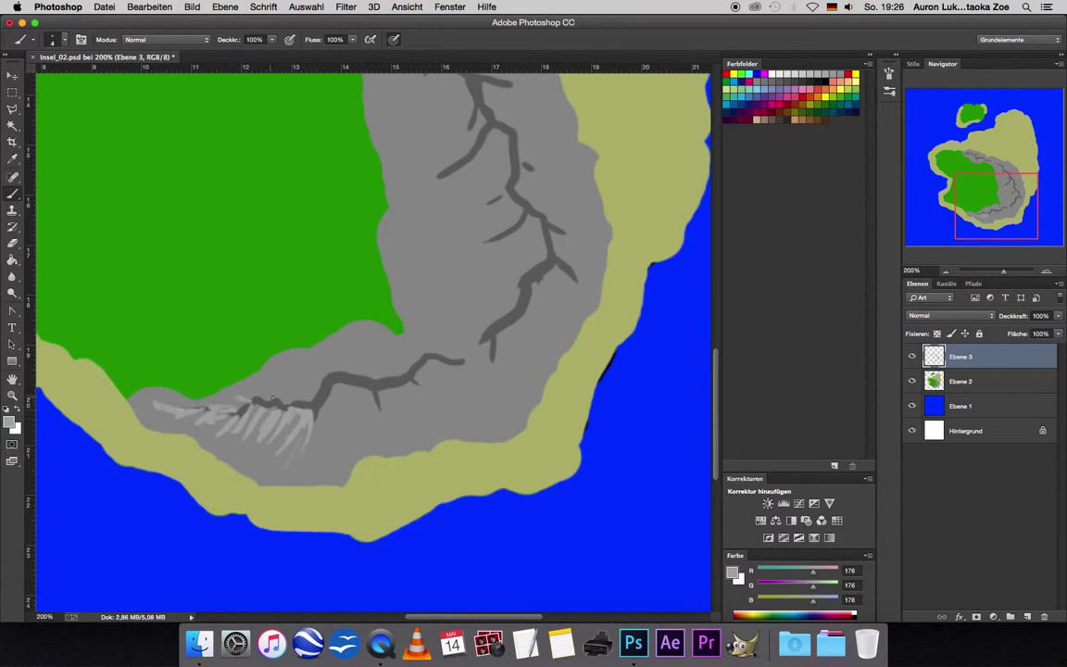
mouse_move(314, 404)
left_mouse_down()
mouse_move(326, 377)
mouse_move(279, 384)
mouse_move(285, 364)
mouse_move(320, 376)
mouse_move(317, 348)
left_mouse_up()
mouse_move(318, 447)
left_mouse_down()
mouse_move(288, 375)
mouse_move(335, 410)
mouse_move(367, 403)
mouse_move(383, 441)
mouse_move(384, 420)
mouse_move(333, 429)
mouse_move(324, 460)
mouse_move(297, 448)
mouse_move(270, 463)
mouse_move(283, 387)
left_mouse_up()
mouse_move(352, 375)
left_mouse_down()
mouse_move(412, 394)
mouse_move(381, 352)
mouse_move(418, 348)
mouse_move(484, 368)
mouse_move(536, 292)
mouse_move(543, 317)
mouse_move(573, 294)
mouse_move(505, 309)
mouse_move(500, 279)
mouse_move(513, 255)
mouse_move(529, 238)
mouse_move(538, 253)
mouse_move(495, 269)
mouse_move(516, 233)
mouse_move(504, 246)
mouse_move(491, 199)
mouse_move(479, 226)
mouse_move(506, 167)
mouse_move(474, 172)
left_mouse_up()
- Hatch light grey along both sides of the upper, upper-left and middle ridge branches
mouse_move(716, 380)
left_mouse_down()
mouse_move(716, 333)
mouse_move(716, 352)
left_mouse_up()
mouse_move(583, 357)
left_mouse_down()
mouse_move(581, 368)
mouse_move(567, 357)
mouse_move(579, 346)
mouse_move(547, 313)
mouse_move(521, 228)
mouse_move(488, 185)
left_mouse_up()
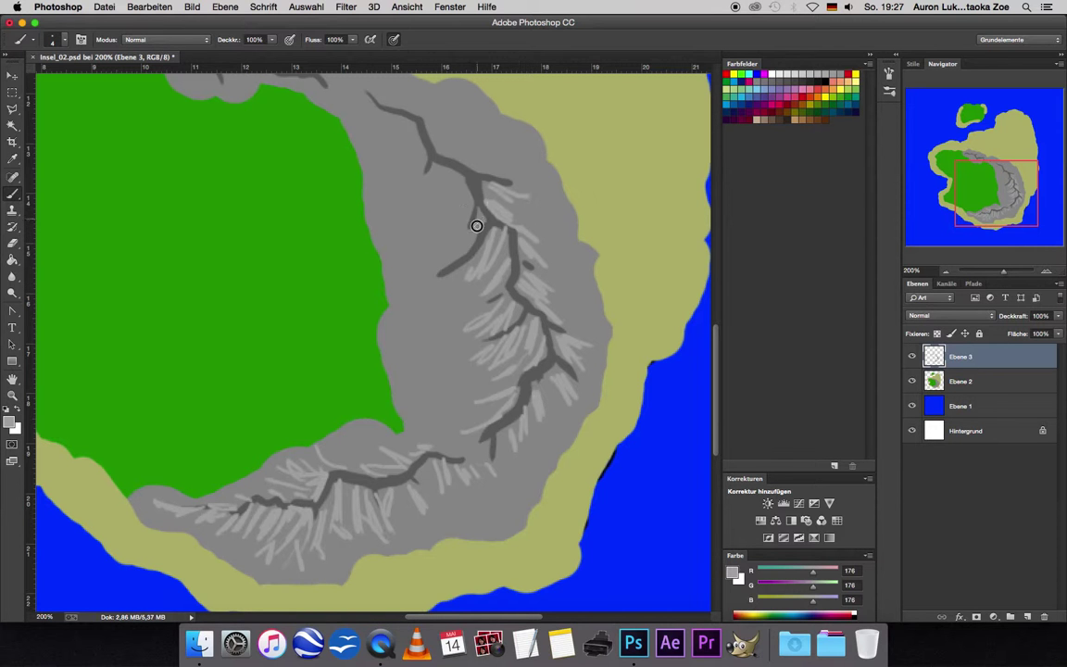
mouse_move(477, 226)
left_mouse_down()
mouse_move(455, 231)
mouse_move(466, 174)
mouse_move(444, 199)
mouse_move(435, 160)
mouse_move(409, 150)
mouse_move(395, 125)
left_mouse_up()
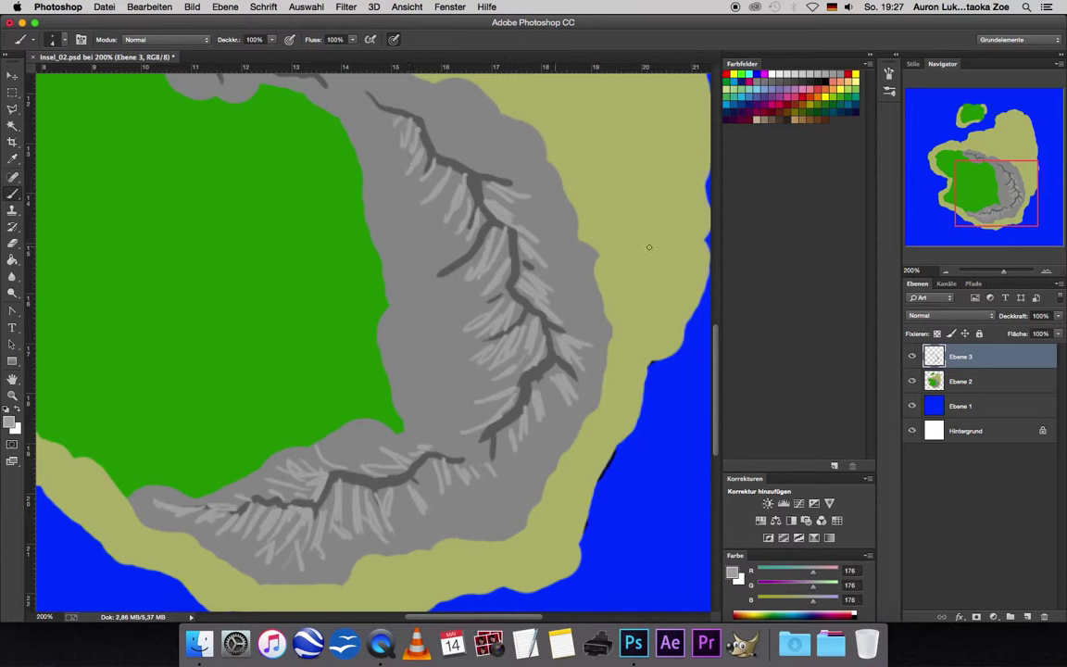
left_click_drag(714, 338, 615, 300)
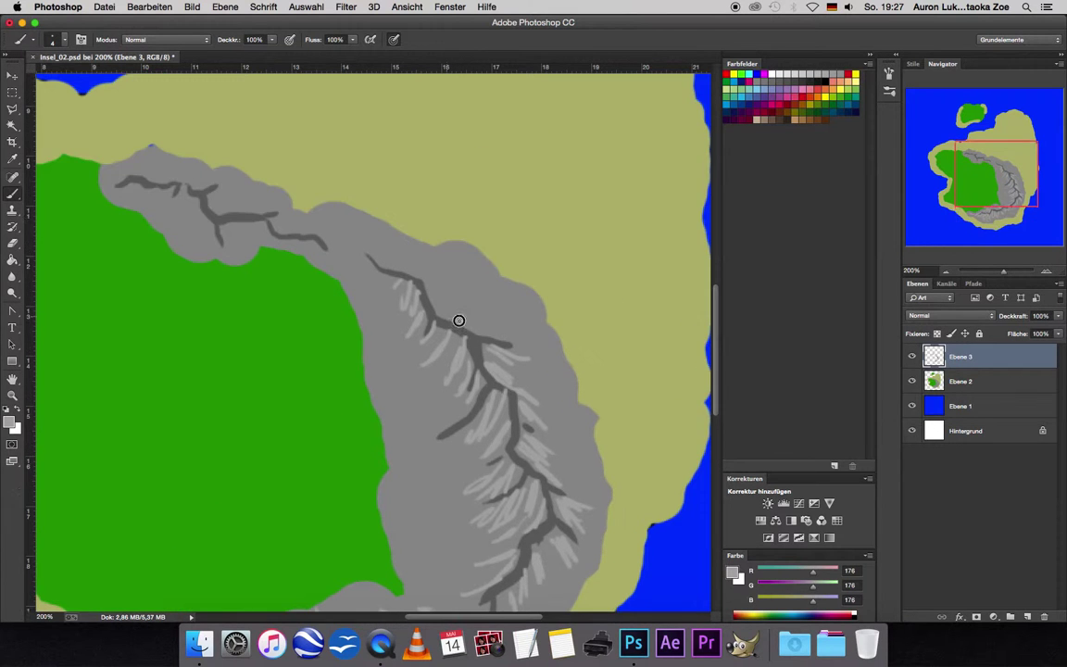
left_click_drag(459, 320, 399, 266)
mouse_move(233, 243)
left_mouse_down()
mouse_move(189, 217)
mouse_move(176, 195)
mouse_move(113, 173)
mouse_move(188, 181)
mouse_move(247, 212)
mouse_move(238, 203)
mouse_move(270, 202)
left_mouse_up()
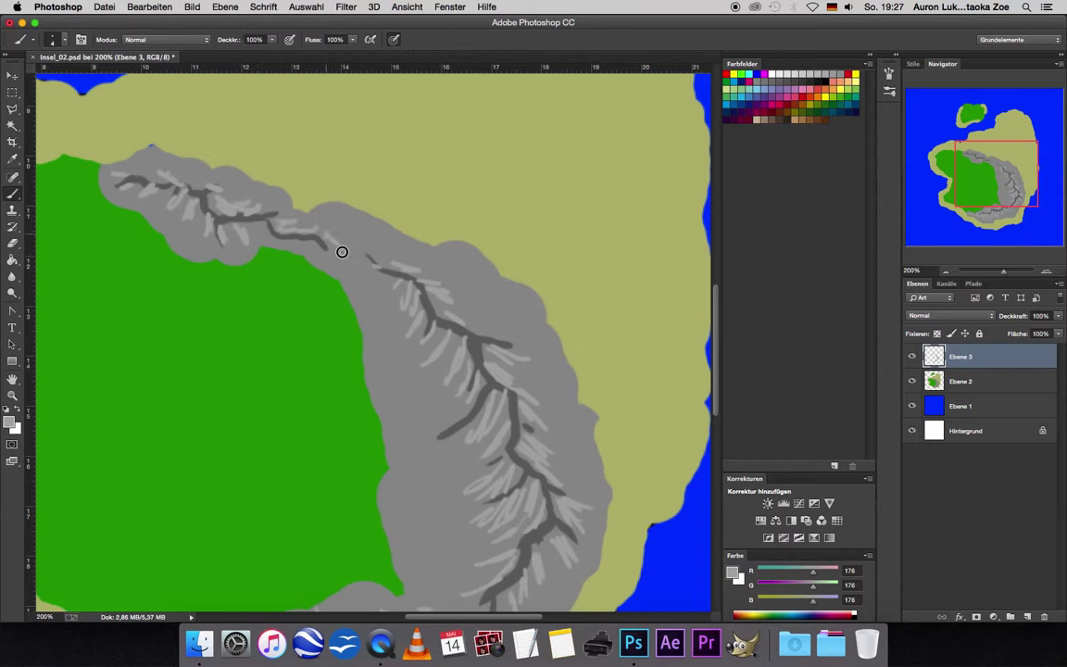
mouse_move(341, 247)
left_mouse_down()
mouse_move(310, 227)
mouse_move(324, 231)
left_mouse_up()
mouse_move(715, 400)
left_mouse_down()
mouse_move(718, 426)
mouse_move(696, 402)
left_mouse_up()
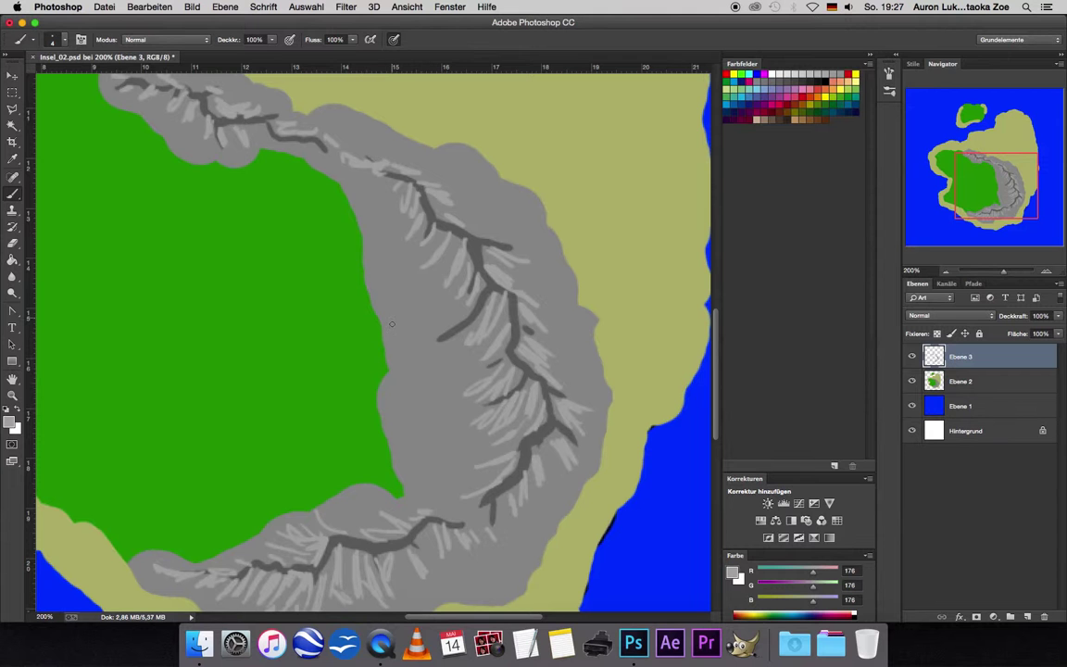
- Sample the meadow green and brush it into the grey along the meadow edge
key("i")
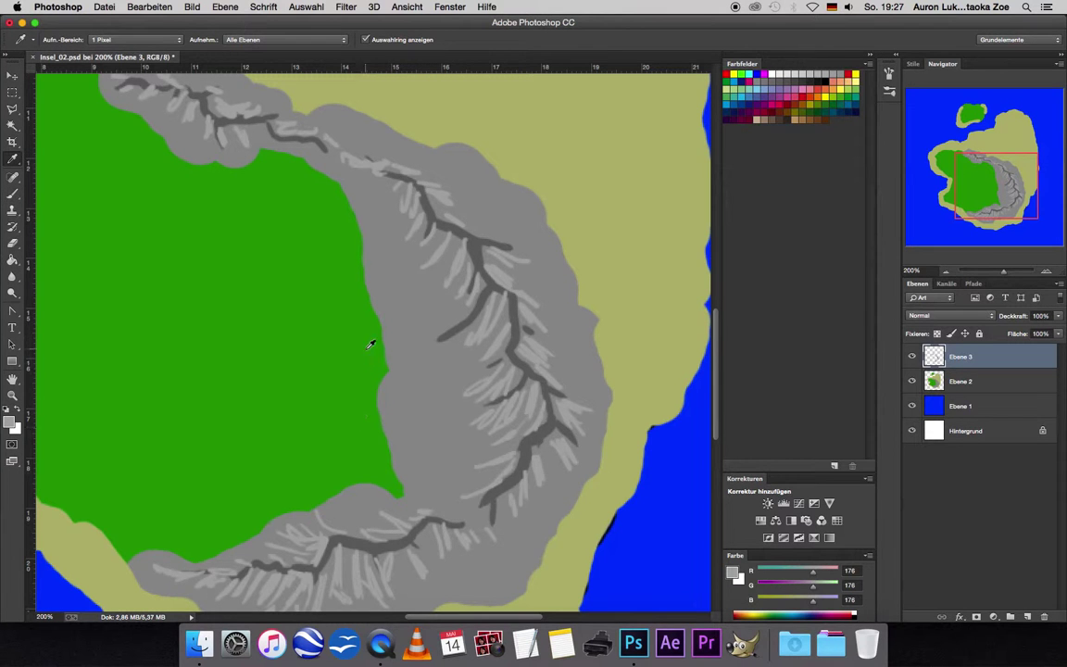
left_click(366, 352)
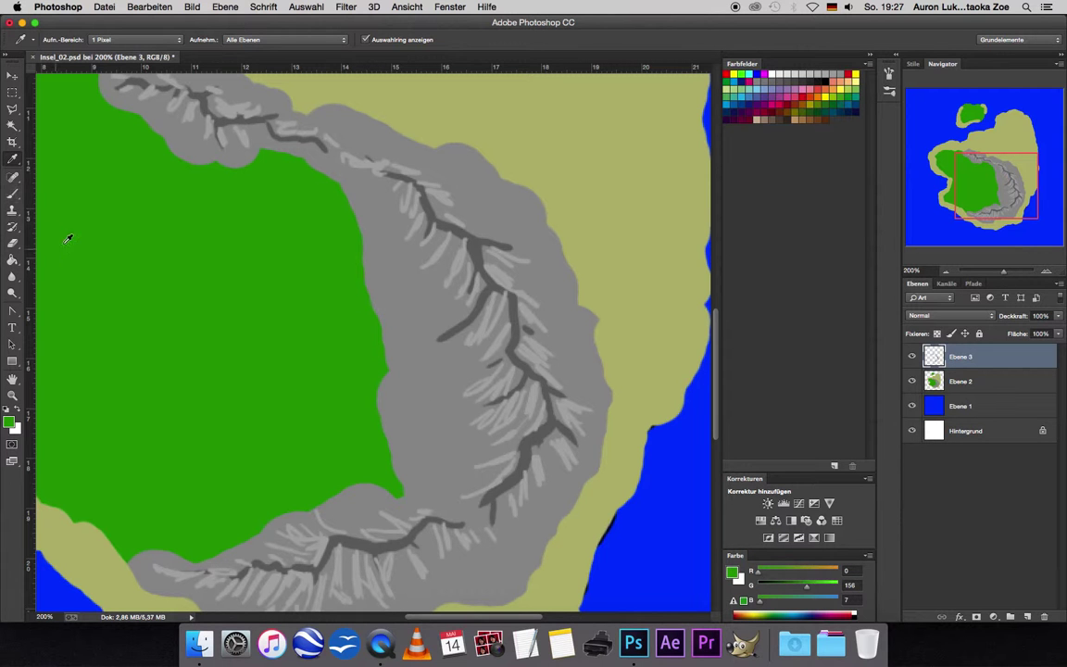
left_click(12, 194)
mouse_move(388, 345)
left_mouse_down()
mouse_move(418, 330)
mouse_move(371, 279)
mouse_move(368, 198)
mouse_move(297, 148)
mouse_move(298, 157)
left_mouse_up()
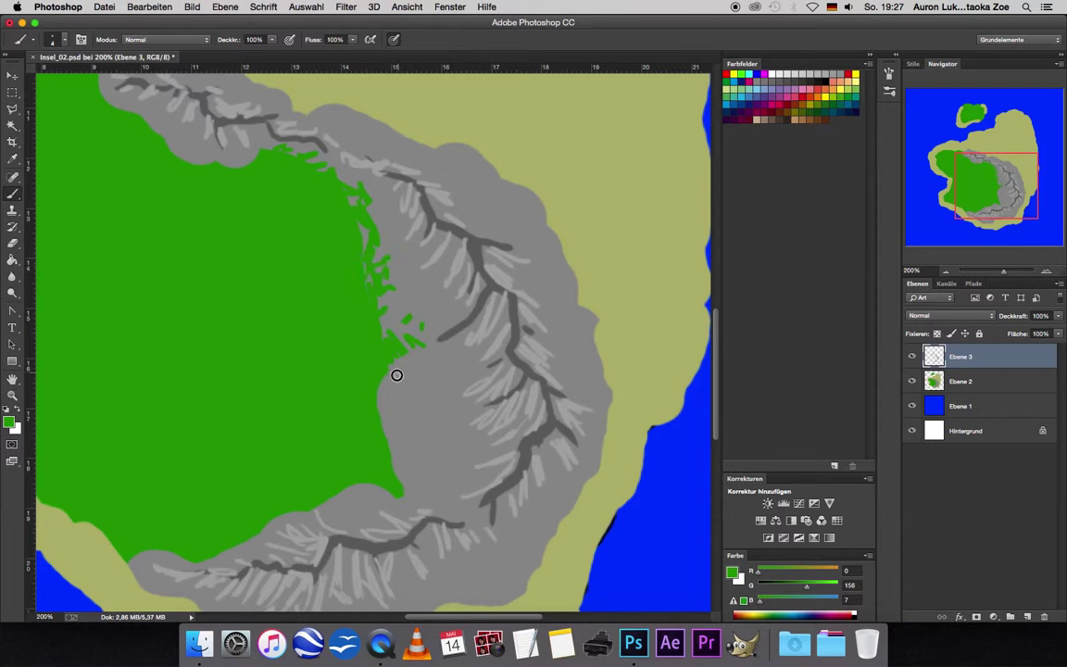
mouse_move(395, 375)
left_mouse_down()
mouse_move(379, 385)
mouse_move(406, 491)
mouse_move(429, 470)
left_mouse_up()
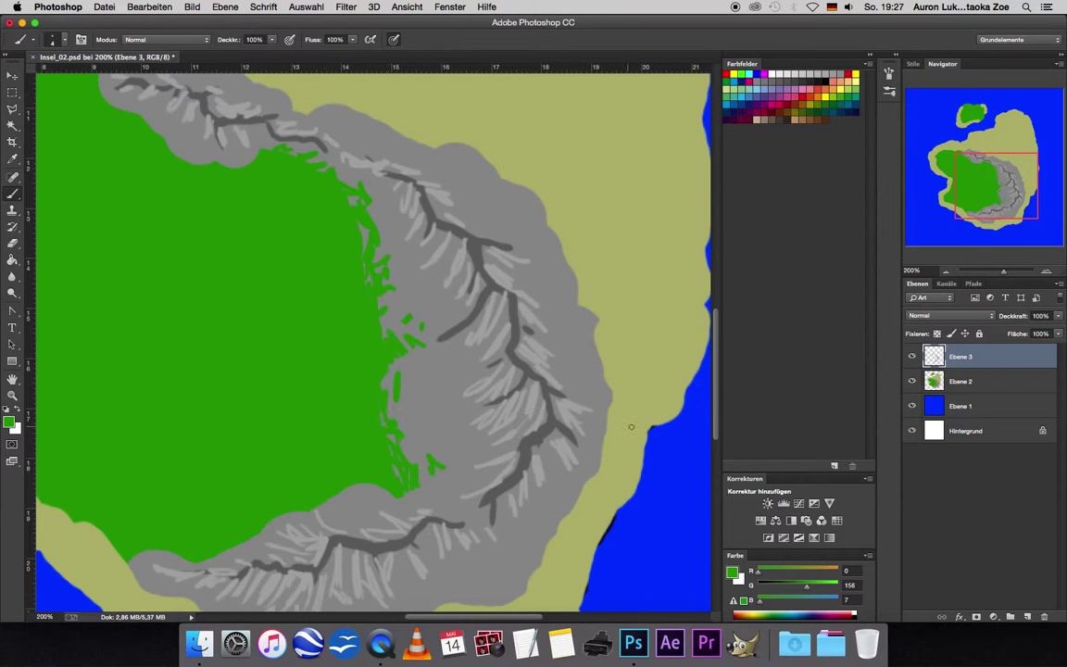
- Add green strokes and vegetation dabs along the lower mountain edge
scroll(571, 364, "down", 3)
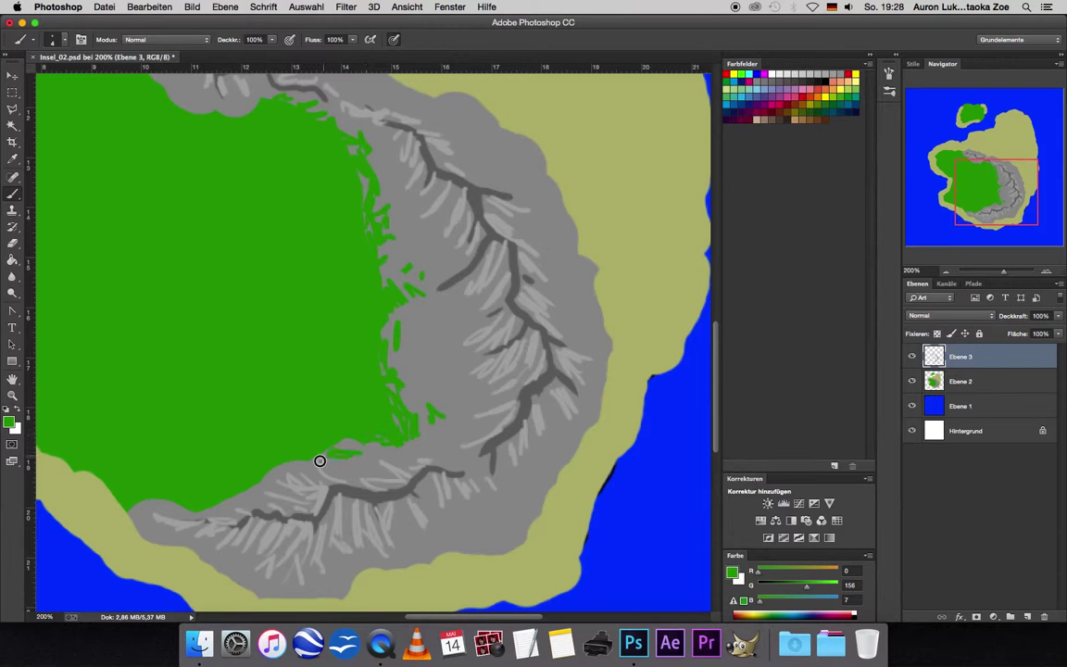
left_click_drag(319, 457, 351, 439)
mouse_move(237, 498)
left_mouse_down()
mouse_move(204, 512)
mouse_move(141, 501)
left_mouse_up()
left_click(431, 542)
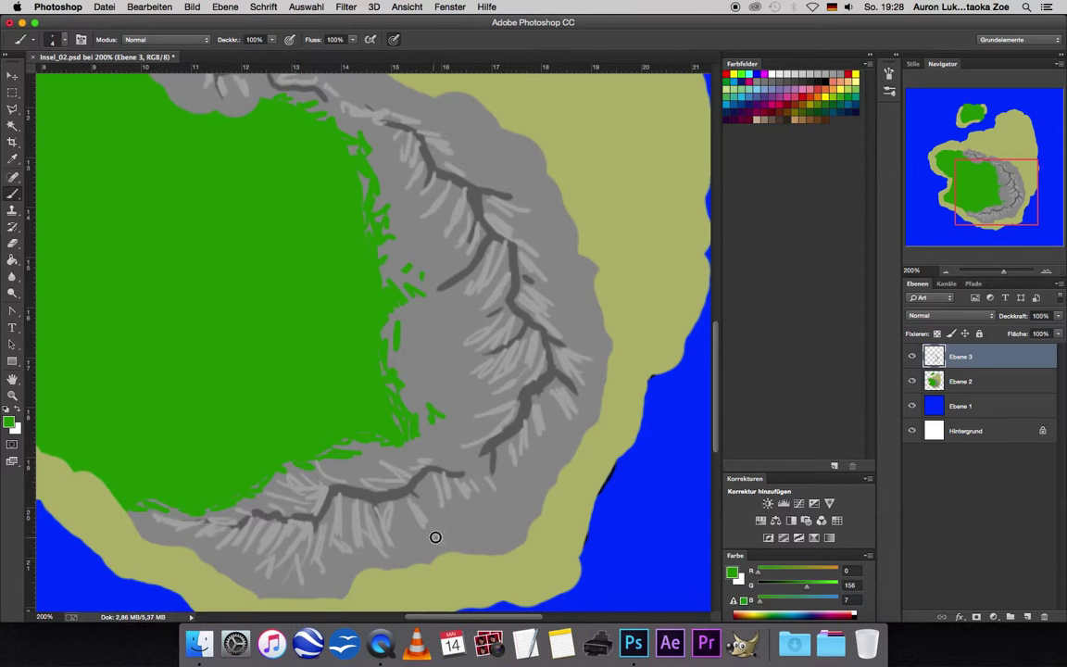
left_click(460, 527)
mouse_move(477, 530)
left_mouse_down()
mouse_move(498, 530)
mouse_move(516, 511)
left_mouse_up()
- Fleck green onto the inner slopes, near the coast and along the northern ridge
mouse_move(414, 346)
left_mouse_down()
mouse_move(425, 351)
mouse_move(429, 333)
mouse_move(447, 342)
mouse_move(445, 312)
left_mouse_up()
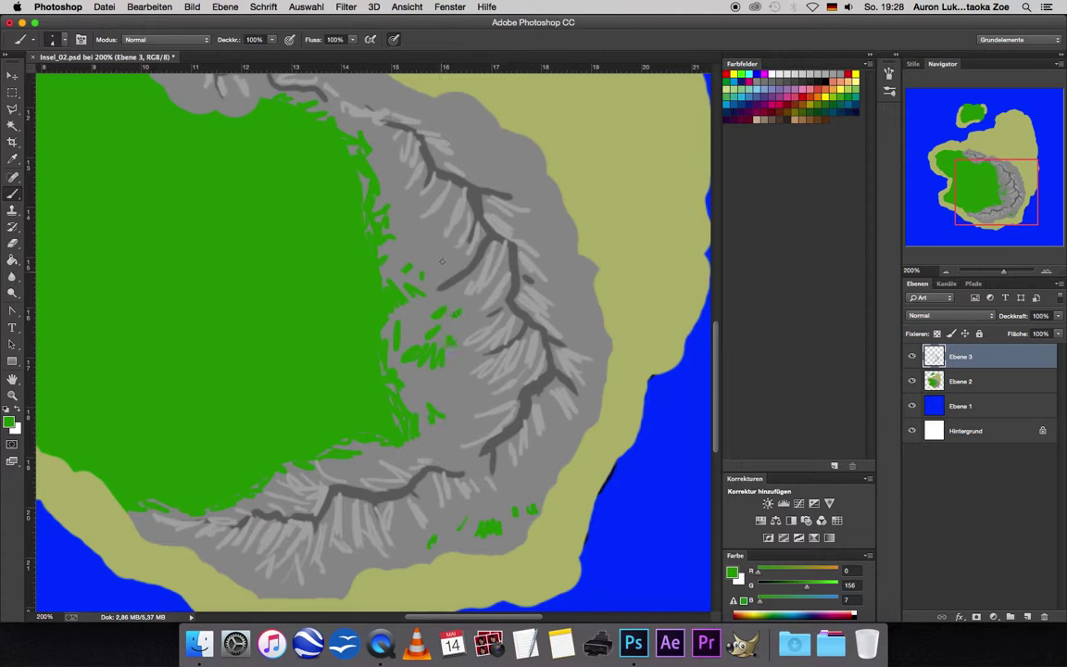
left_click_drag(409, 269, 441, 263)
left_click_drag(557, 465, 555, 449)
left_click_drag(577, 294, 585, 312)
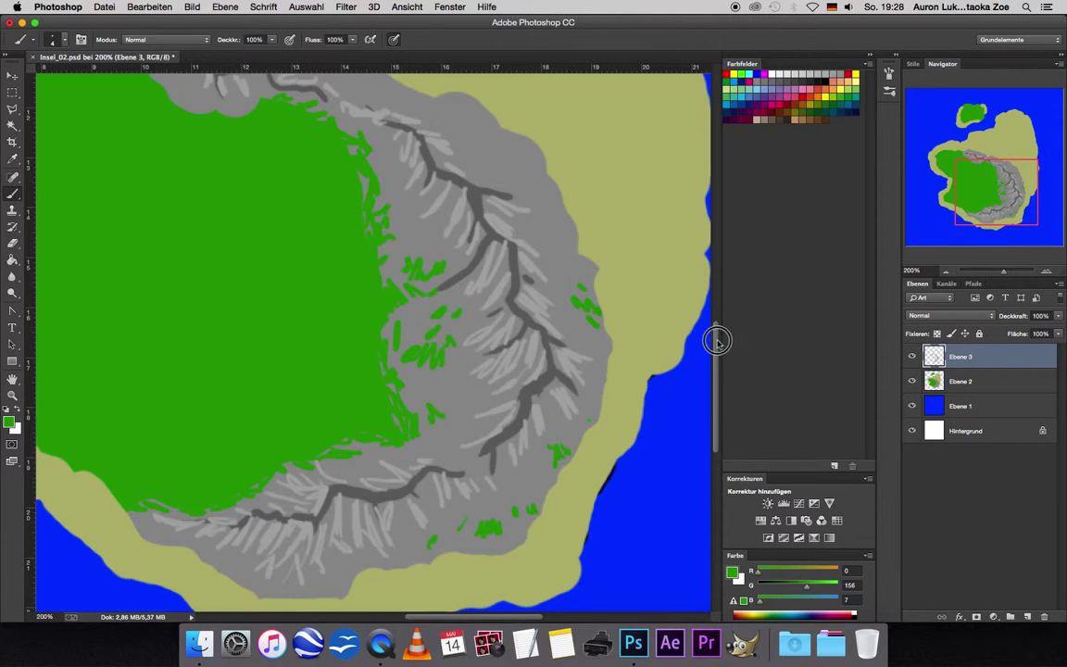
scroll(718, 343, "up", 5)
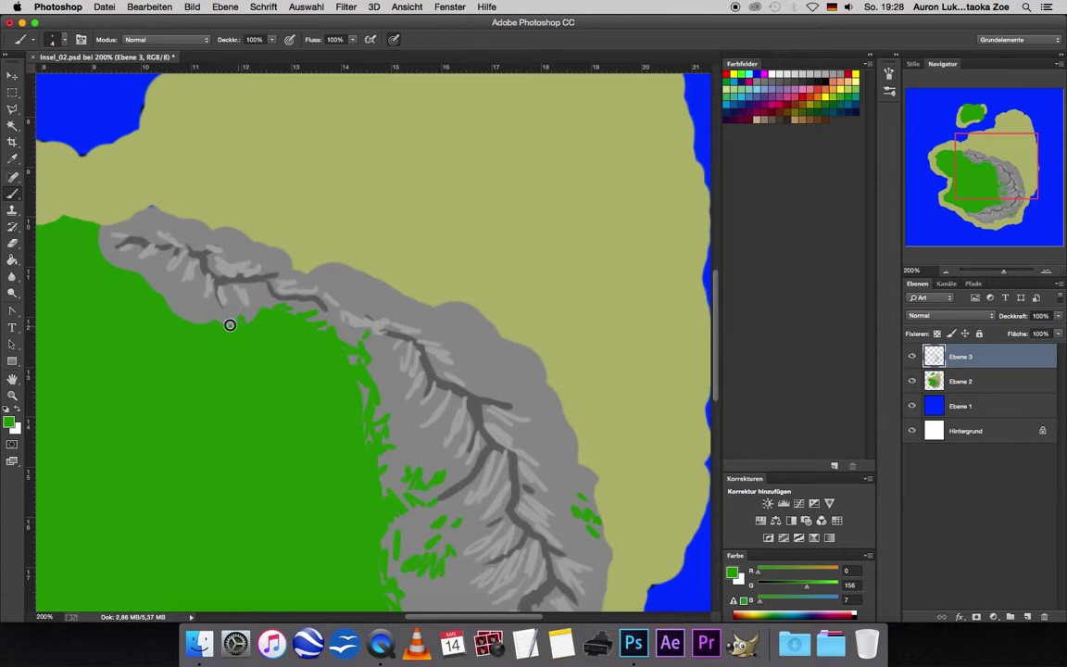
mouse_move(231, 325)
left_mouse_down()
mouse_move(100, 239)
mouse_move(256, 314)
mouse_move(262, 297)
mouse_move(280, 312)
left_mouse_up()
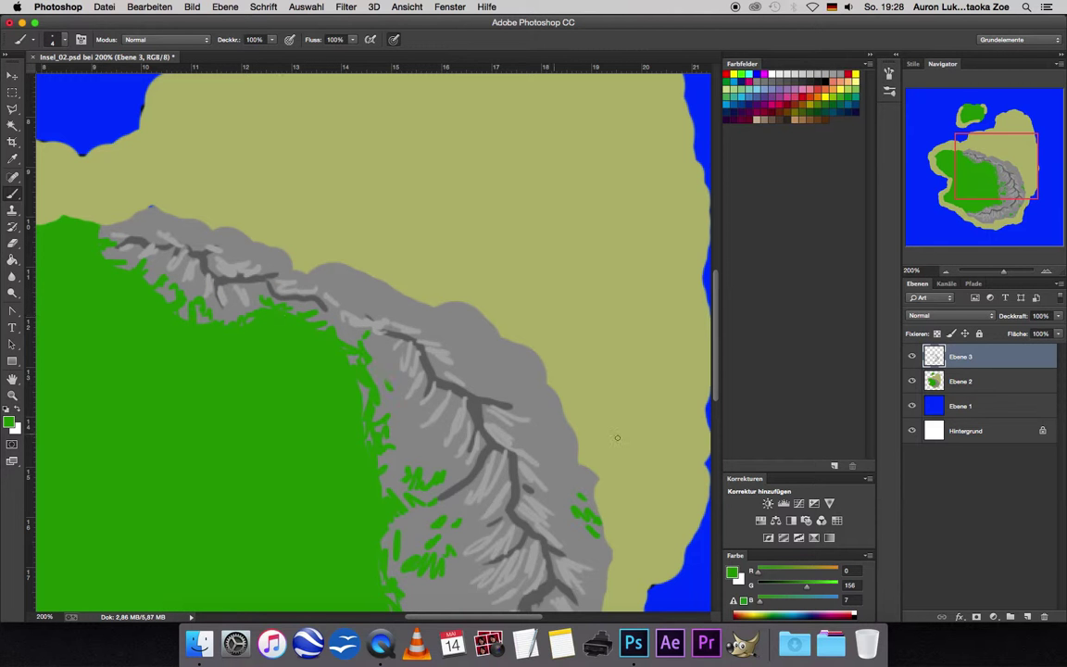
left_click_drag(715, 375, 711, 405)
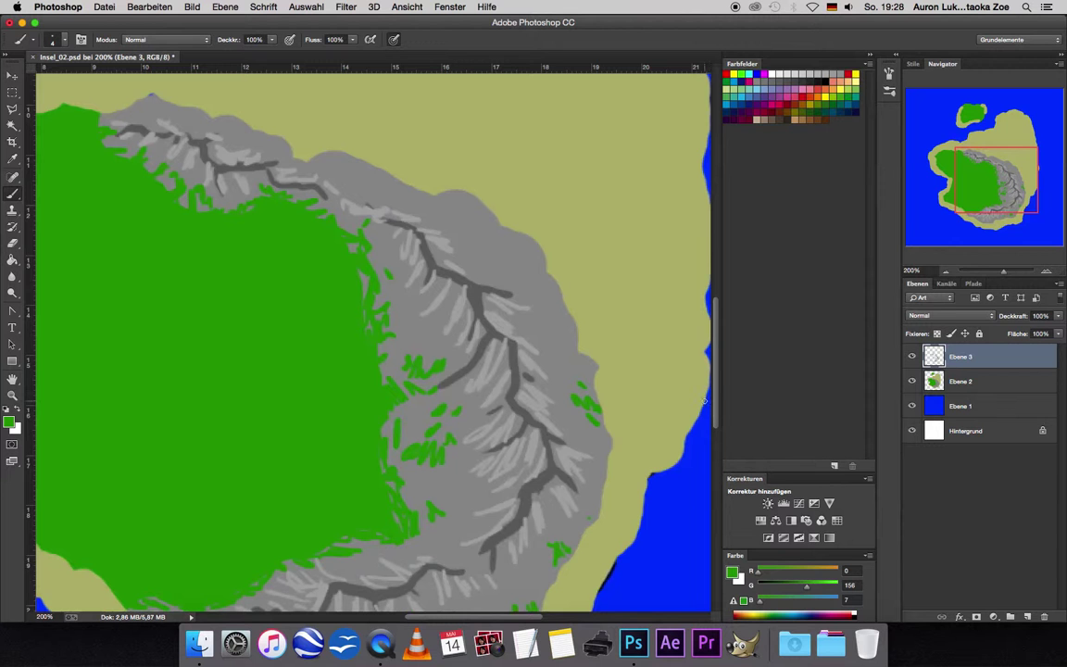
- Sample the mountain grey and adjust it to mid grey 8b8a8a for the brush
left_click(12, 158)
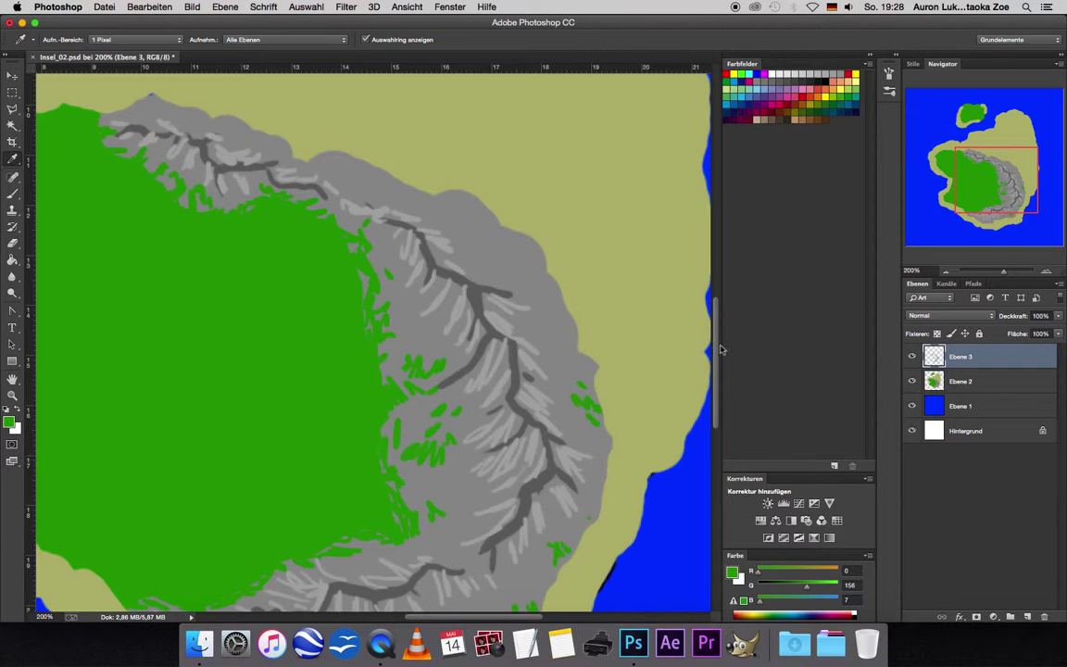
mouse_move(717, 350)
left_mouse_down()
mouse_move(720, 368)
mouse_move(722, 347)
left_mouse_up()
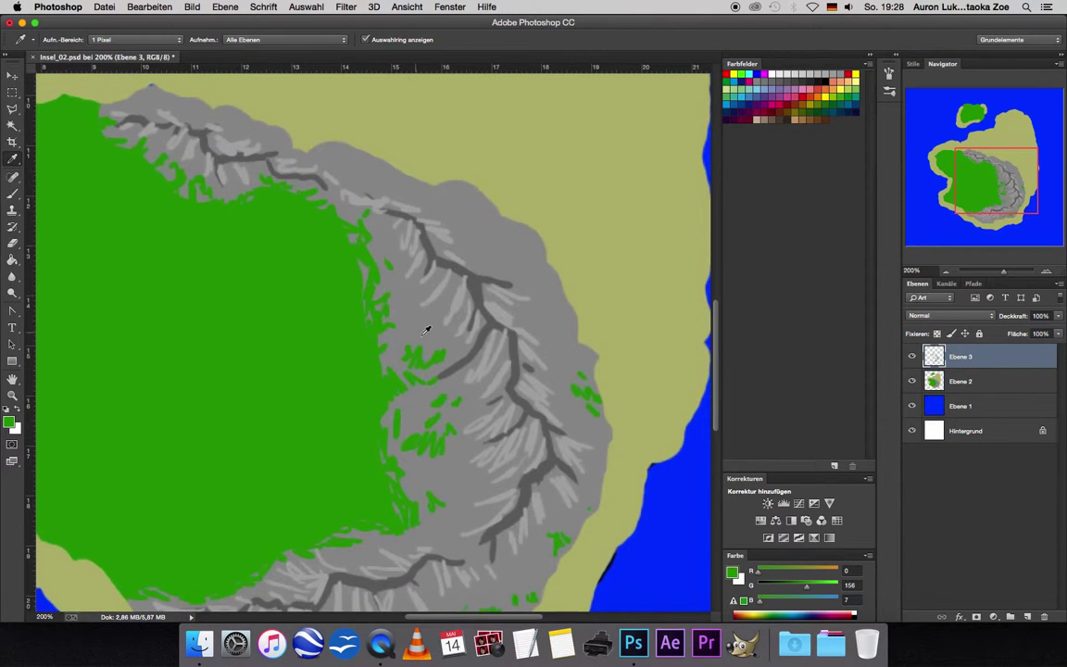
left_click(420, 356)
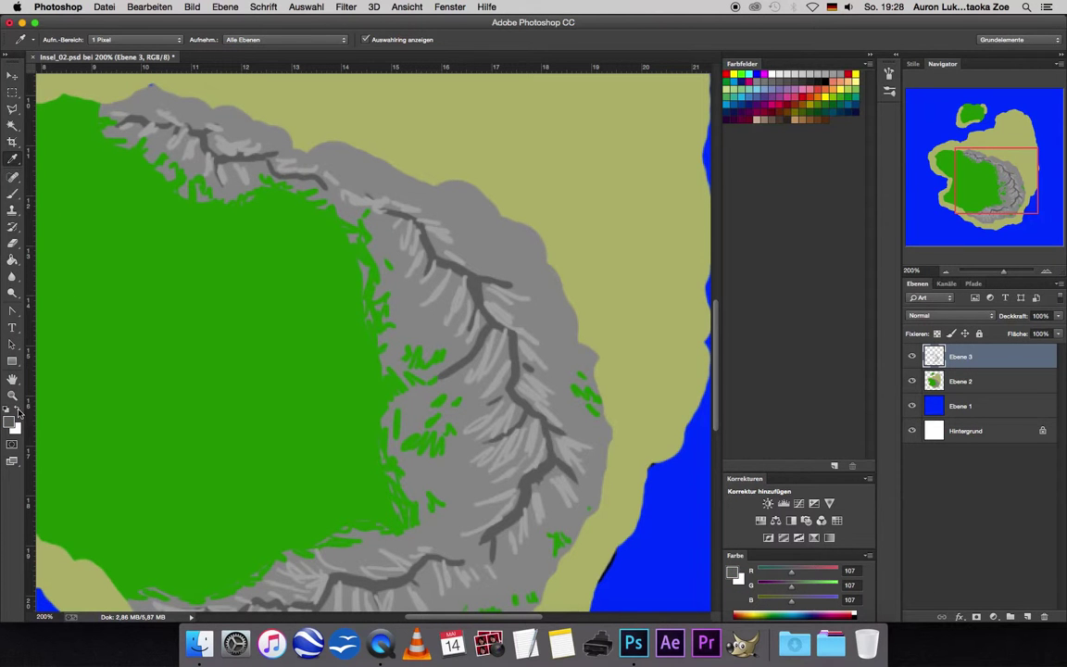
left_click(13, 420)
left_click(569, 367)
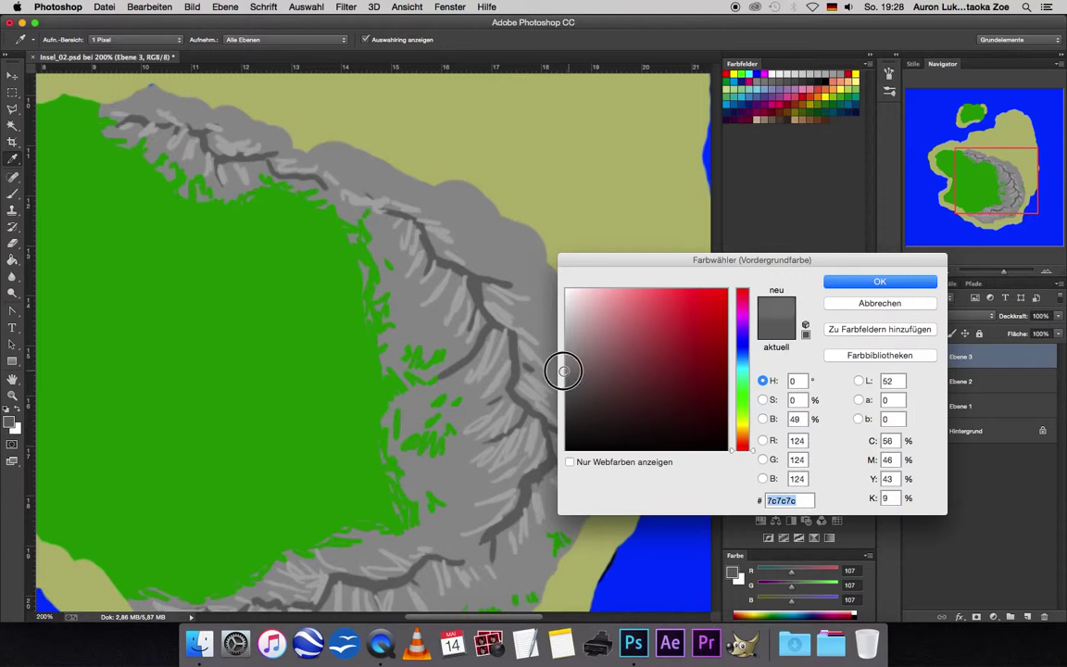
left_click_drag(569, 368, 566, 362)
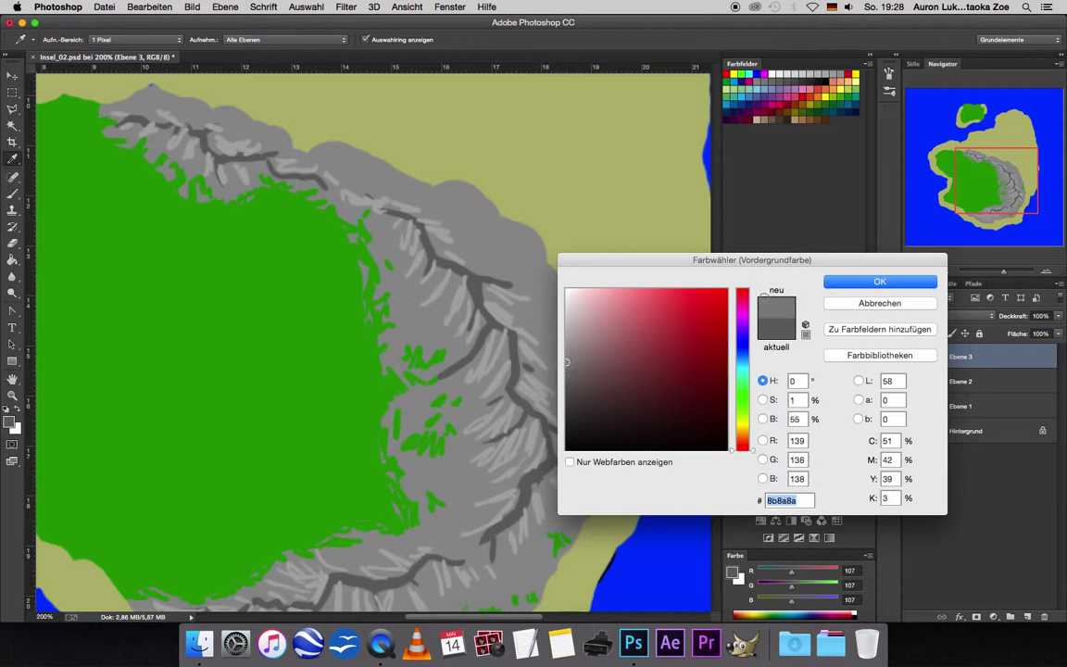
left_click(826, 282)
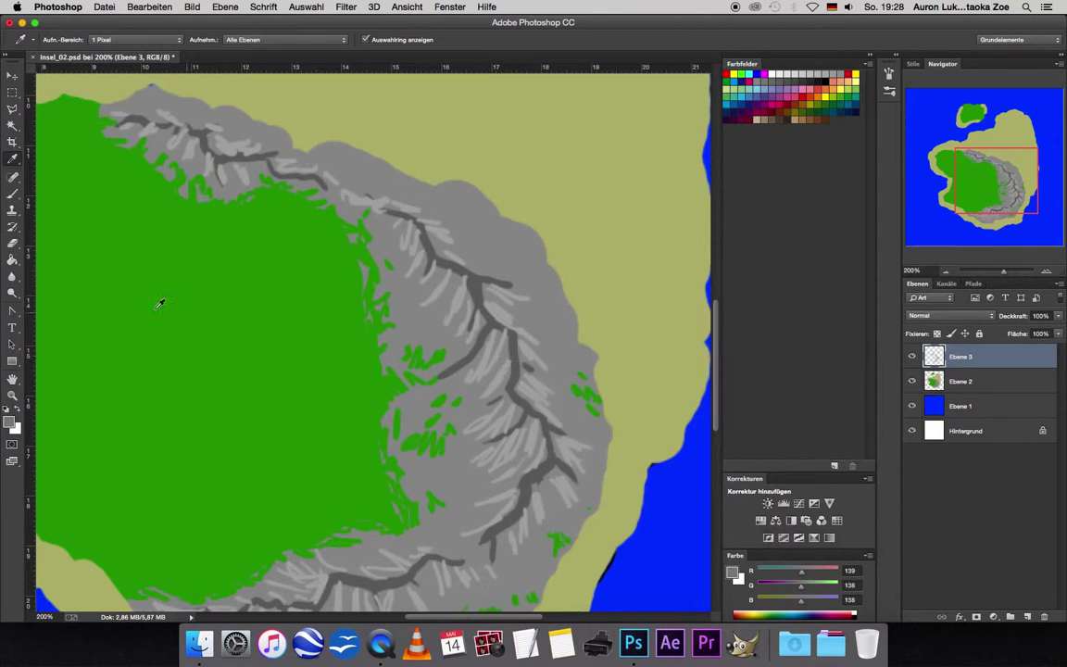
left_click(12, 193)
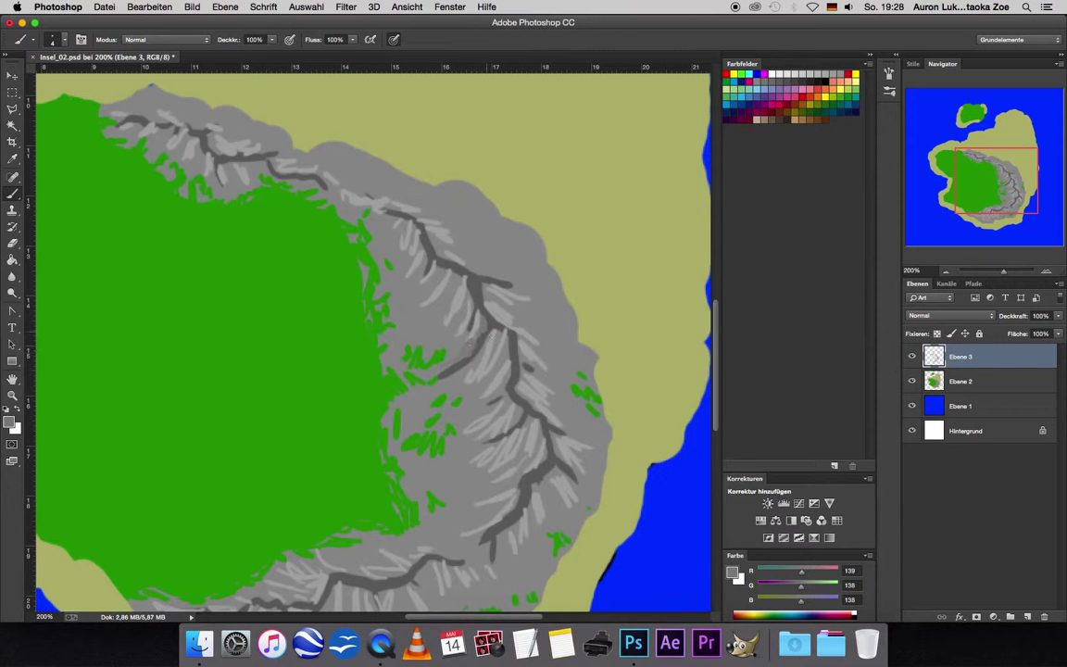
left_click(12, 421)
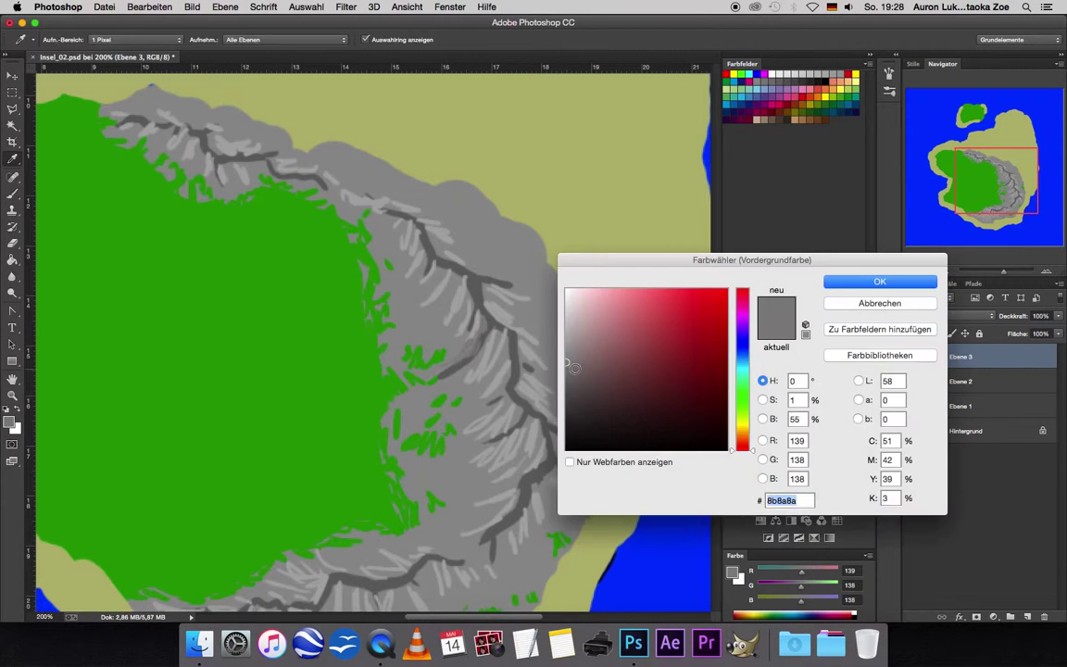
key("Return")
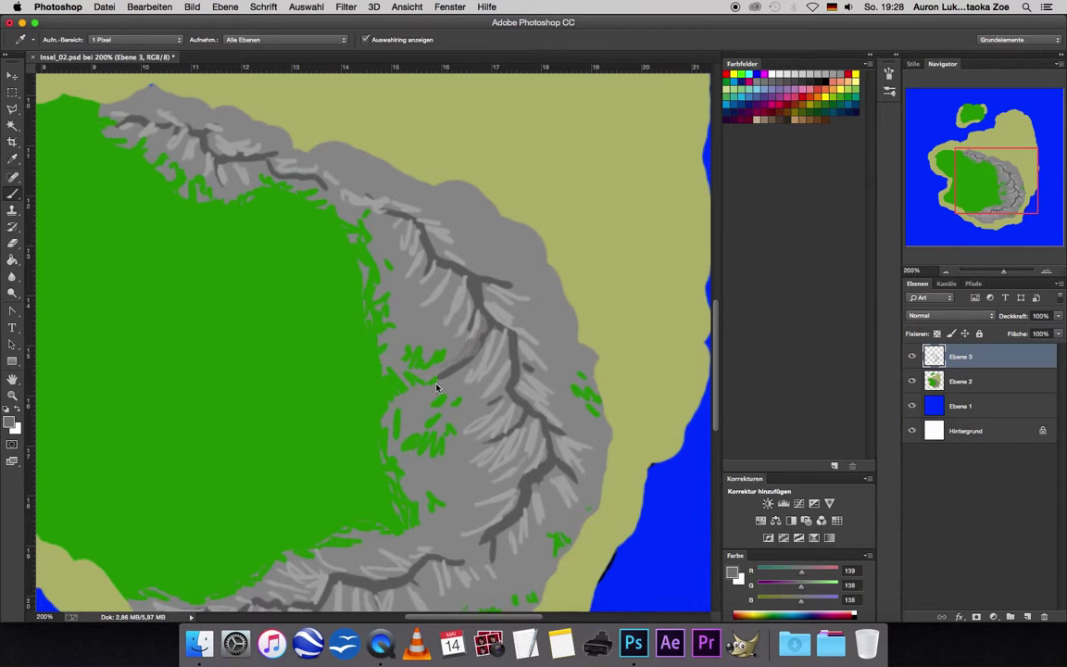
key("b")
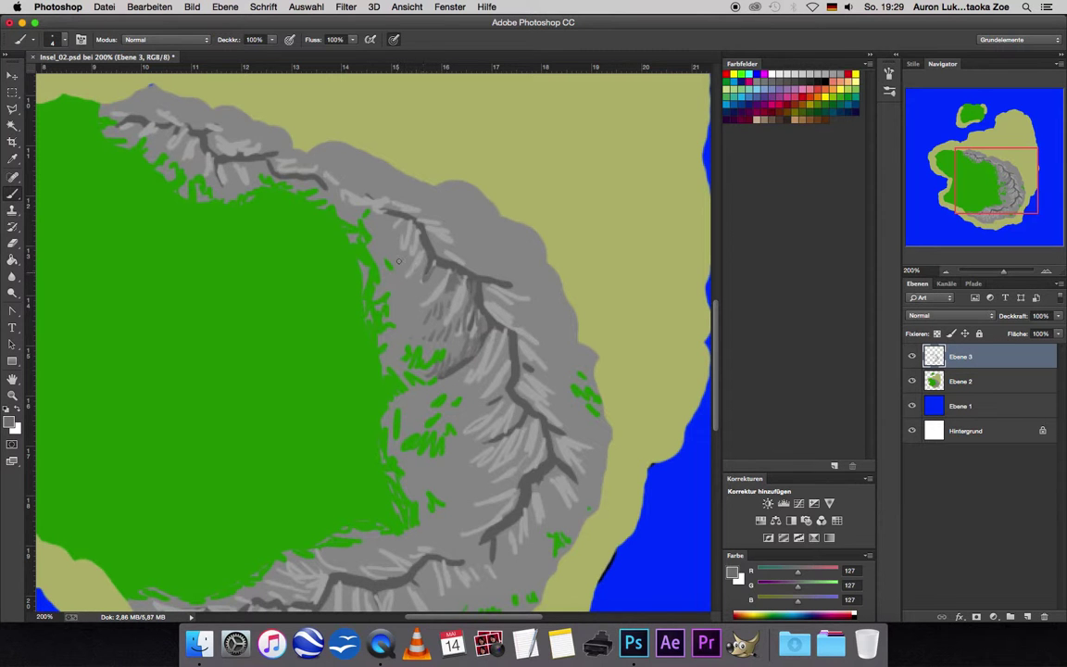
- Hatch 8b8a8a shading on the upper and southern slopes and lengthen the ridge to the upper ridge
left_click_drag(402, 241, 376, 222)
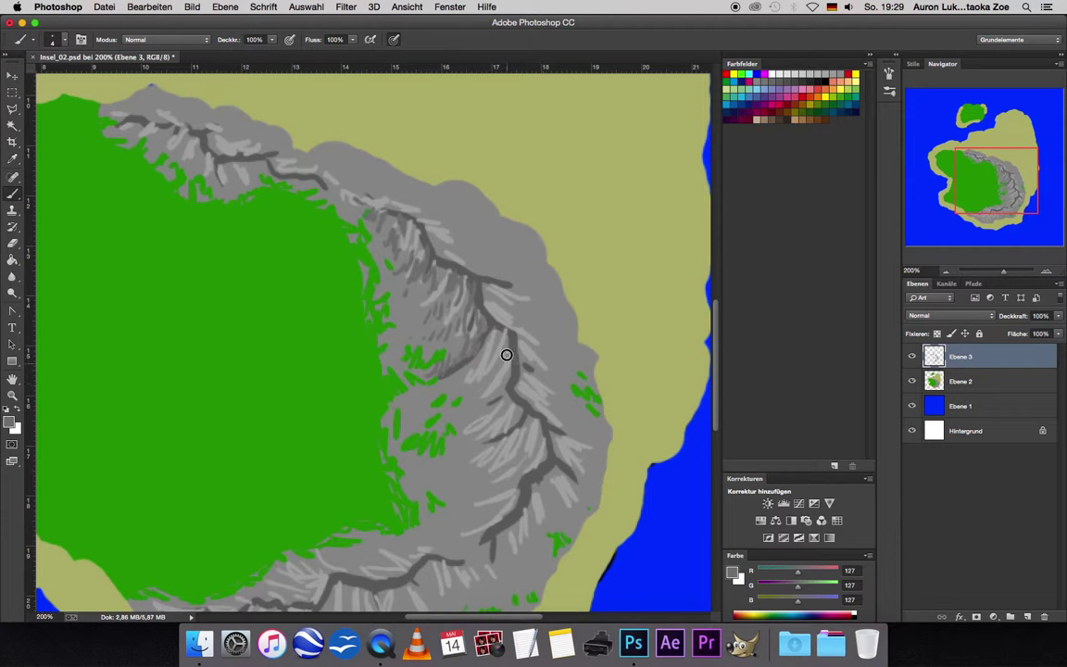
mouse_move(496, 415)
left_mouse_down()
mouse_move(481, 392)
mouse_move(491, 431)
mouse_move(541, 436)
left_mouse_up()
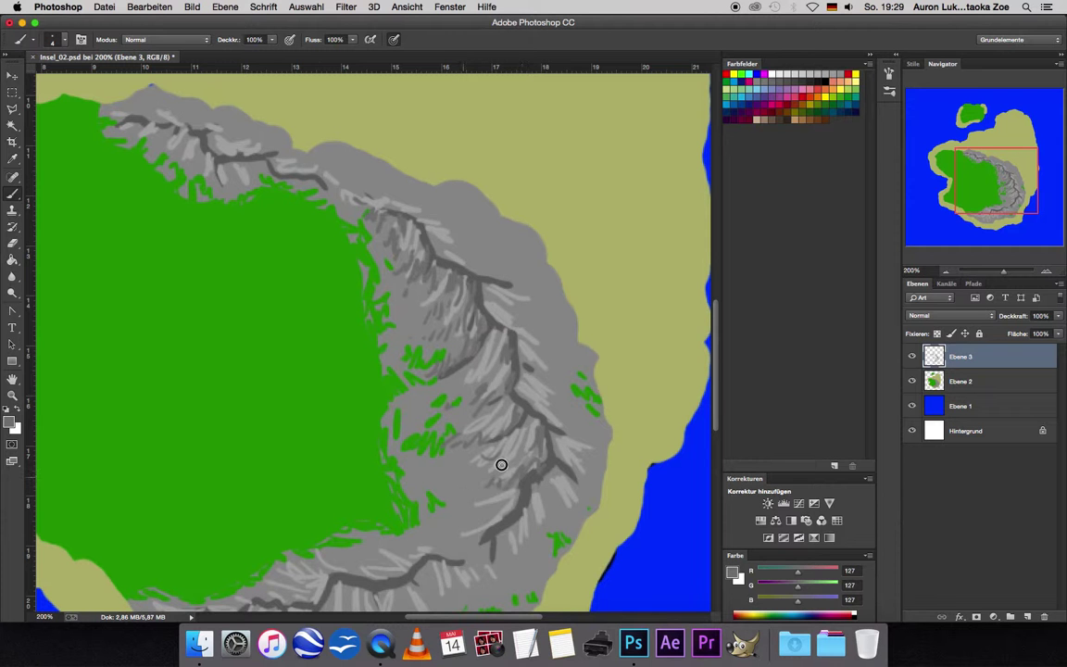
left_click_drag(505, 501, 477, 523)
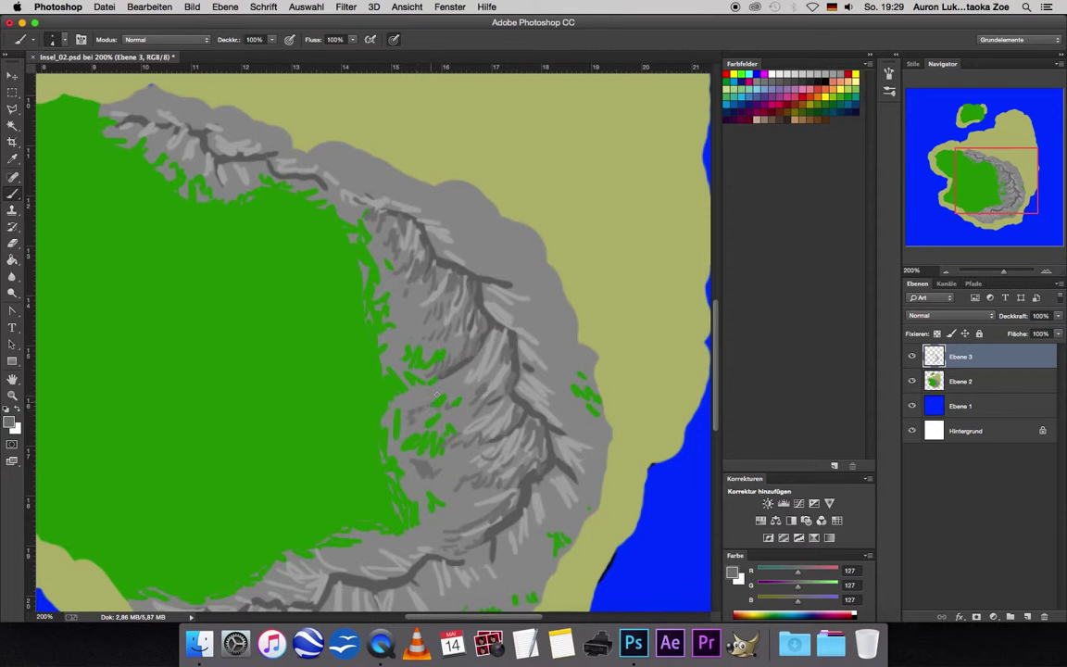
left_click_drag(715, 417, 715, 447)
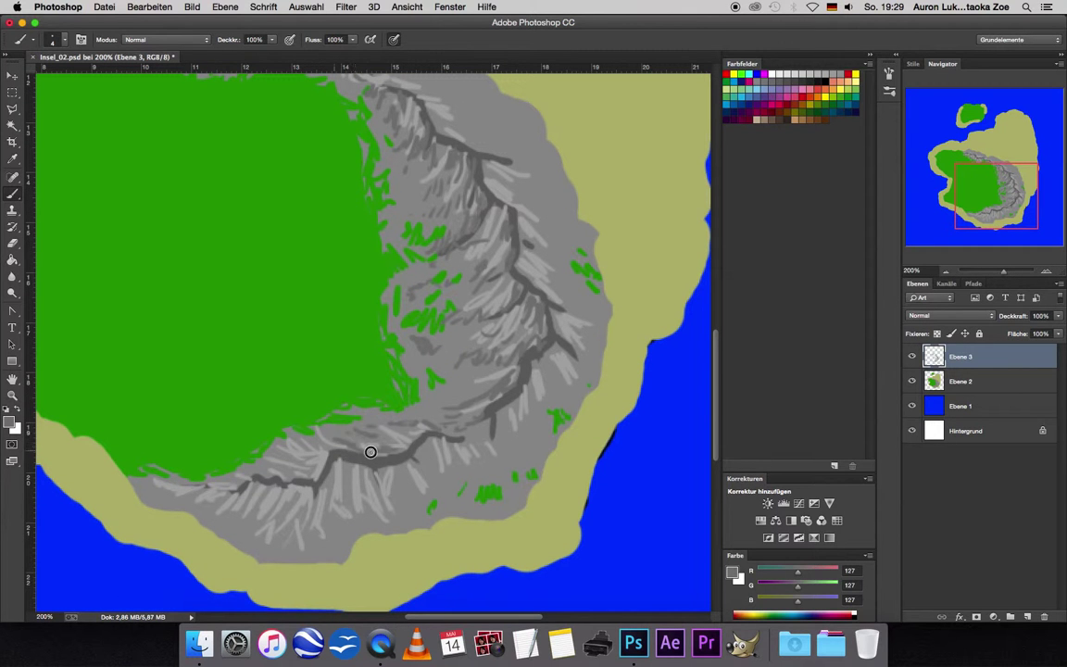
mouse_move(369, 448)
left_mouse_down()
mouse_move(383, 441)
mouse_move(309, 444)
mouse_move(304, 467)
mouse_move(202, 487)
mouse_move(264, 488)
mouse_move(252, 514)
mouse_move(296, 491)
mouse_move(300, 539)
mouse_move(330, 467)
mouse_move(348, 465)
mouse_move(325, 435)
mouse_move(323, 468)
left_mouse_up()
left_click_drag(357, 428, 361, 460)
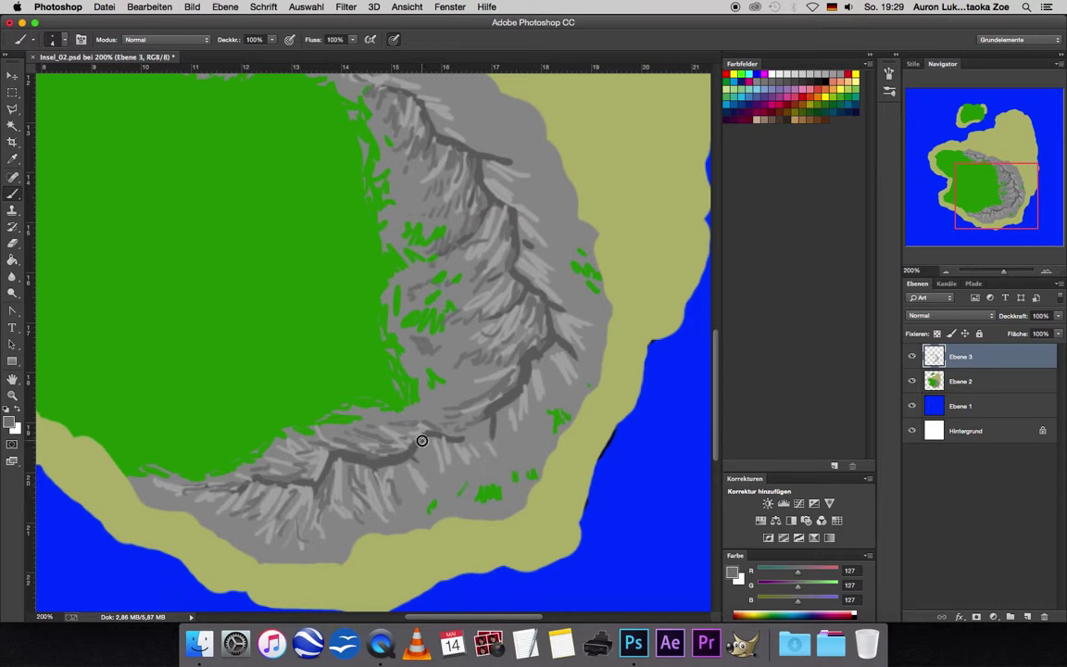
mouse_move(422, 441)
left_mouse_down()
mouse_move(462, 442)
mouse_move(489, 417)
mouse_move(493, 439)
left_mouse_up()
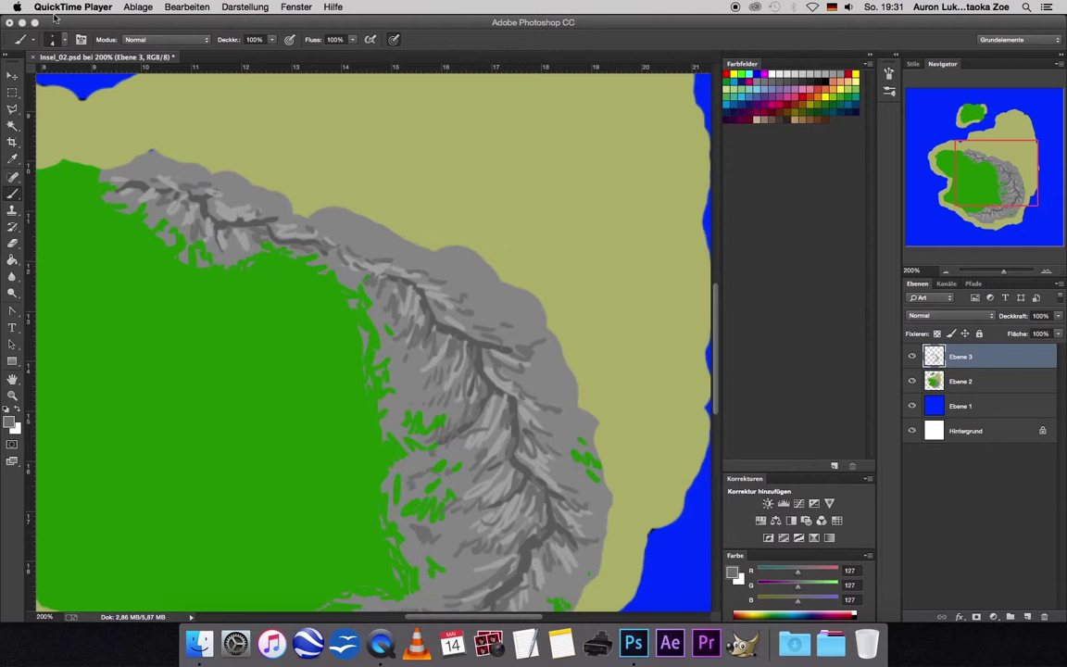
- Save the map as a new file, Insel_03.psd, accepting the PSD format options
left_click(147, 8)
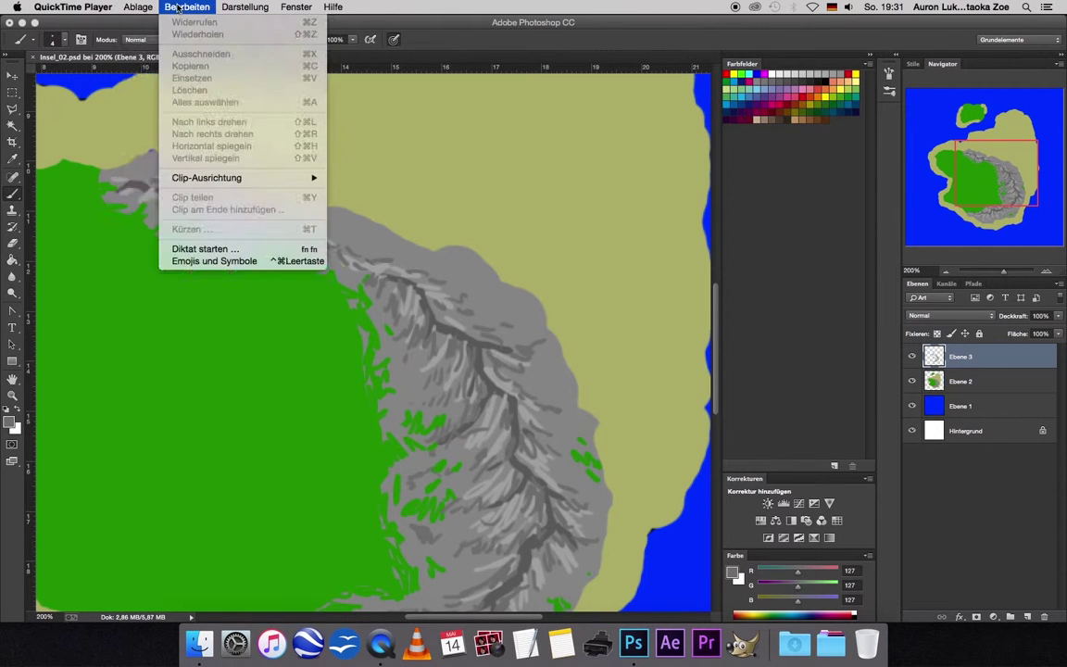
left_click(371, 18)
left_click(98, 7)
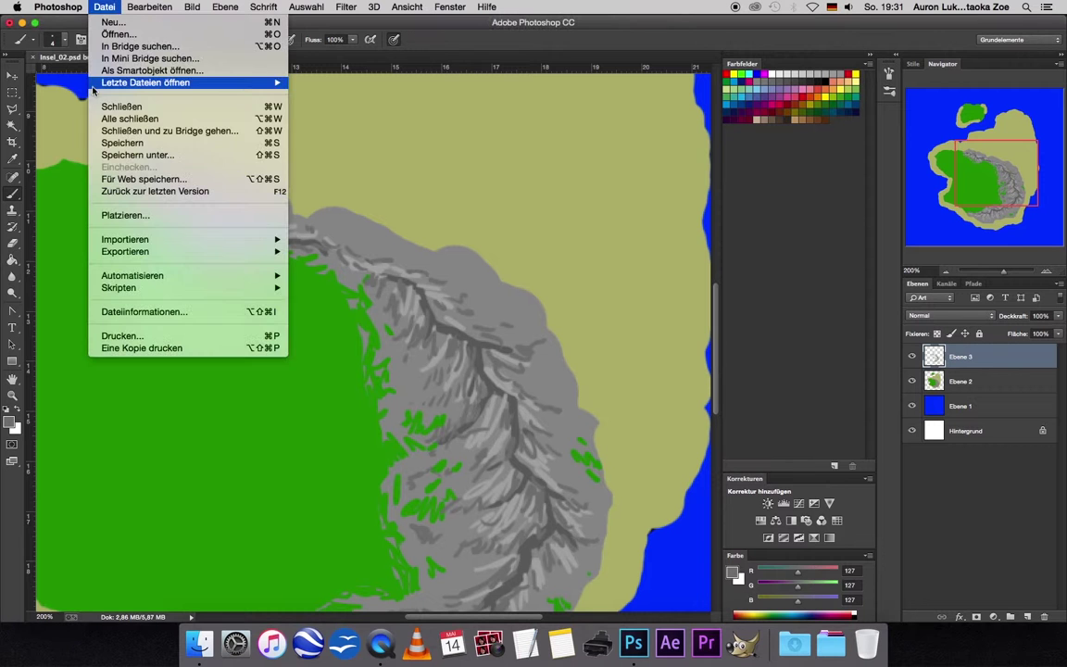
left_click(139, 155)
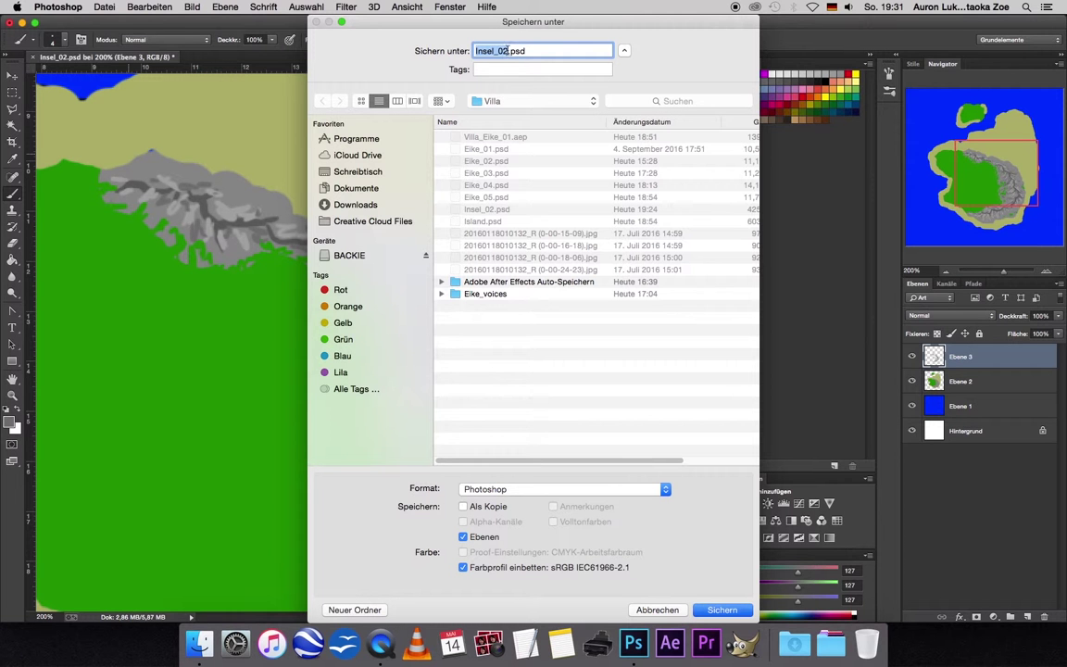
left_click(506, 51)
left_click(507, 51)
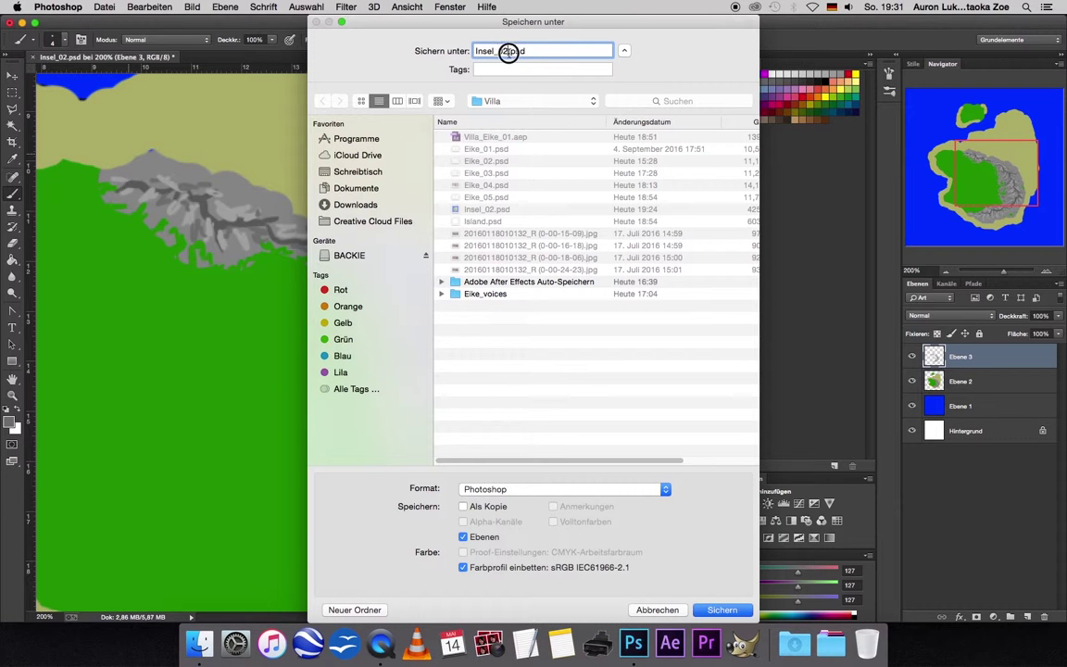
key("BackSpace")
type("3")
left_click(722, 610)
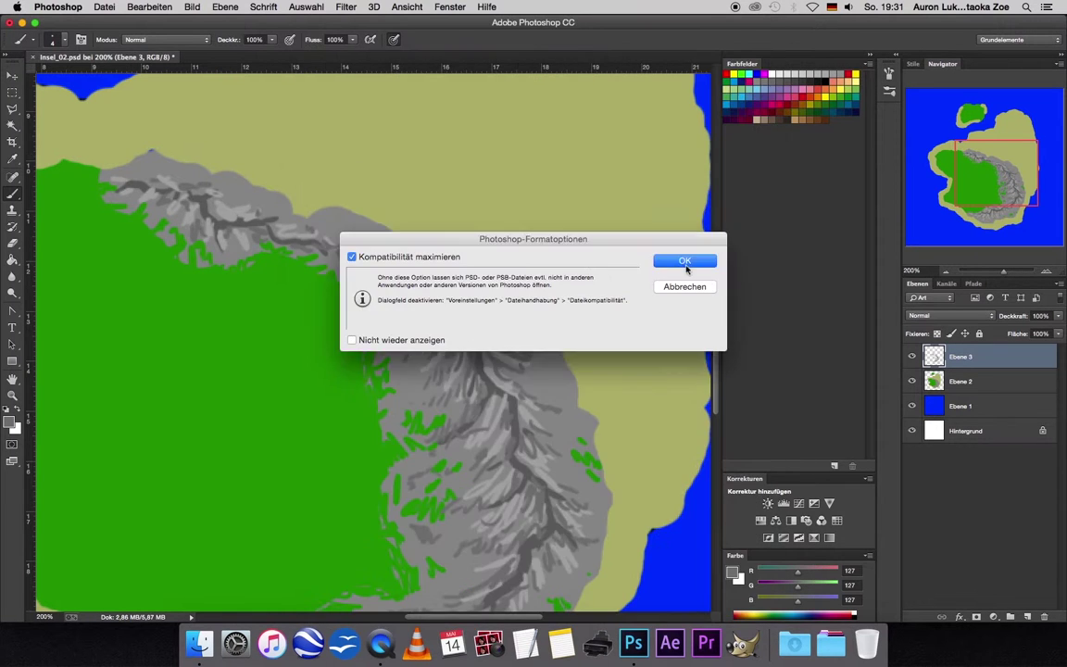
key("Return")
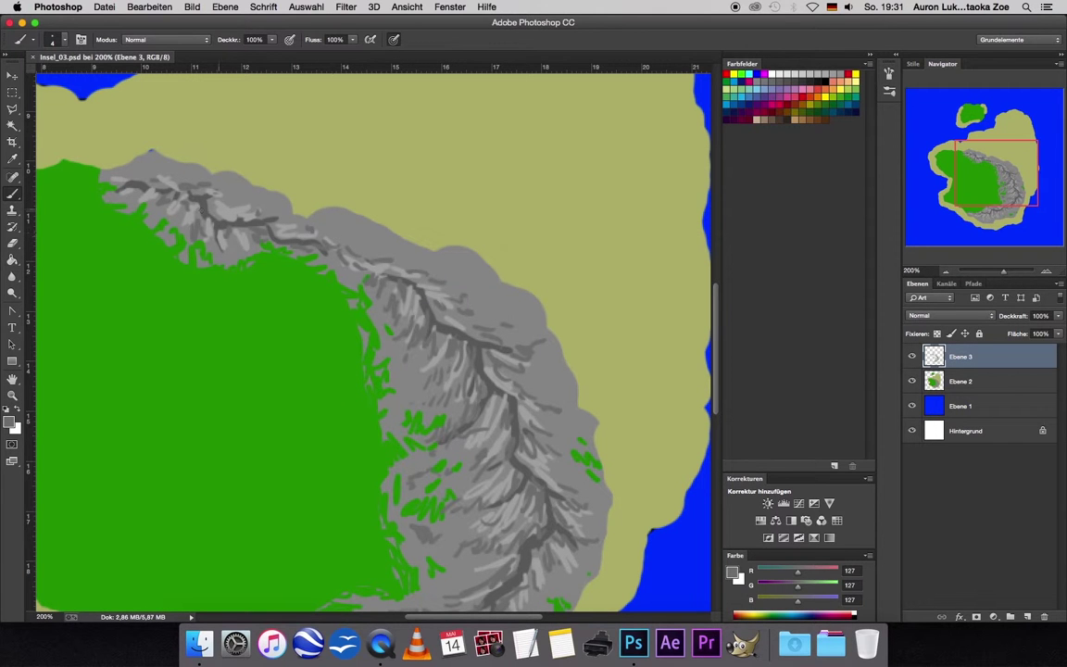
- Paint grey and dark-grey strokes on Ebene 3 along the northern ridge, upper edge and right side, enlarging the brush
left_click_drag(200, 190, 223, 180)
left_click_drag(505, 305, 468, 297)
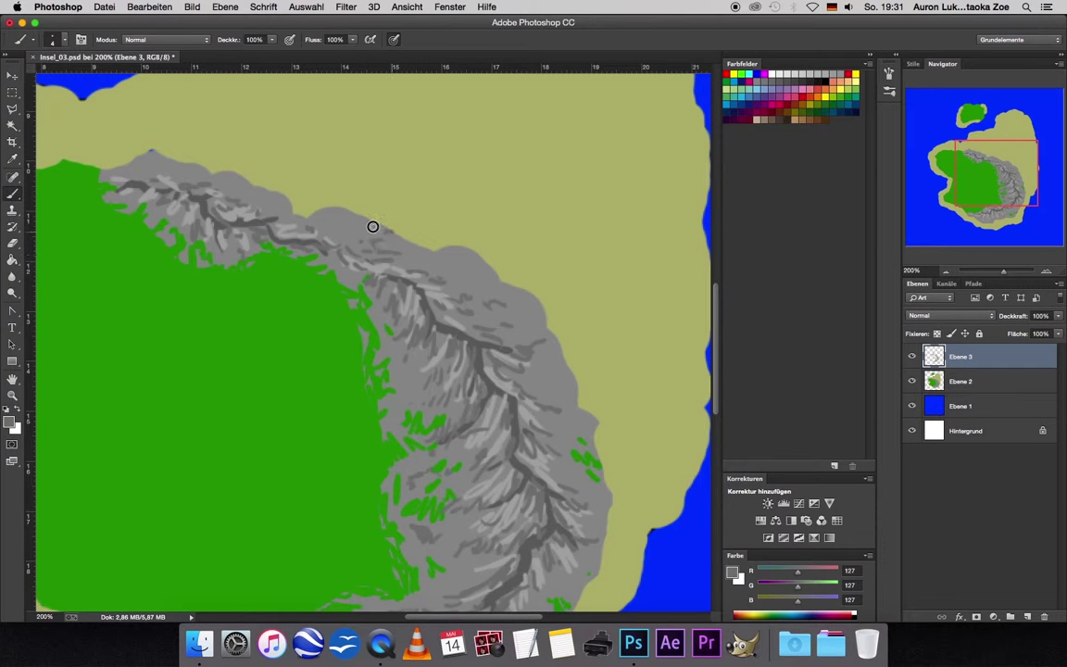
left_click_drag(394, 227, 306, 215)
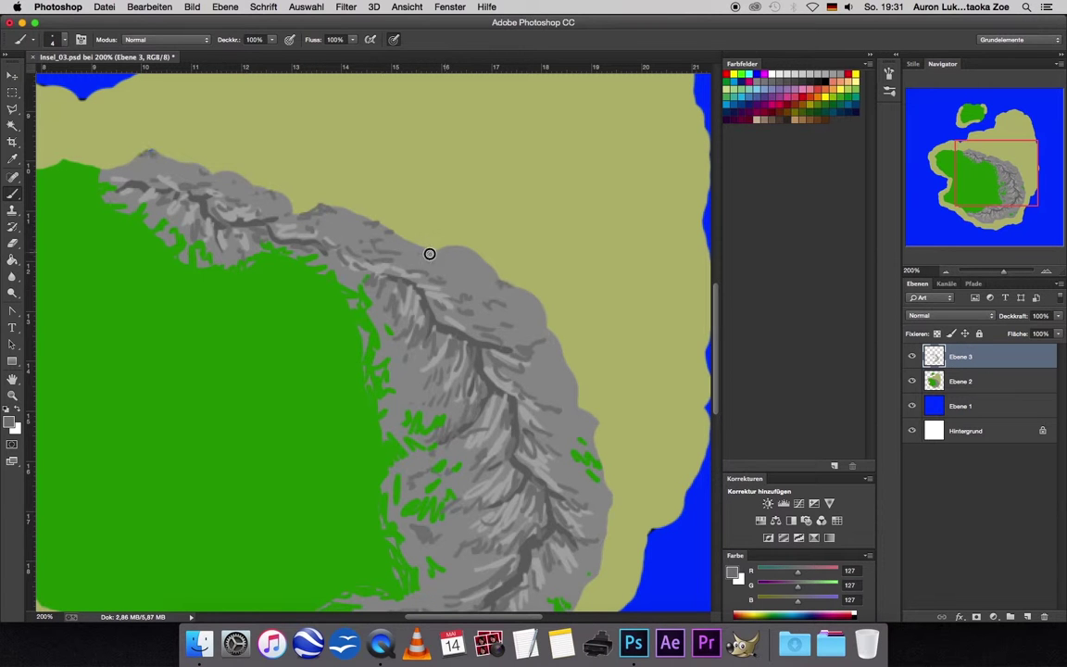
left_click_drag(428, 253, 467, 247)
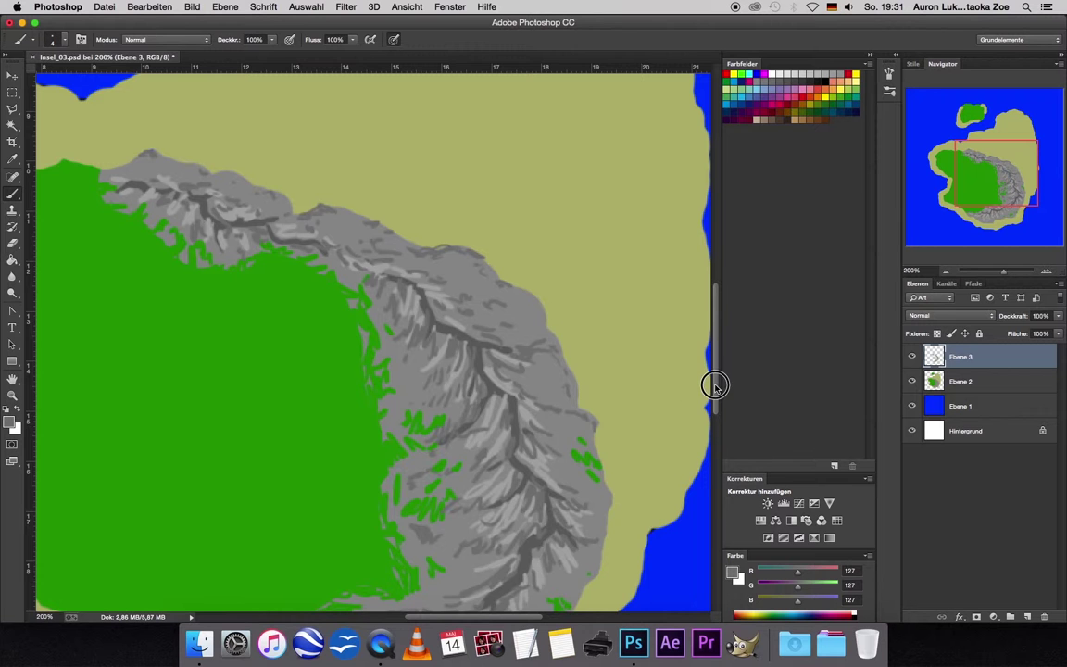
scroll(553, 263, "down", 3)
mouse_move(543, 230)
left_mouse_down()
mouse_move(543, 220)
mouse_move(485, 231)
left_mouse_up()
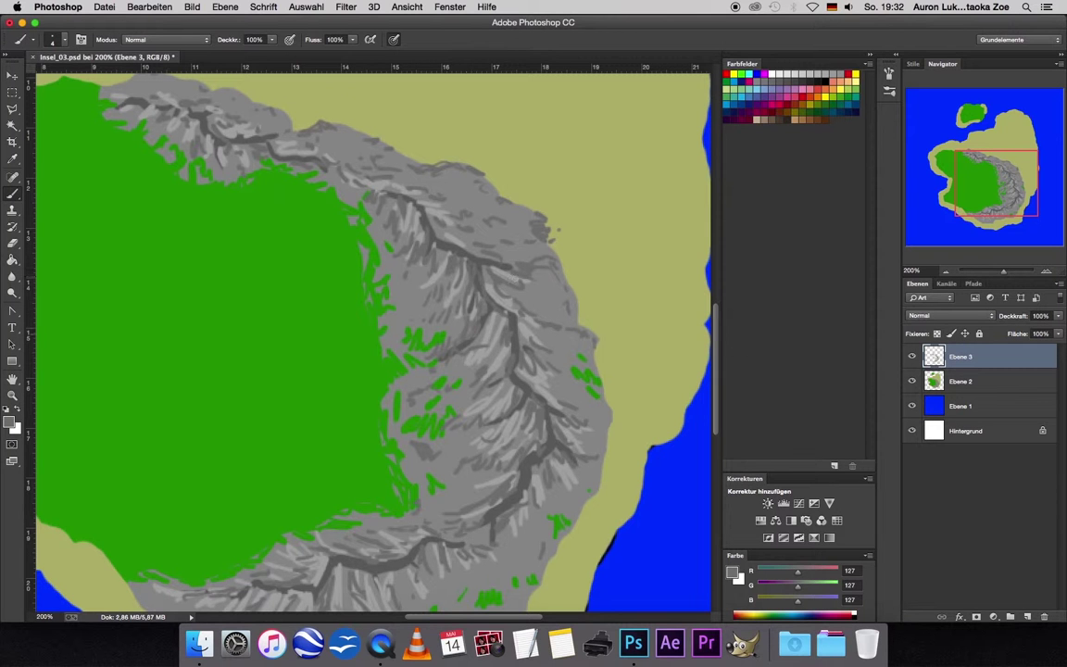
key("bracketright")
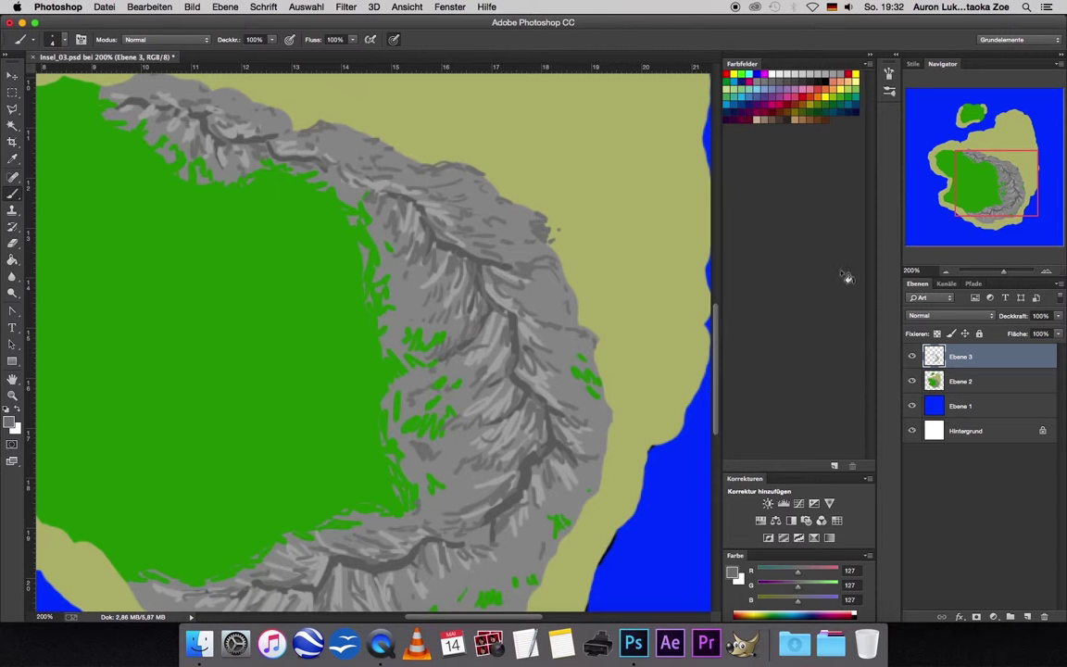
left_click_drag(981, 194, 985, 206)
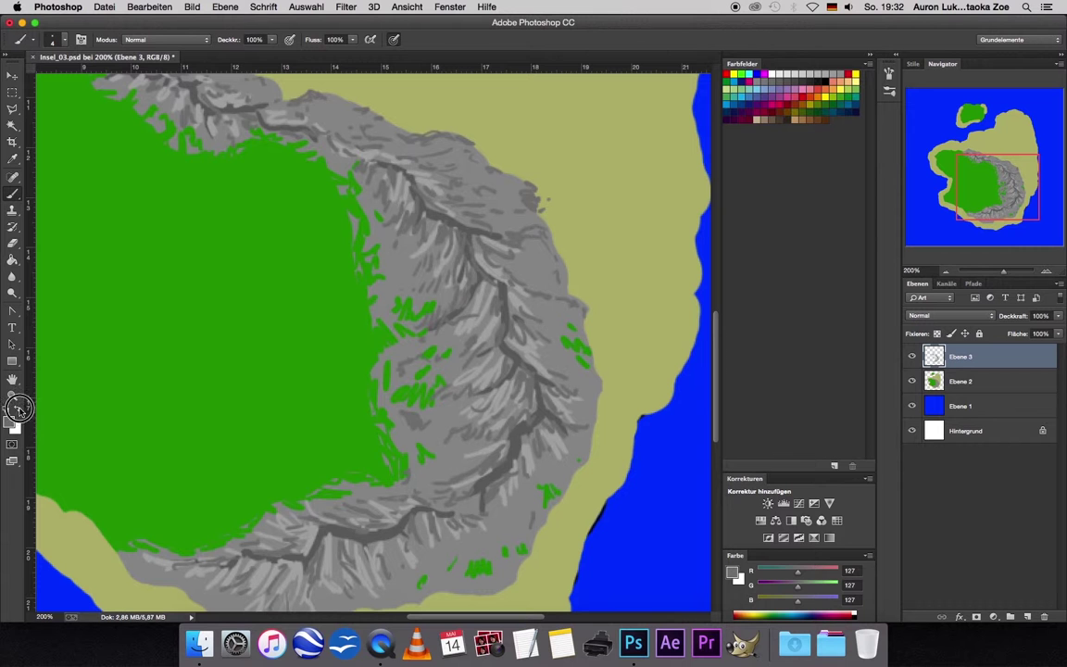
- Switch to white and paint snow lines along the southern and eastern ridge crests
left_click(17, 413)
left_click_drag(975, 190, 970, 190)
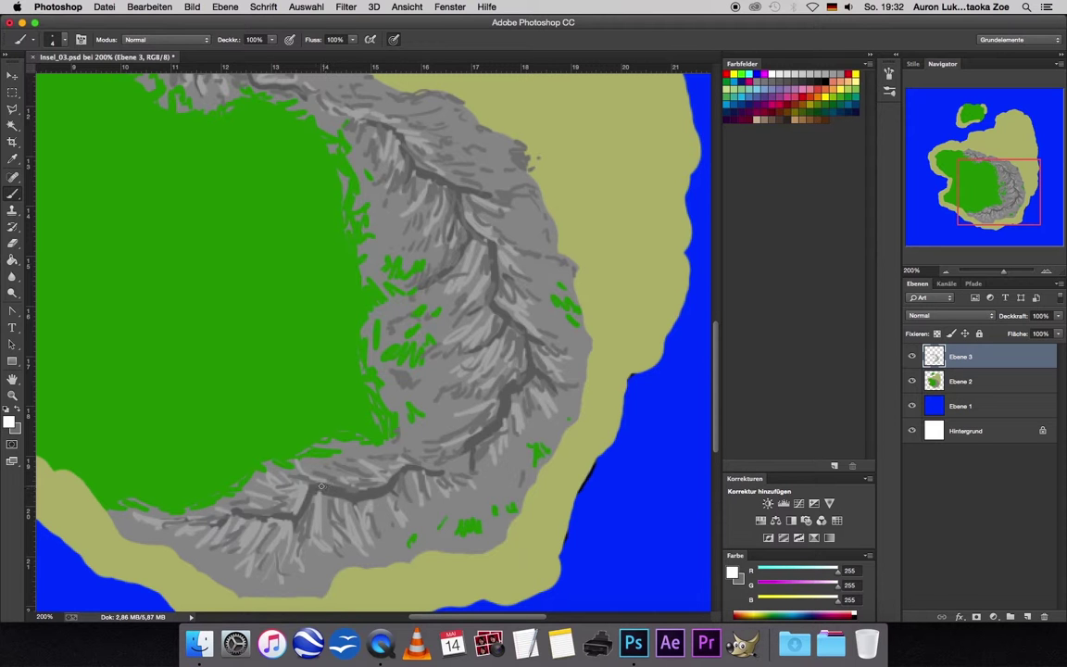
mouse_move(321, 486)
left_mouse_down()
mouse_move(304, 494)
mouse_move(371, 489)
mouse_move(396, 473)
left_mouse_up()
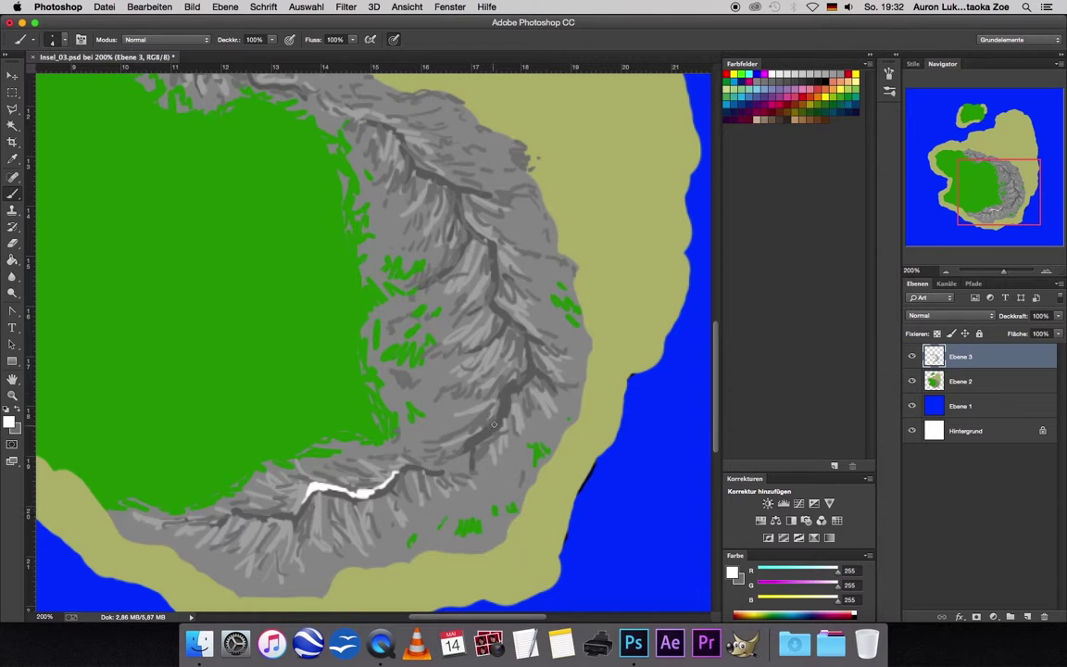
mouse_move(488, 429)
left_mouse_down()
mouse_move(512, 405)
mouse_move(519, 371)
left_mouse_up()
left_click(501, 310)
left_click_drag(493, 244, 482, 233)
- Add white snow along the northern and northwest crests, then extend the southern line with a larger brush
left_click_drag(457, 186, 410, 154)
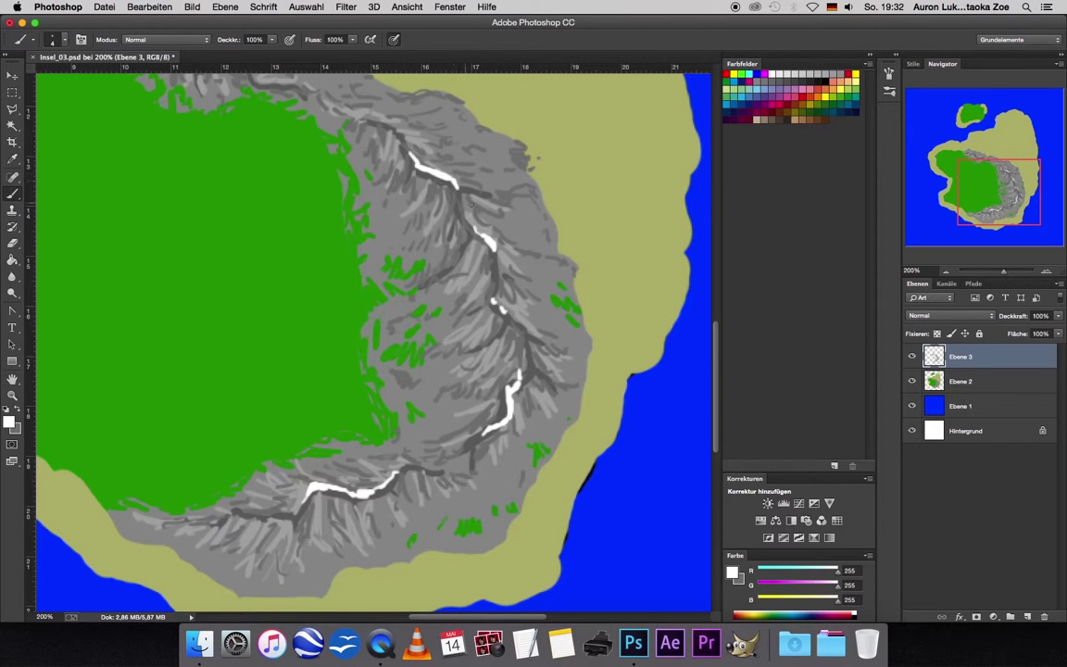
scroll(658, 294, "up", 5)
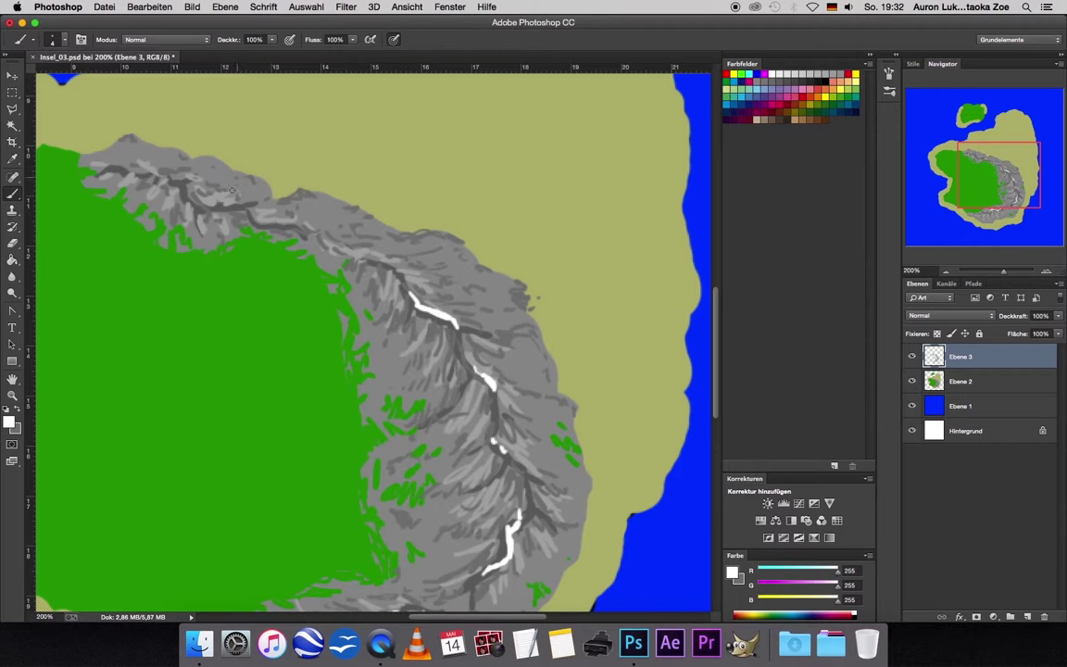
left_click_drag(238, 203, 194, 205)
scroll(713, 390, "down", 5)
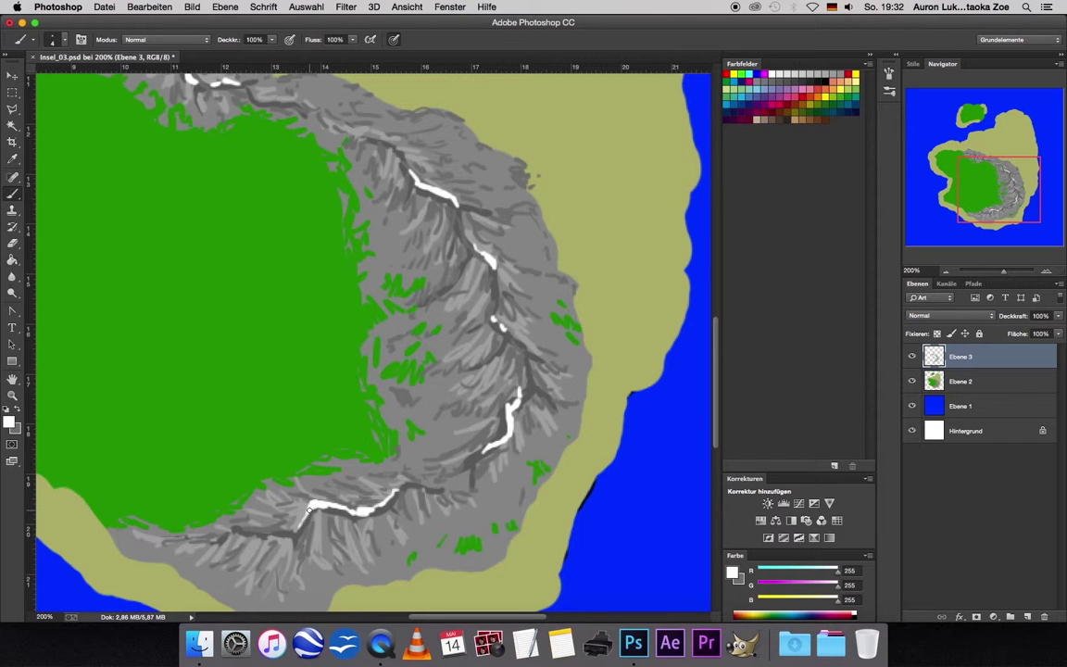
mouse_move(309, 508)
left_mouse_down()
mouse_move(305, 527)
mouse_move(340, 512)
left_mouse_up()
key("bracketright")
left_click_drag(373, 511, 395, 489)
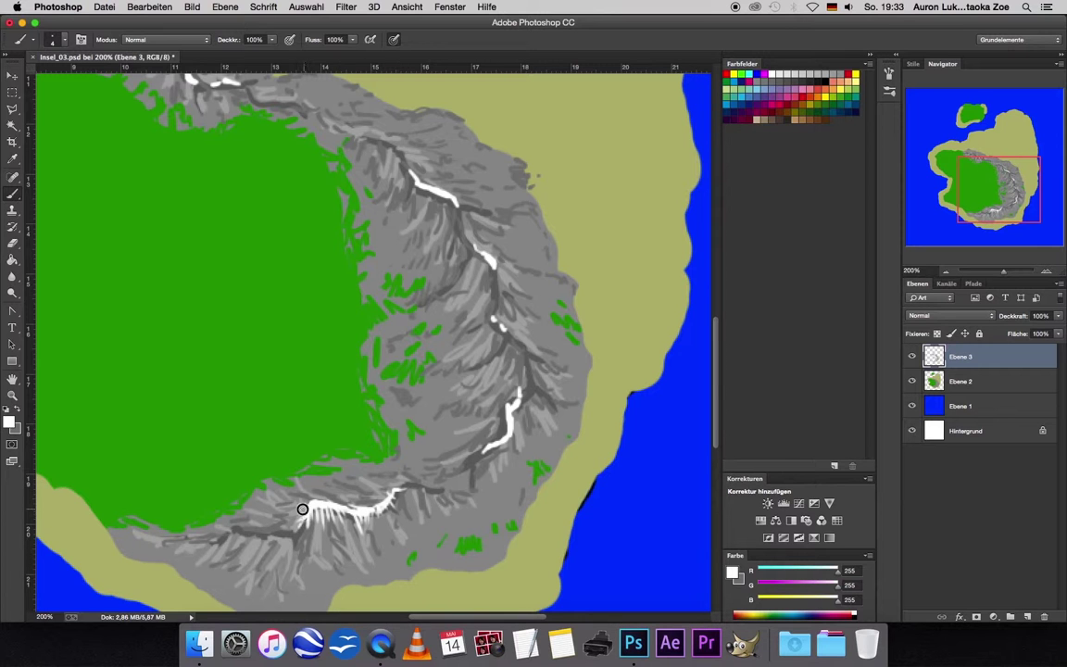
- Widen the white snow into patches below the southern ridge and down the eastern ridge, varying brush size
left_click_drag(300, 508, 312, 505)
key("bracketright")
left_click_drag(300, 513, 303, 512)
key("bracketleft")
key("bracketleft")
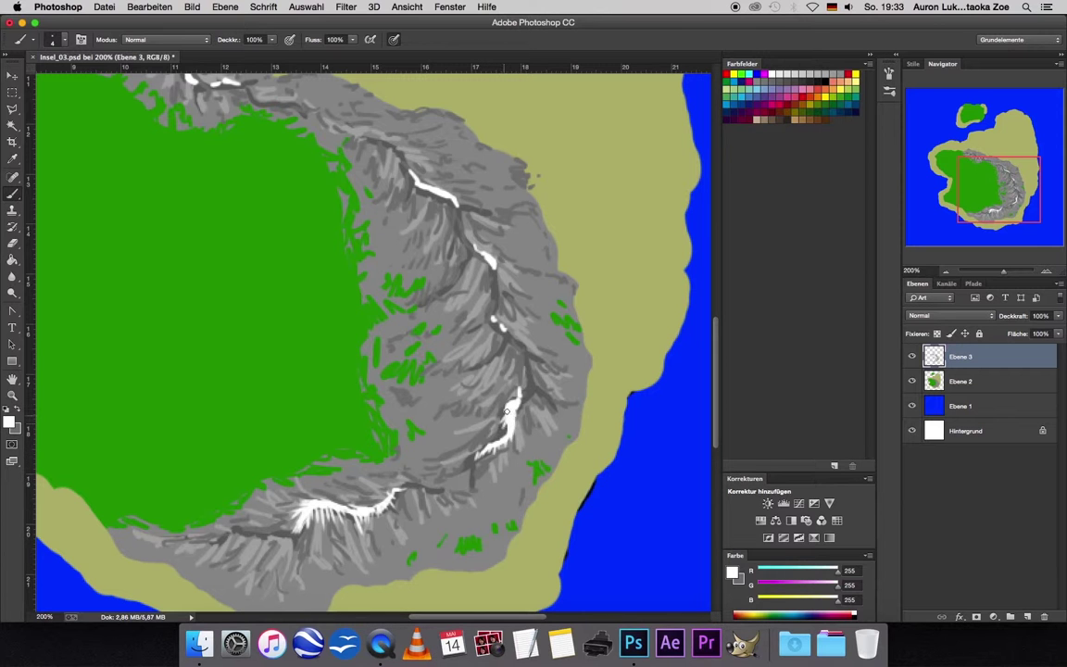
key("bracketright")
key("bracketright")
left_click_drag(502, 337, 493, 320)
key("bracketleft")
mouse_move(492, 266)
left_mouse_down()
mouse_move(496, 283)
mouse_move(476, 244)
left_mouse_up()
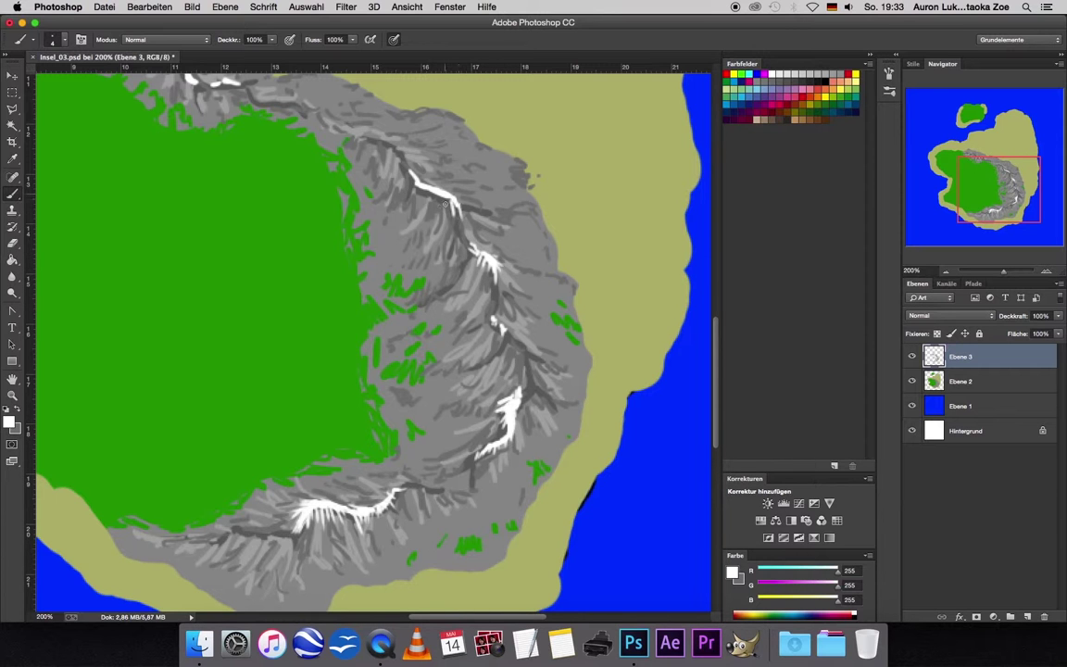
- Broaden the snow on the northern and northwest ridges into thicker patches and extend a southern streak
left_click_drag(432, 214, 403, 166)
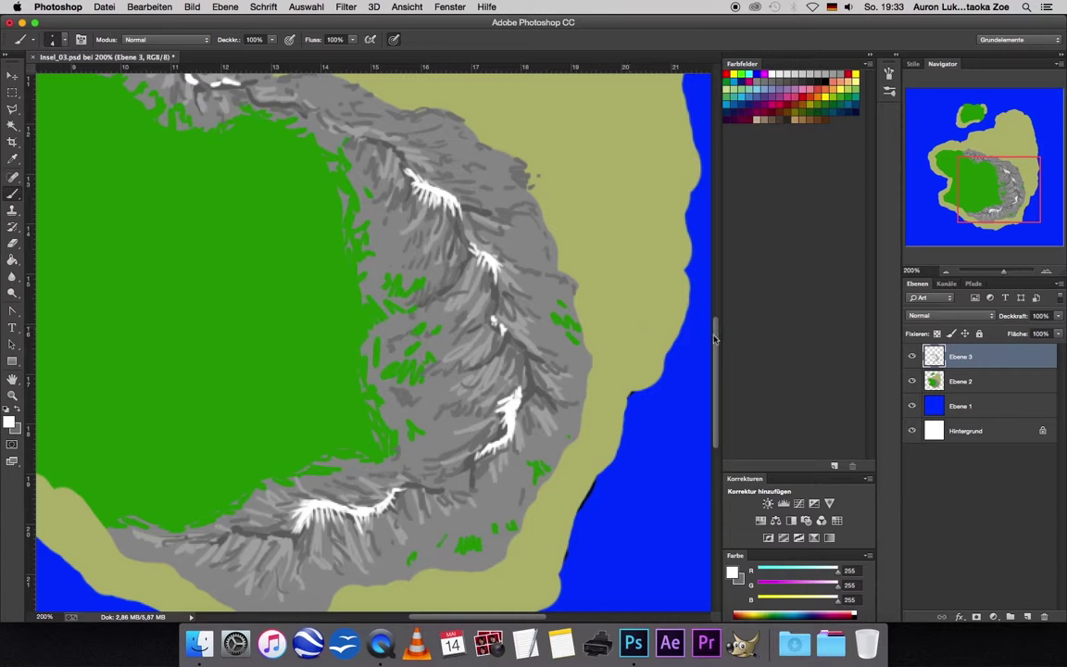
left_click_drag(715, 339, 714, 312)
left_click_drag(438, 309, 424, 309)
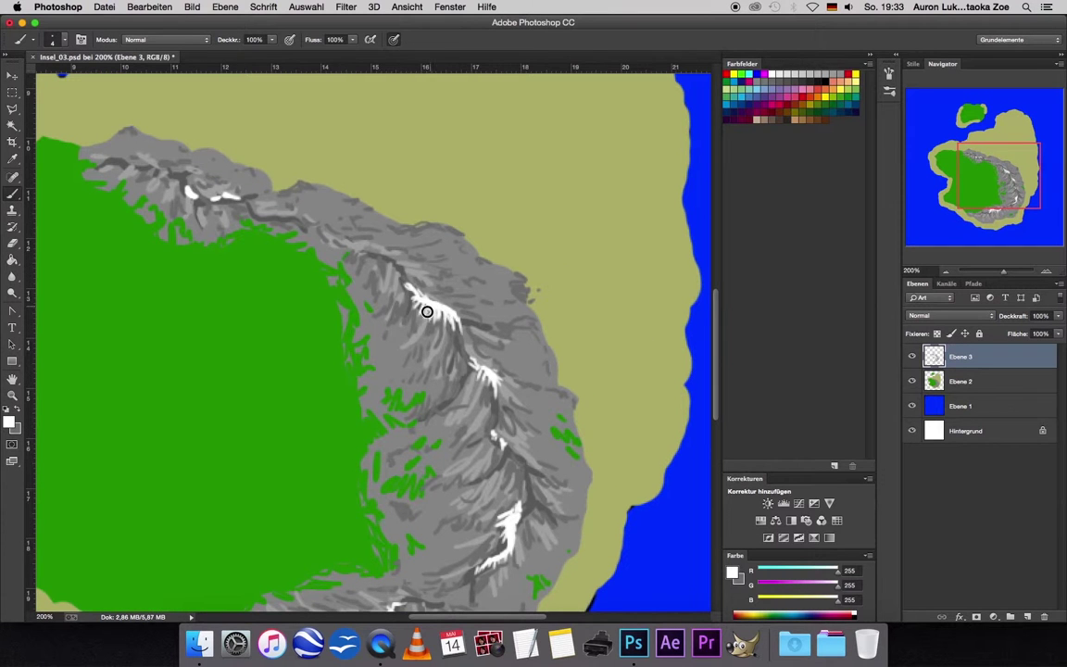
key("[")
left_click_drag(219, 194, 228, 195)
key("]")
left_click_drag(185, 189, 201, 197)
key("]")
key("]")
left_click_drag(195, 192, 182, 183)
left_click_drag(976, 179, 975, 188)
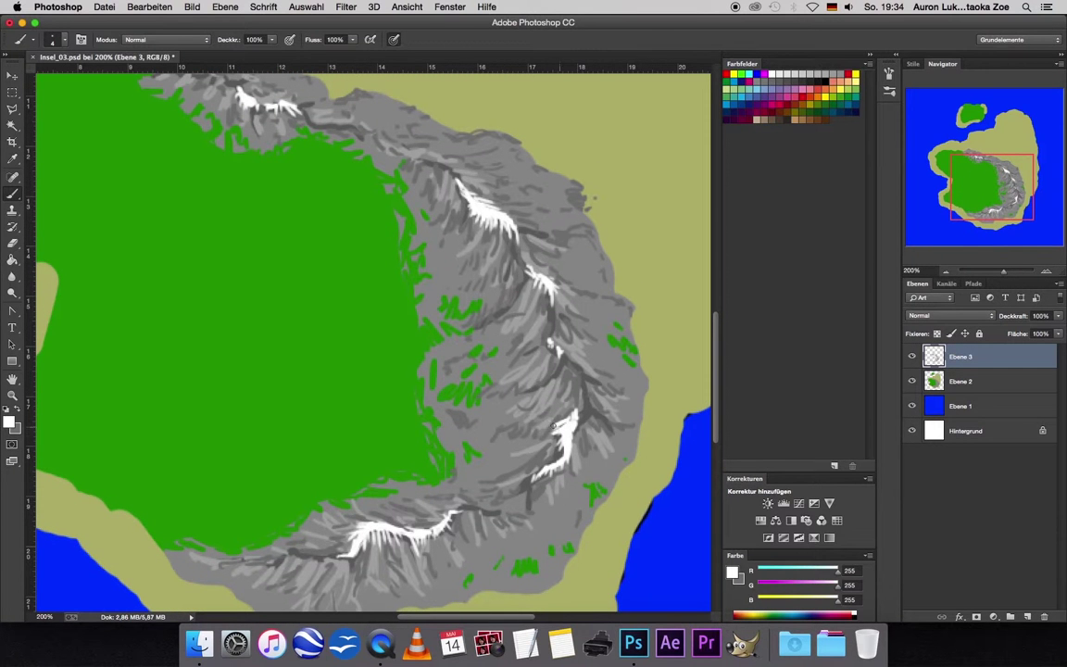
left_click_drag(582, 411, 585, 394)
- Add a new layer named schattierung and set its opacity to 70%
left_click(1026, 617)
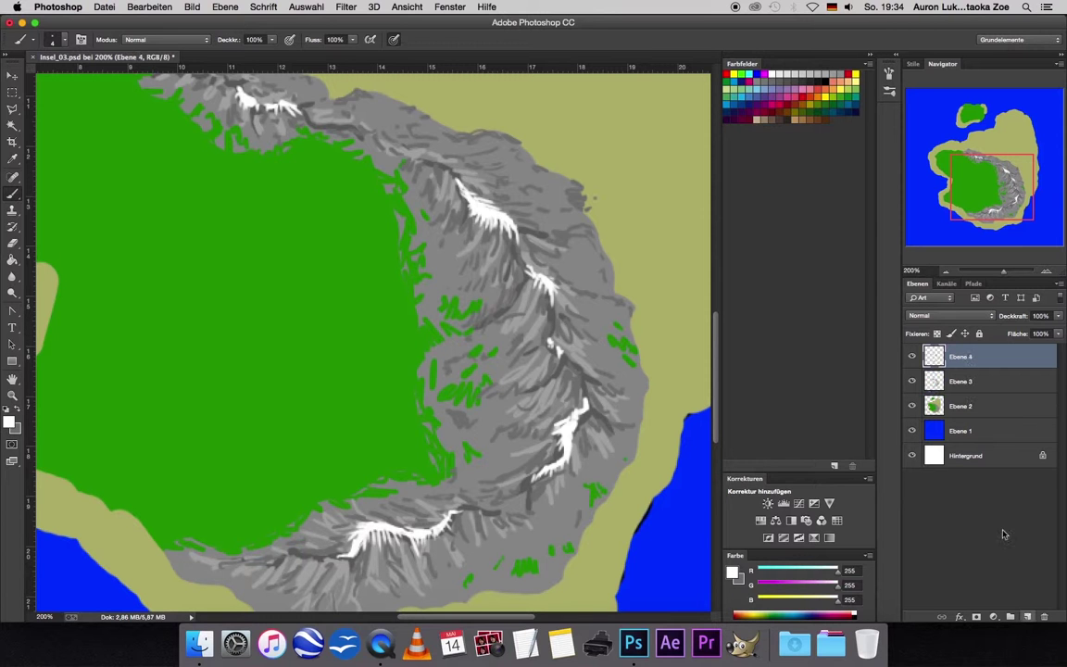
double_click(961, 356)
type("schatte")
key("Return")
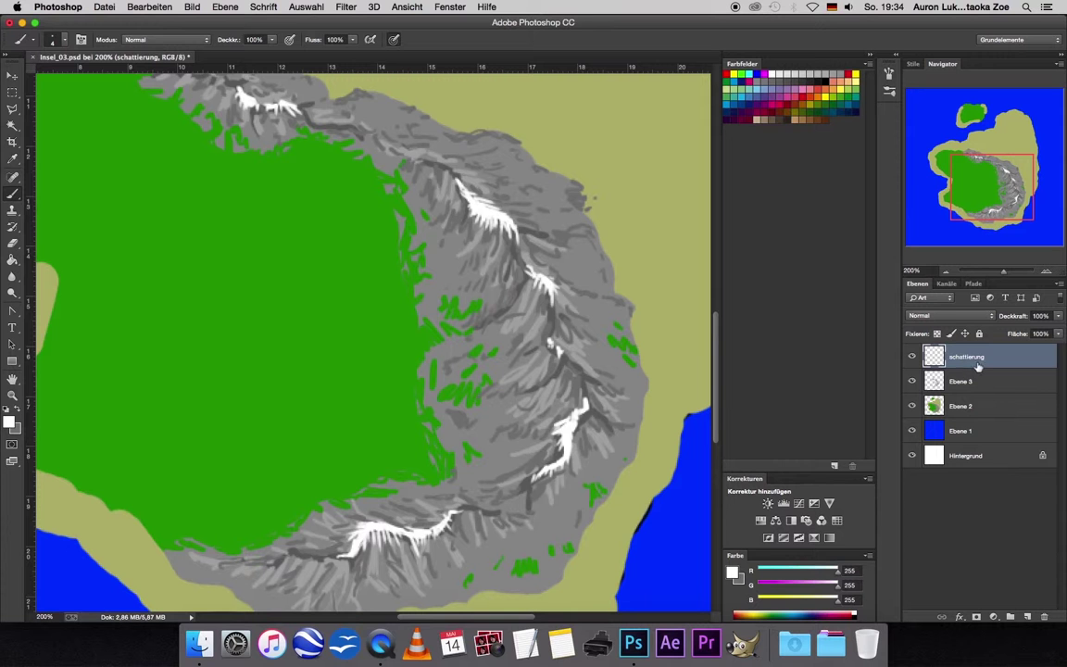
left_click(1057, 319)
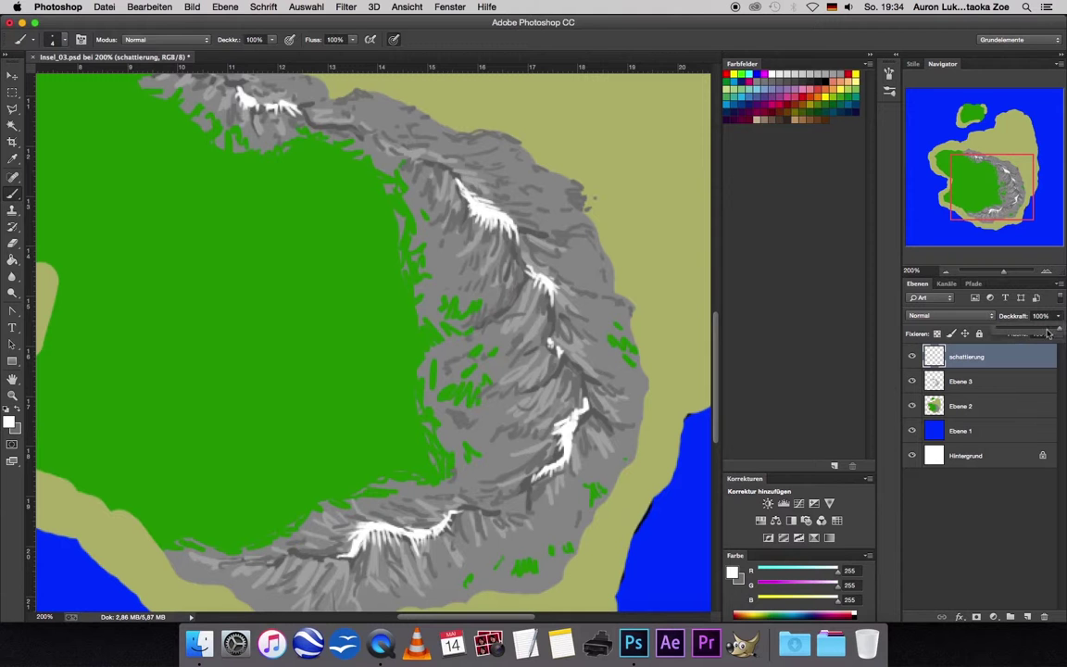
left_click_drag(1047, 334, 1042, 340)
- Set the foreground colour to black and the brush size to 8 px
left_click(19, 416)
left_click(9, 421)
left_click_drag(593, 402, 546, 488)
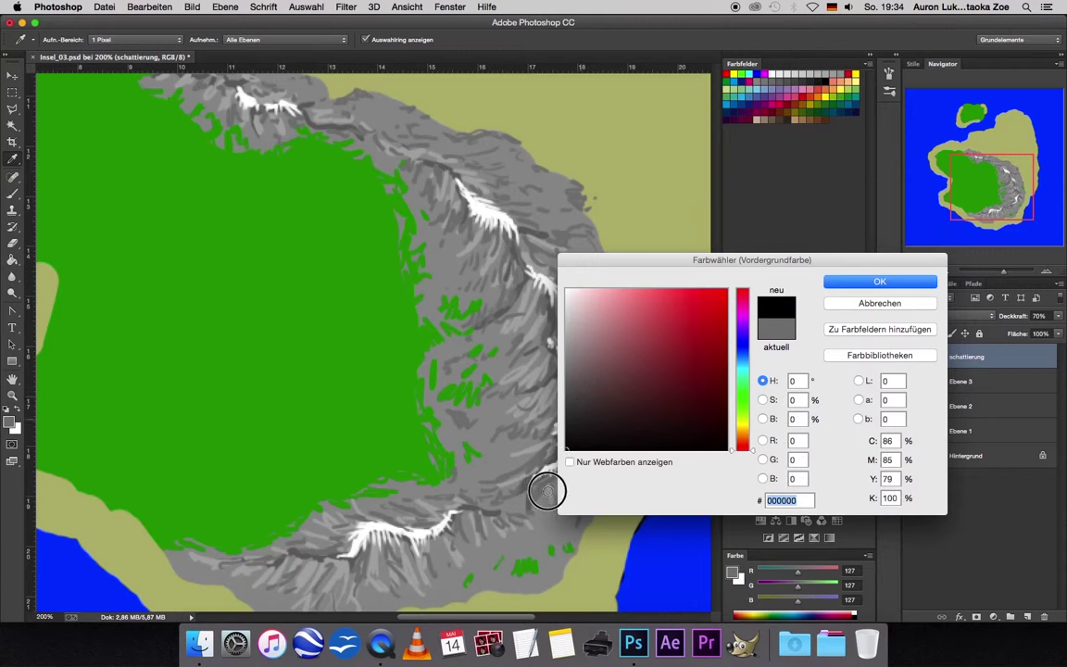
key("Return")
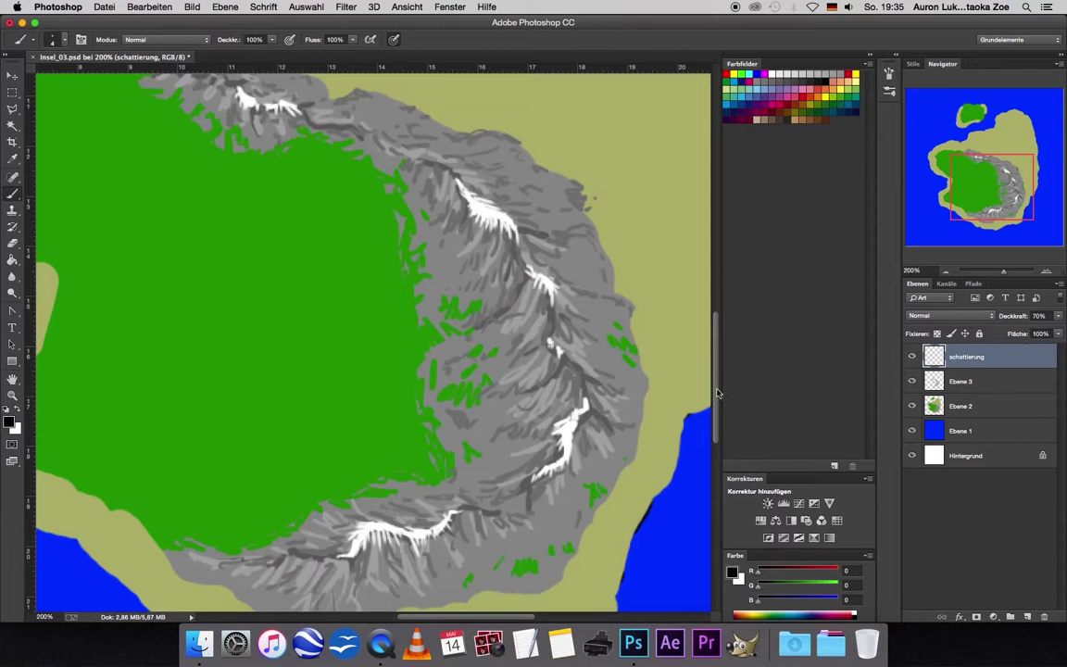
left_click(61, 40)
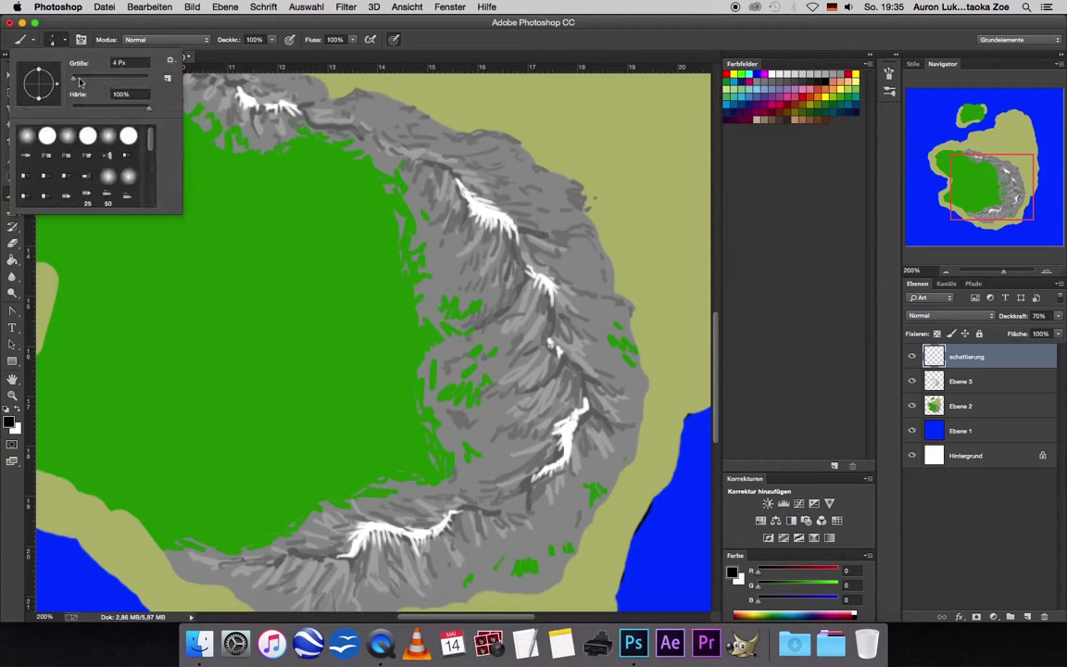
left_click(79, 81)
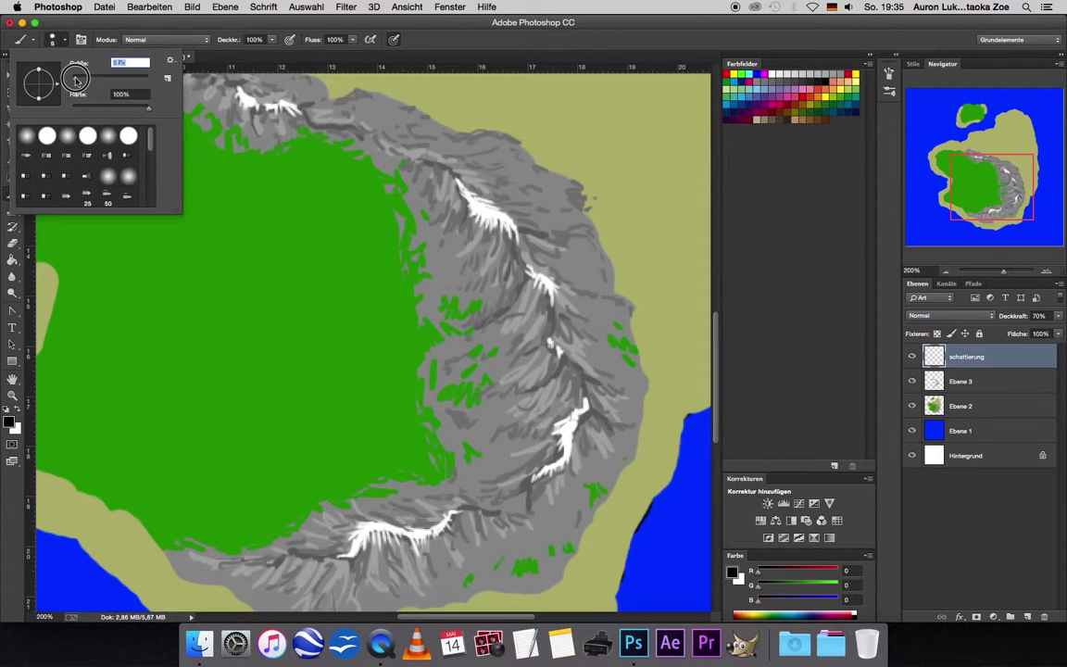
key("Return")
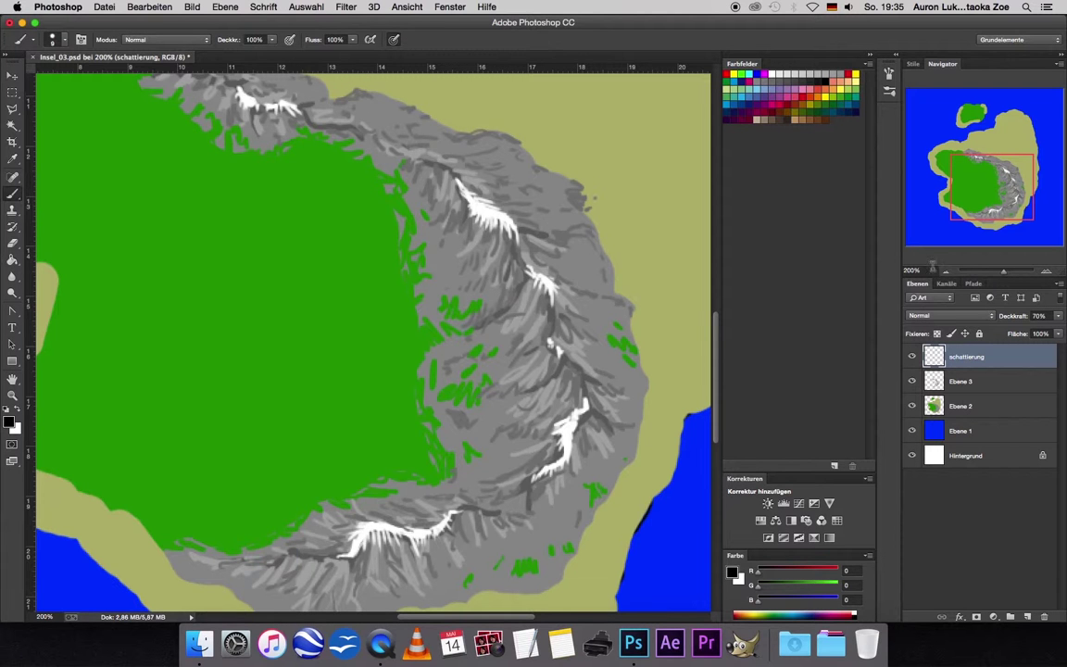
left_click(946, 270)
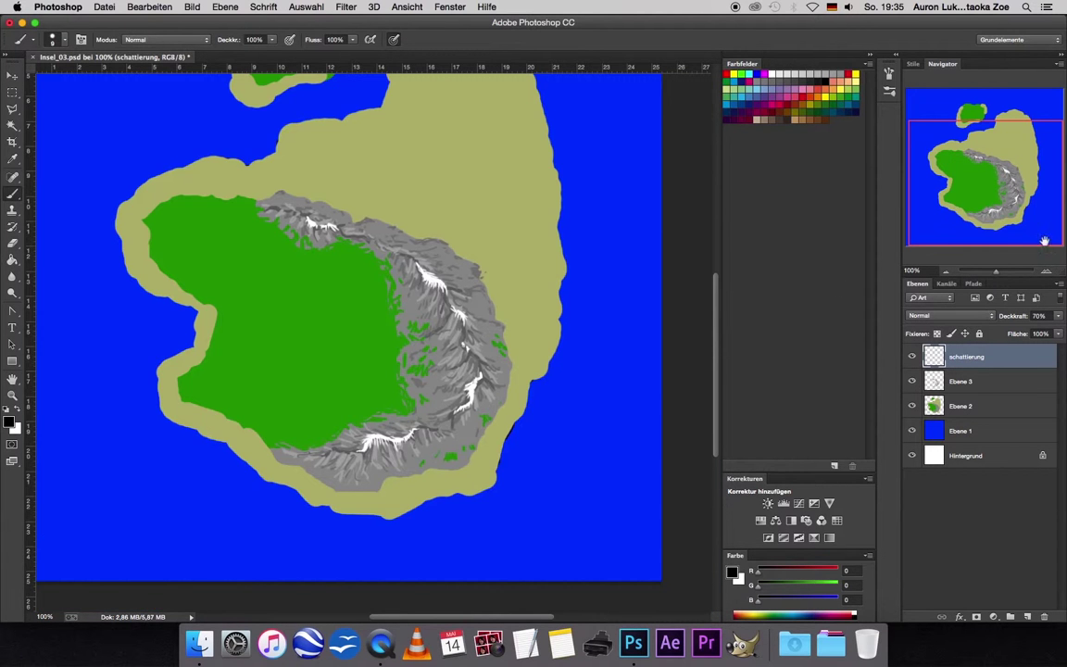
- Show the whole island and paint a dark sun circle in the upper-right sea on schattierung
left_click(1046, 271)
left_click_drag(1024, 209, 1025, 227)
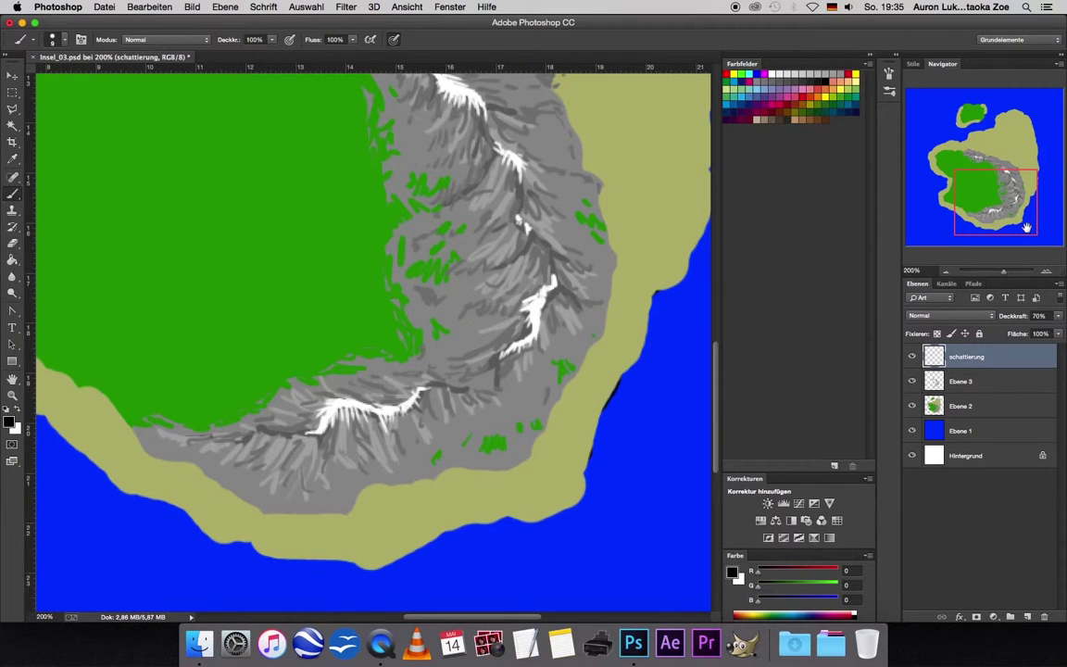
left_click_drag(1026, 227, 1024, 212)
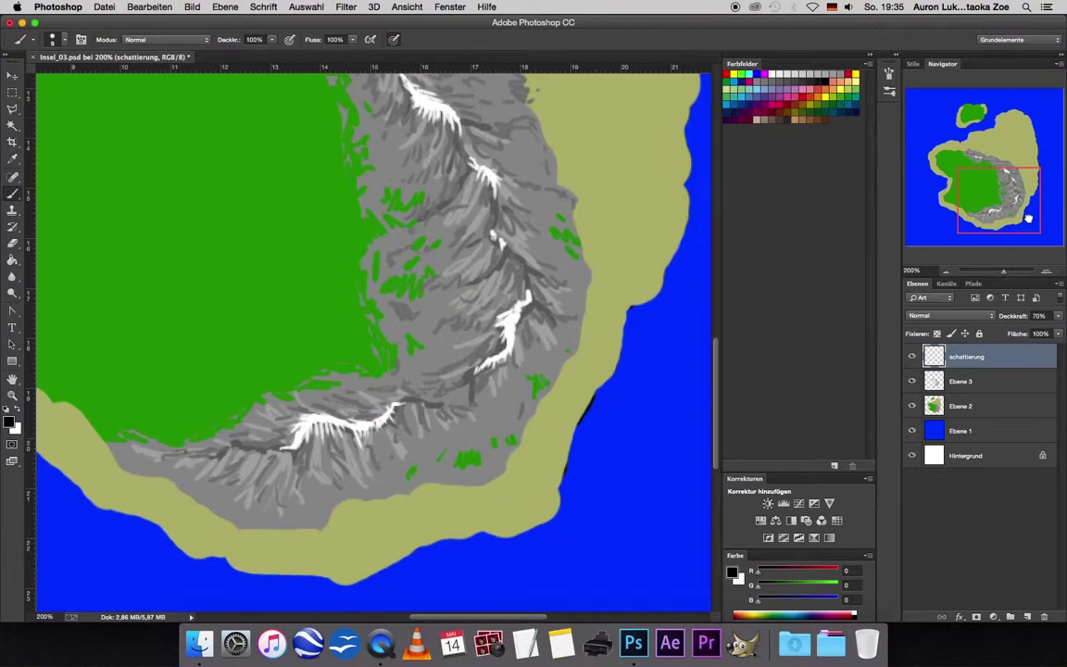
left_click(945, 271)
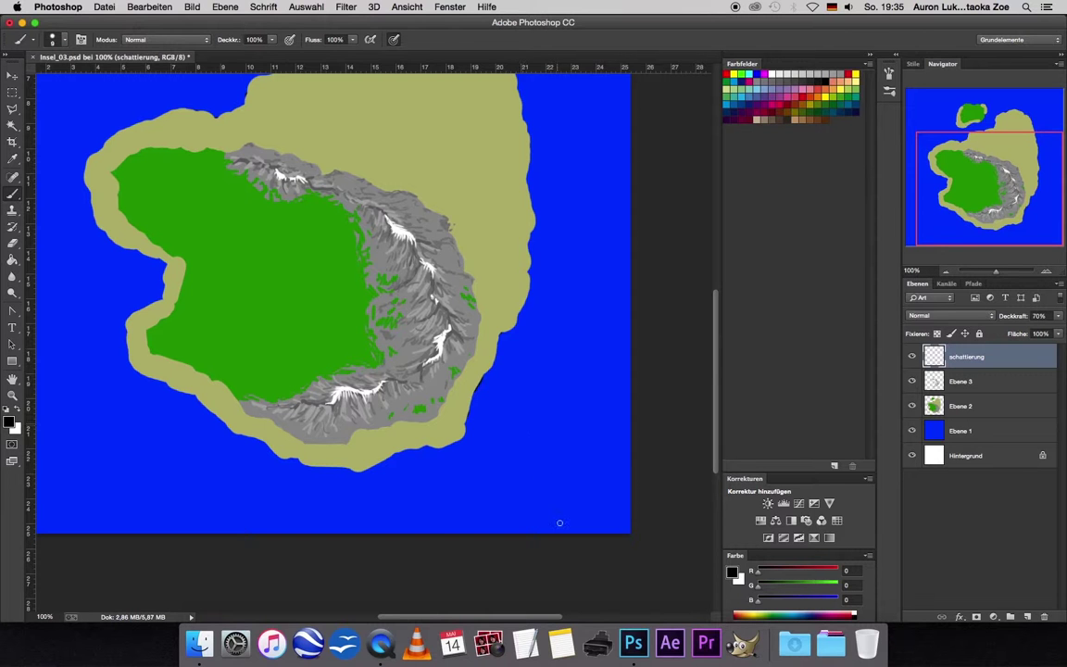
left_click_drag(975, 234, 964, 214)
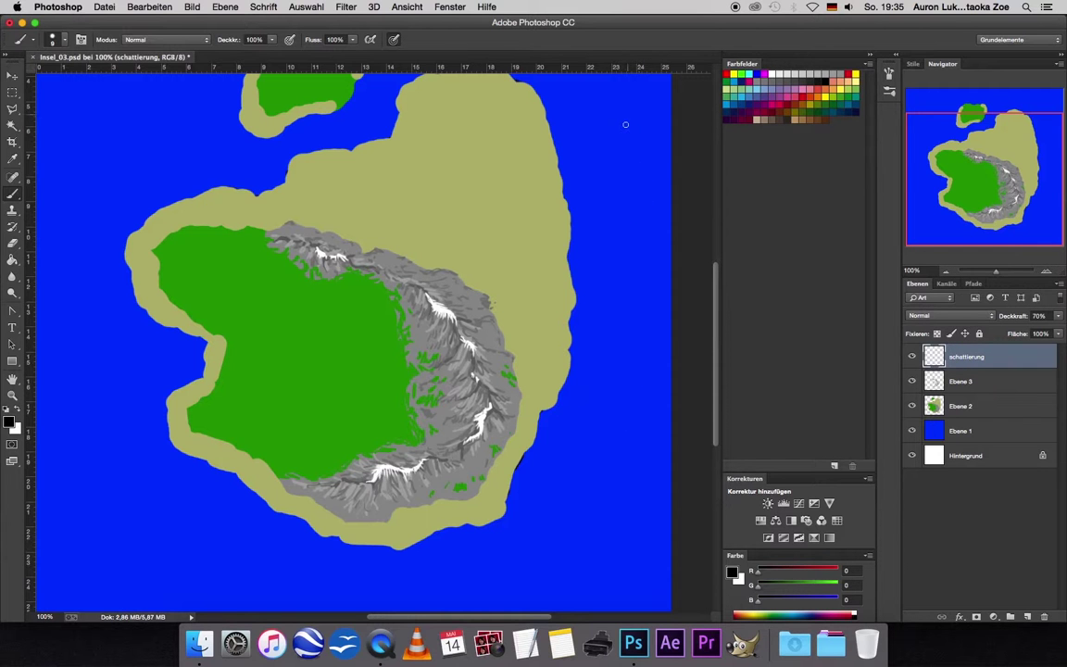
left_click_drag(631, 137, 621, 140)
- Paint six short rays around the sun circle
mouse_move(616, 160)
left_mouse_down()
mouse_move(609, 182)
mouse_move(634, 185)
left_mouse_up()
left_click_drag(647, 163, 652, 183)
mouse_move(600, 112)
left_mouse_down()
mouse_move(590, 102)
mouse_move(618, 103)
left_mouse_up()
left_click_drag(643, 99, 639, 106)
left_click_drag(663, 153, 654, 146)
left_click_drag(588, 130, 599, 131)
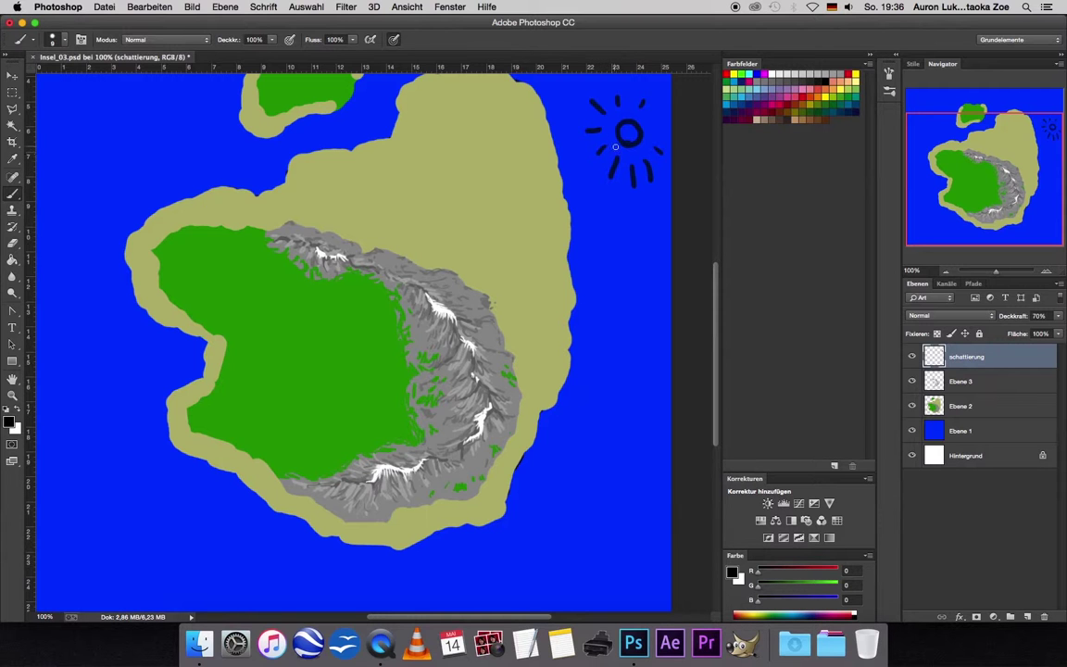
- Draw black down-left arrows from the sun and across the surrounding sea showing the light direction
mouse_move(619, 143)
left_mouse_down()
mouse_move(588, 181)
mouse_move(603, 176)
left_mouse_up()
left_click_drag(651, 261, 631, 296)
mouse_move(142, 113)
left_mouse_down()
mouse_move(95, 183)
mouse_move(108, 169)
left_mouse_up()
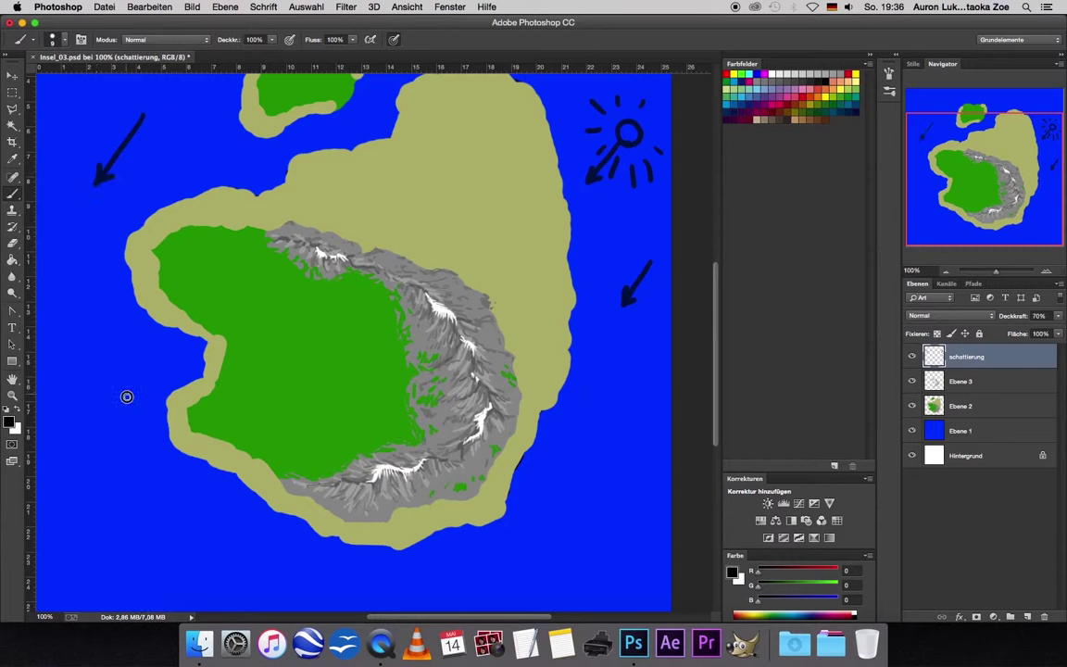
mouse_move(128, 394)
left_mouse_down()
mouse_move(81, 458)
mouse_move(97, 455)
left_mouse_up()
left_click_drag(623, 475, 579, 537)
mouse_move(214, 504)
left_mouse_down()
mouse_move(189, 535)
mouse_move(201, 531)
left_mouse_up()
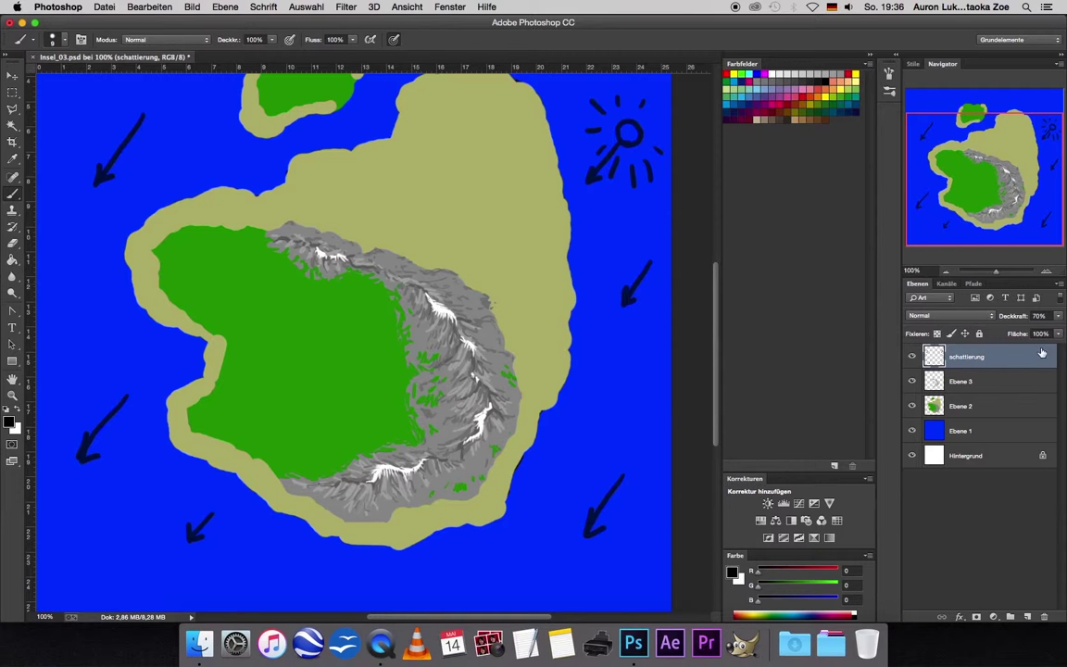
- Set the schattierung layer's opacity to 50%, then zoom to 200% over the mountains
left_click(1059, 318)
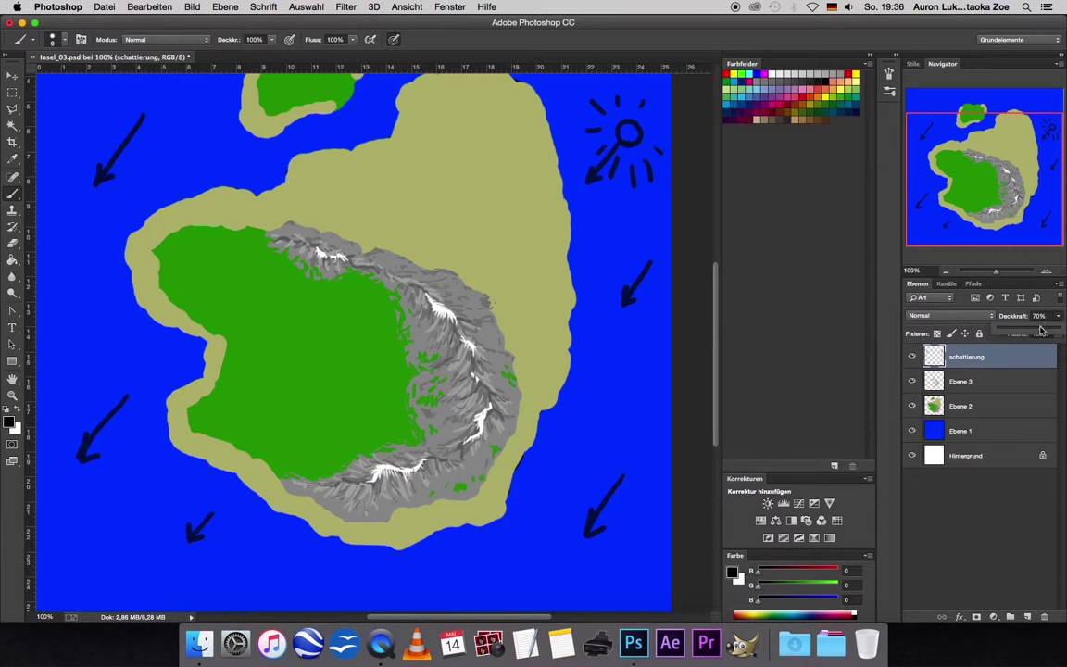
mouse_move(1041, 330)
left_mouse_down()
mouse_move(1034, 340)
mouse_move(1028, 332)
left_mouse_up()
left_click(634, 44)
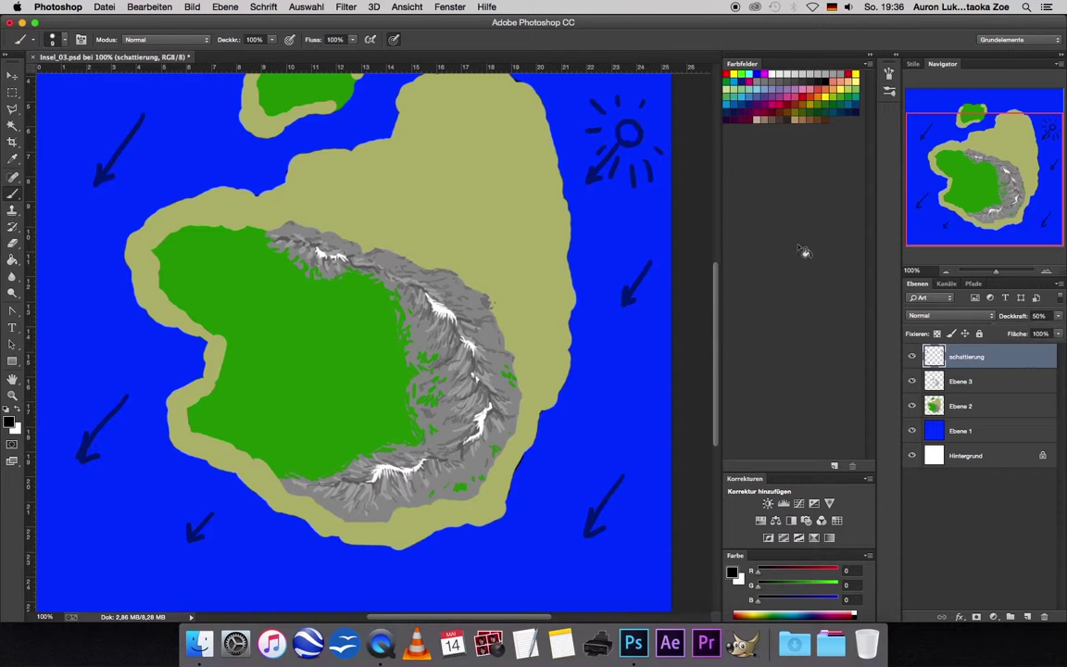
key("super+plus")
left_click(993, 176)
mouse_move(993, 176)
left_mouse_down()
mouse_move(1014, 161)
mouse_move(1011, 186)
left_mouse_up()
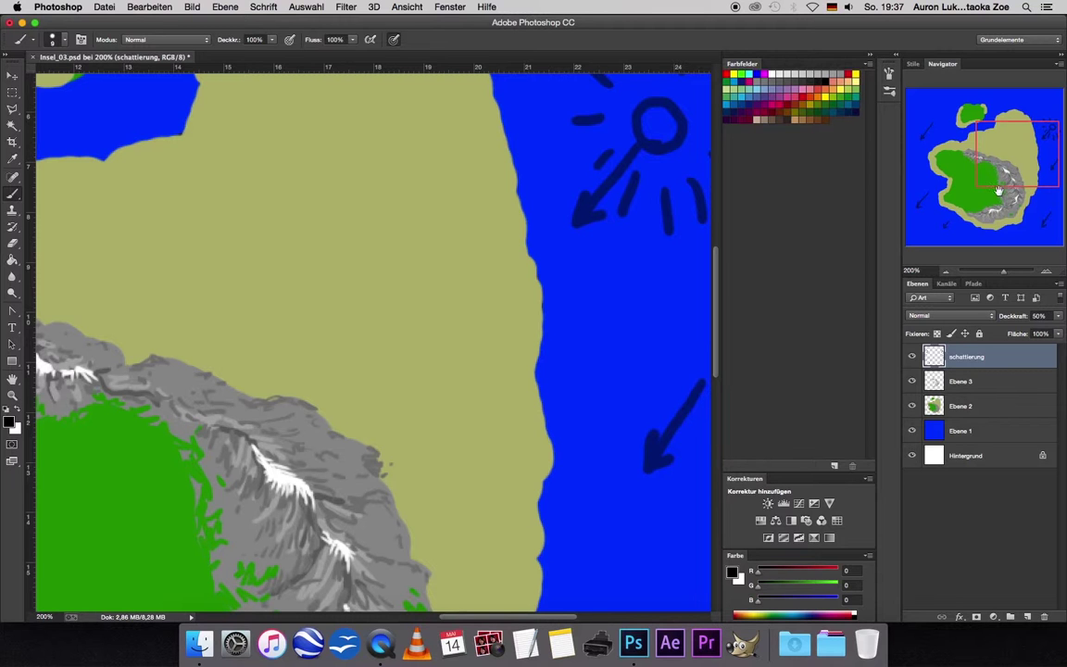
- Brush dark shading along the eastern ridge's shadow side and lower slope toward the lower left
mouse_move(999, 174)
left_mouse_down()
mouse_move(984, 171)
mouse_move(981, 185)
mouse_move(976, 176)
mouse_move(986, 169)
mouse_move(1001, 201)
left_mouse_up()
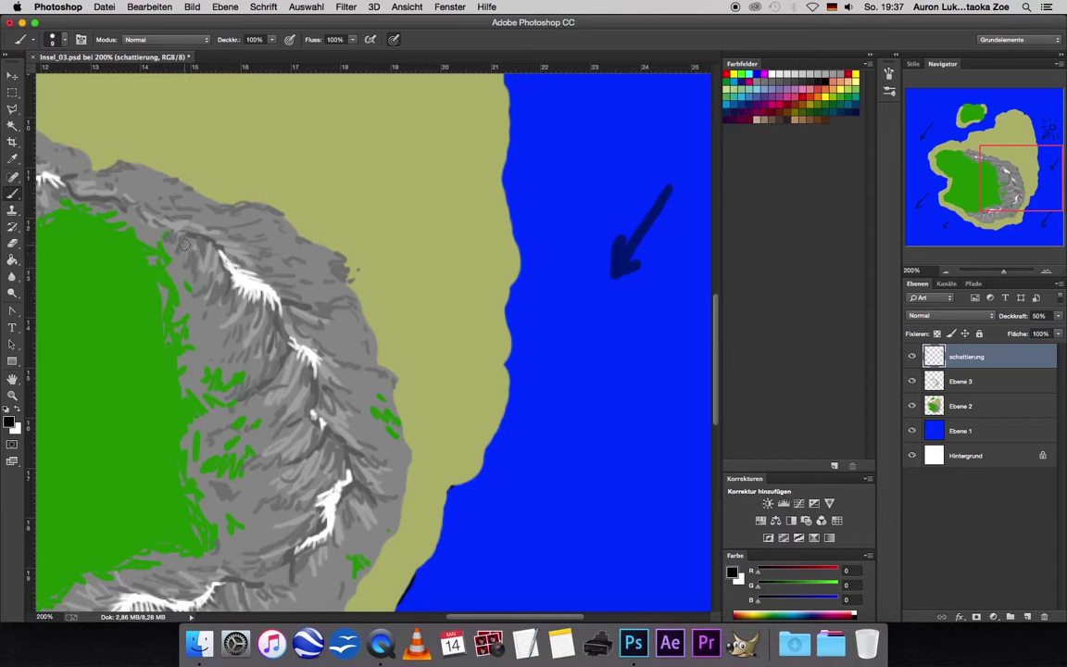
mouse_move(180, 238)
left_mouse_down()
mouse_move(216, 261)
mouse_move(224, 282)
left_mouse_up()
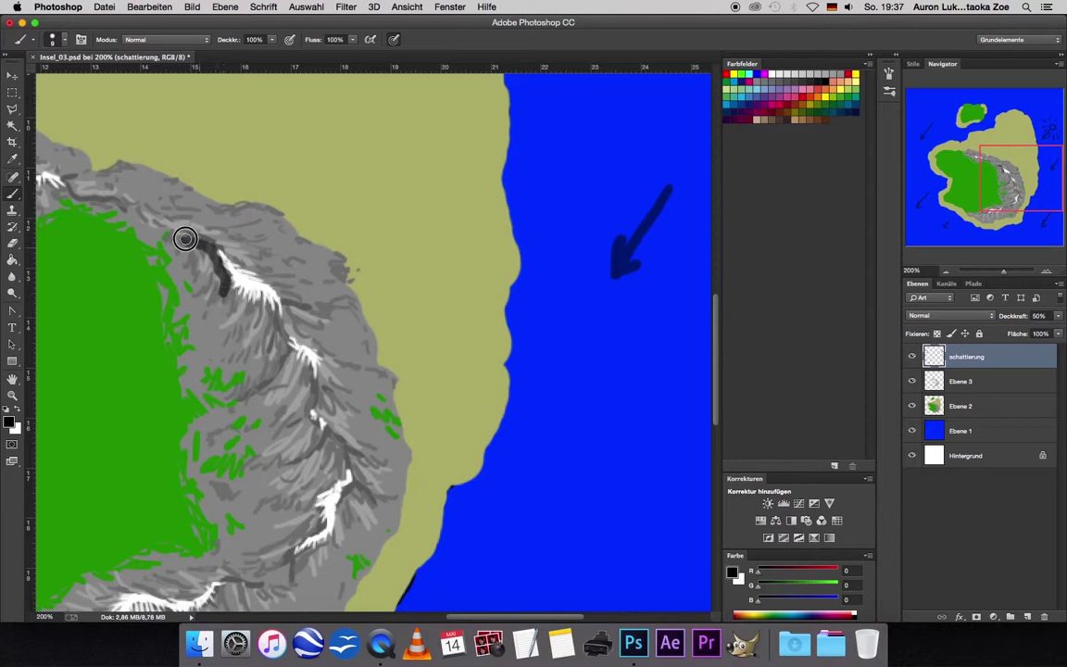
mouse_move(182, 235)
left_mouse_down()
mouse_move(171, 232)
mouse_move(208, 247)
mouse_move(180, 280)
mouse_move(182, 259)
mouse_move(211, 291)
mouse_move(190, 245)
mouse_move(229, 279)
mouse_move(214, 245)
mouse_move(269, 306)
mouse_move(247, 326)
mouse_move(221, 281)
mouse_move(208, 357)
mouse_move(230, 315)
mouse_move(238, 334)
mouse_move(268, 326)
mouse_move(274, 312)
mouse_move(284, 341)
mouse_move(238, 346)
mouse_move(241, 334)
mouse_move(260, 356)
mouse_move(283, 347)
mouse_move(245, 352)
mouse_move(257, 357)
mouse_move(249, 343)
mouse_move(305, 357)
mouse_move(307, 370)
mouse_move(272, 377)
mouse_move(286, 390)
mouse_move(305, 381)
mouse_move(309, 392)
mouse_move(288, 395)
mouse_move(248, 326)
mouse_move(317, 424)
mouse_move(300, 441)
mouse_move(312, 431)
mouse_move(338, 448)
mouse_move(336, 474)
mouse_move(331, 440)
left_mouse_up()
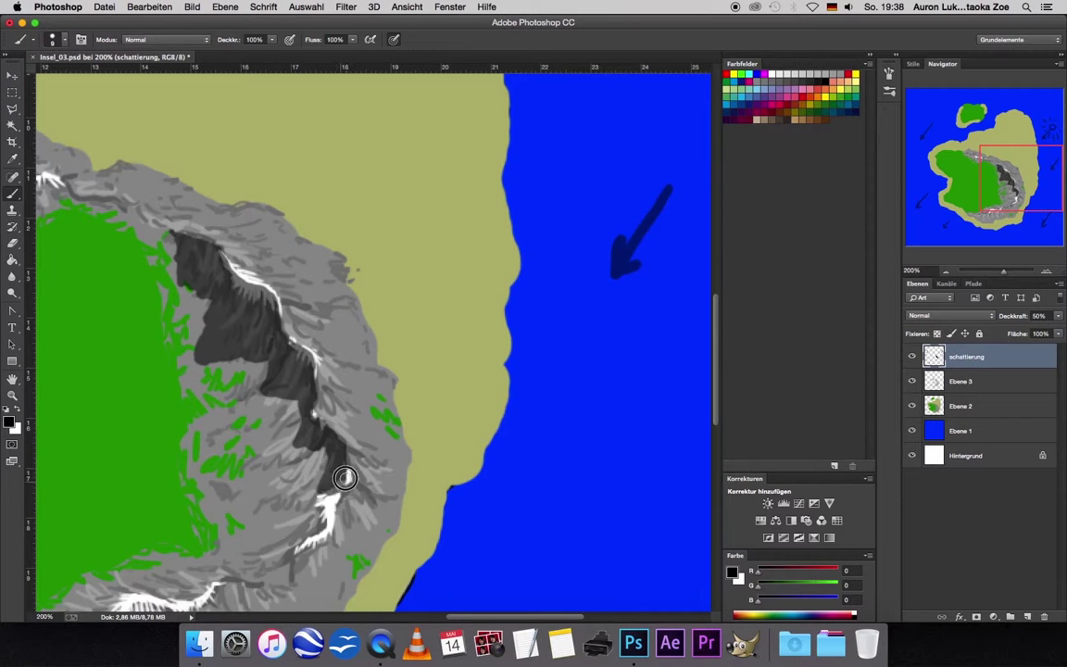
mouse_move(317, 501)
left_mouse_down()
mouse_move(292, 526)
mouse_move(325, 522)
left_mouse_up()
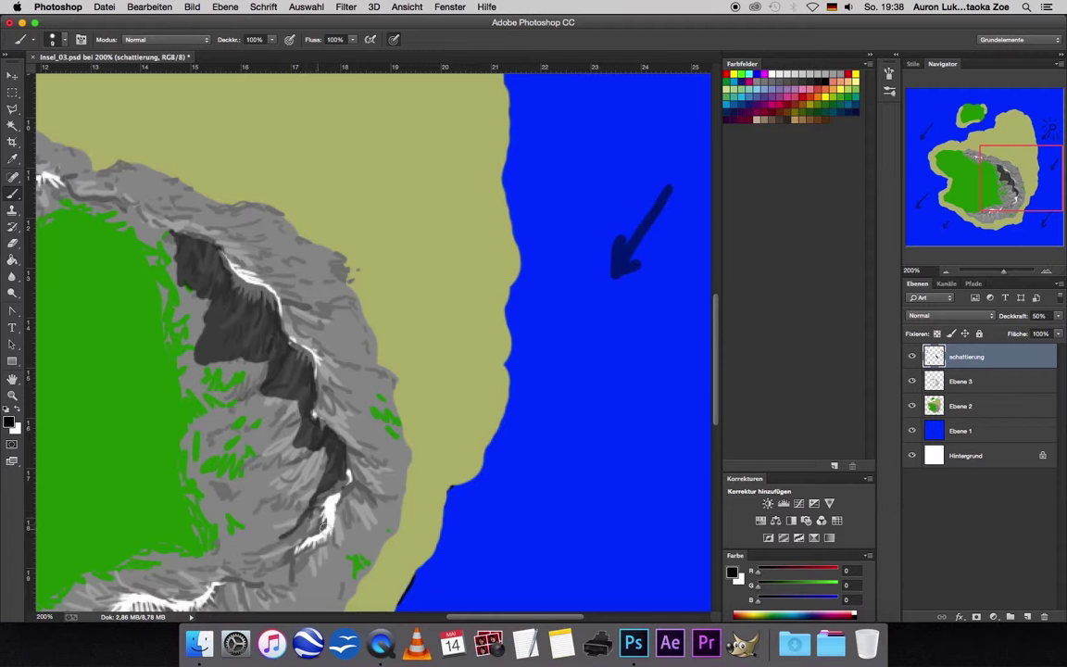
scroll(714, 400, "down", 5)
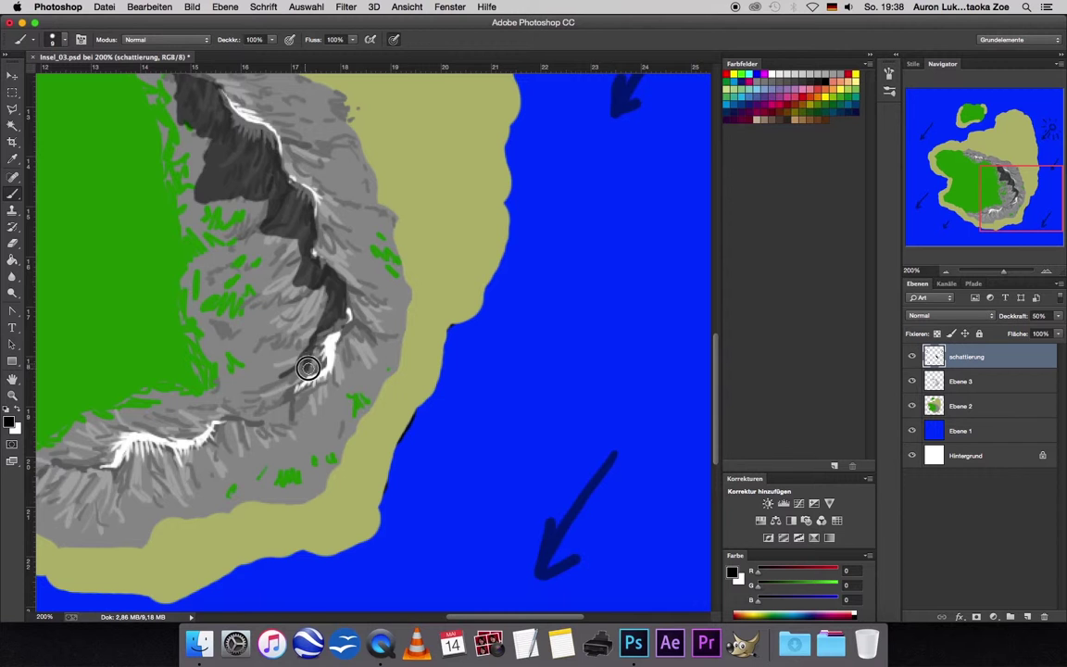
mouse_move(329, 352)
left_mouse_down()
mouse_move(263, 404)
mouse_move(247, 363)
mouse_move(259, 407)
left_mouse_up()
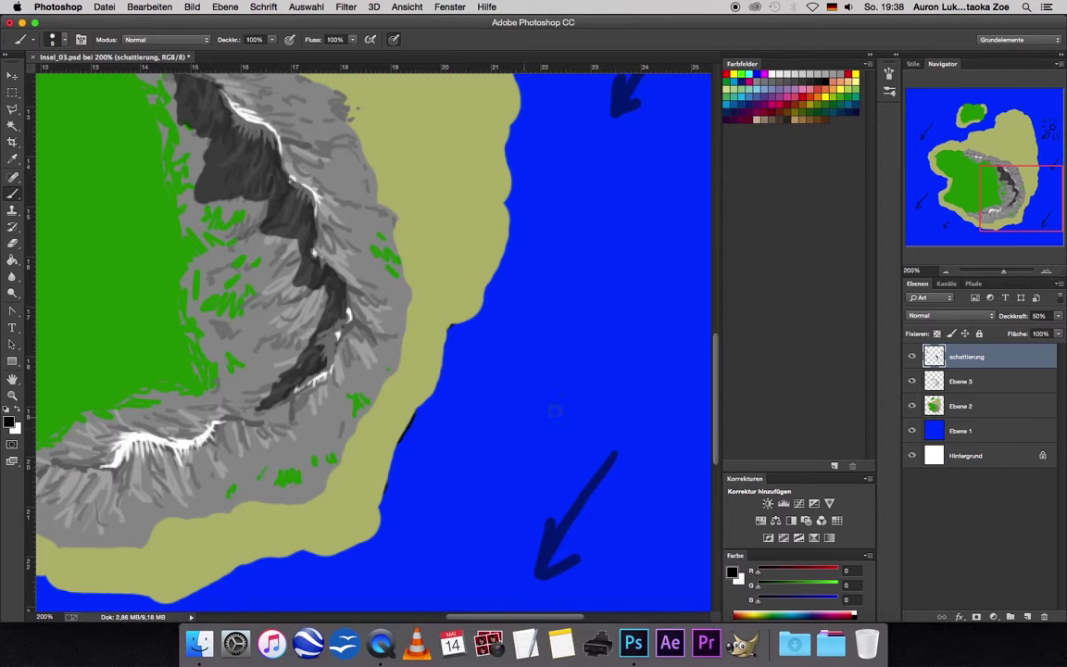
- Shade the southern ridge's lower slope and the area beside its snowy crest dark grey
scroll(321, 499, "left", 5)
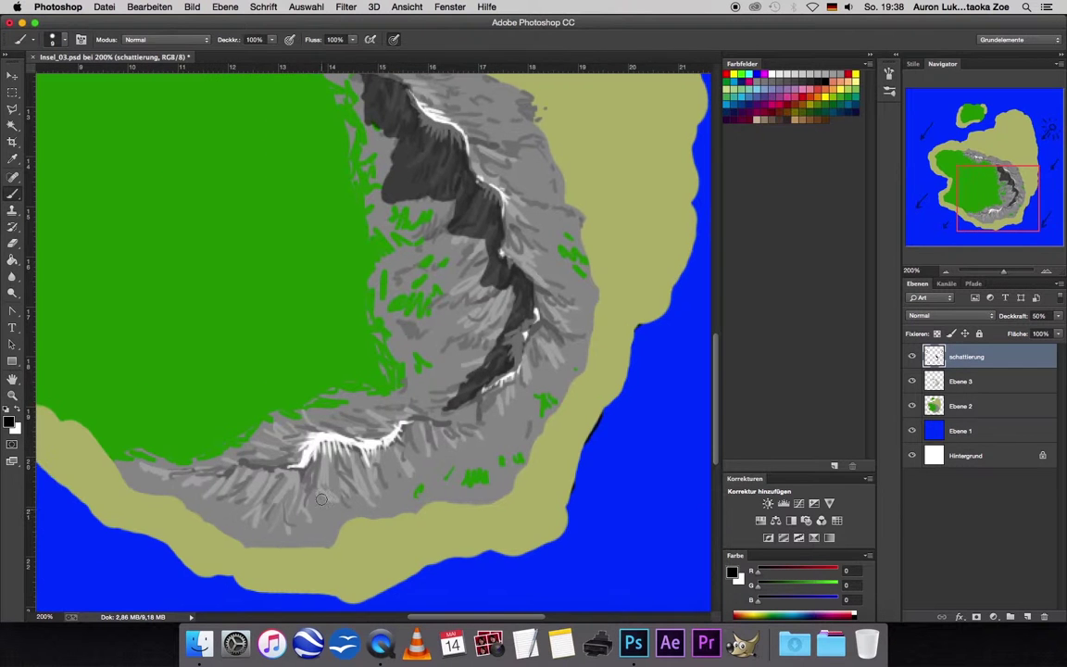
left_click_drag(536, 354, 461, 392)
scroll(716, 358, "up", 3)
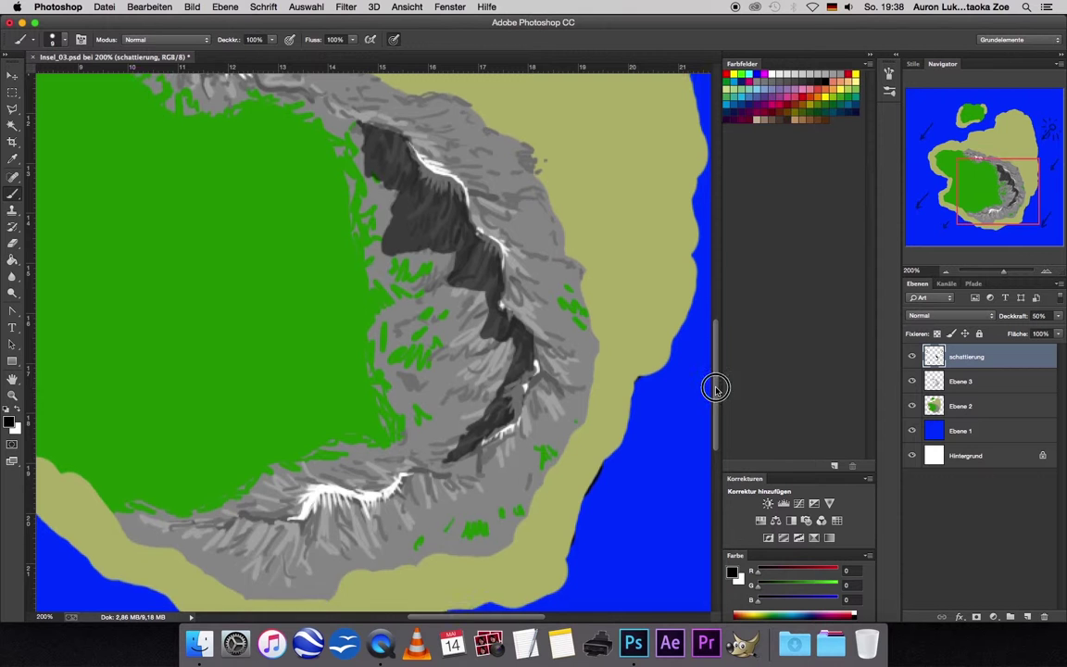
scroll(714, 386, "down", 3)
mouse_move(270, 471)
left_mouse_down()
mouse_move(169, 481)
mouse_move(200, 490)
mouse_move(181, 481)
mouse_move(269, 476)
mouse_move(258, 487)
mouse_move(360, 450)
left_mouse_up()
mouse_move(331, 450)
left_mouse_down()
mouse_move(369, 446)
mouse_move(381, 424)
mouse_move(435, 417)
left_mouse_up()
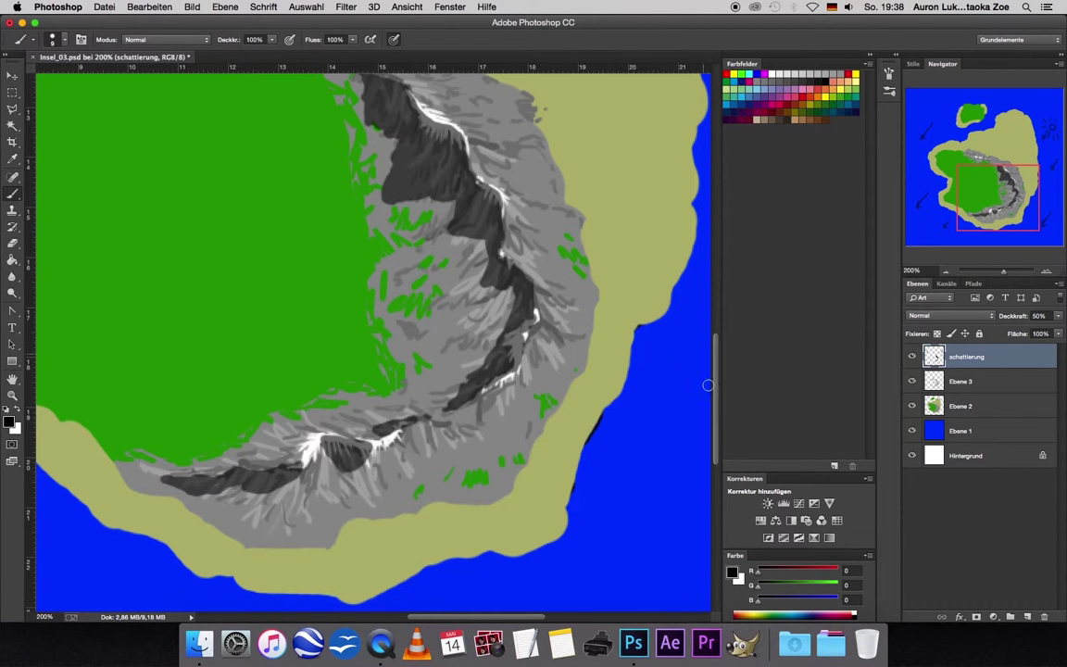
- Shade the northern ridge running up-left, then zoom out to the whole island
scroll(708, 384, "up", 5)
scroll(713, 333, "up", 5)
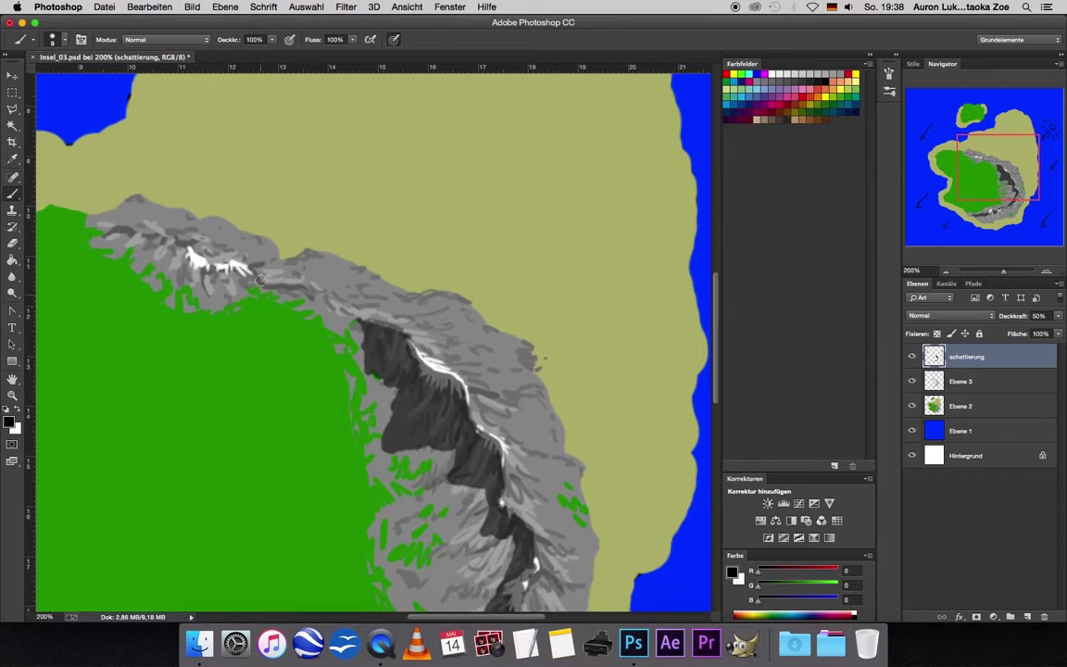
mouse_move(353, 319)
left_mouse_down()
mouse_move(301, 280)
mouse_move(294, 292)
mouse_move(236, 268)
mouse_move(197, 274)
mouse_move(183, 246)
mouse_move(166, 245)
left_mouse_up()
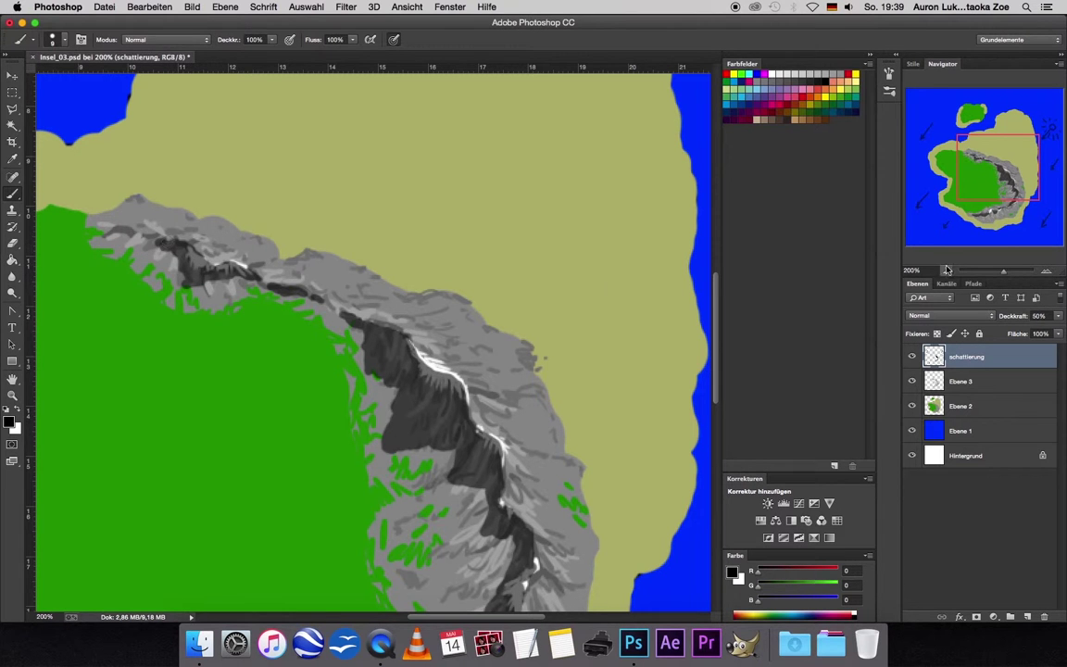
key("super+minus")
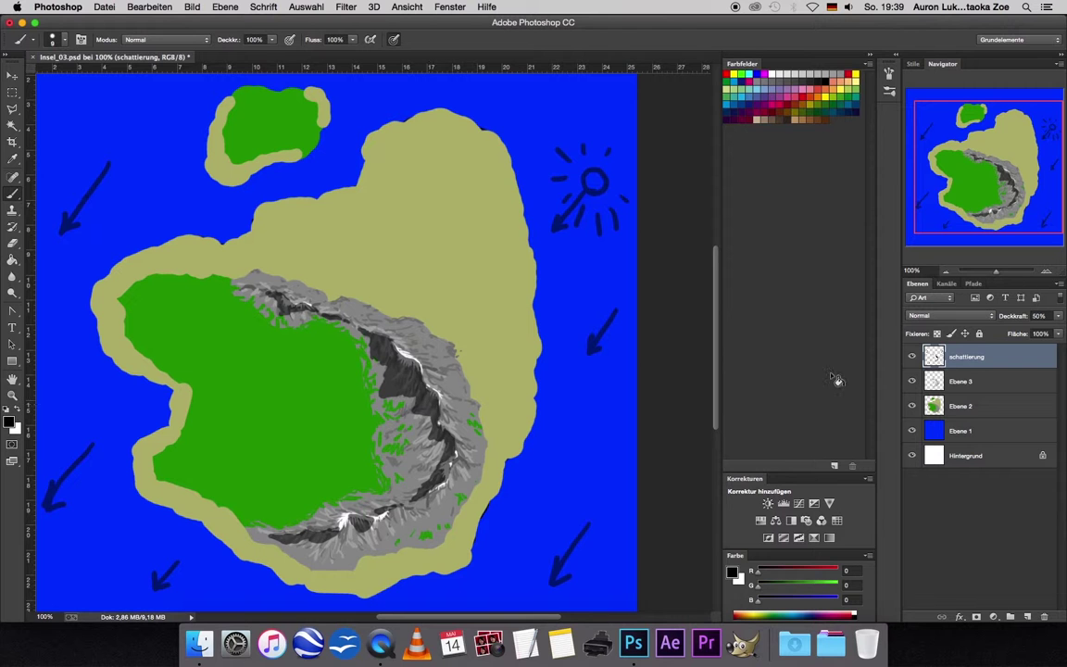
left_click(912, 356)
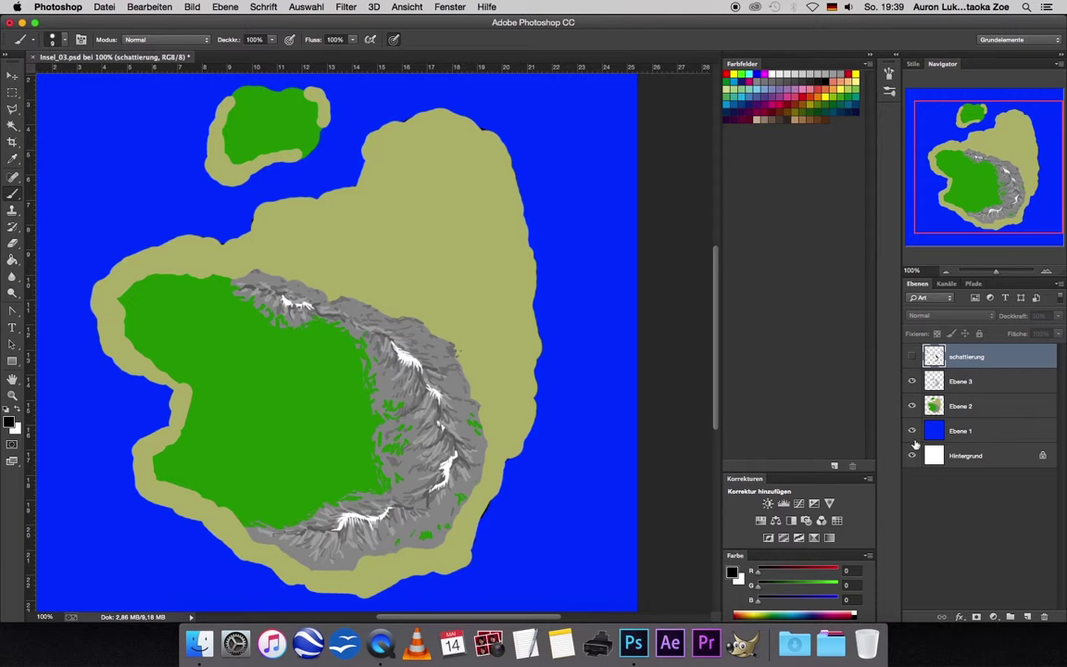
left_click(913, 356)
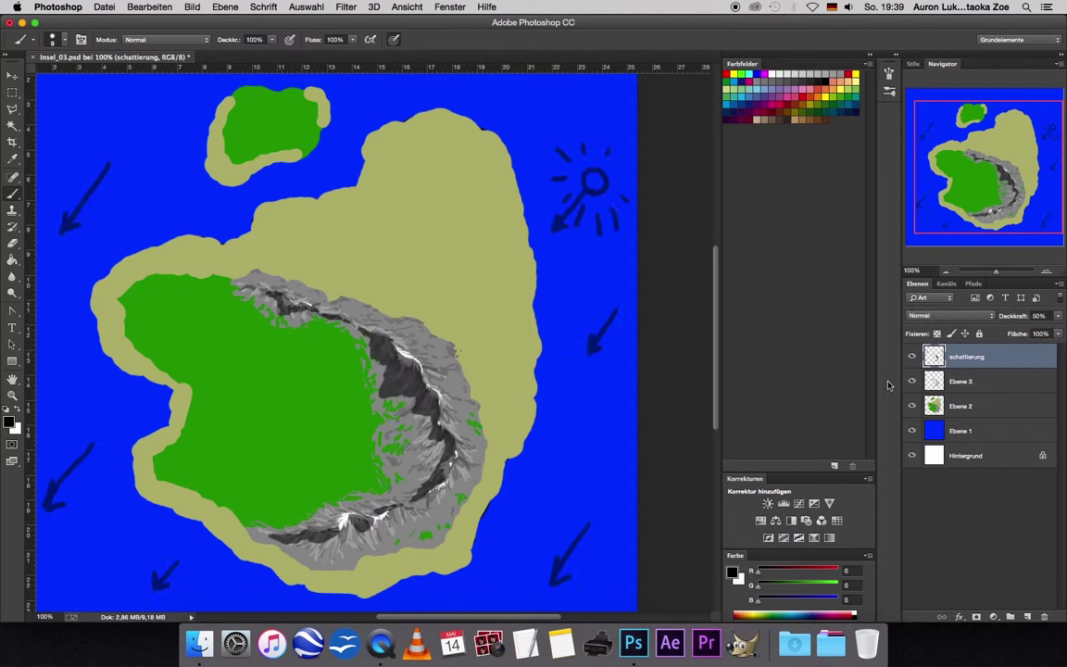
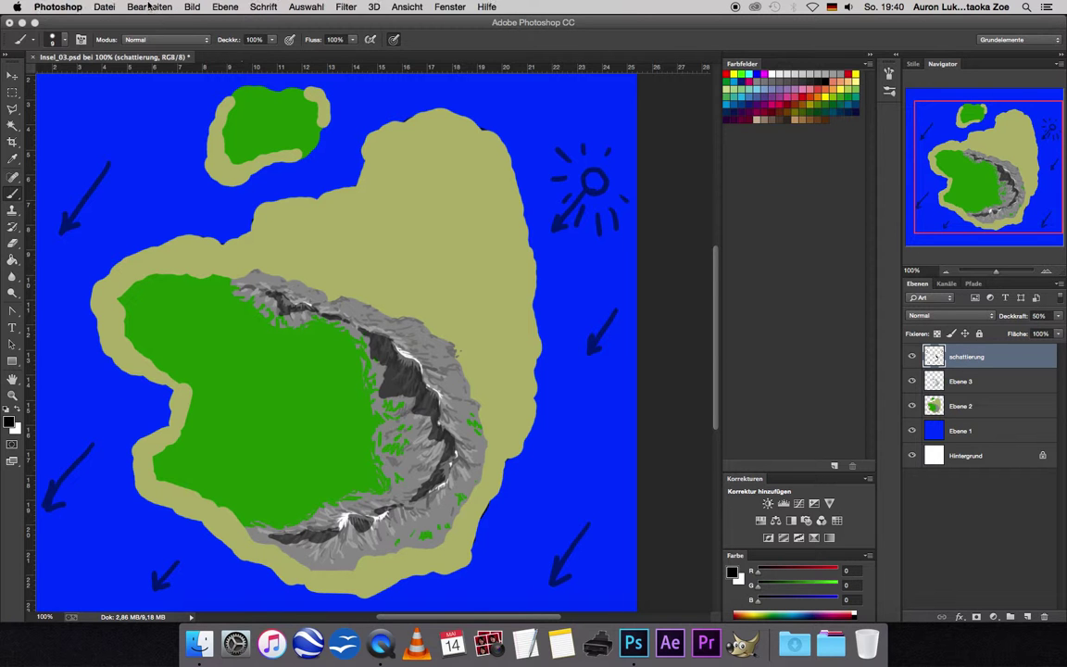
- Save a copy of the map as Insel_04.psd, accepting the compatibility prompt
left_click(152, 8)
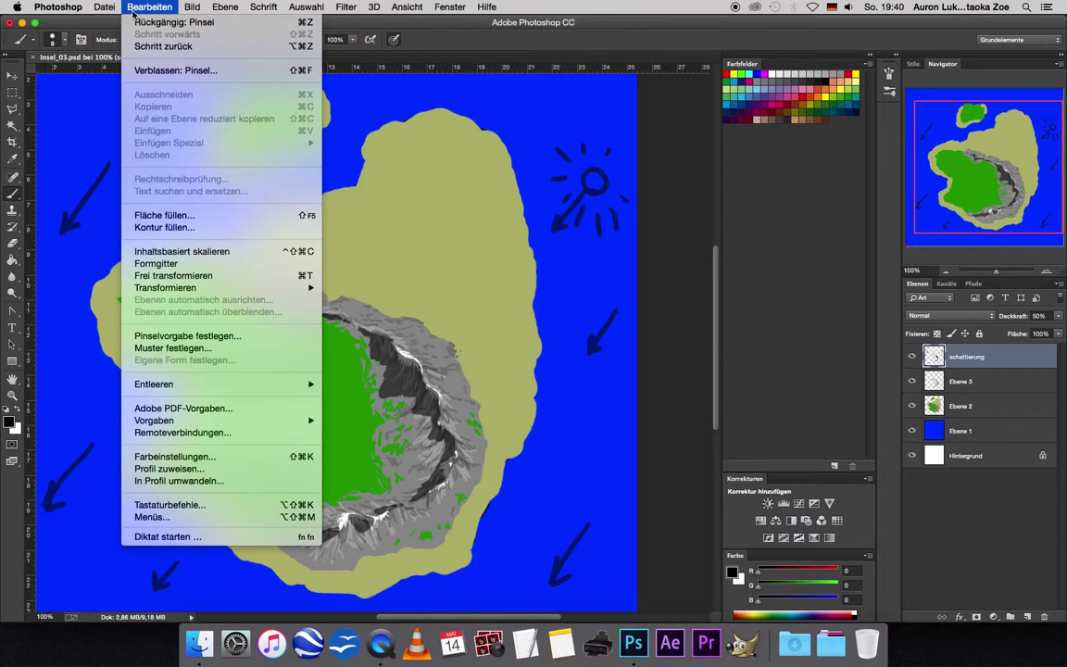
left_click(142, 145)
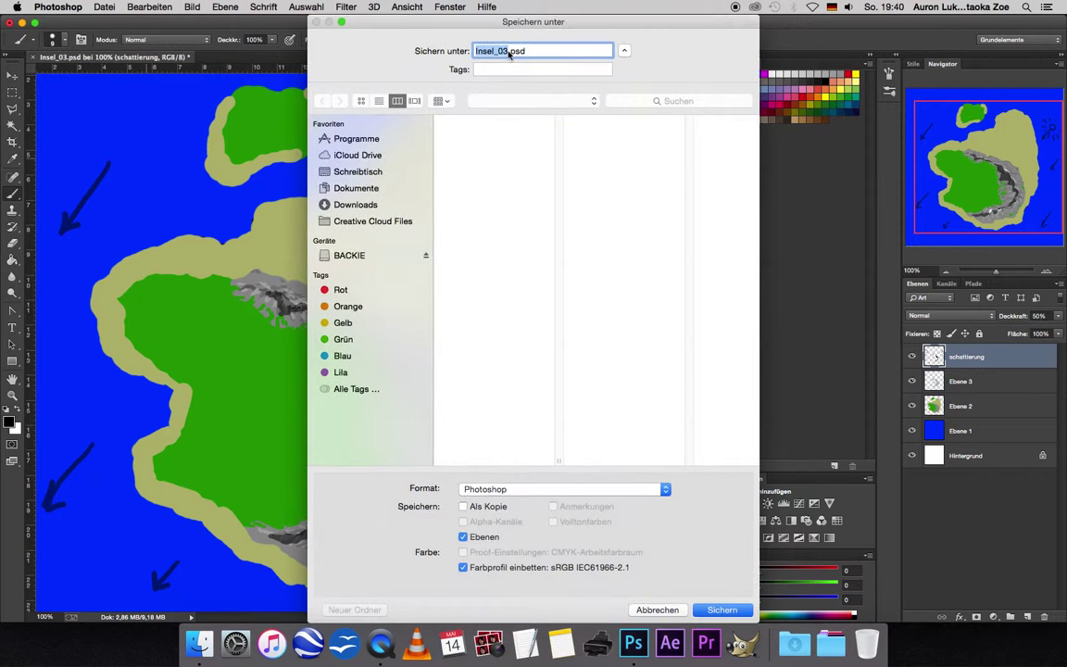
left_click(507, 51)
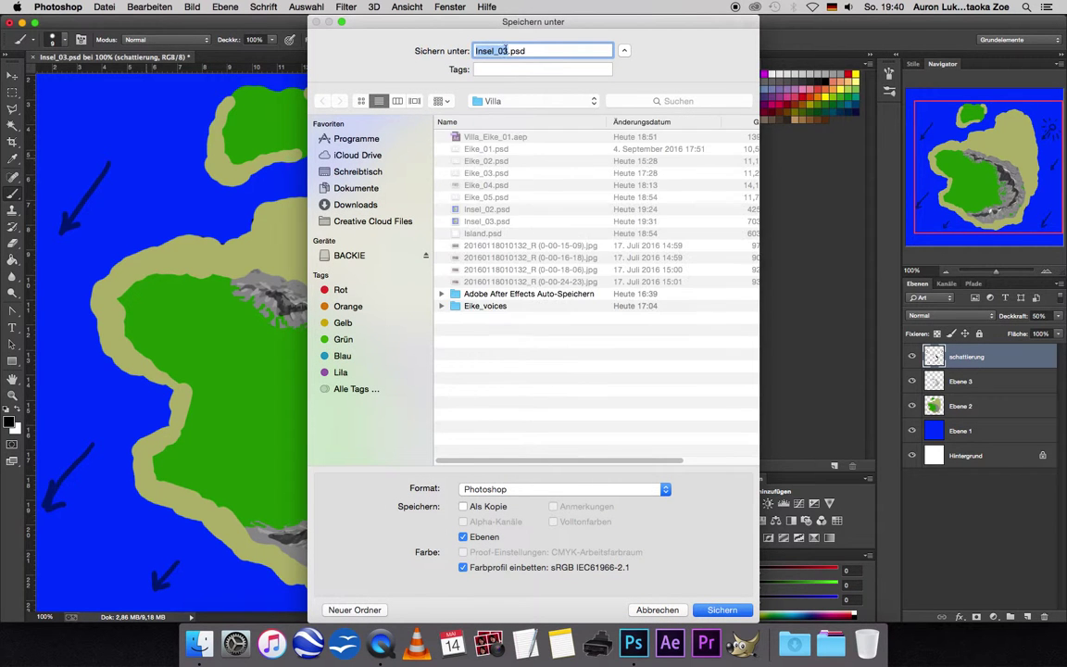
key("BackSpace")
type("4")
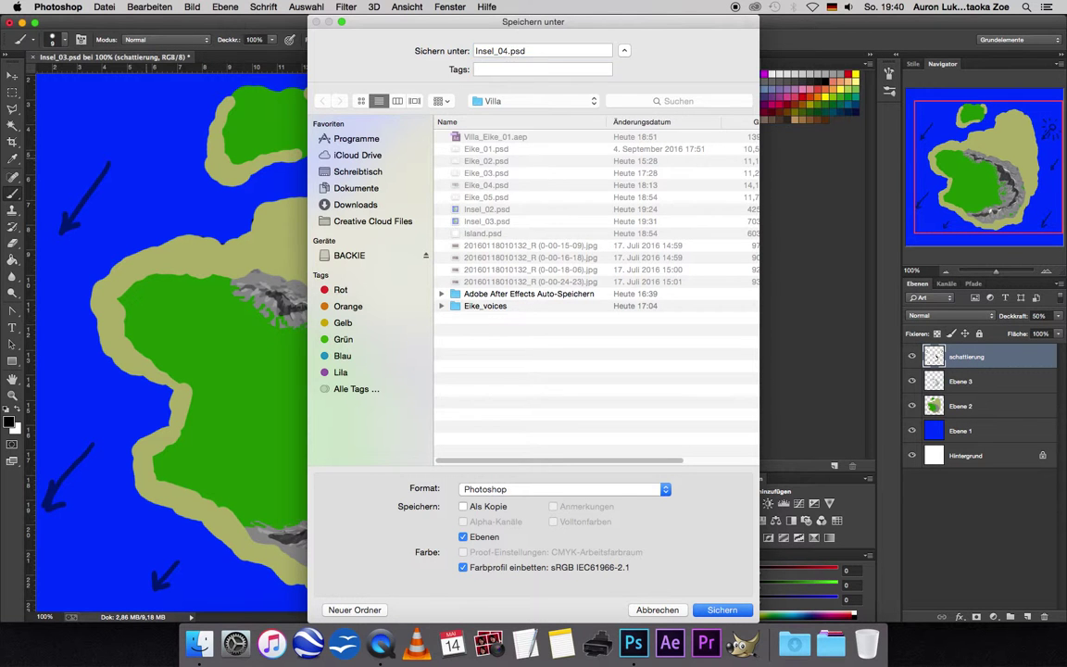
key("Return")
left_click(702, 260)
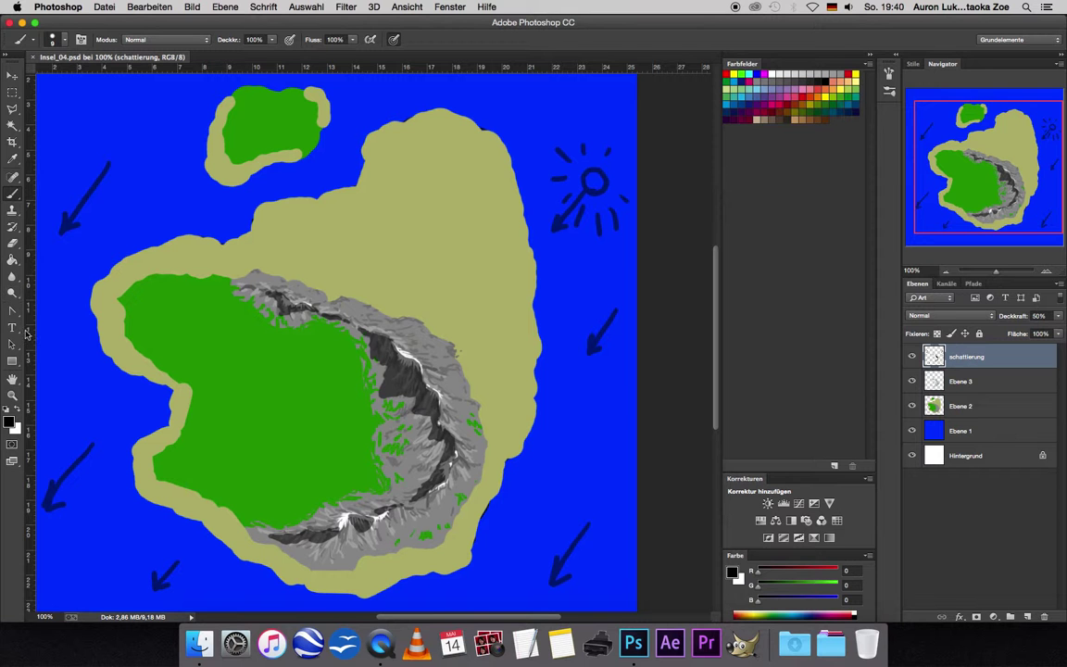
- Sample the forest green and set the foreground to the darker green 007f06
left_click(12, 159)
left_click(134, 287)
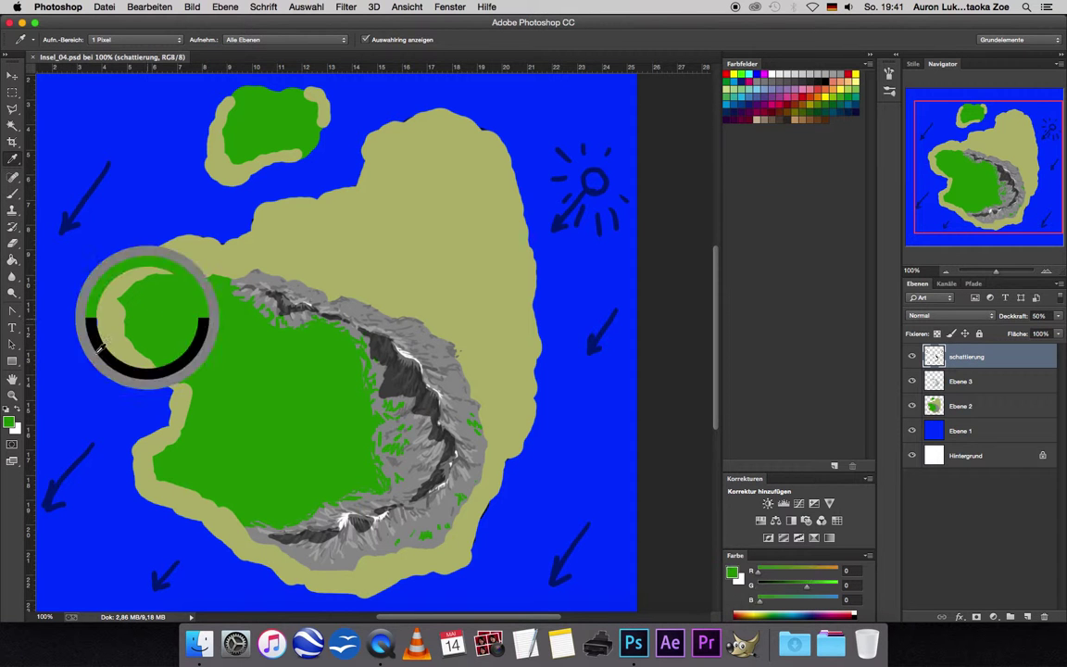
left_click(10, 422)
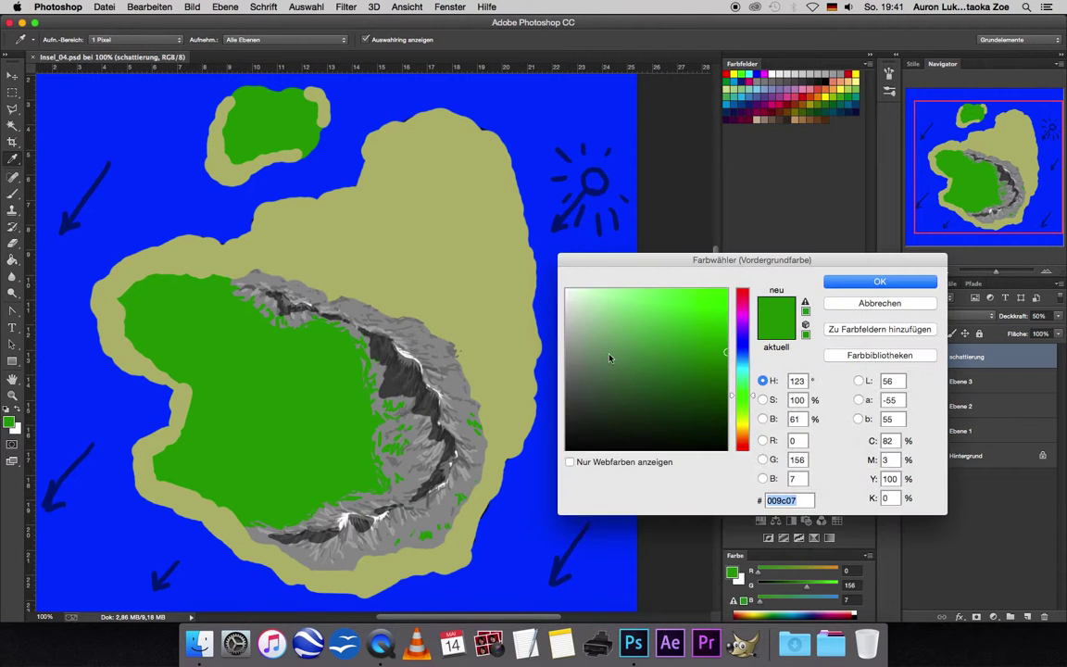
left_click(718, 370)
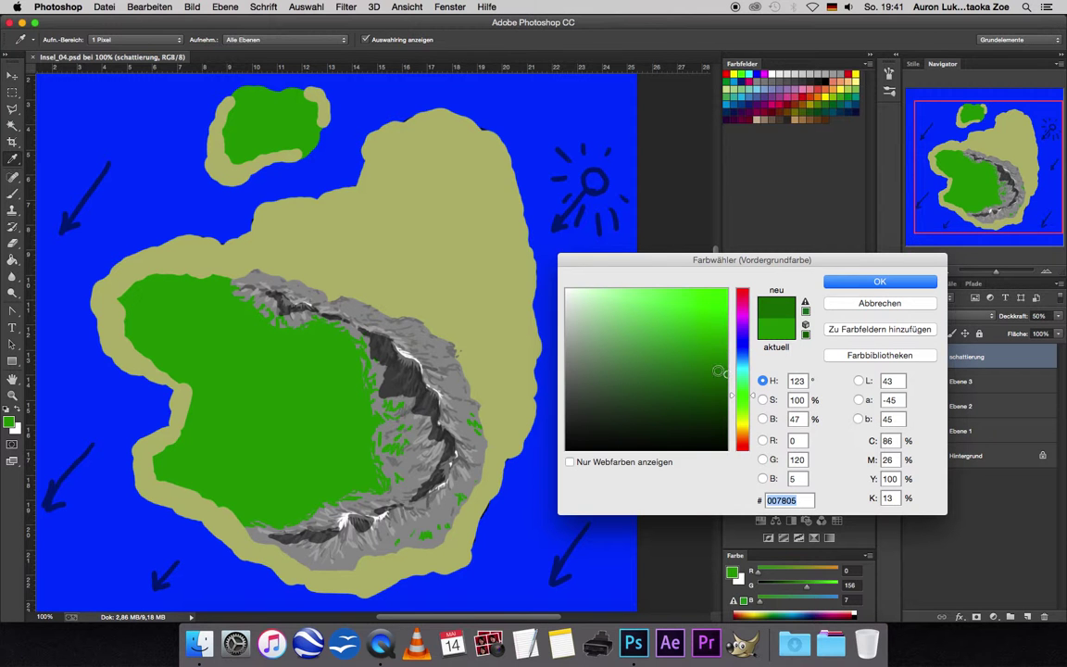
left_click_drag(718, 370, 726, 369)
left_click(859, 290)
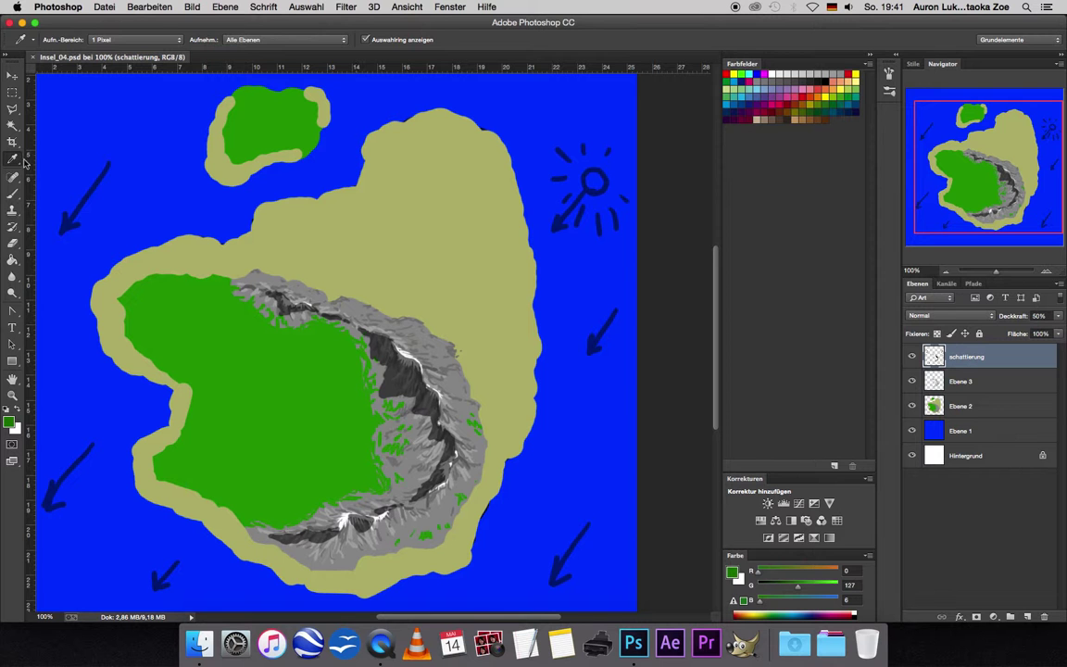
- Switch back to the Brush tool, leaving its size options unchanged
left_click(12, 193)
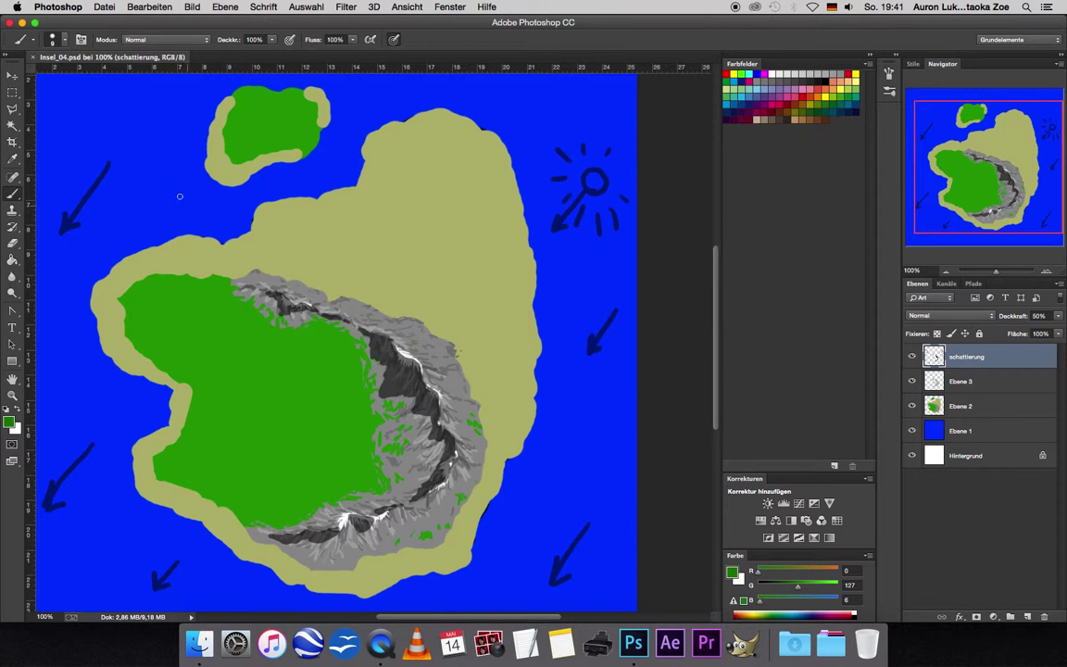
left_click(55, 39)
left_click(998, 382)
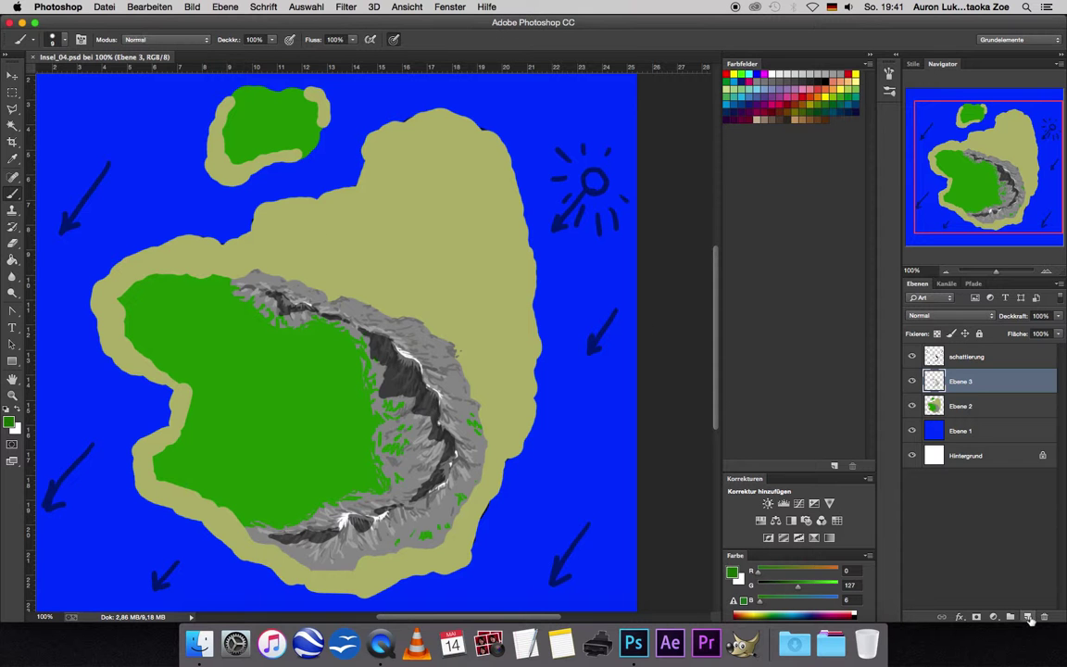
- Add a new layer named wald and rename Ebene 3 to berge
key("super+alt+shift+n")
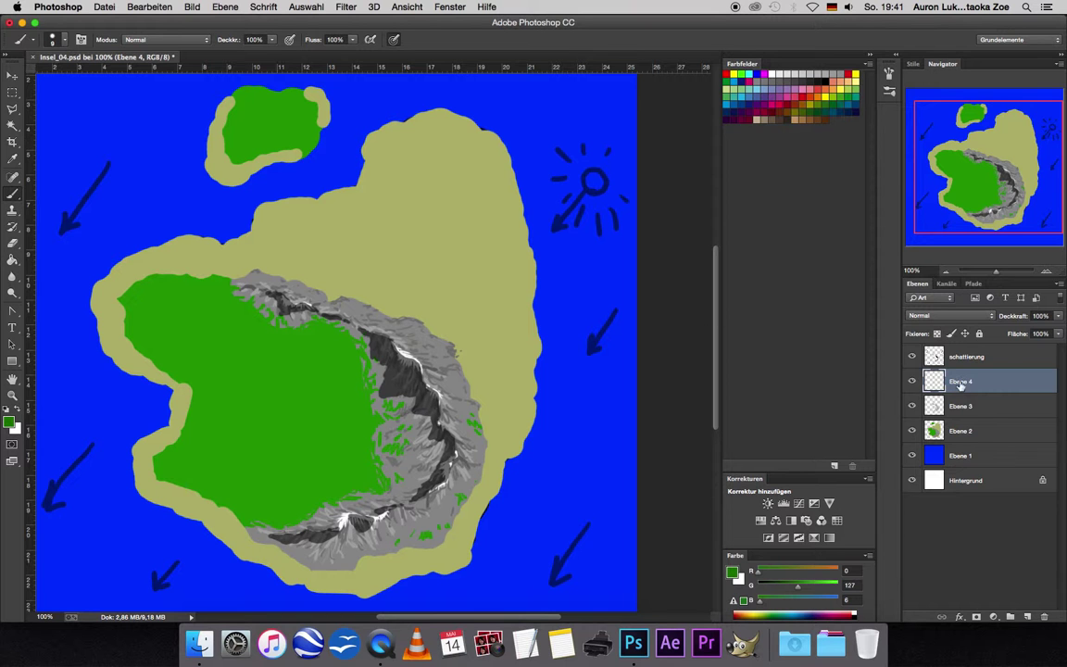
double_click(961, 382)
type("wald")
double_click(964, 407)
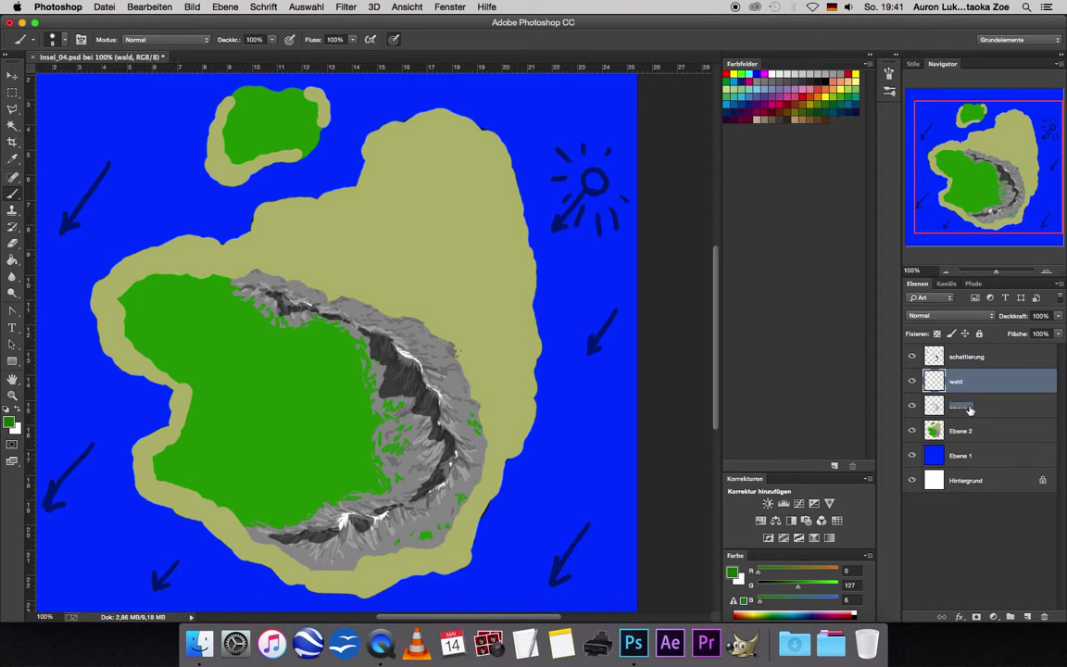
type("Be")
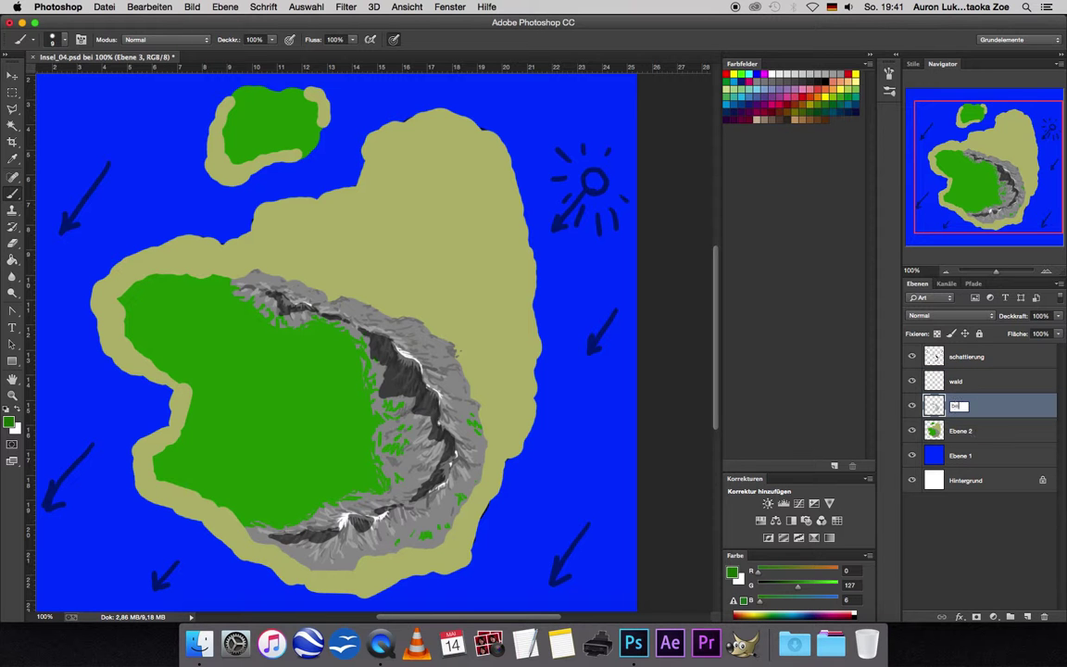
type("rge")
key("Return")
- Make wald the active layer and set the brush size to 16 px
left_click(973, 383)
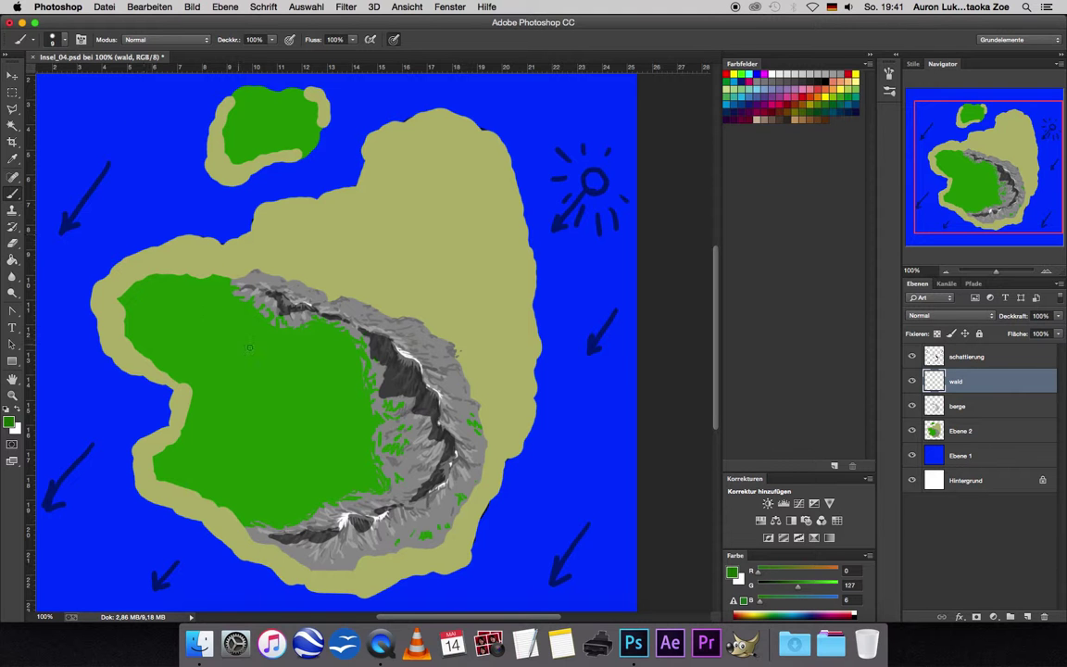
left_click(66, 42)
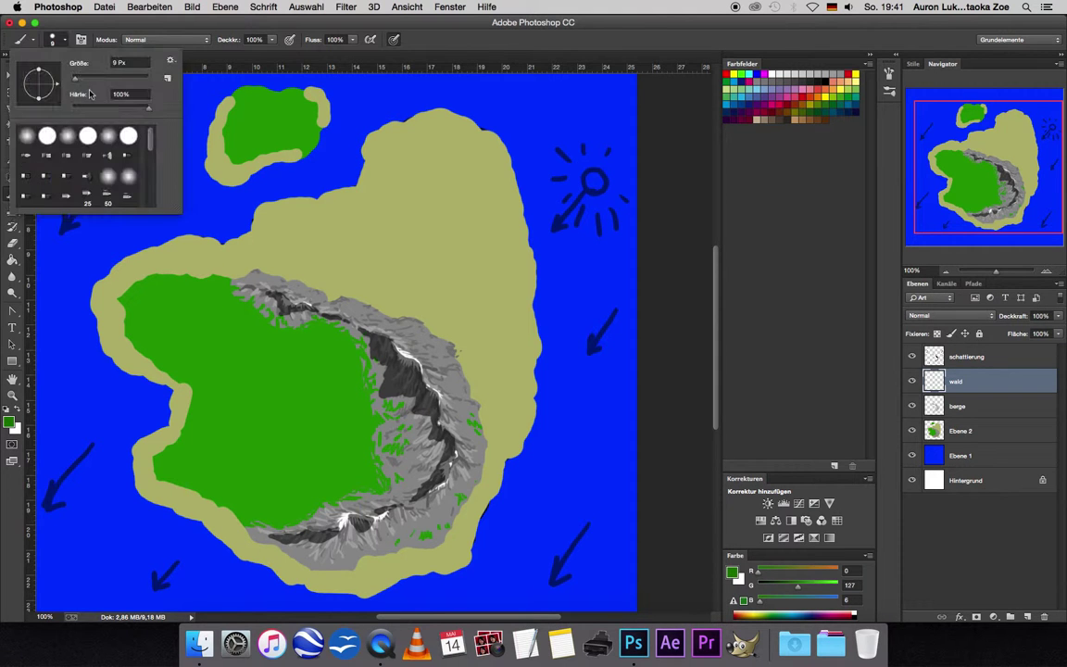
left_click_drag(71, 75, 82, 82)
left_click(234, 28)
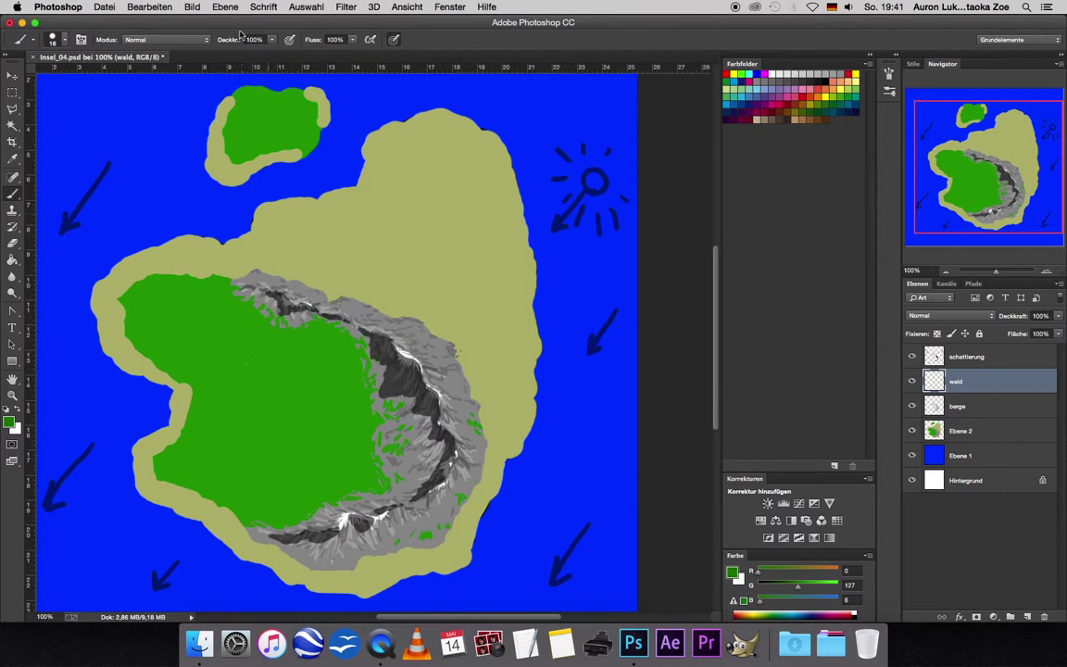
- Add Schatten nach innen and Schlagschatten layer styles to the wald layer
left_click(225, 7)
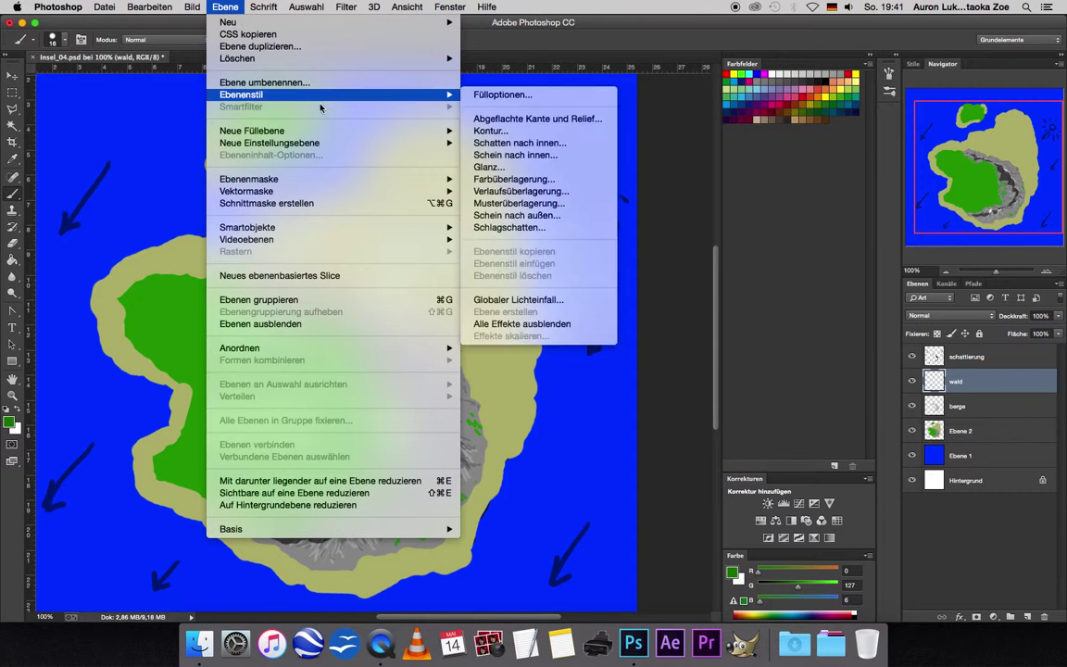
mouse_move(278, 95)
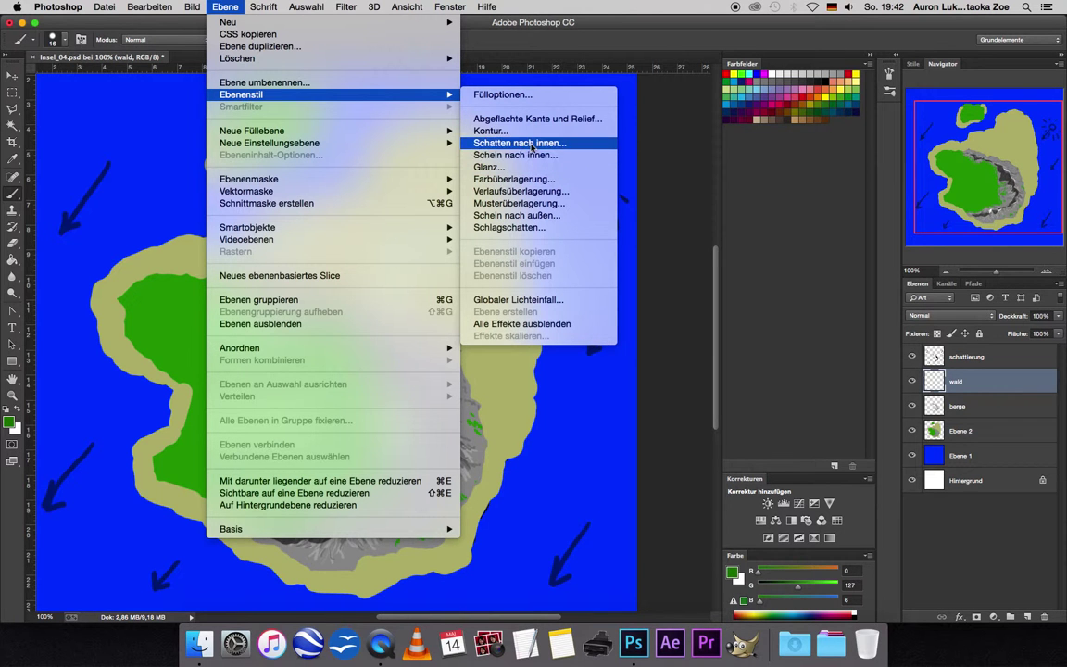
key("Escape")
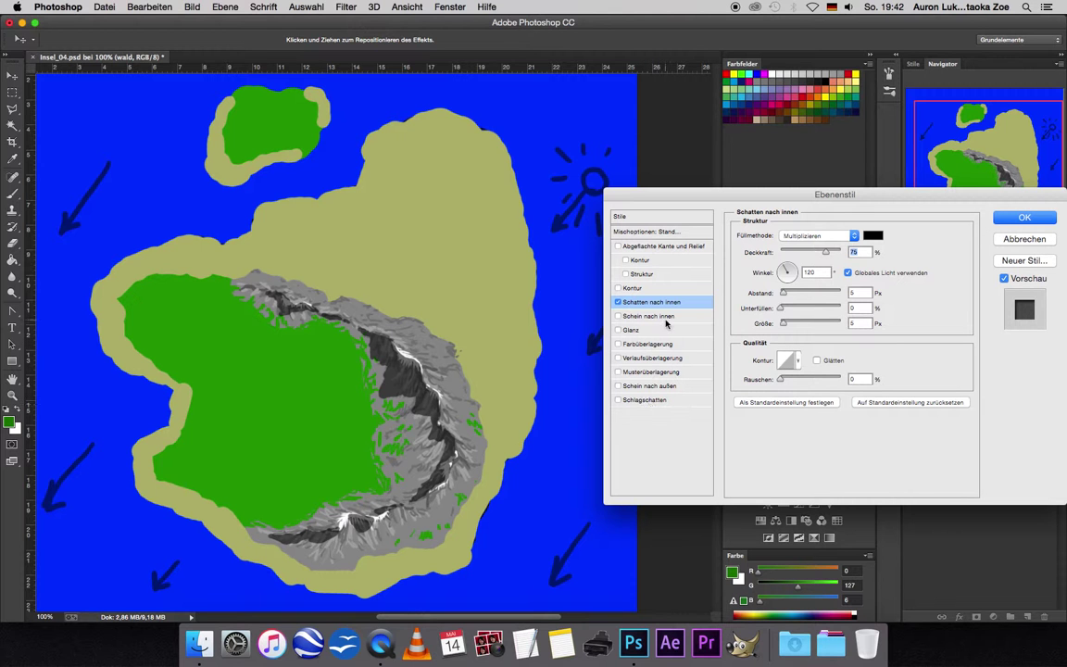
left_click(663, 400)
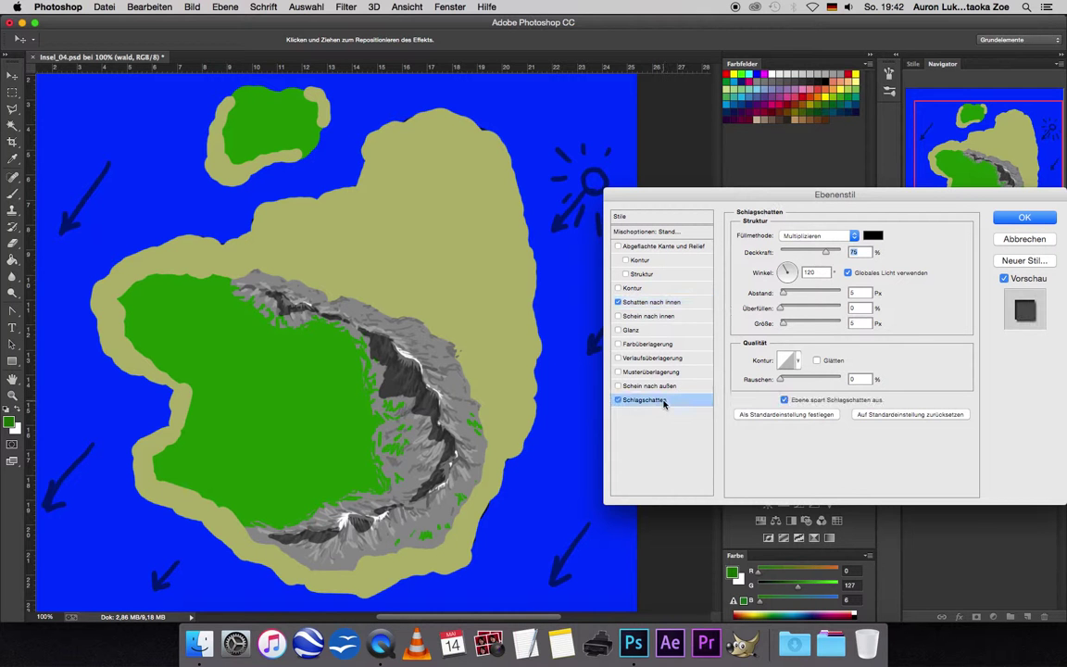
- Set the drop shadow to 51° angle, 12 px distance, 100% spread and 50% opacity
left_click(781, 277)
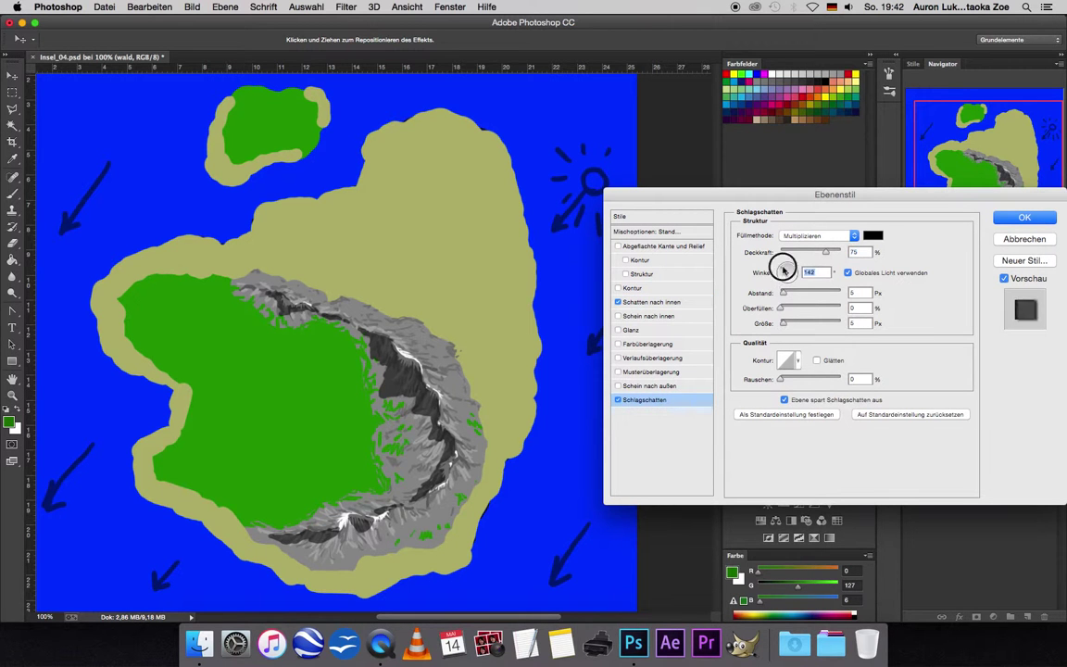
left_click_drag(781, 277, 797, 269)
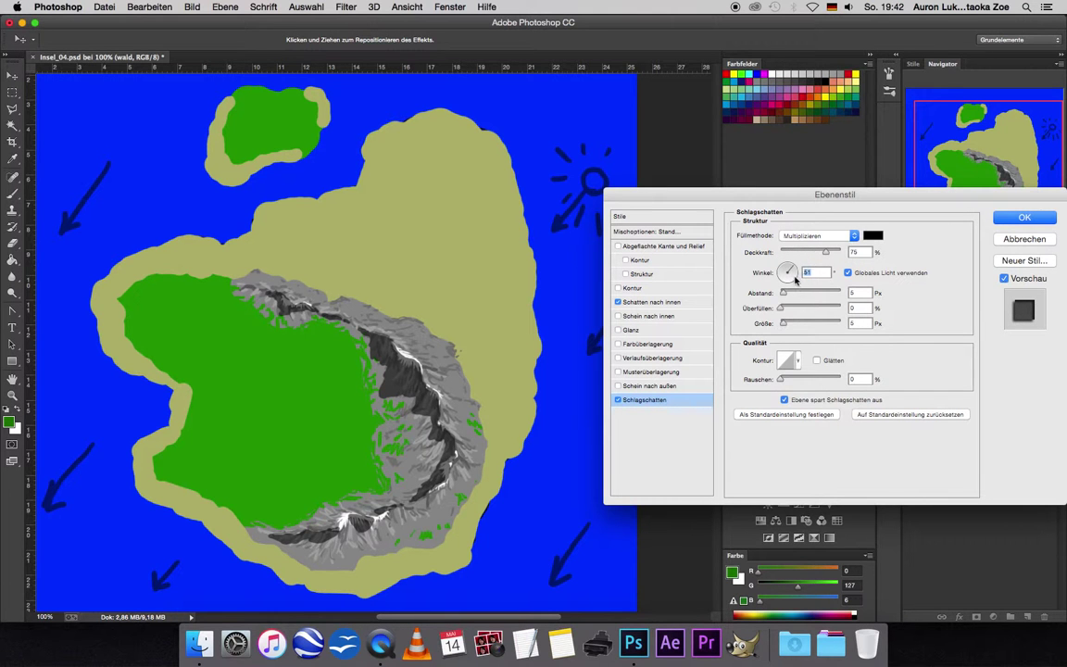
left_click(784, 295)
mouse_move(784, 294)
left_mouse_down()
mouse_move(815, 313)
mouse_move(851, 310)
left_mouse_up()
left_click(785, 325)
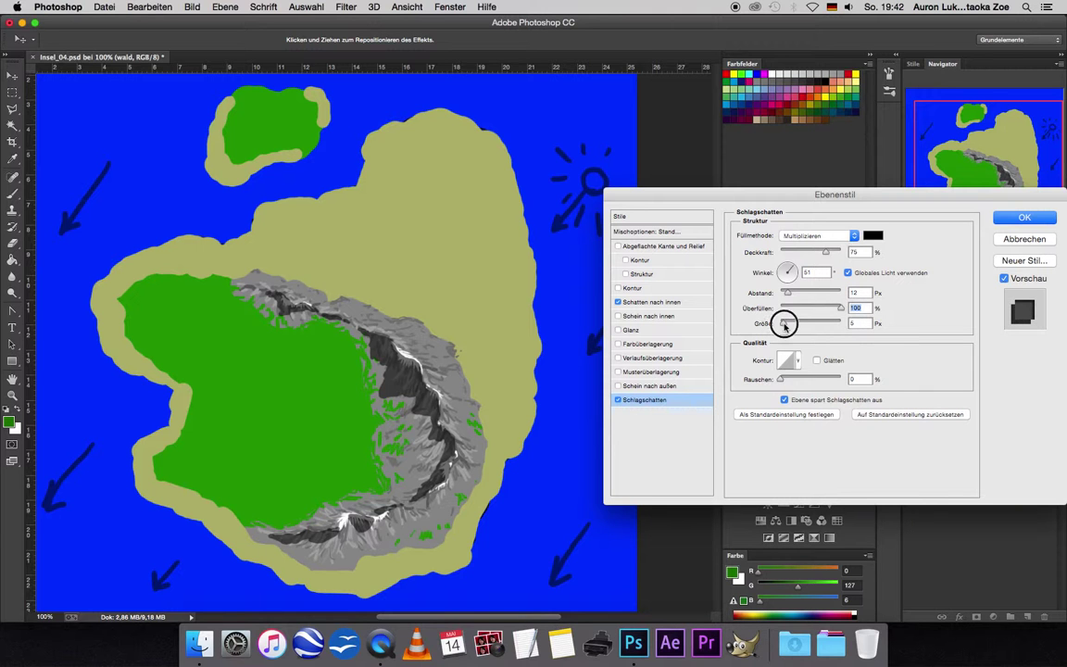
mouse_move(784, 324)
left_mouse_down()
mouse_move(802, 327)
mouse_move(778, 324)
left_mouse_up()
left_click_drag(829, 252, 810, 253)
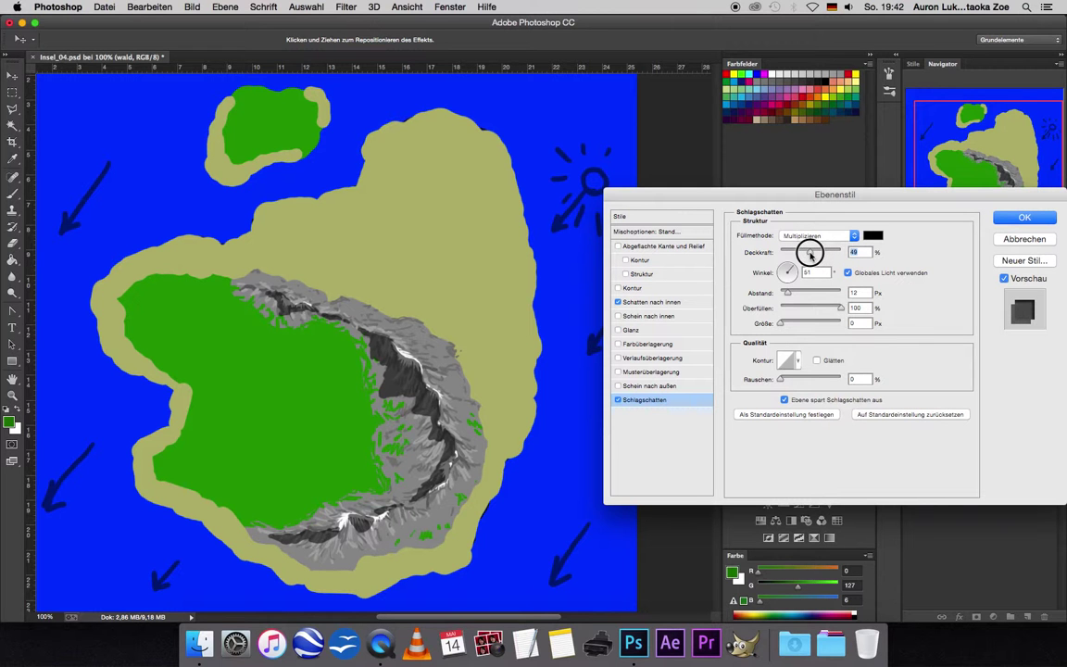
left_click_drag(811, 253, 812, 253)
left_click(1023, 218)
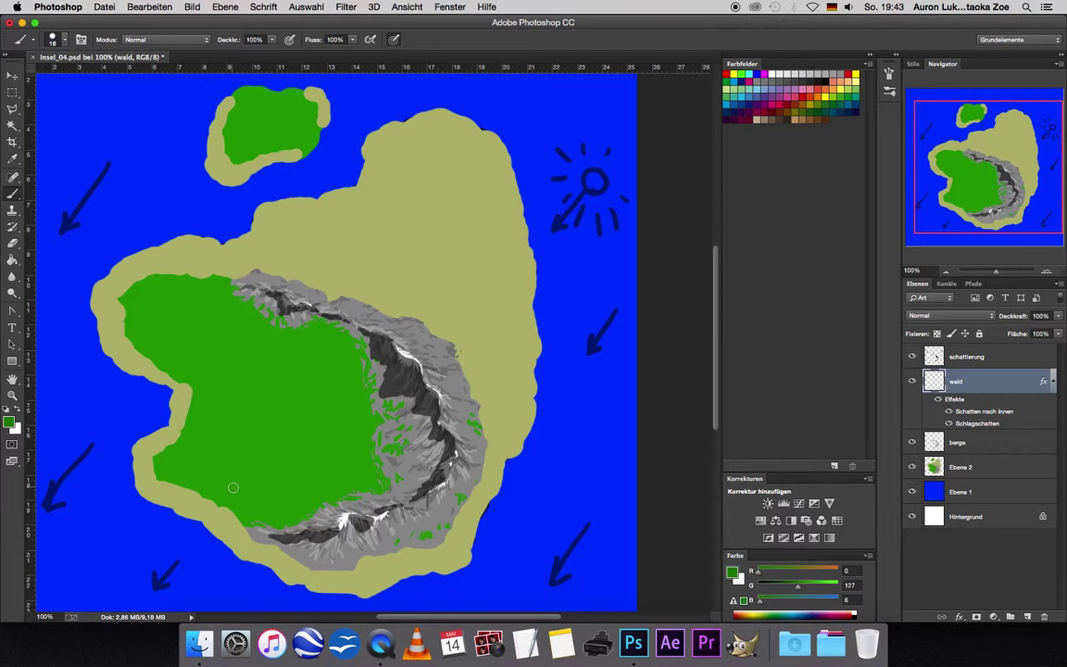
- Paint a first forest tree dab and switch off wald's inner shadow, keeping the drop shadow
left_click_drag(231, 488, 230, 490)
double_click(983, 397)
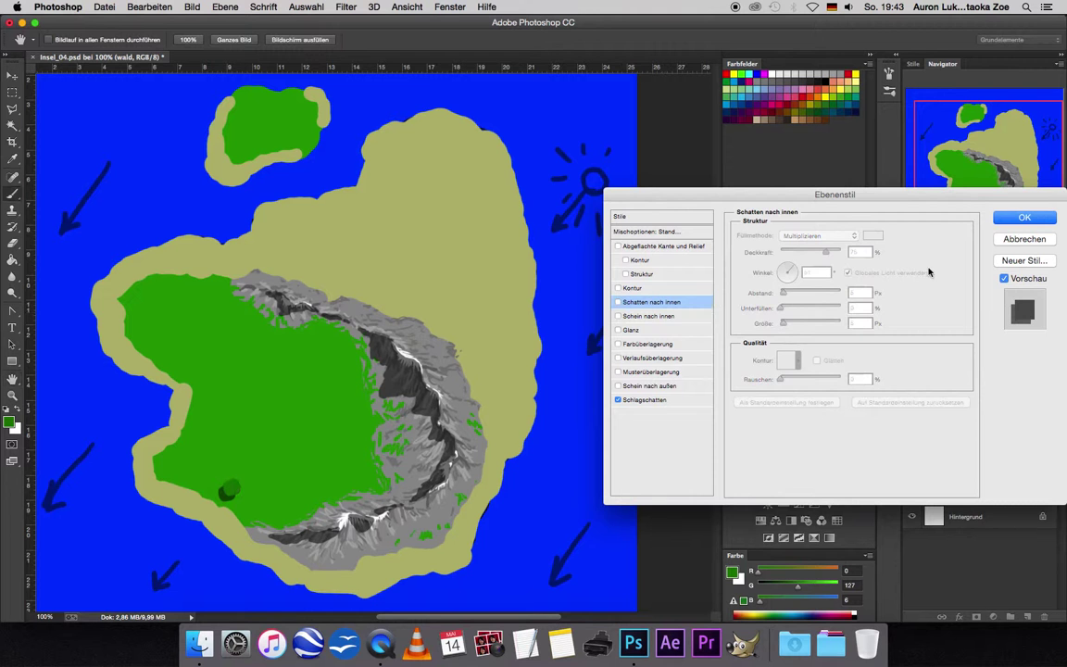
key("Return")
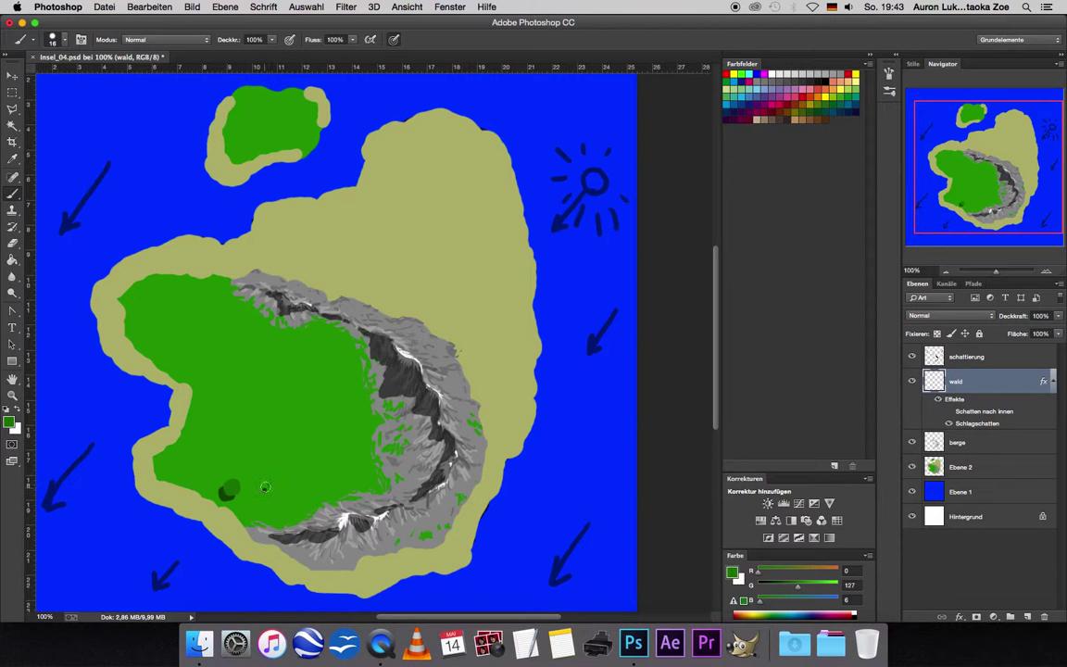
- Stamp dark-green tree dabs across the lower and left parts of the forest
left_click(230, 477)
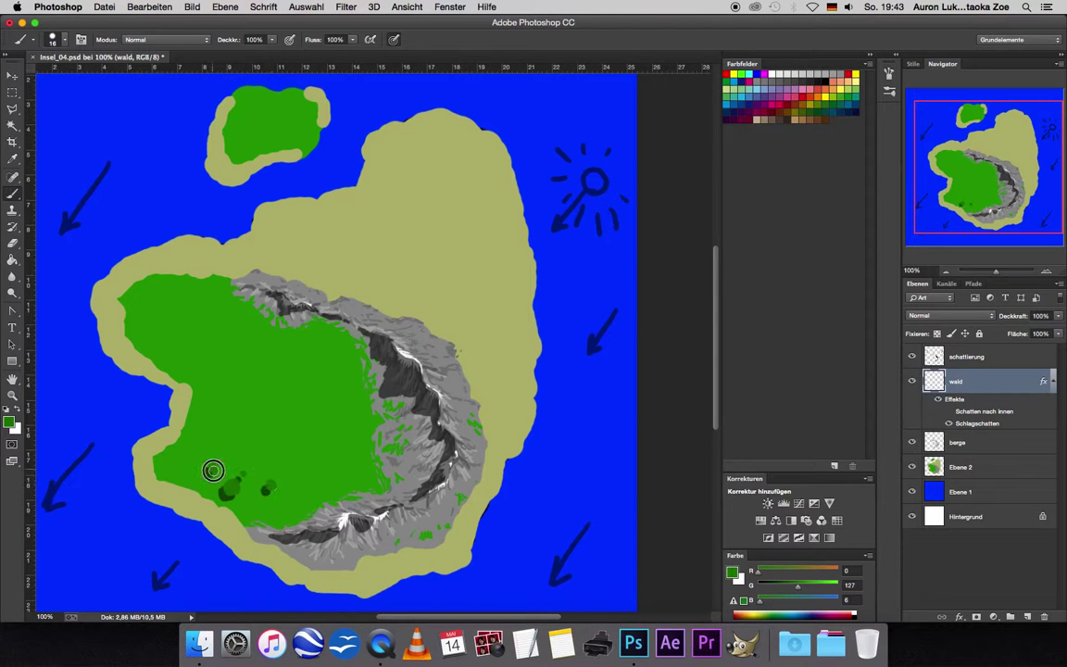
left_click(208, 473)
left_click(176, 466)
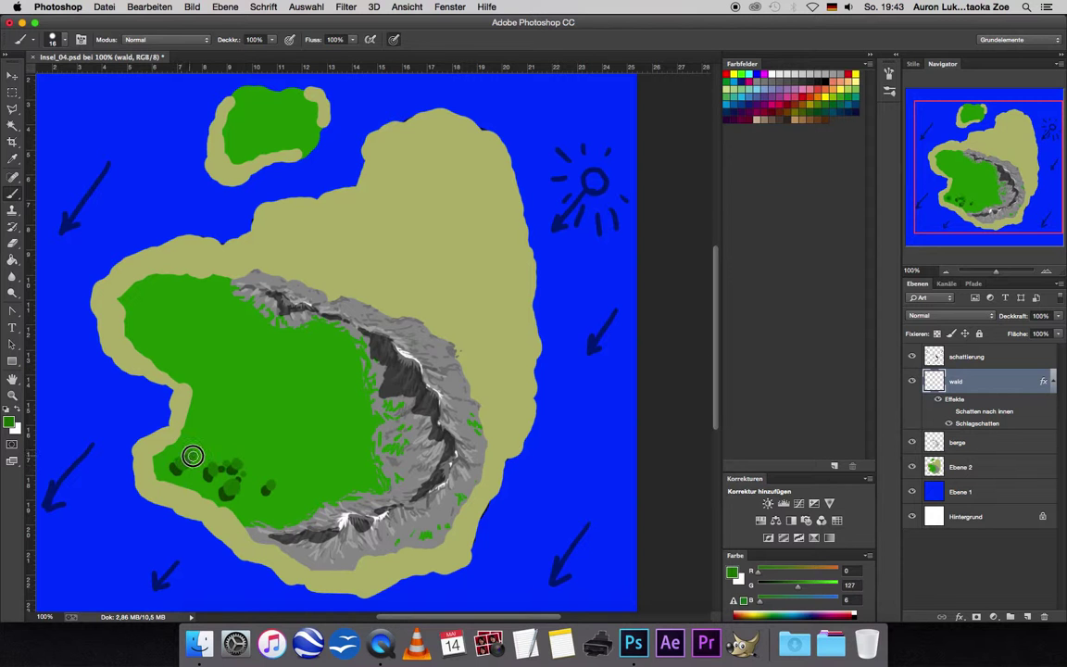
left_click(228, 457)
left_click(208, 453)
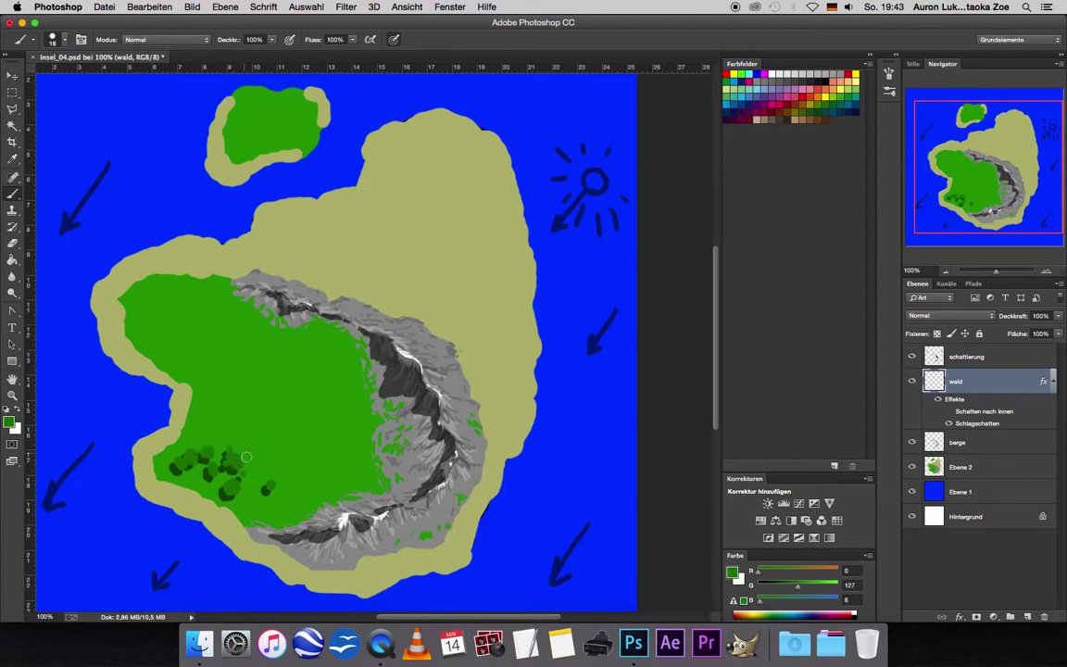
left_click(264, 467)
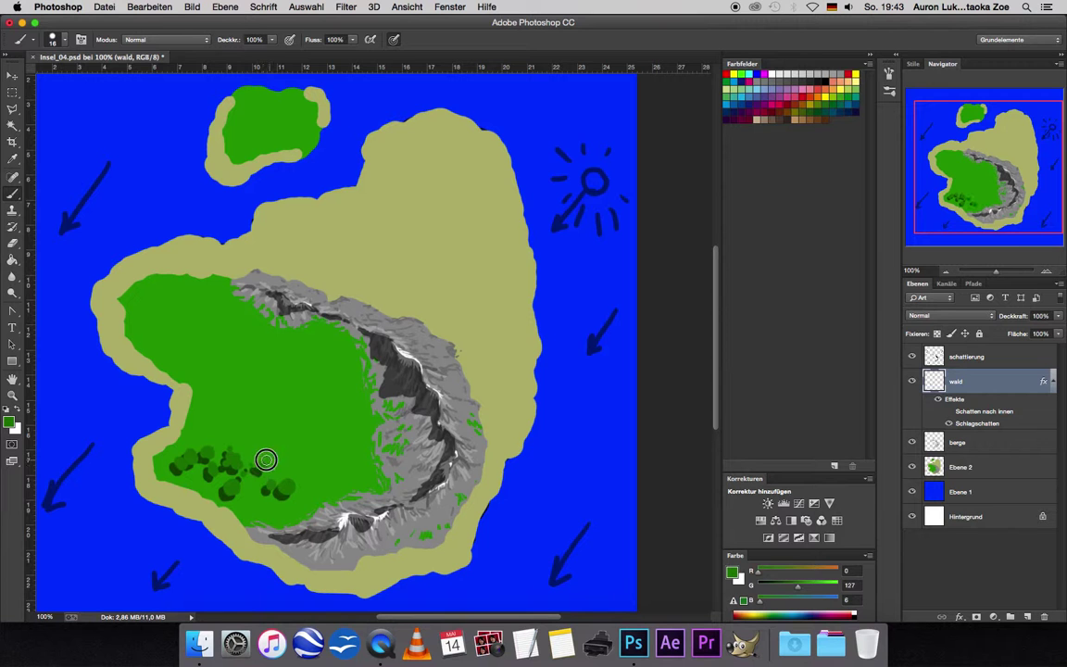
left_click(279, 488)
left_click(341, 484)
left_click(351, 476)
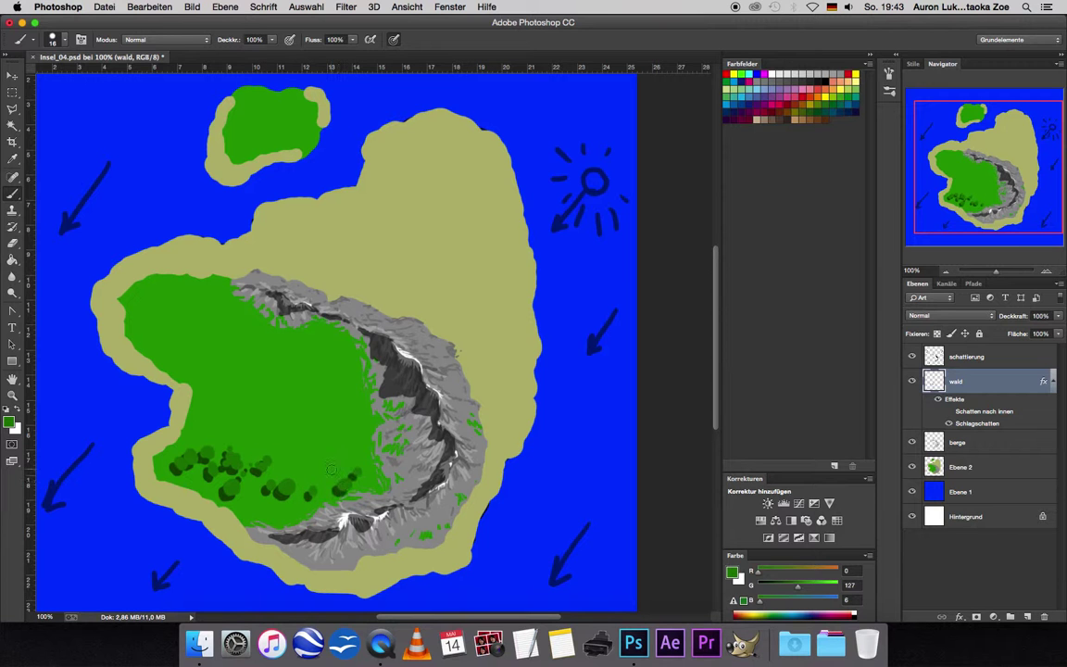
left_click(326, 448)
left_click(267, 430)
left_click(192, 417)
left_click(196, 436)
left_click(211, 448)
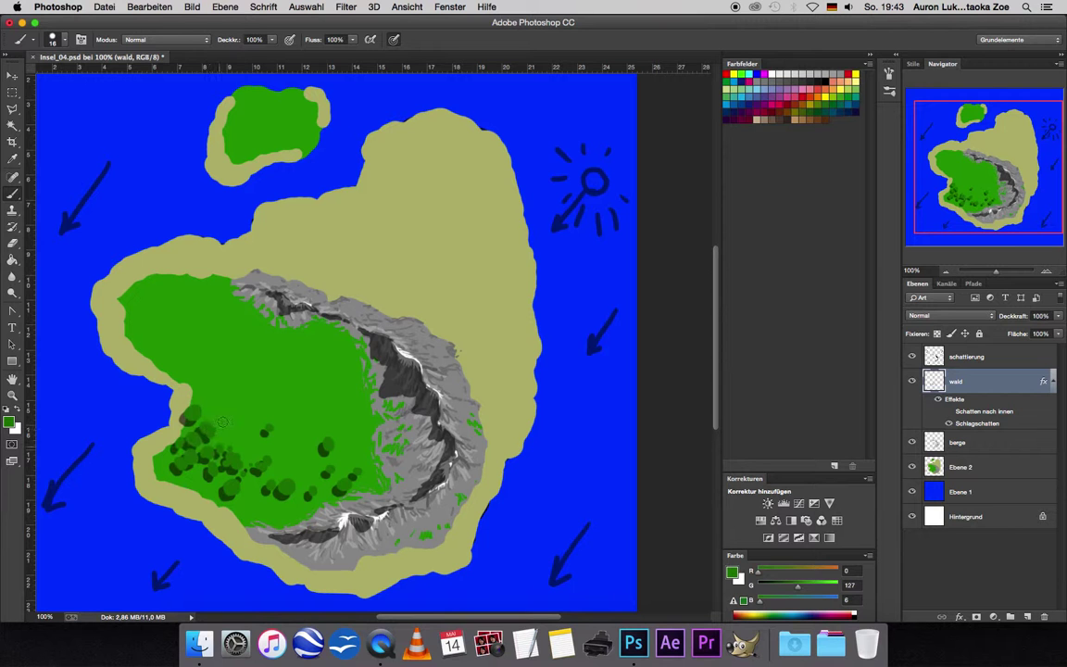
- Add trees along the forest's western edge, then undo a stray heart-shaped blob
left_click(194, 384)
left_click(186, 372)
left_click(171, 365)
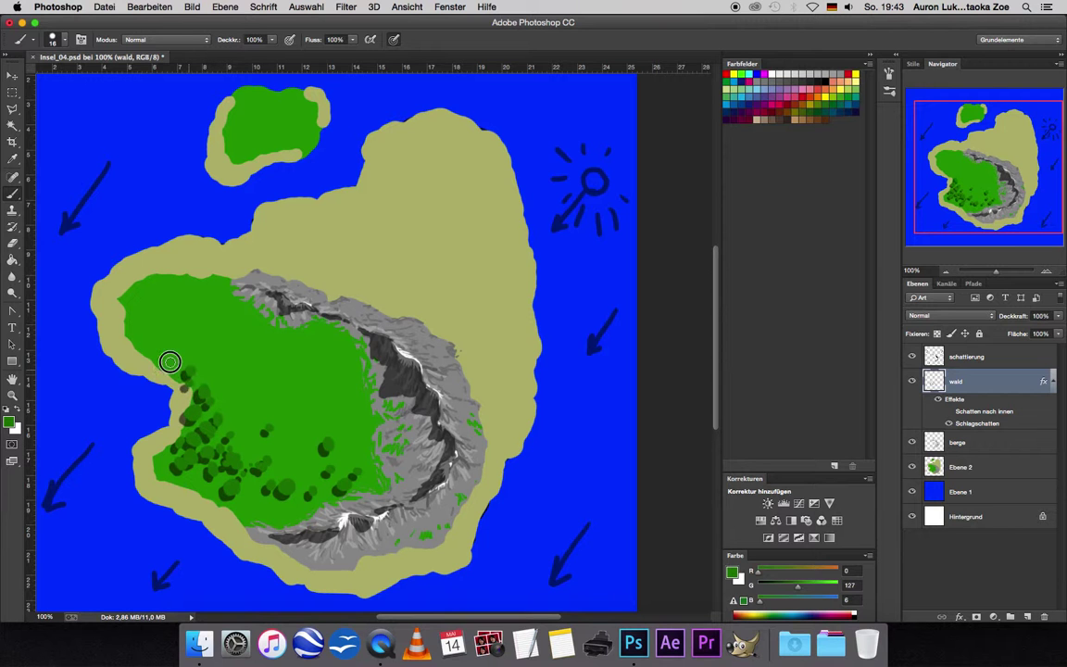
left_click(165, 352)
left_click(136, 343)
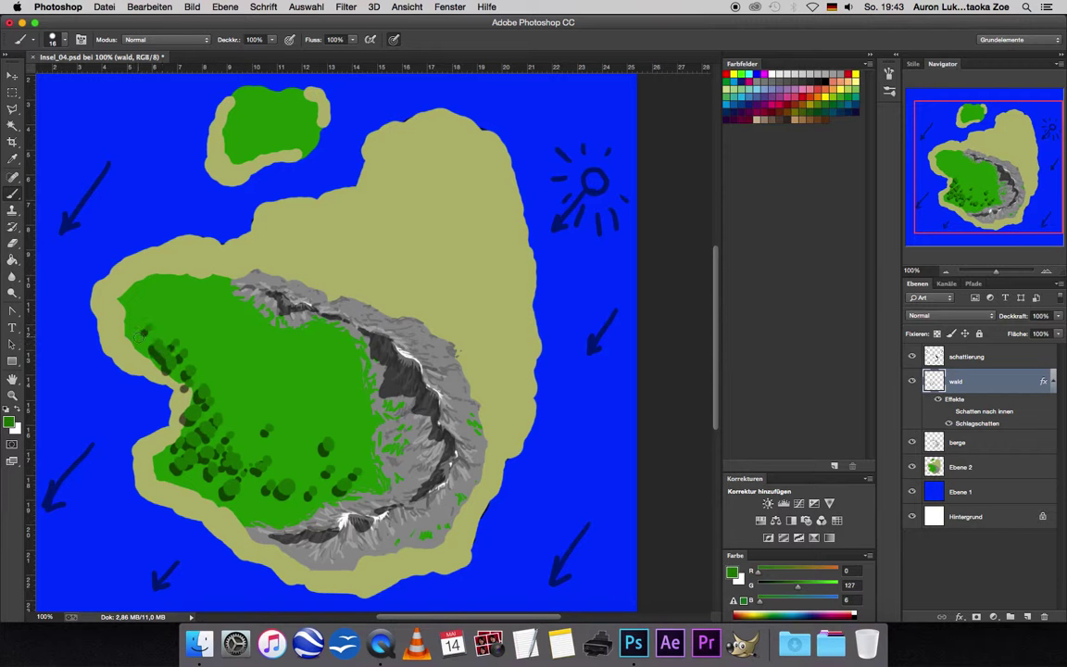
left_click(153, 318)
left_click(225, 383)
left_click(242, 404)
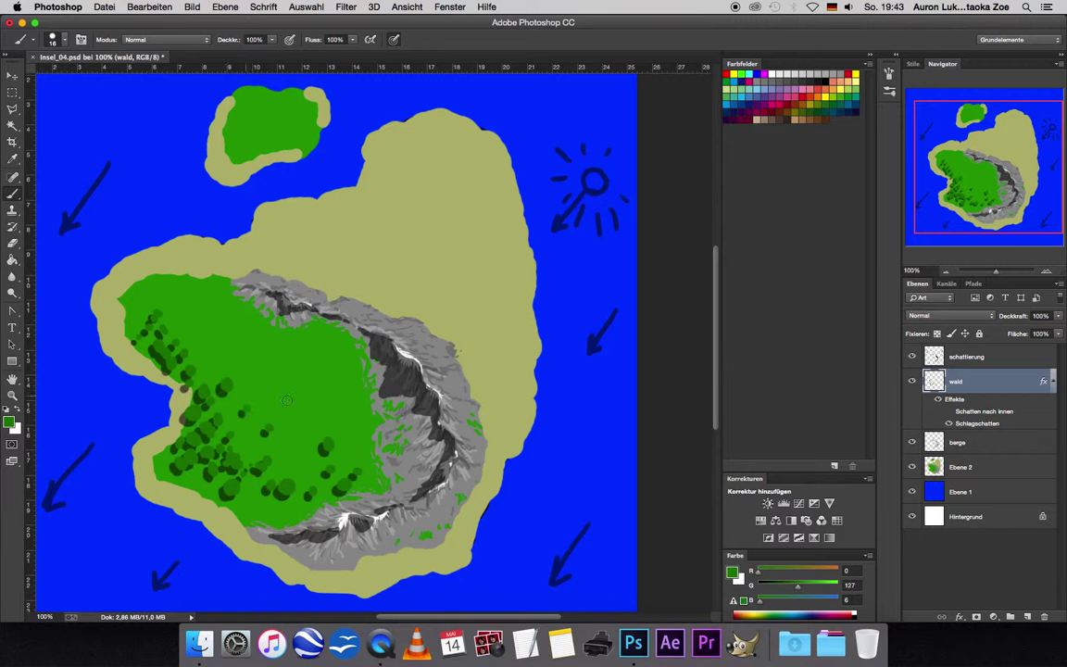
mouse_move(293, 390)
left_mouse_down()
mouse_move(302, 424)
mouse_move(326, 391)
left_mouse_up()
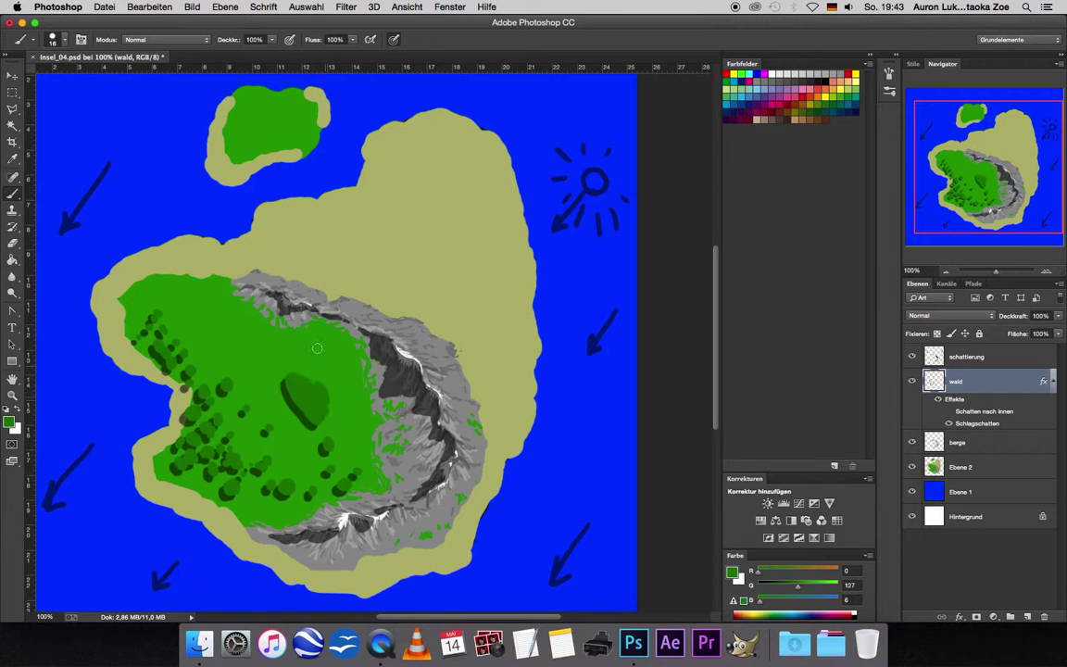
left_click(105, 7)
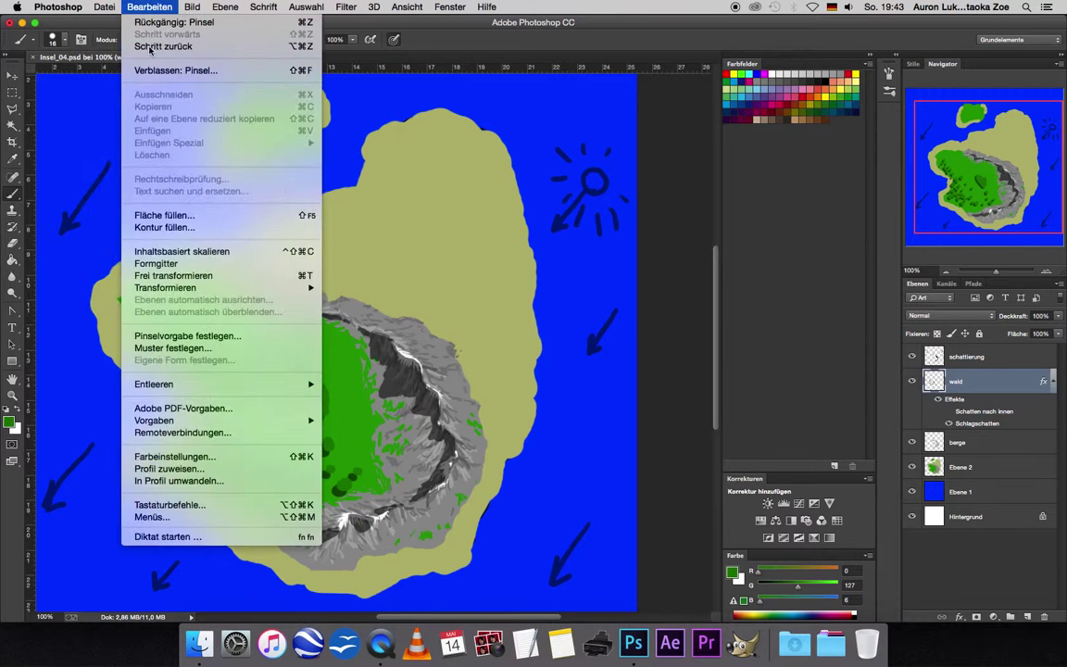
left_click(163, 21)
- Add trees in the central forest, along the western coast and near the southern coast
left_click(262, 402)
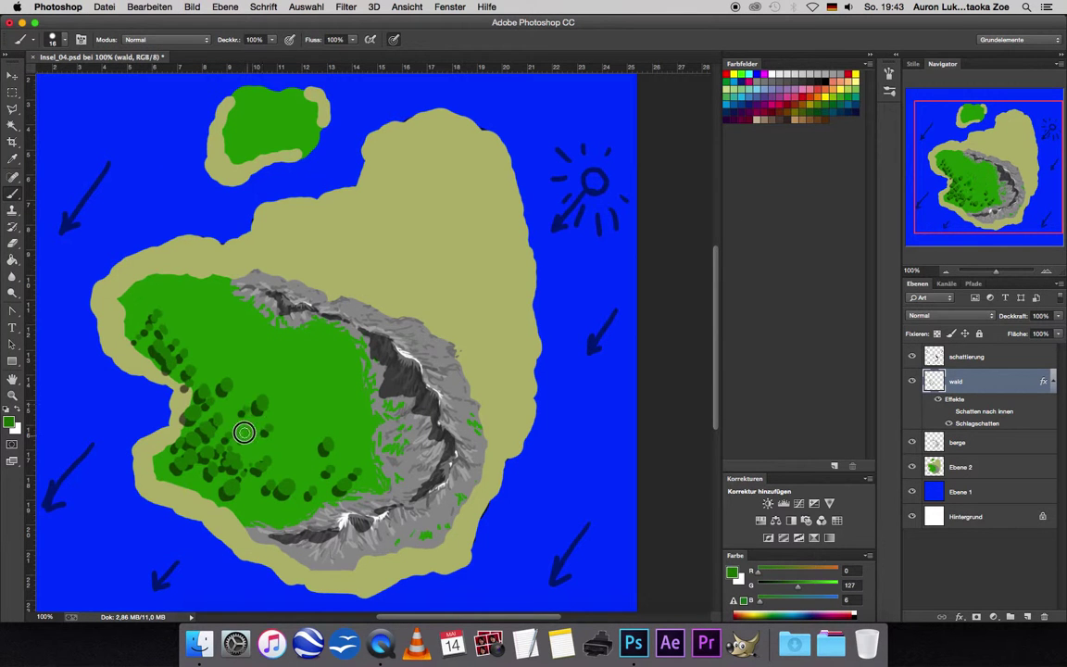
left_click(241, 434)
left_click(208, 374)
left_click(190, 343)
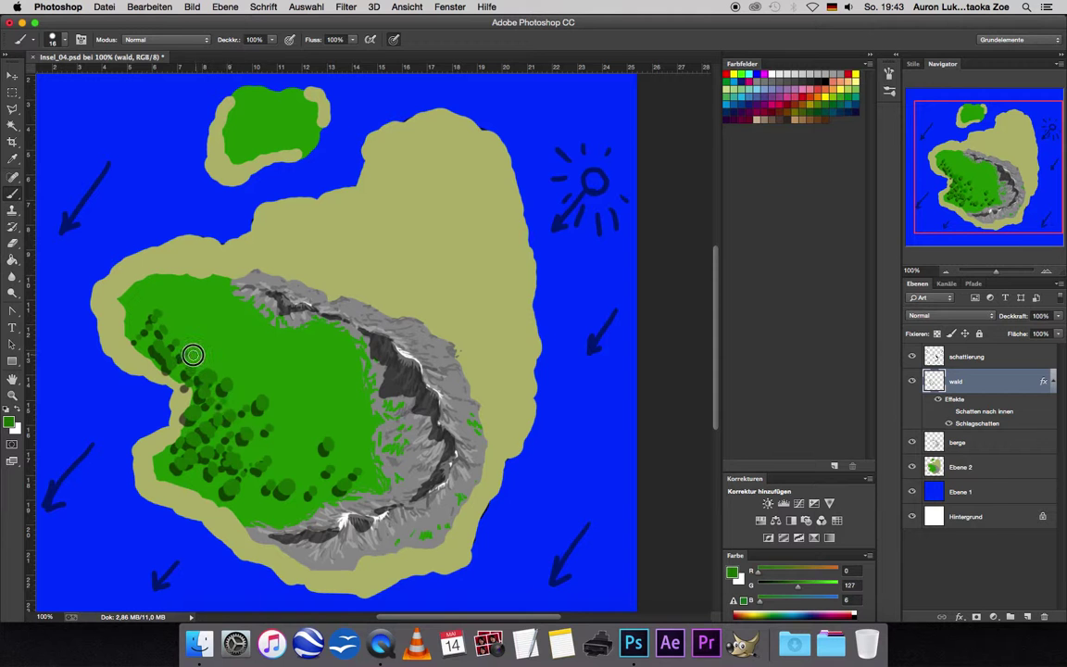
left_click(173, 321)
left_click(132, 311)
left_click(123, 295)
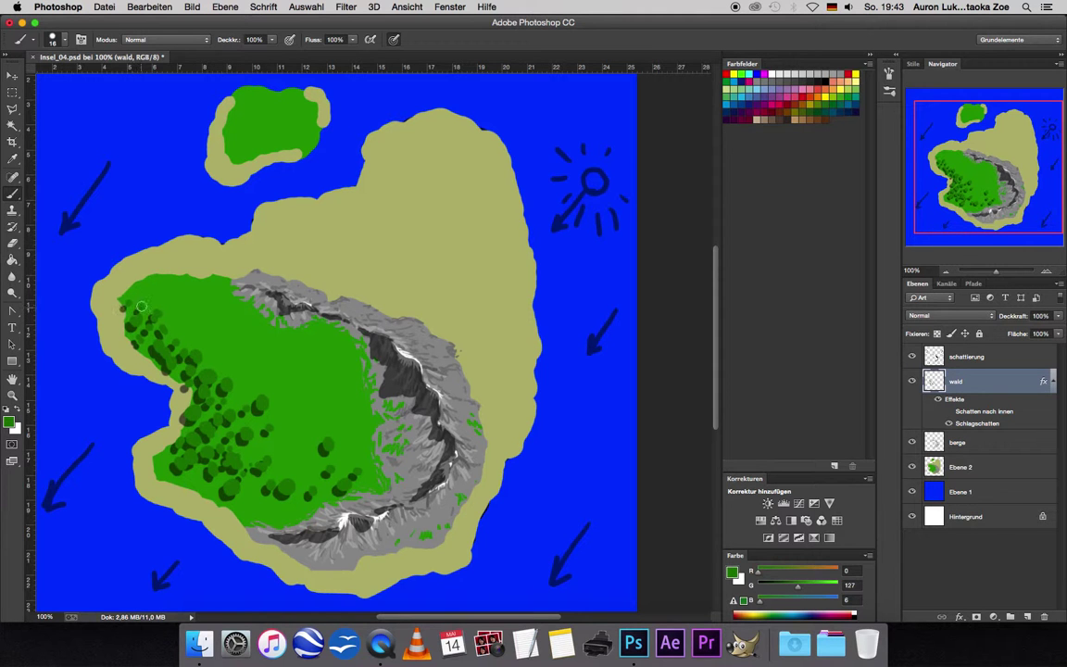
left_click(252, 503)
left_click(261, 499)
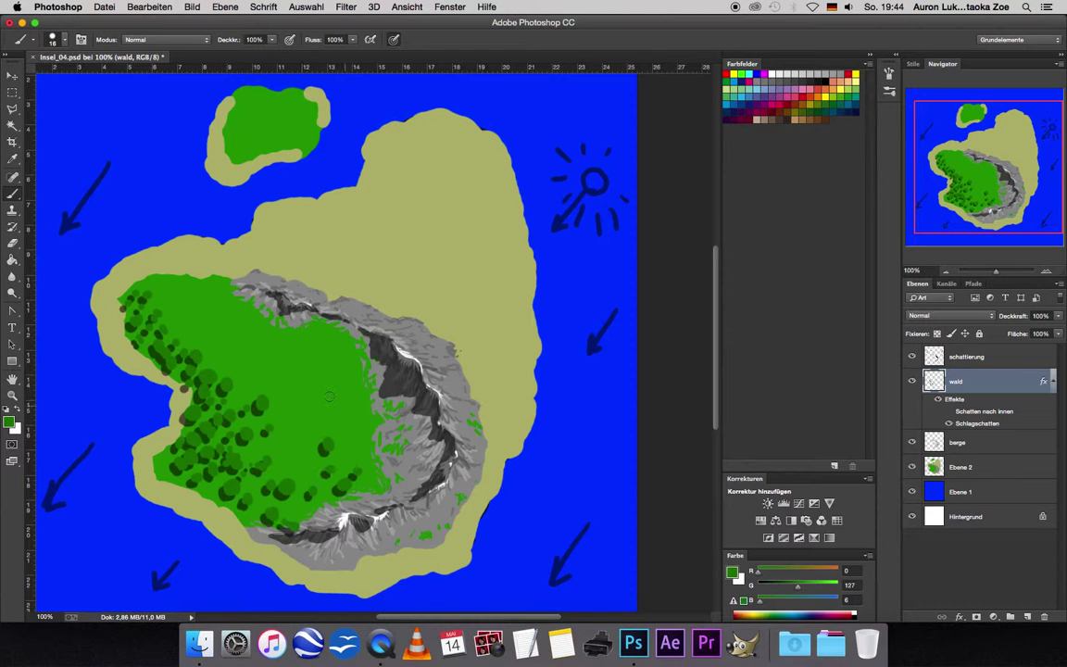
left_click(321, 391)
left_click(329, 393)
left_click(351, 374)
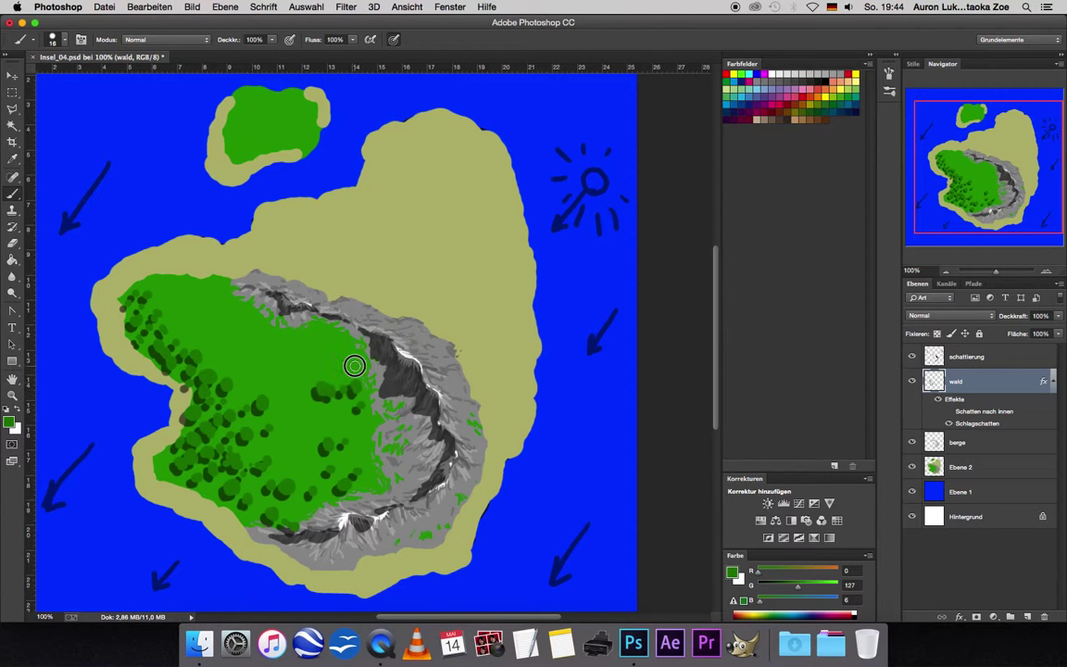
left_click(335, 426)
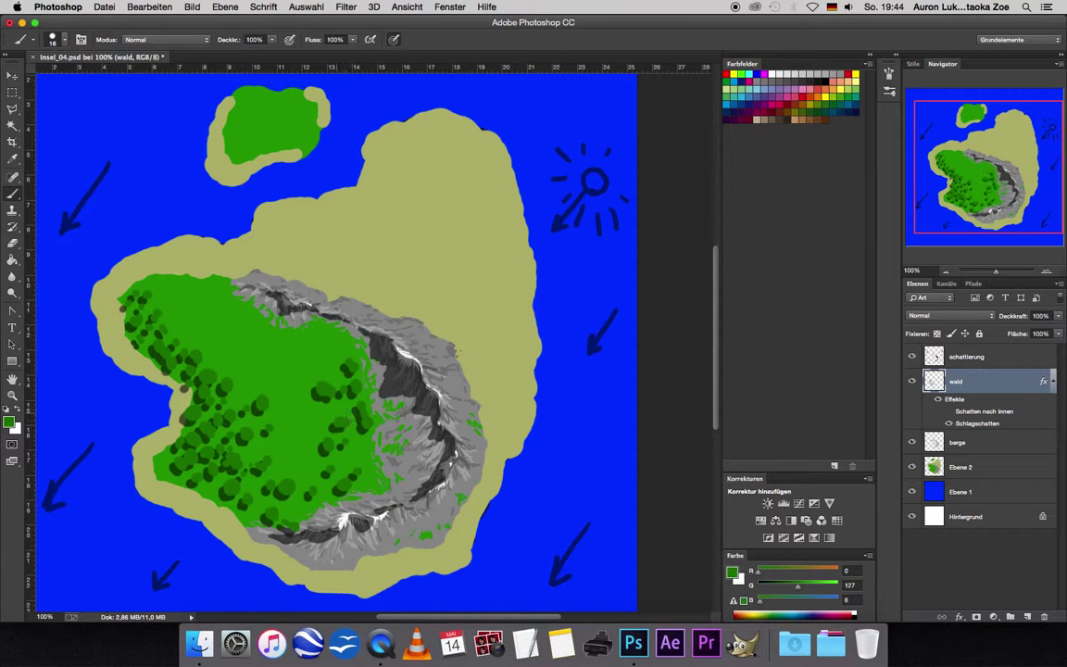
- Add trees along the mountain border, the upper-left forest edge and the centre
left_click(333, 398)
left_click(337, 375)
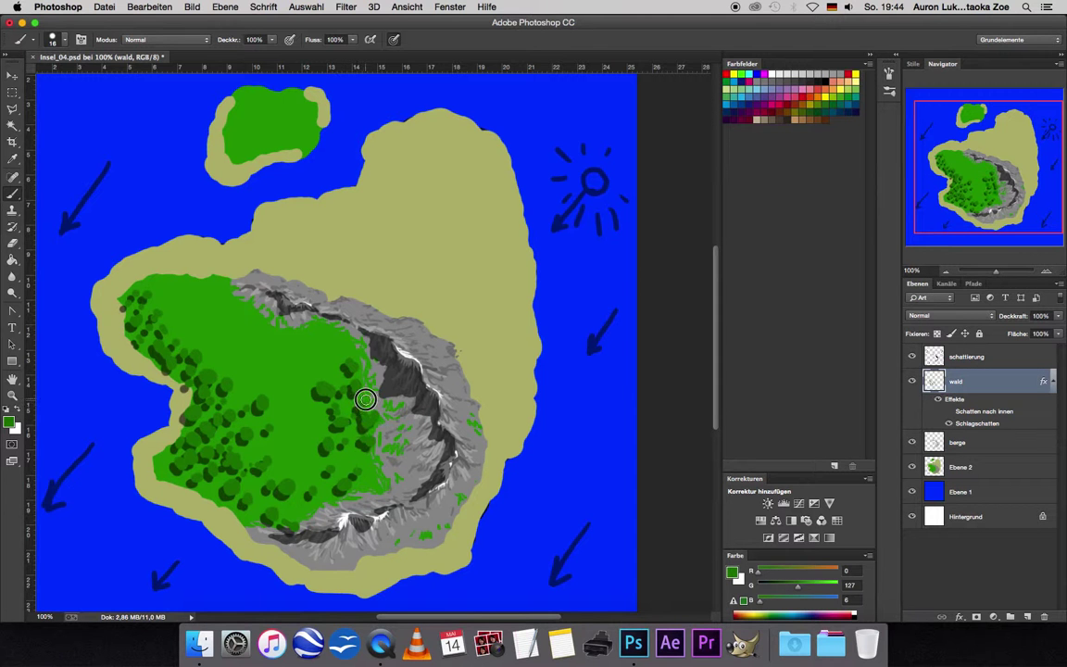
left_click(328, 352)
left_click(337, 340)
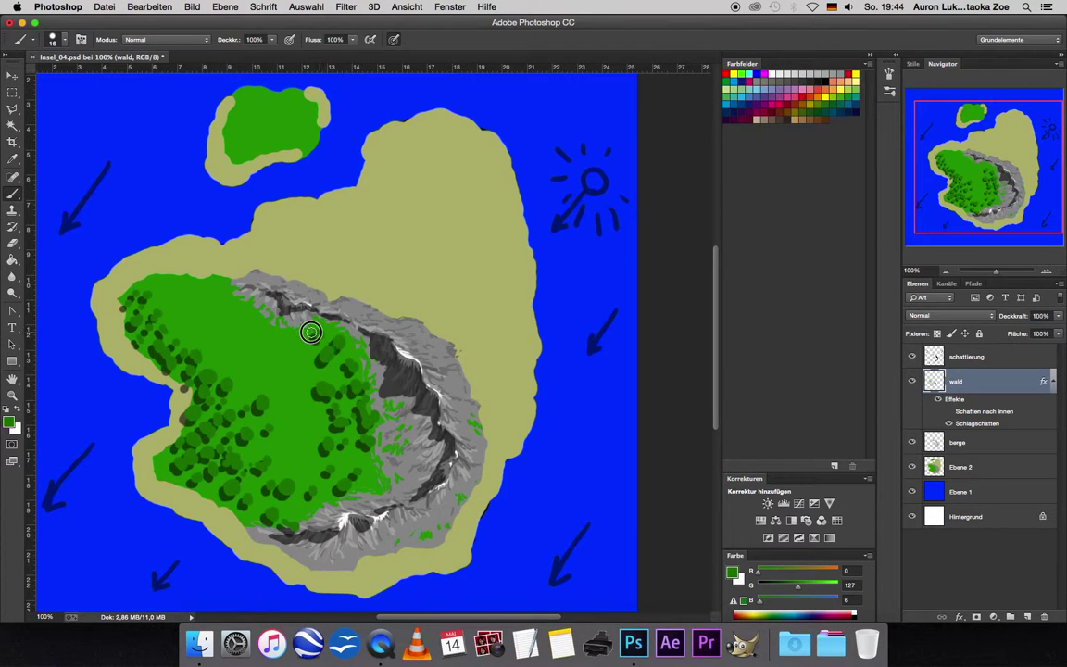
left_click(237, 313)
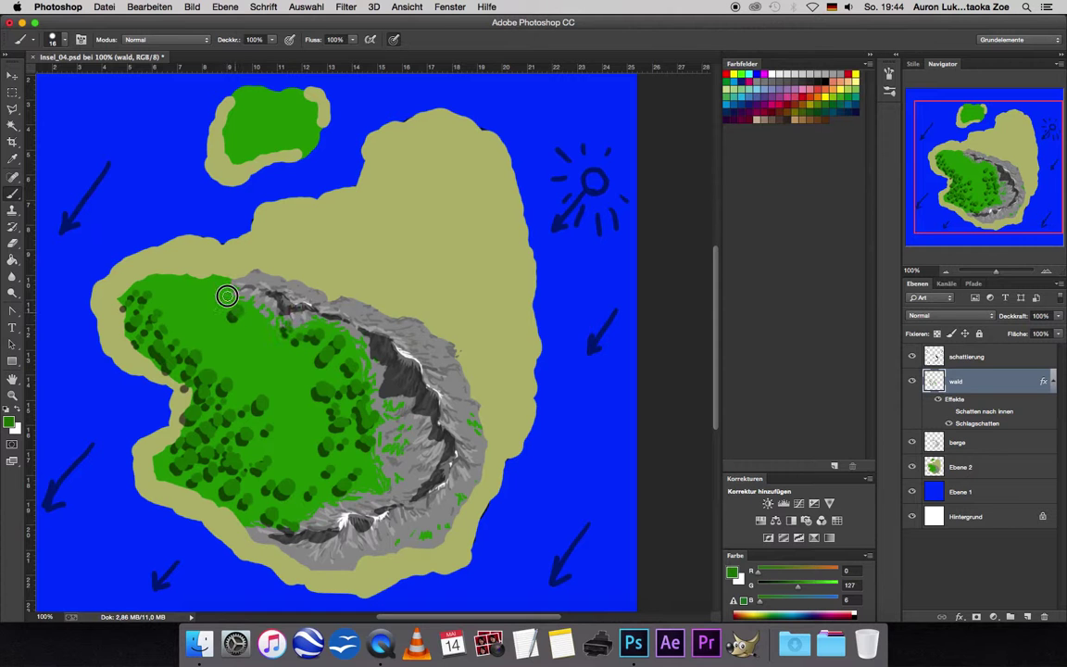
left_click(198, 293)
left_click(155, 282)
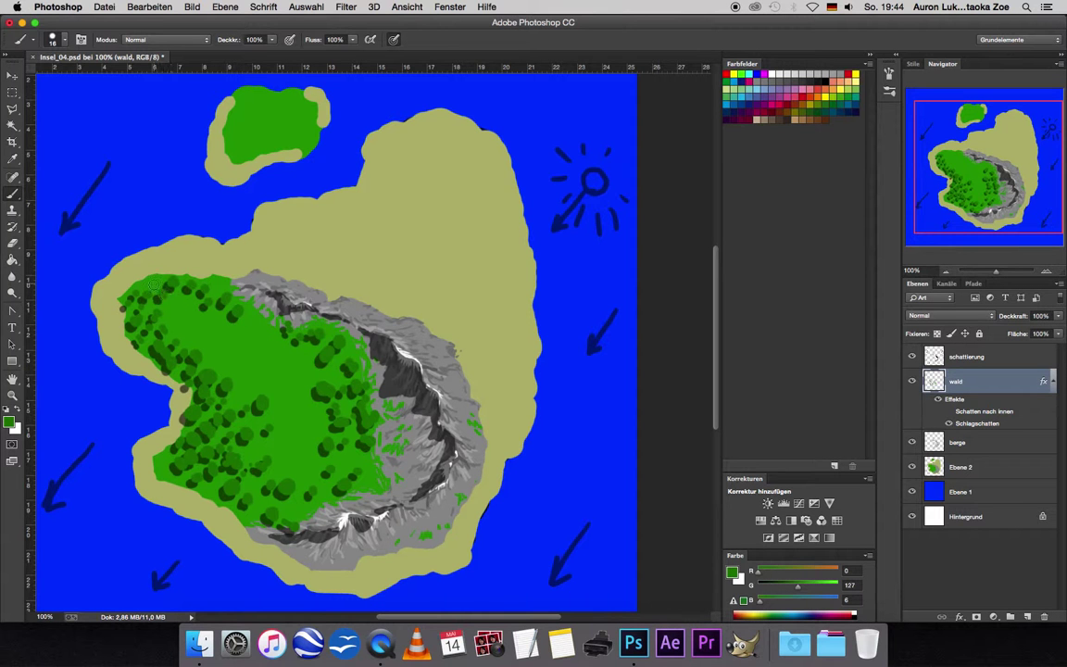
left_click(164, 278)
left_click(142, 285)
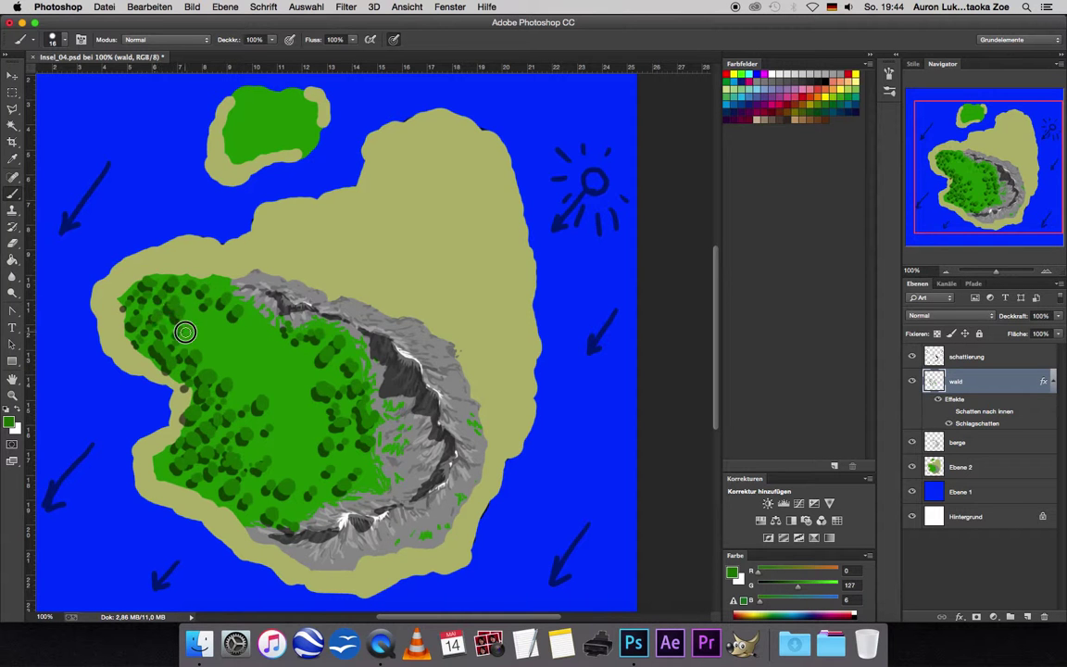
left_click(173, 291)
left_click(204, 343)
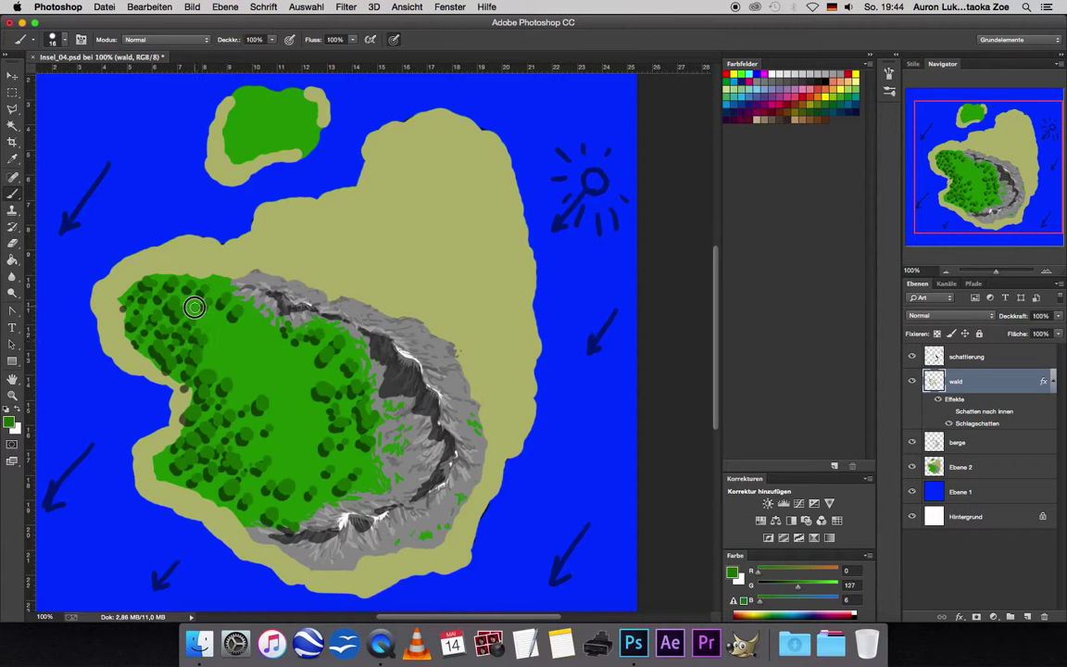
left_click(256, 347)
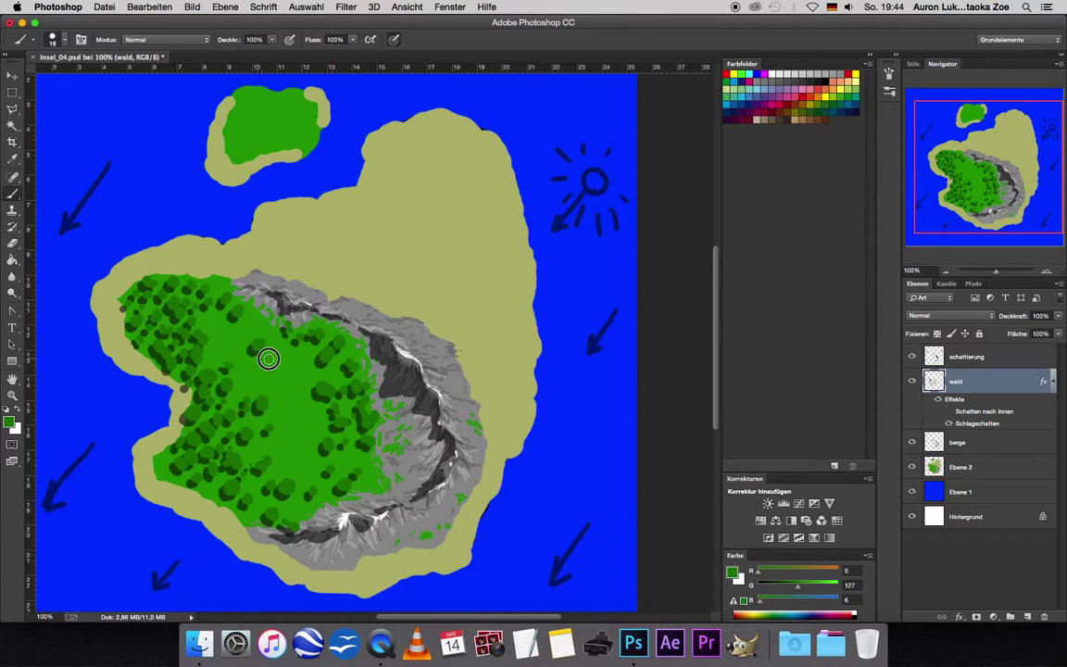
left_click(271, 372)
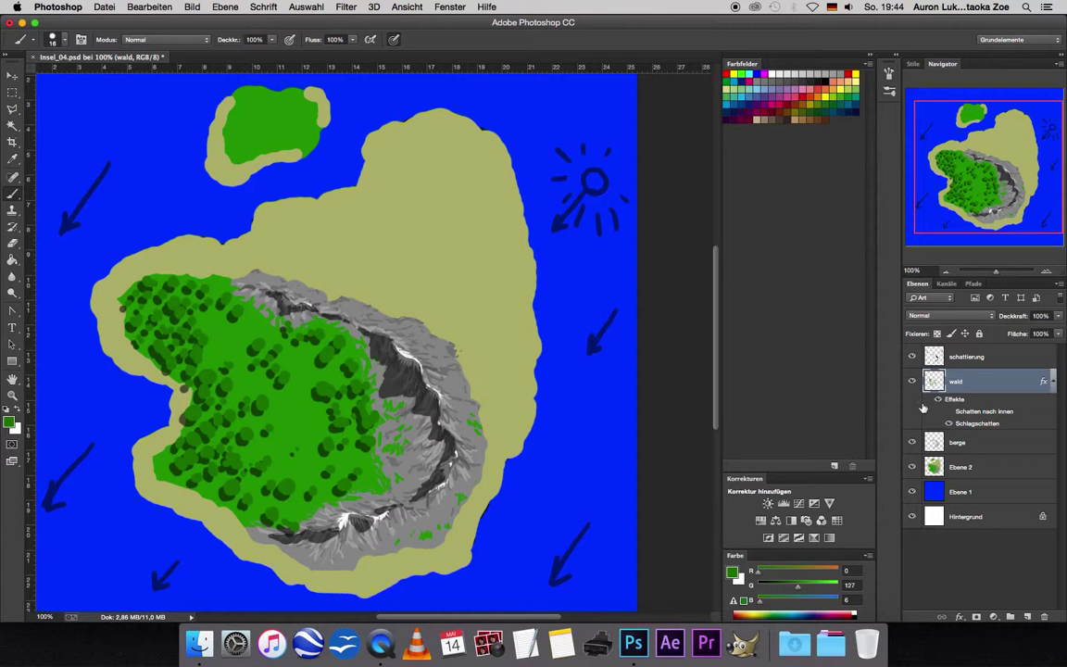
- Reduce the wald drop shadow distance from 12 px to about 6 px
double_click(977, 424)
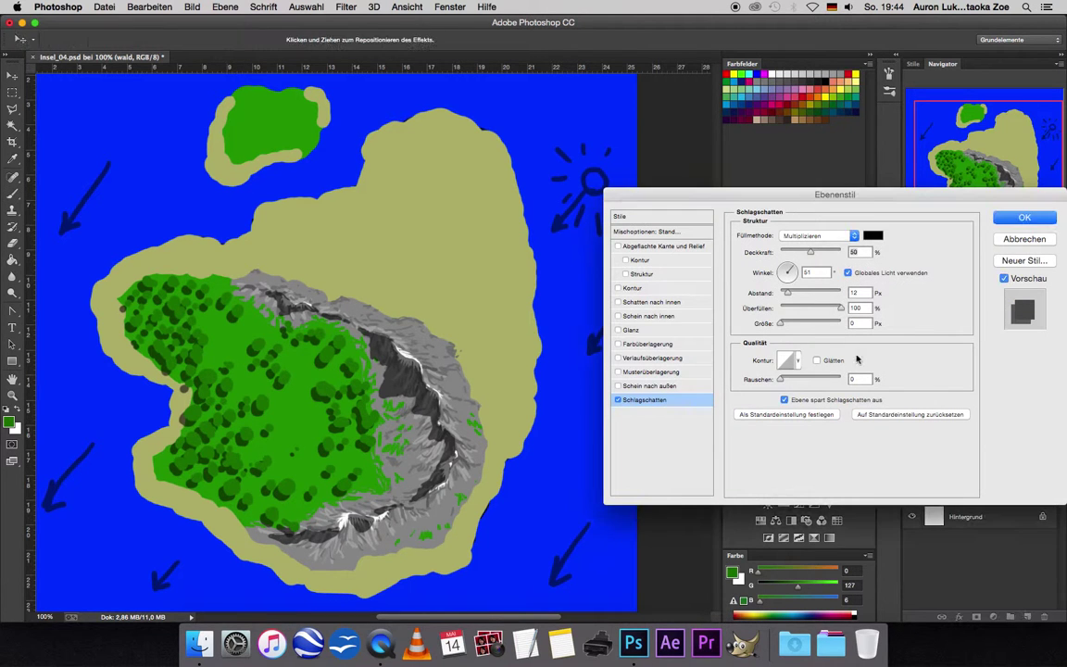
left_click(787, 293)
left_click_drag(787, 294, 782, 293)
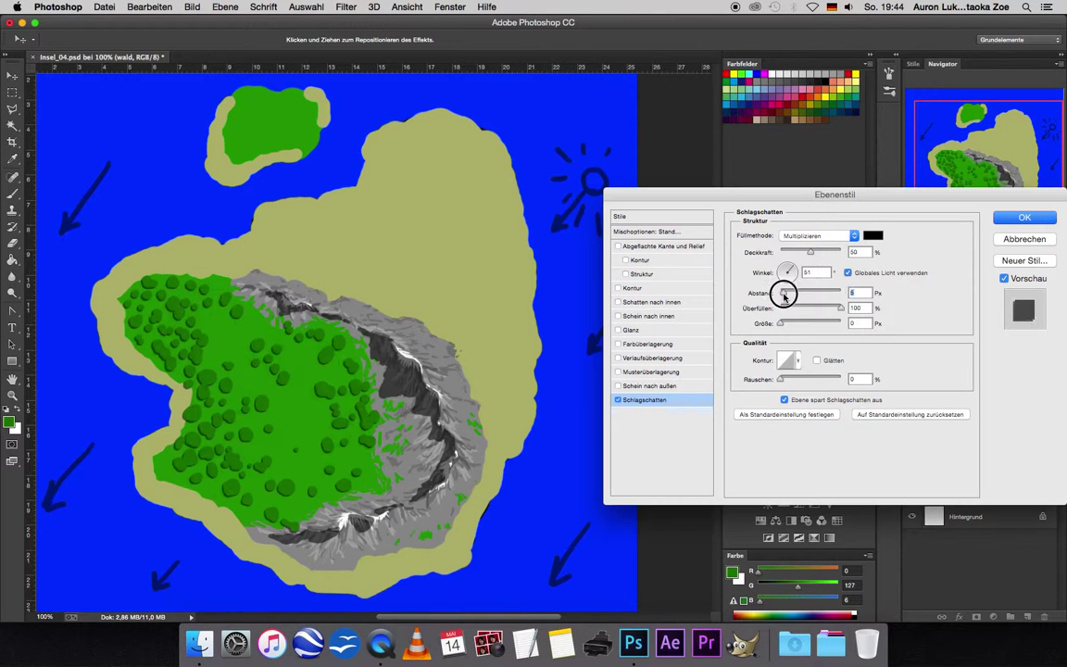
left_click_drag(783, 293, 785, 294)
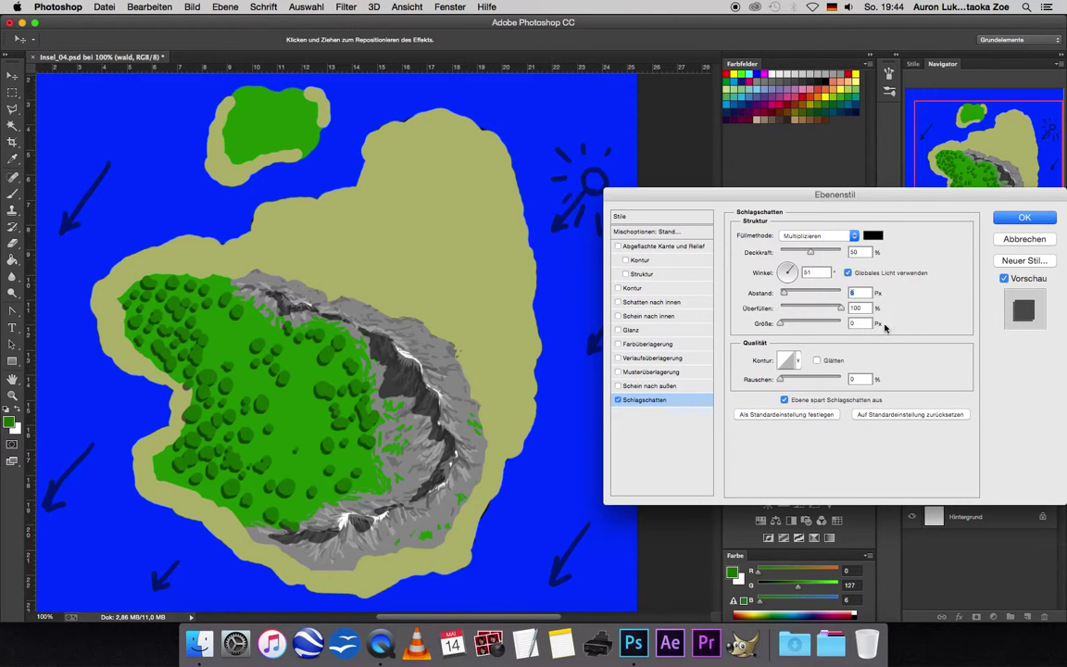
left_click(1025, 218)
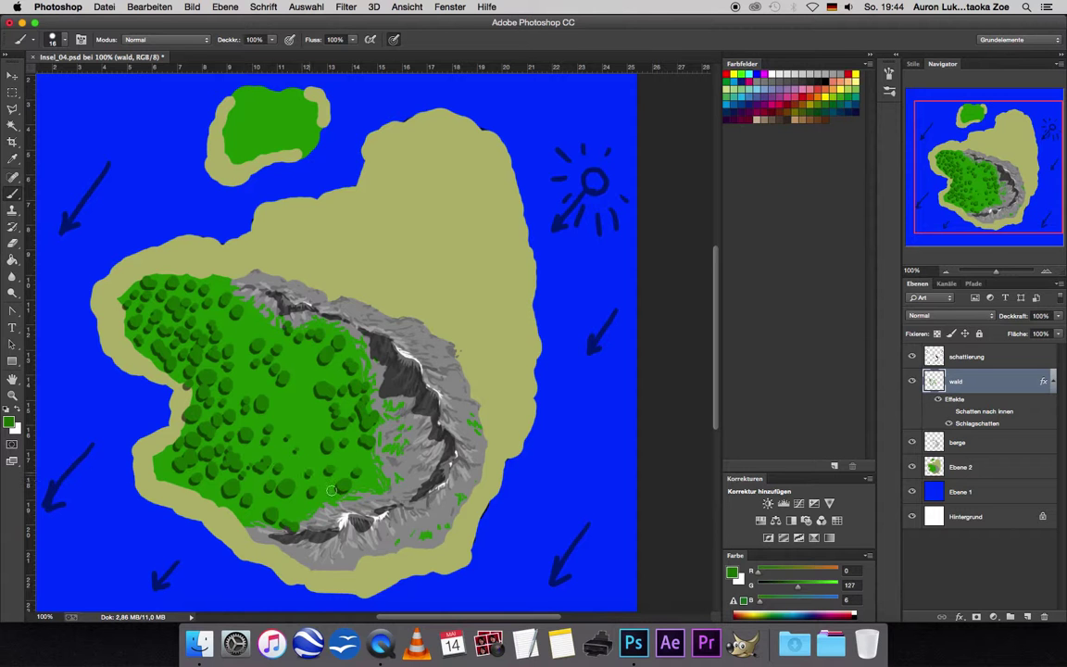
- Add tree dabs along the mountain edge and the lower-left and upper forest edges
left_click(413, 545)
left_click(424, 543)
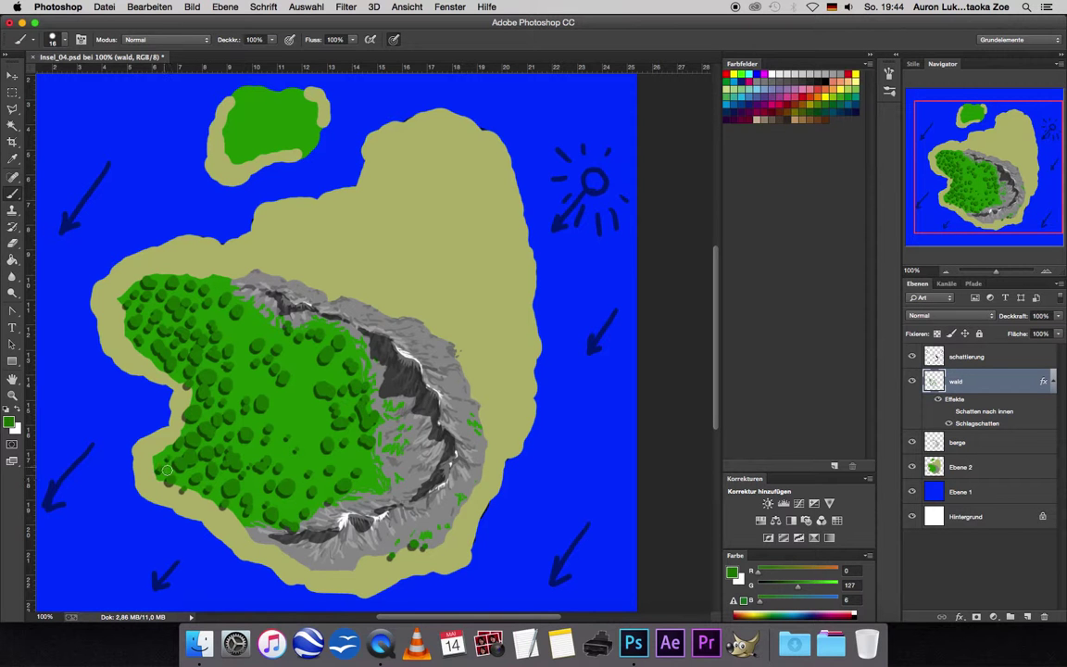
left_click_drag(162, 464, 193, 358)
left_click(240, 378)
left_click(216, 419)
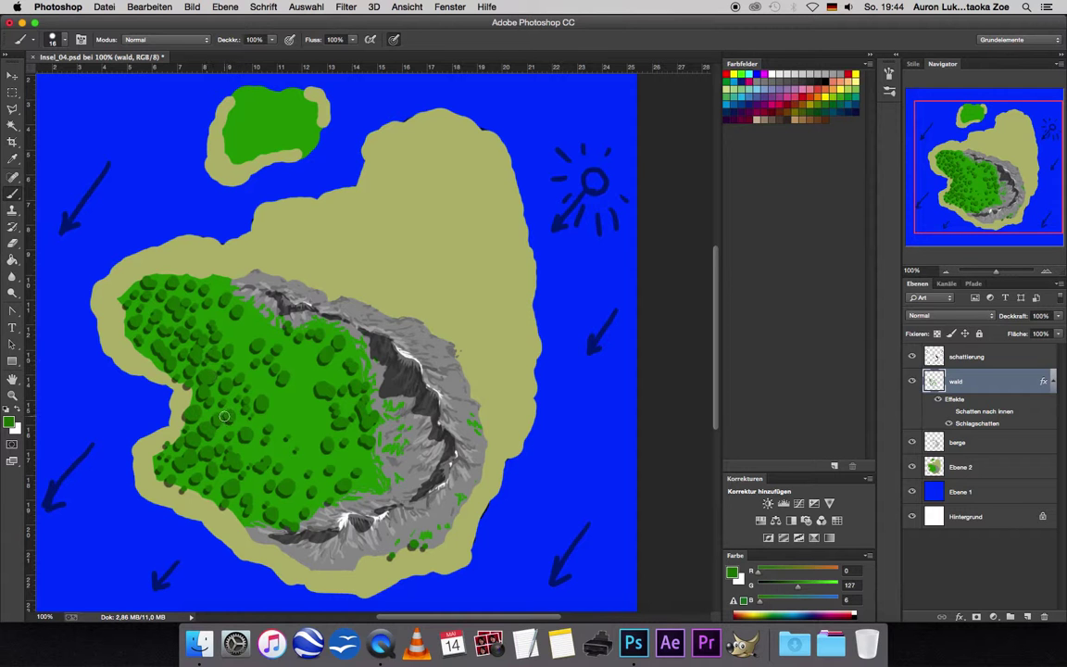
left_click(122, 279)
left_click(118, 309)
left_click(144, 271)
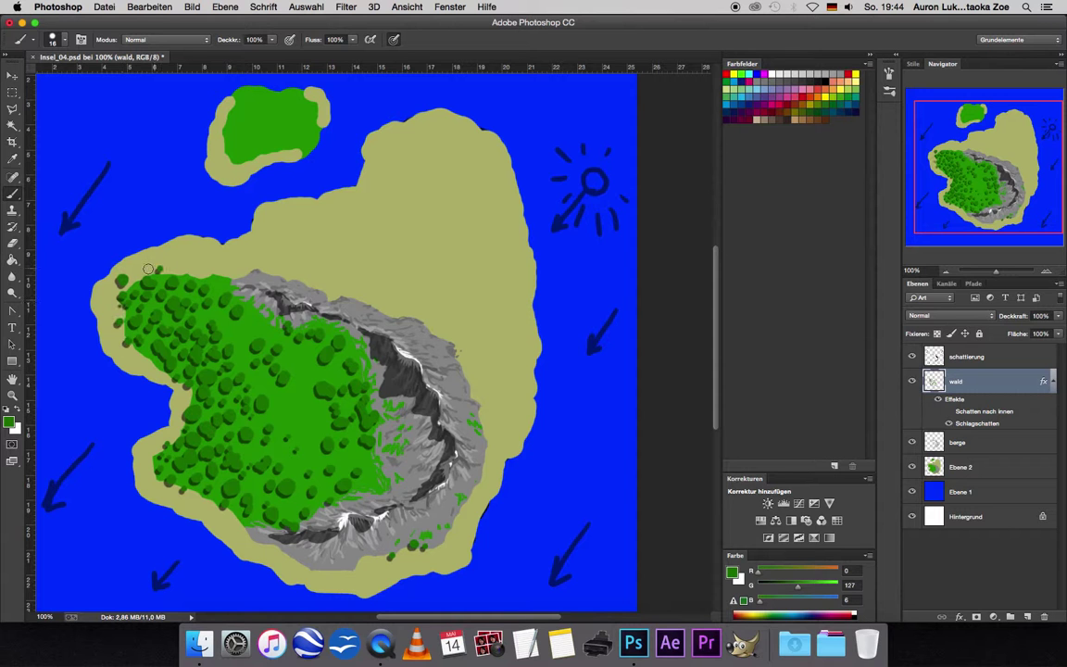
left_click(267, 279)
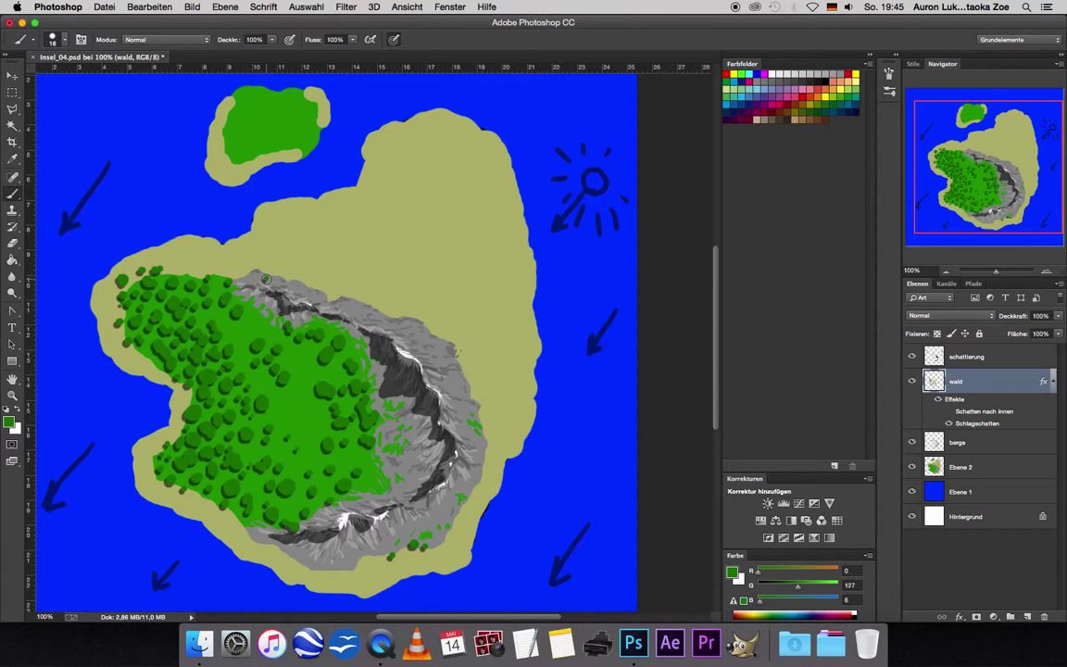
- Cover the small northern island with dark-green tree dabs
left_click(244, 152)
left_click(239, 140)
left_click(273, 145)
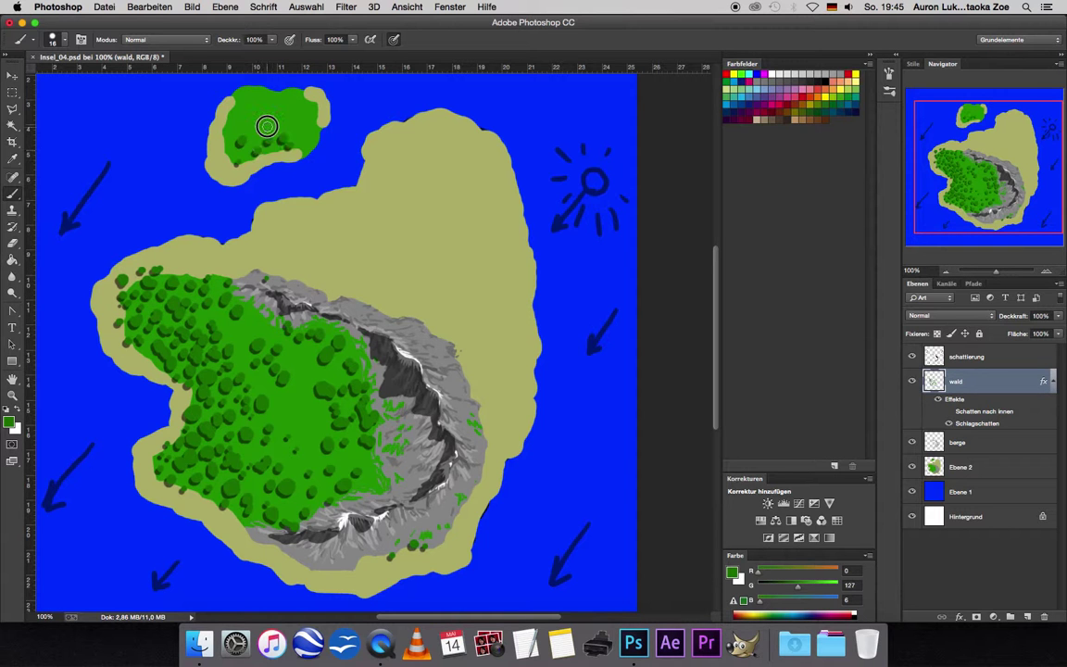
left_click(230, 119)
left_click(230, 93)
left_click(253, 99)
left_click(278, 118)
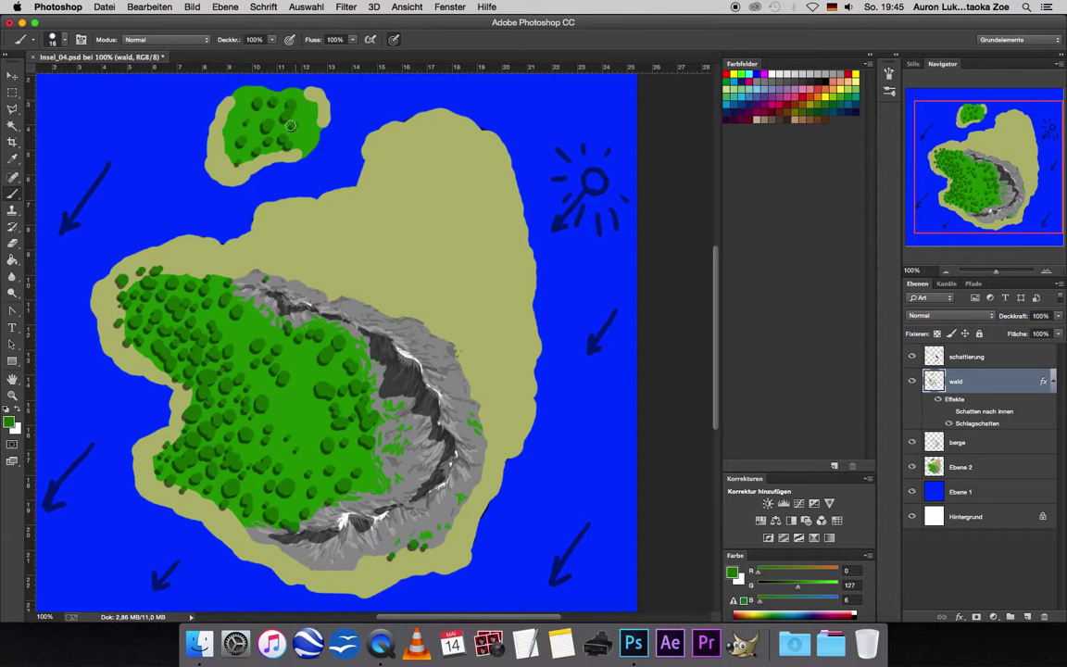
left_click(230, 105)
left_click(236, 123)
left_click(215, 116)
left_click(258, 109)
left_click(223, 90)
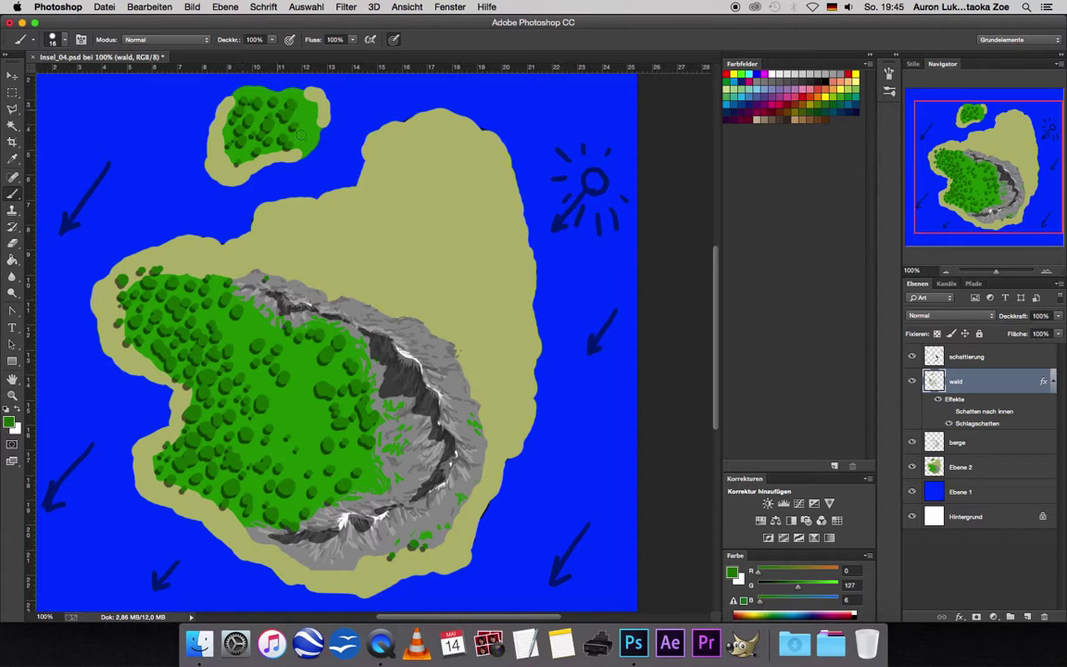
left_click(222, 163)
- Add a new empty layer above wald and save the map as Insel_05
key("ctrl+alt+shift+n")
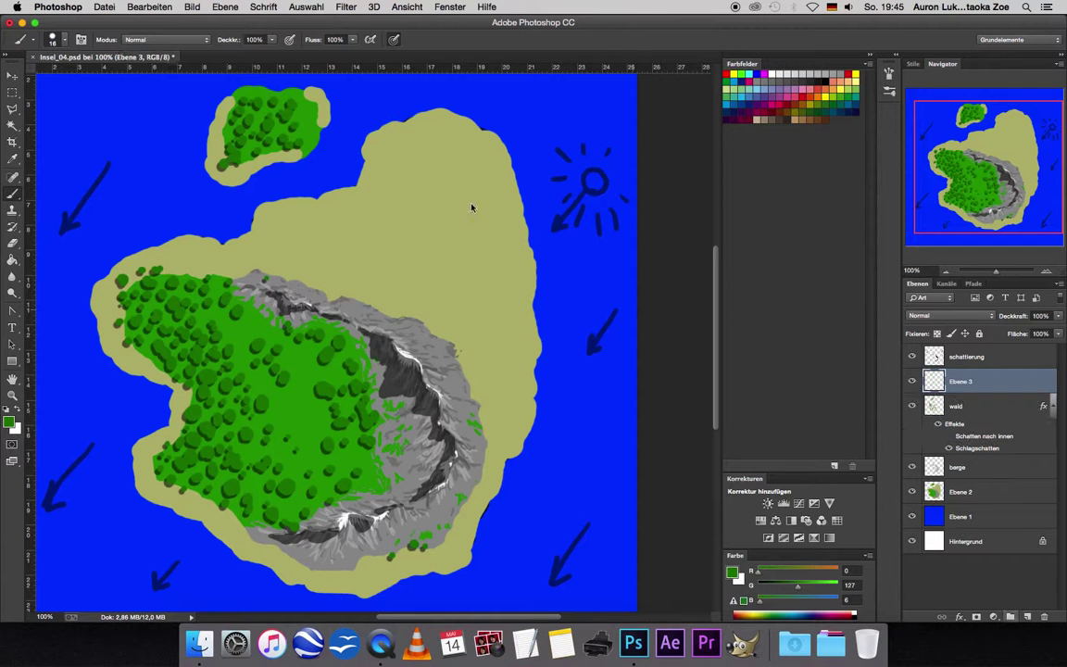
left_click(104, 7)
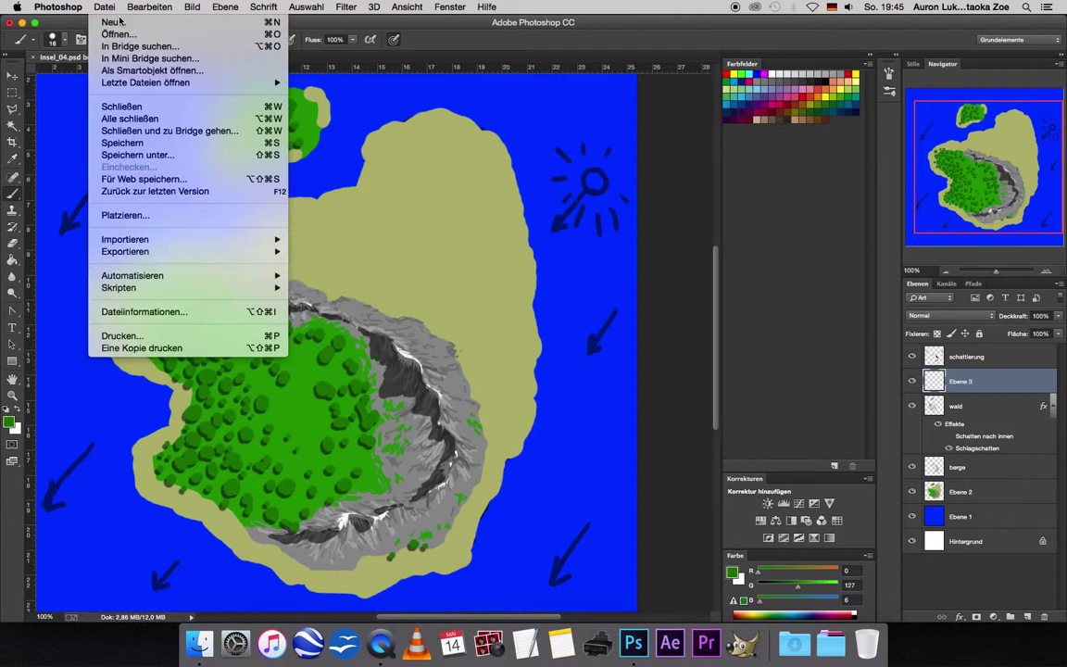
left_click(146, 155)
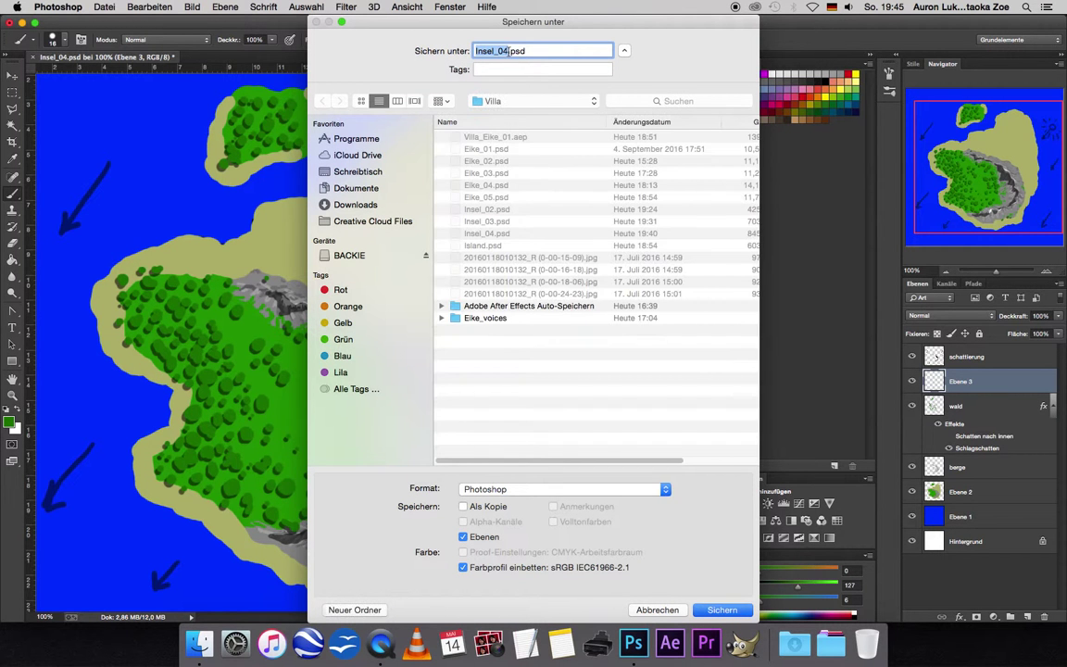
left_click(509, 53)
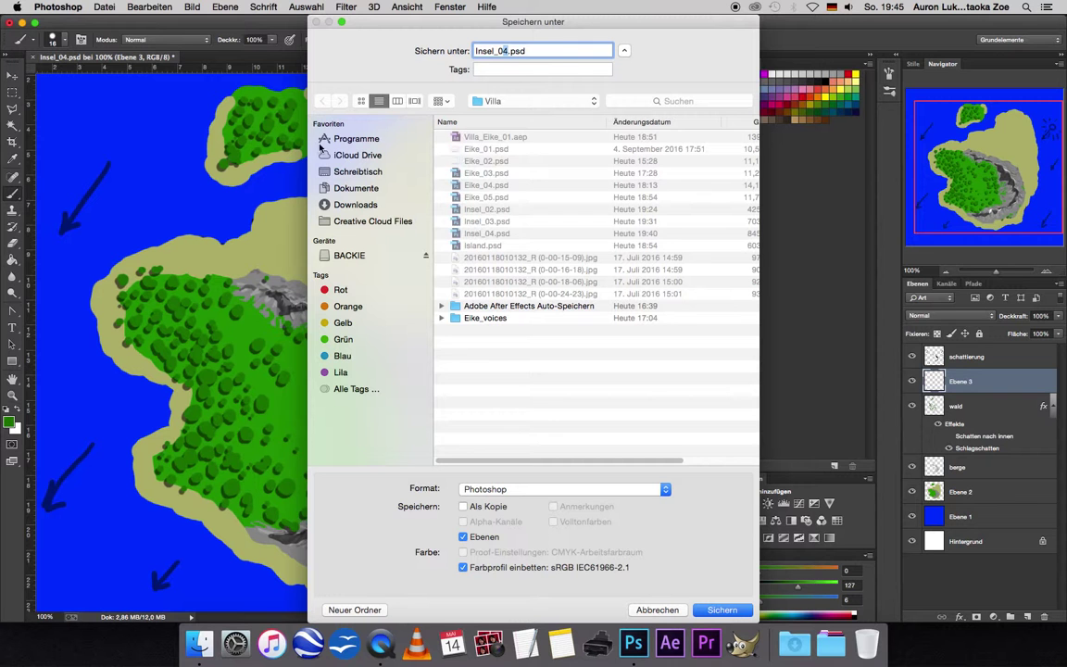
type("5")
left_click(718, 611)
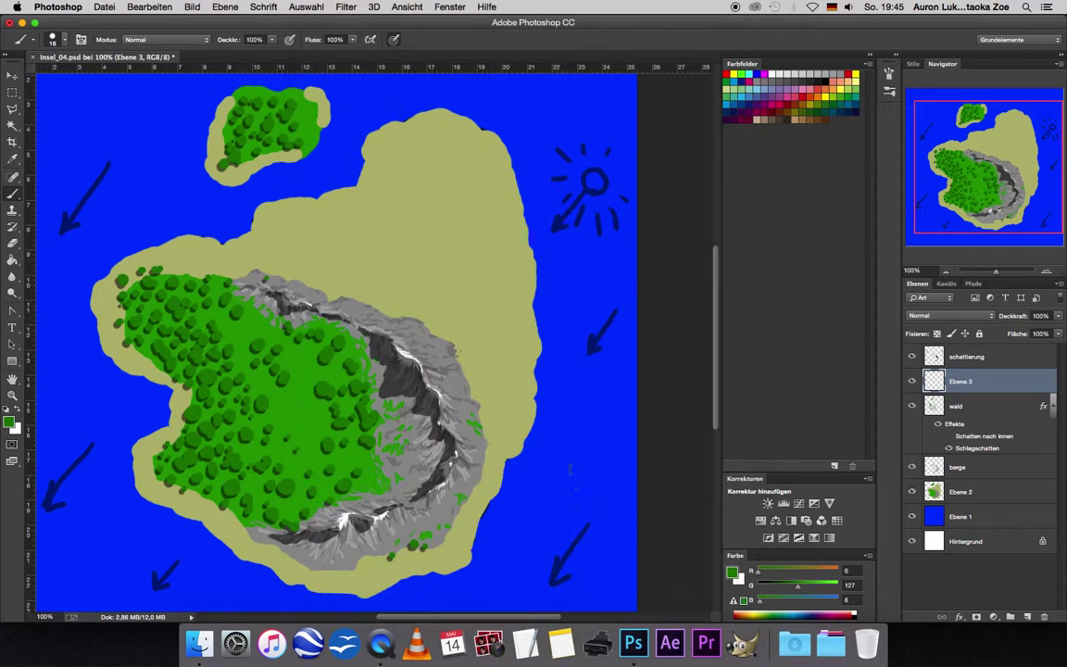
- Confirm the Photoshop format options, briefly toggle Ebene 3, and sample the island's sand colour
left_click(679, 263)
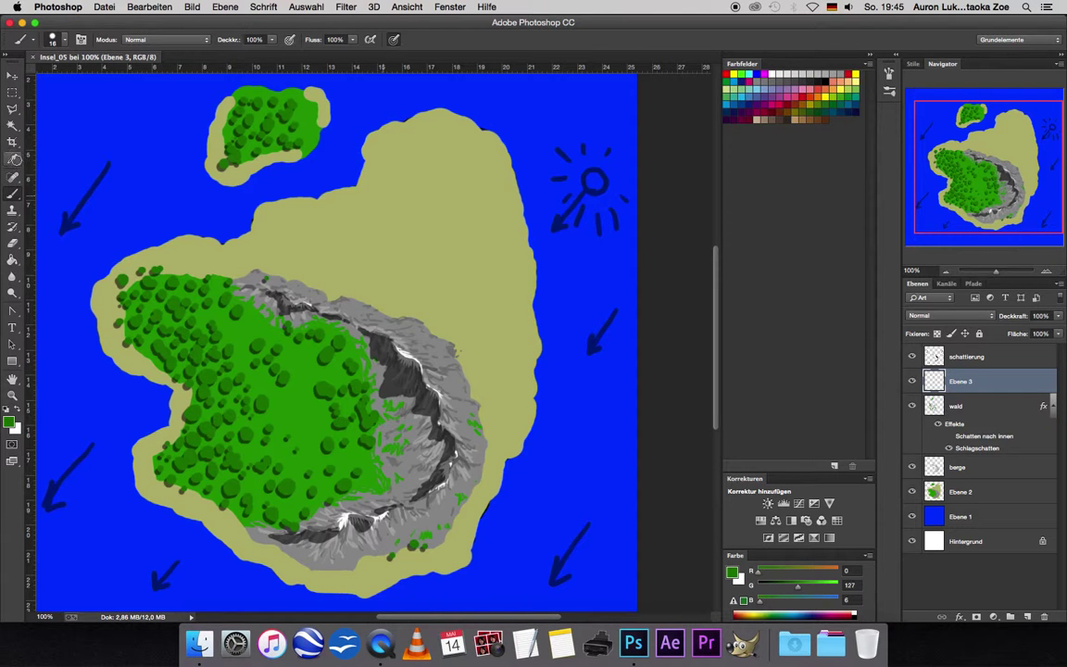
left_click(13, 158)
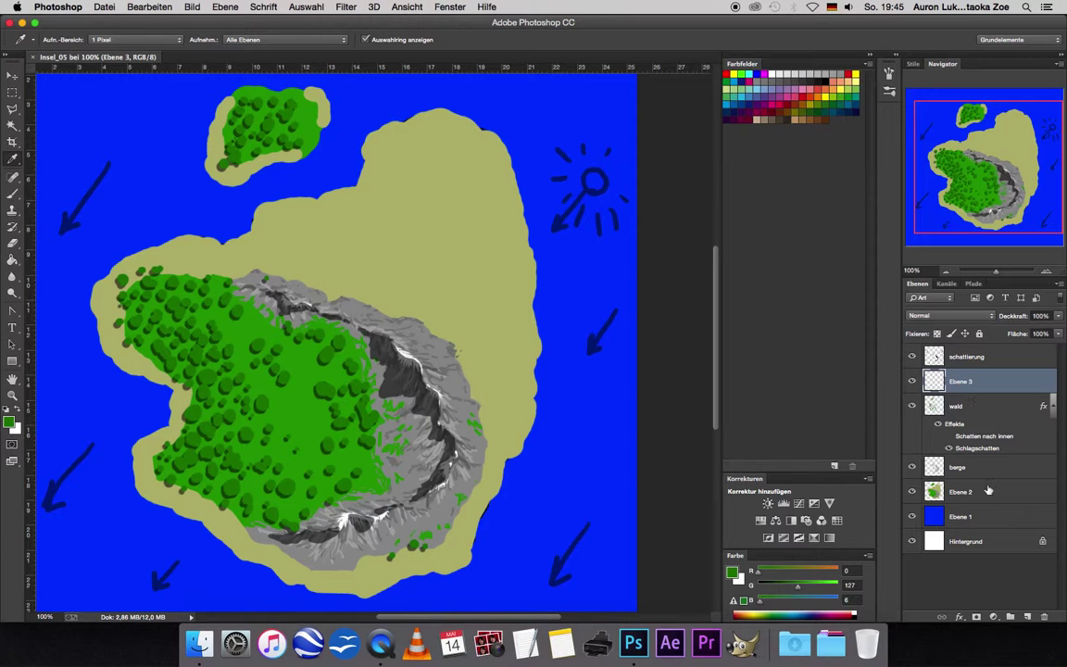
left_click(912, 382)
left_click(912, 381)
left_click(500, 278)
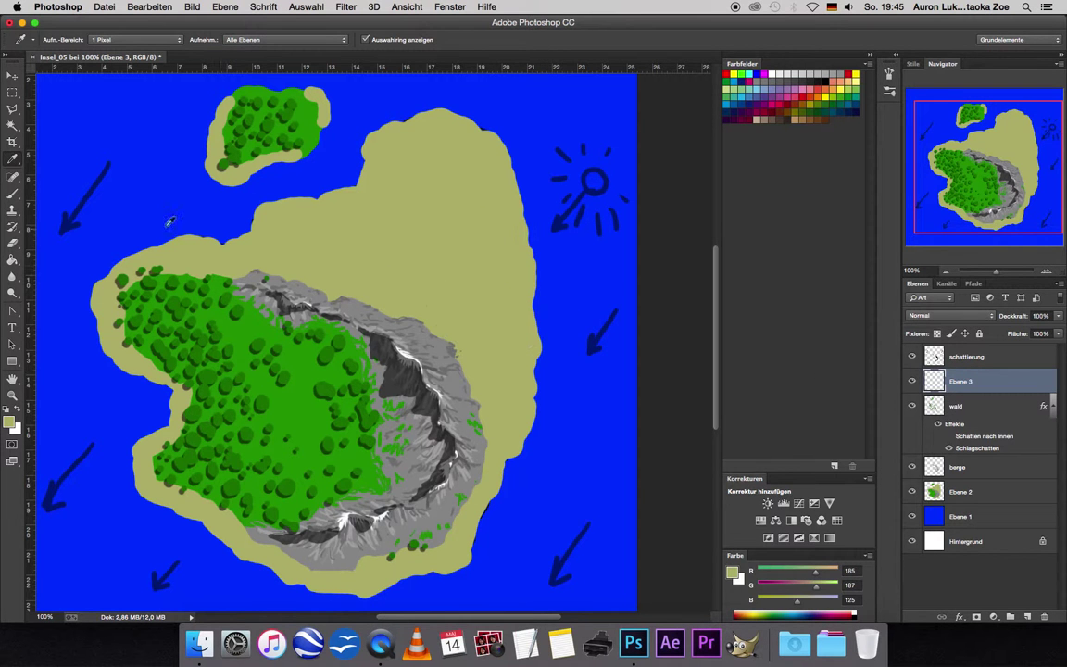
- Set the foreground to the lighter sand tone c8ca9a and reselect the Brush tool
left_click(11, 424)
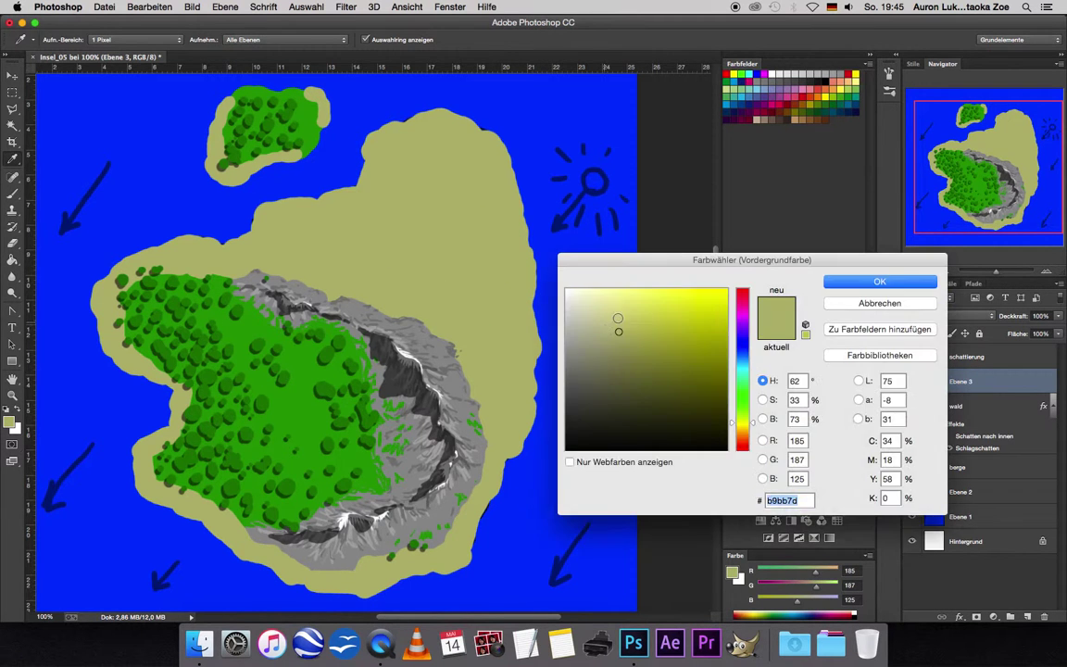
left_click(603, 321)
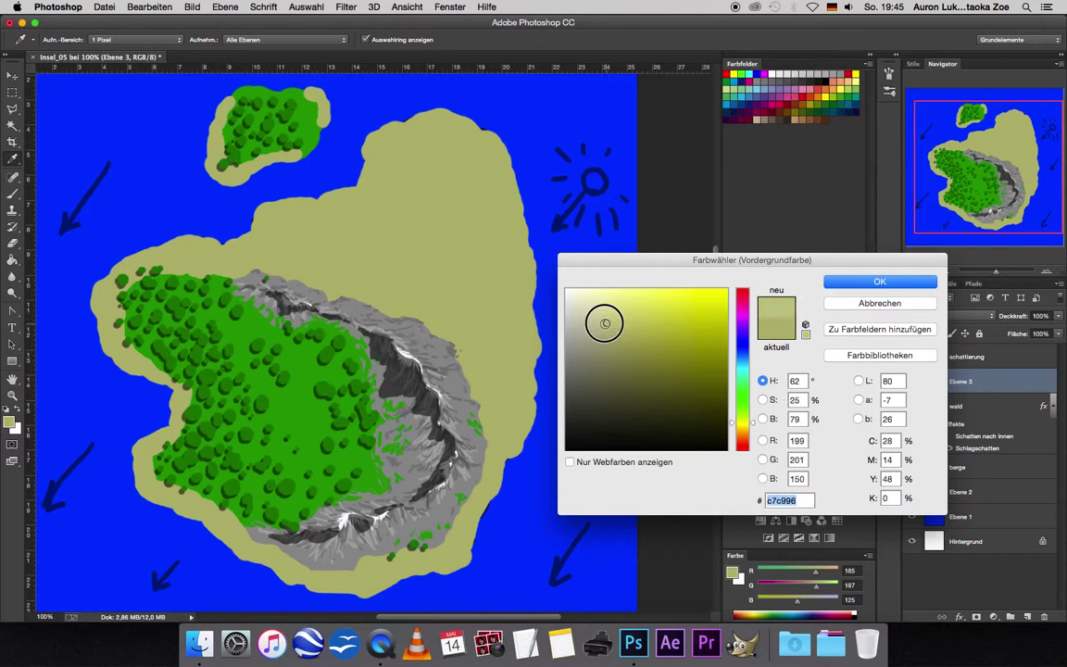
left_click(845, 278)
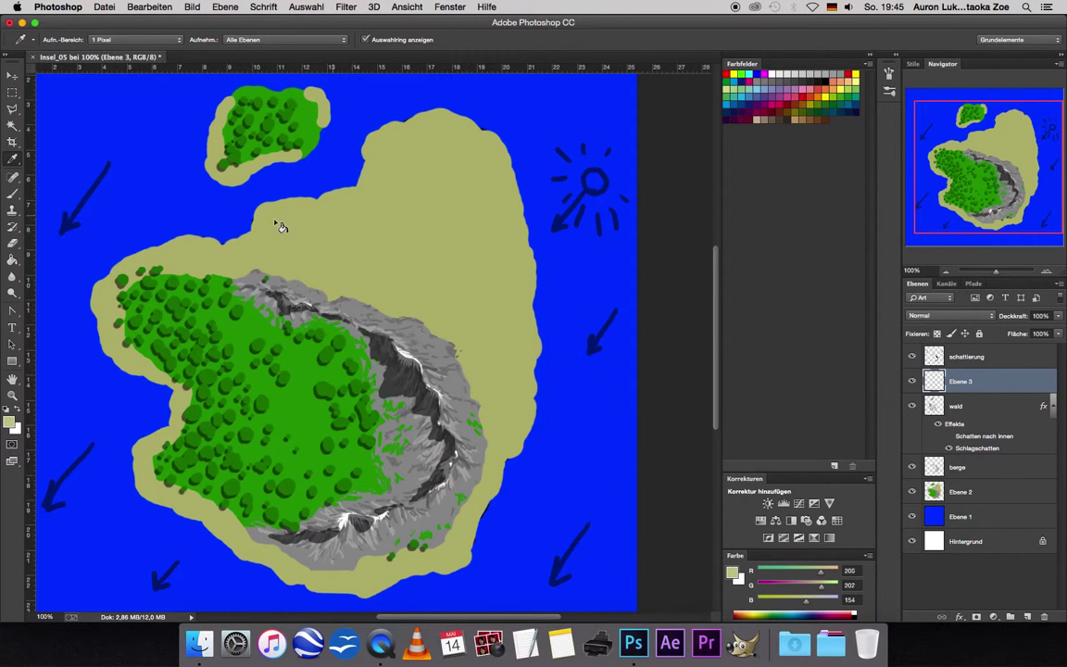
left_click(14, 193)
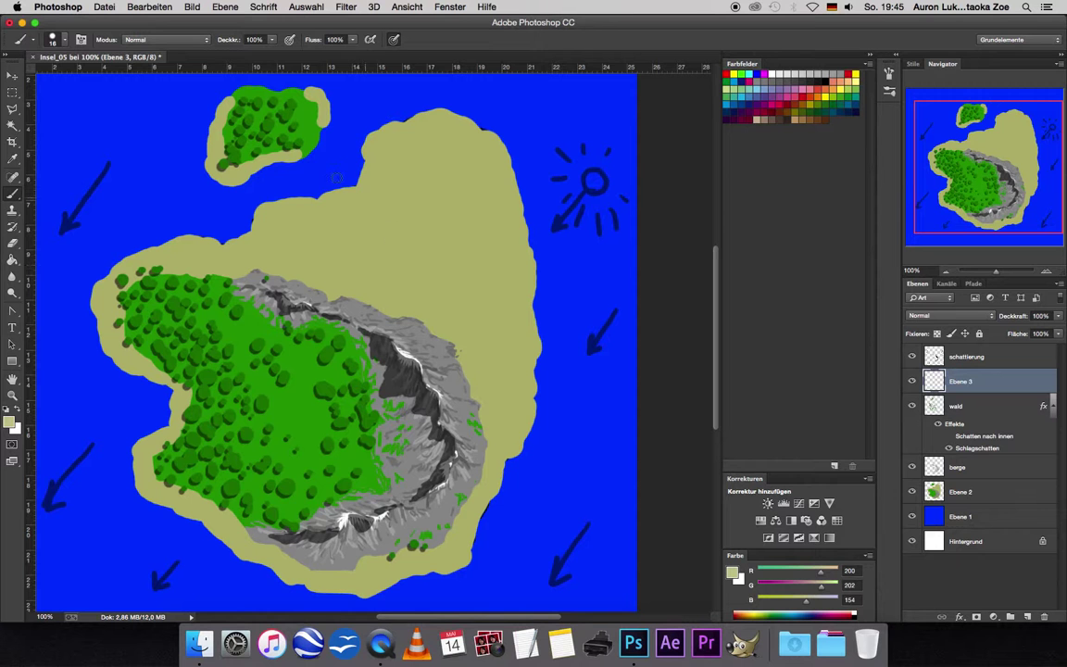
left_click(53, 40)
- Set an 8 px brush and paint light dune streaks across the central and right sand
left_click_drag(76, 77, 75, 85)
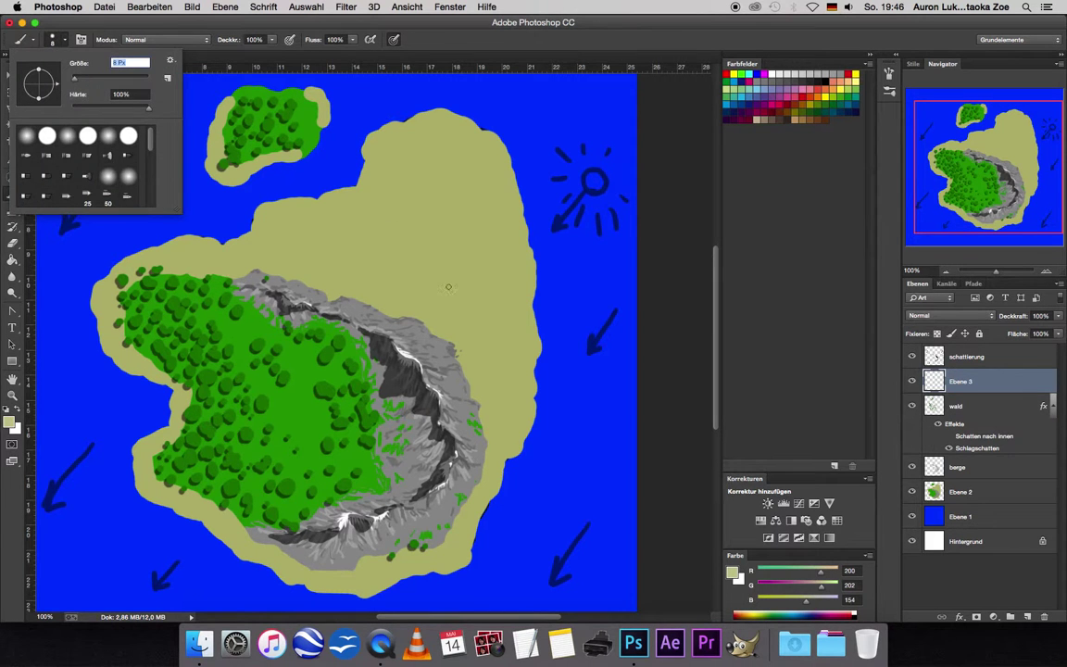
left_click(358, 230)
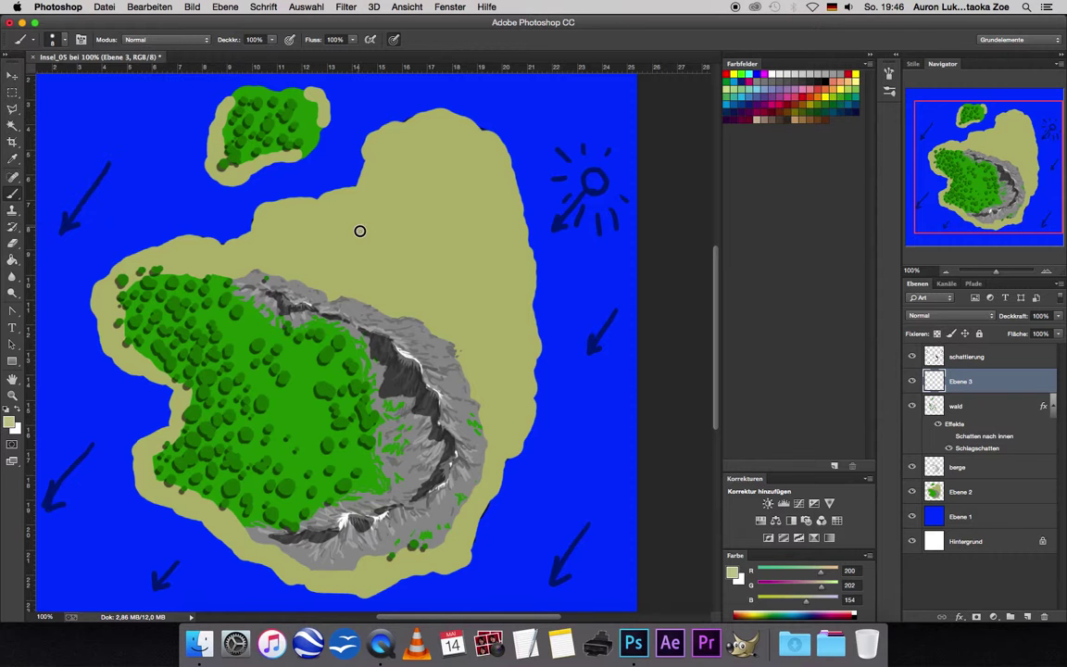
left_click_drag(360, 231, 400, 271)
left_click_drag(440, 227, 499, 274)
mouse_move(452, 201)
left_mouse_down()
mouse_move(428, 181)
mouse_move(500, 204)
left_mouse_up()
left_click_drag(459, 300, 504, 358)
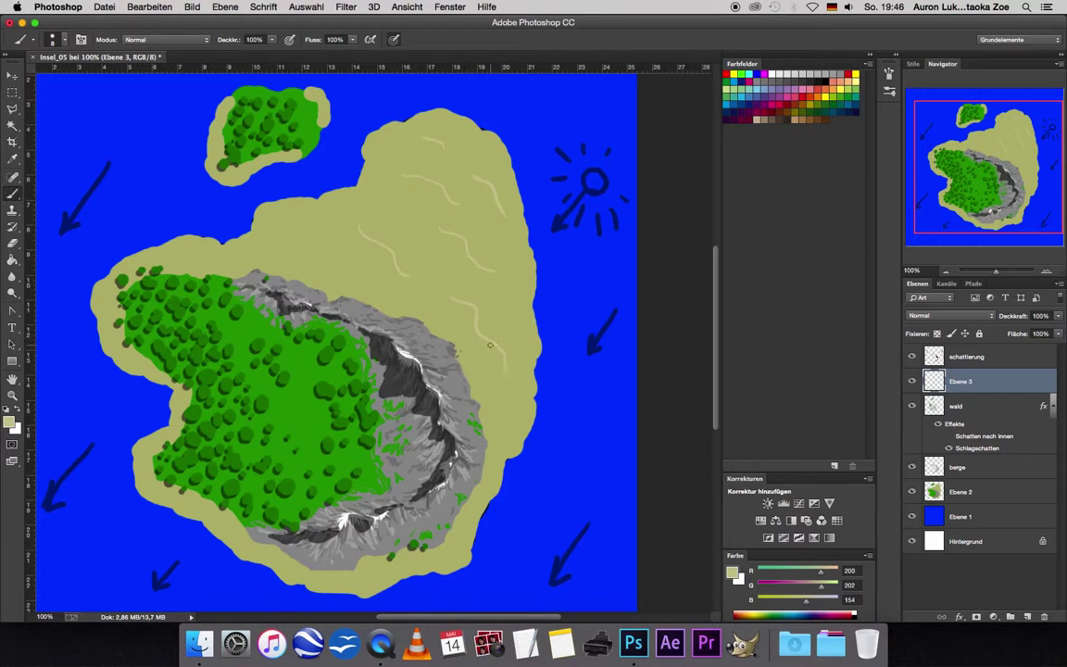
- Add more dune streaks on the left, middle, top and lower-right sand
left_click_drag(315, 239, 326, 252)
mouse_move(371, 235)
left_mouse_down()
mouse_move(402, 267)
mouse_move(390, 245)
mouse_move(481, 247)
mouse_move(461, 233)
left_mouse_up()
left_click_drag(457, 192, 441, 187)
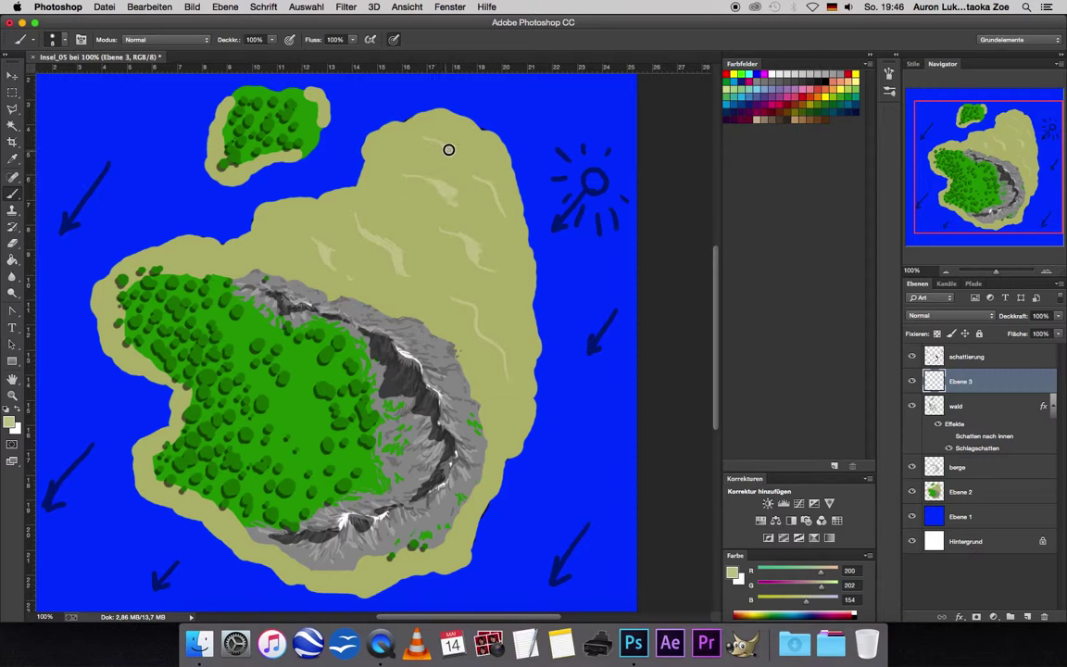
left_click_drag(451, 148, 461, 146)
left_click_drag(500, 207, 498, 188)
left_click_drag(476, 305, 511, 378)
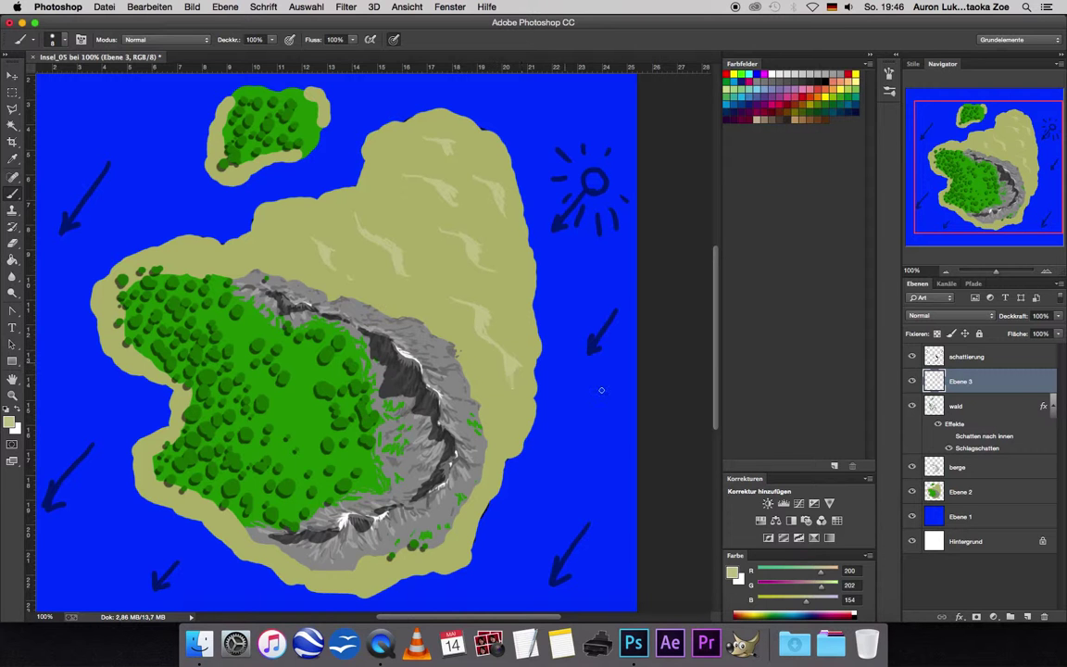
- Select the schattierung layer and set black as the brush colour
left_click(984, 357)
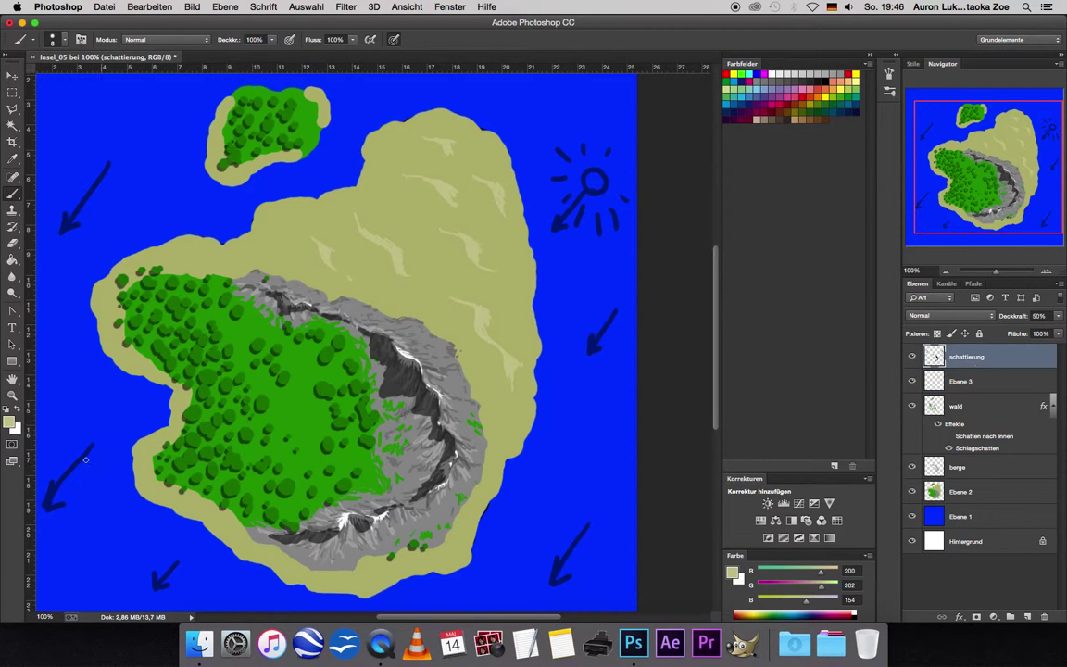
left_click(11, 422)
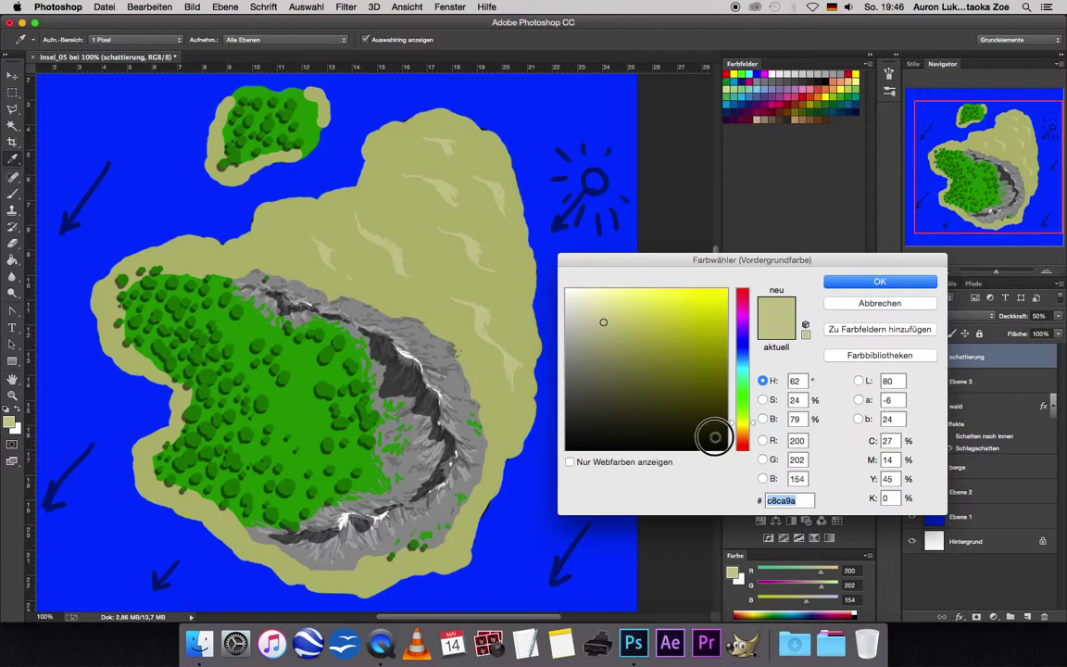
left_click(725, 450)
left_click(881, 282)
key("b")
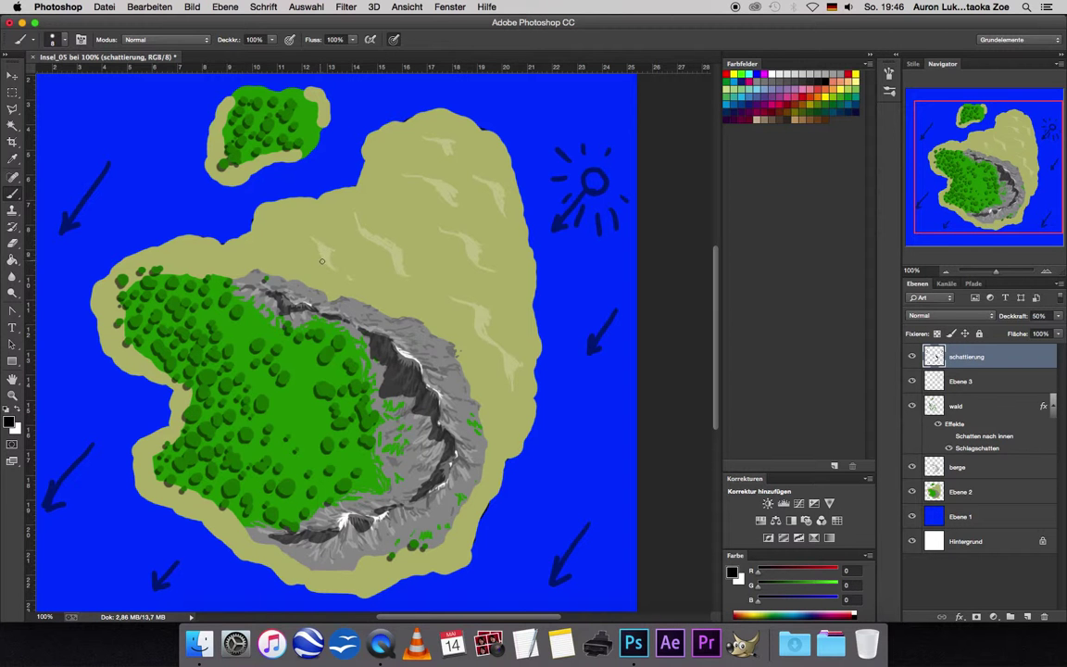
- Paint dark shadow strokes beside each dune across the northern sand
mouse_move(313, 252)
left_mouse_down()
mouse_move(315, 241)
mouse_move(320, 263)
left_mouse_up()
left_click_drag(376, 245, 359, 230)
left_click_drag(394, 267, 414, 284)
left_click_drag(467, 252, 454, 239)
left_click_drag(459, 245, 446, 236)
left_click_drag(439, 191, 411, 176)
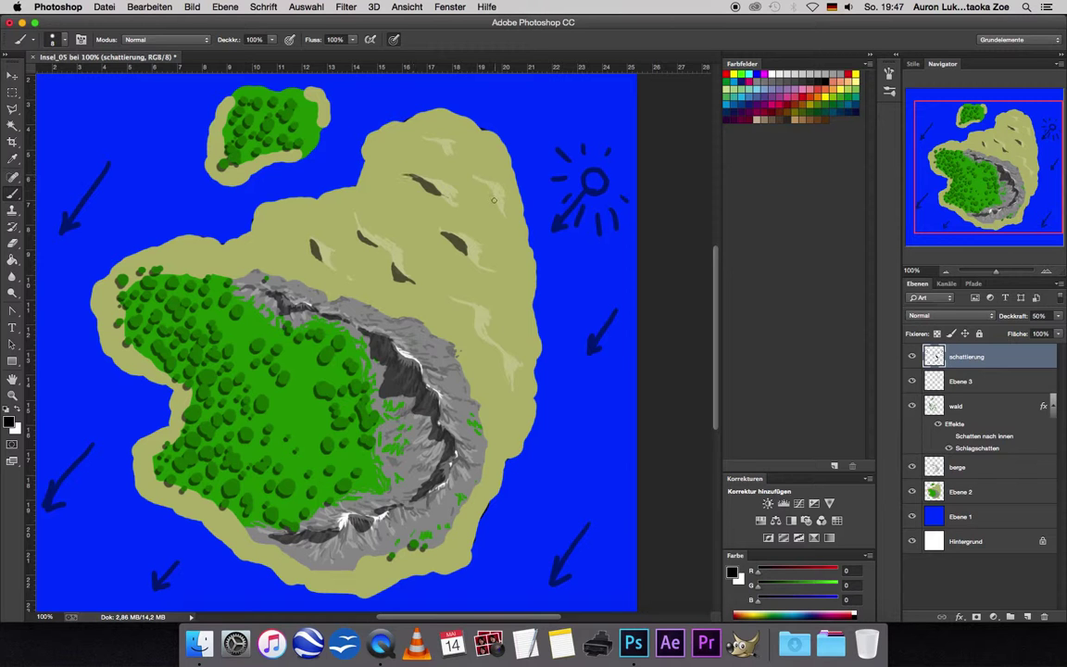
left_click_drag(494, 200, 480, 183)
left_click_drag(441, 147, 437, 144)
mouse_move(464, 306)
left_mouse_down()
mouse_move(469, 313)
mouse_move(451, 300)
left_mouse_up()
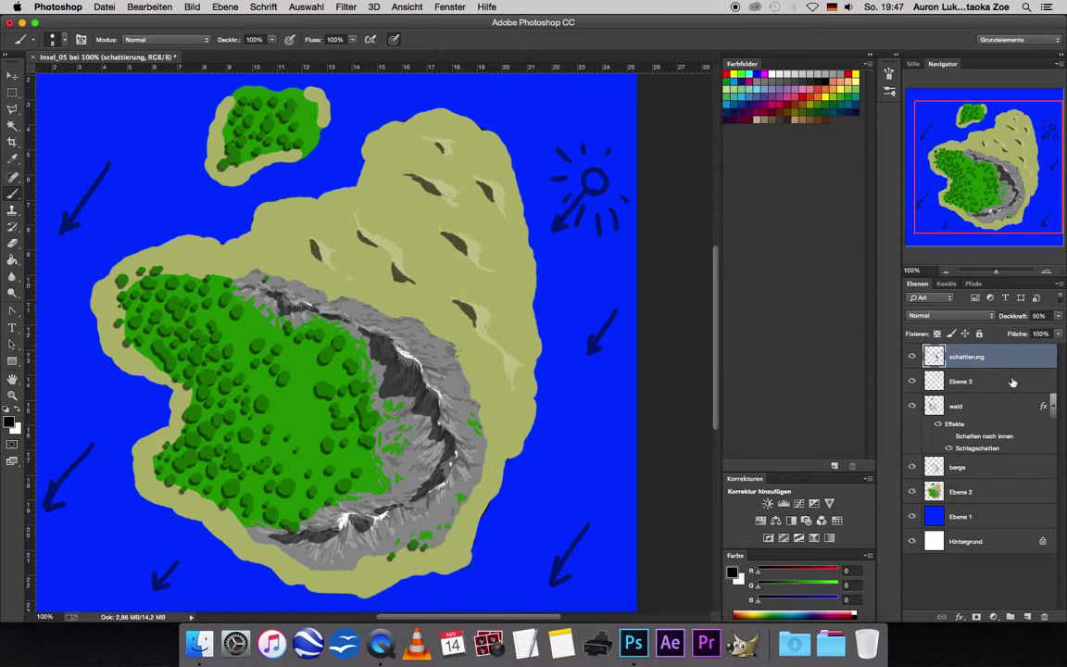
- Drop schattierung opacity to 26%, touch up one shadow, and add new layer Ebene 4
left_click(1058, 316)
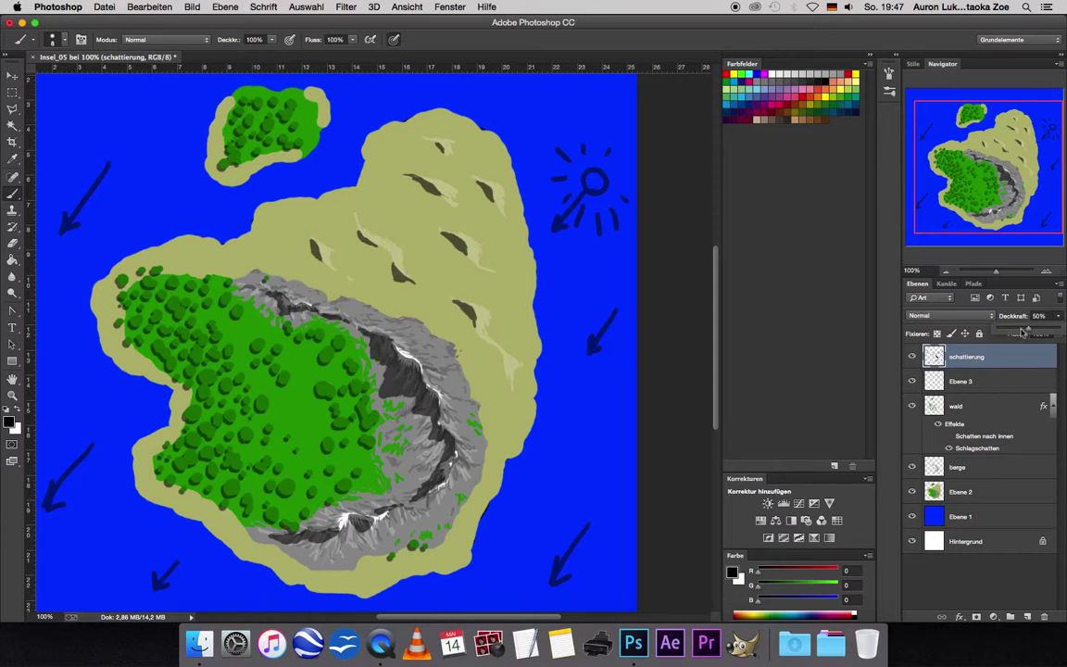
left_click_drag(1019, 331, 1013, 332)
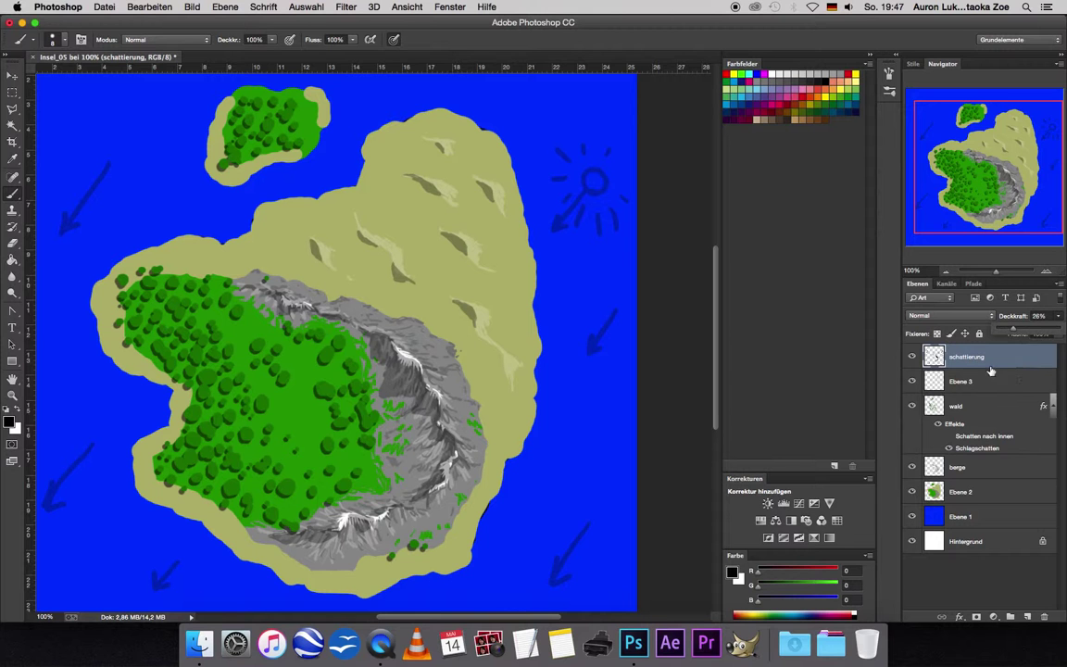
left_click(501, 365)
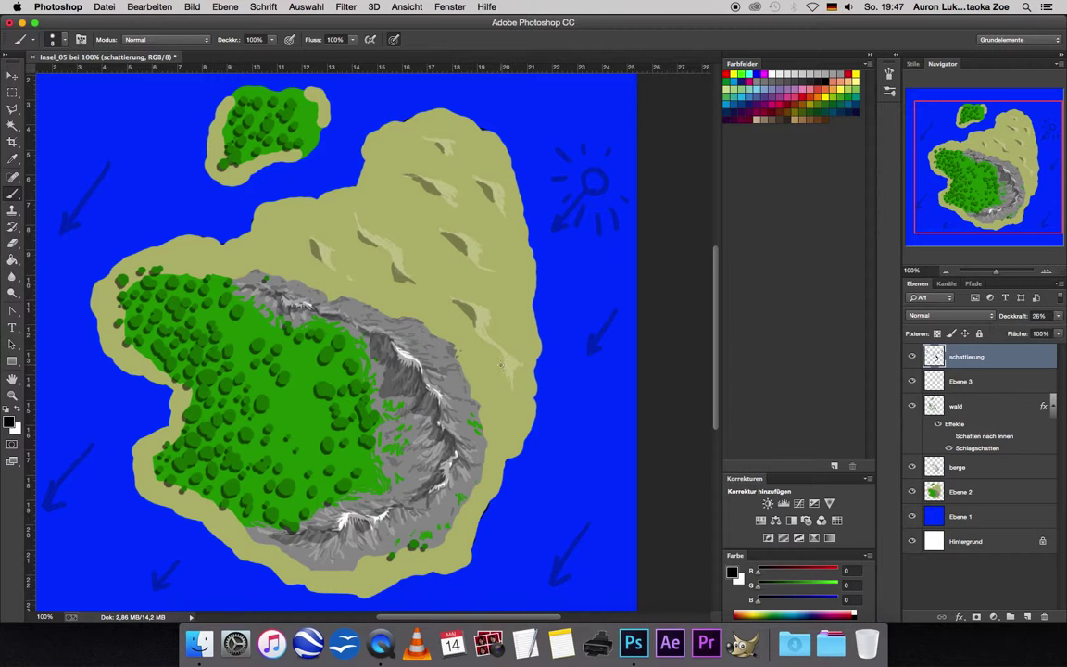
left_click_drag(499, 354, 507, 368)
left_click(1027, 617)
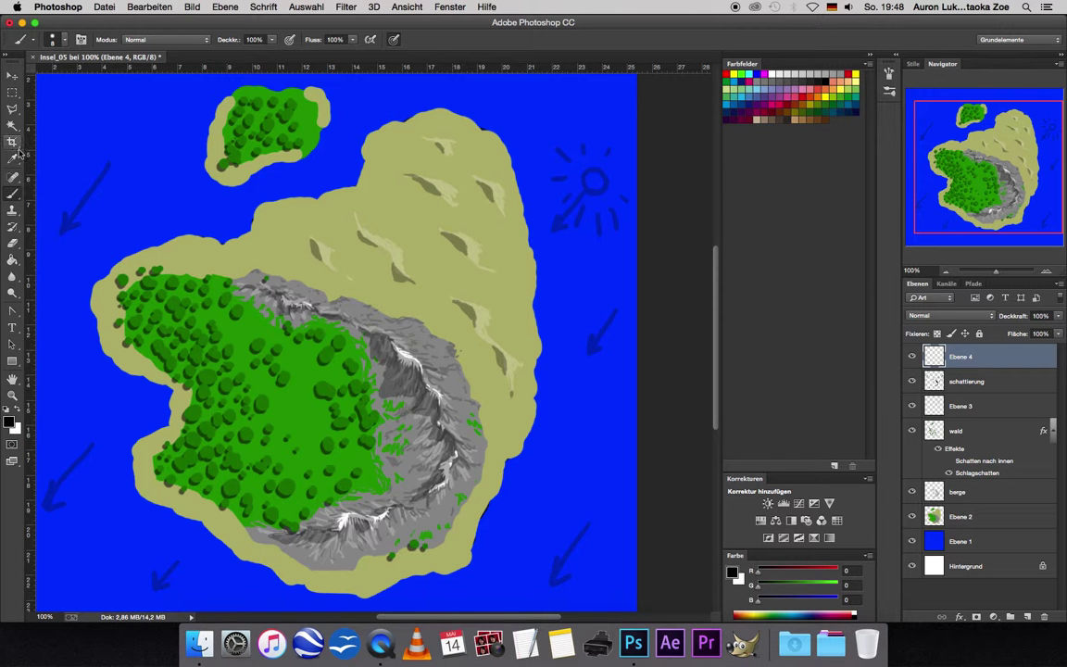
- Sample the forest green and adjust it to a softer, lighter green
left_click(12, 158)
left_click(216, 296)
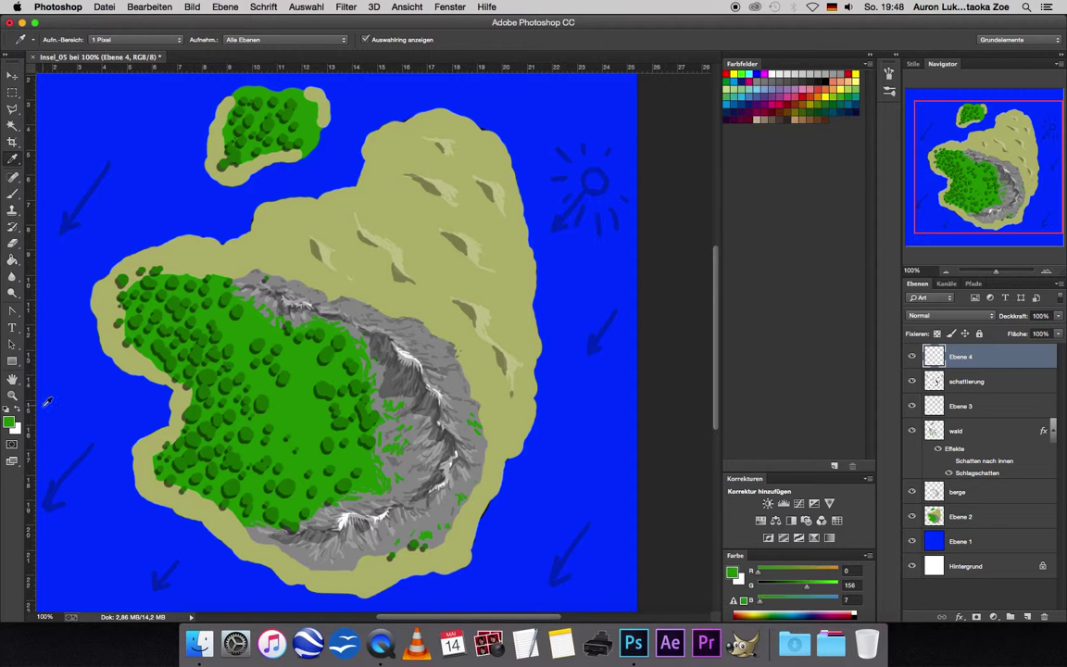
left_click(9, 426)
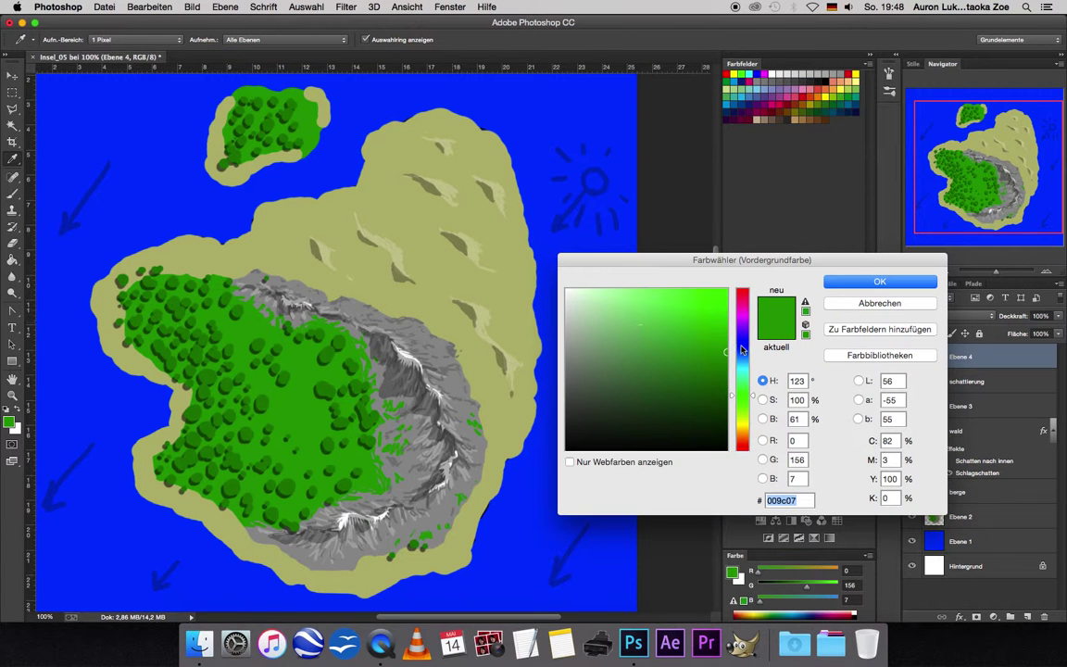
left_click(697, 342)
left_click(669, 338)
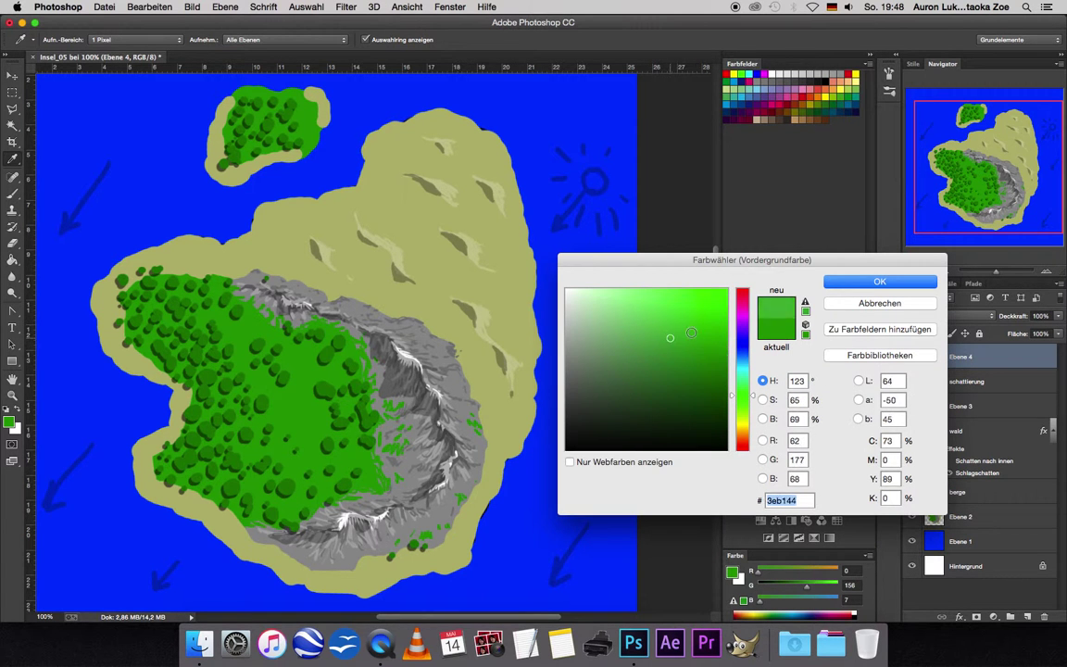
key("Return")
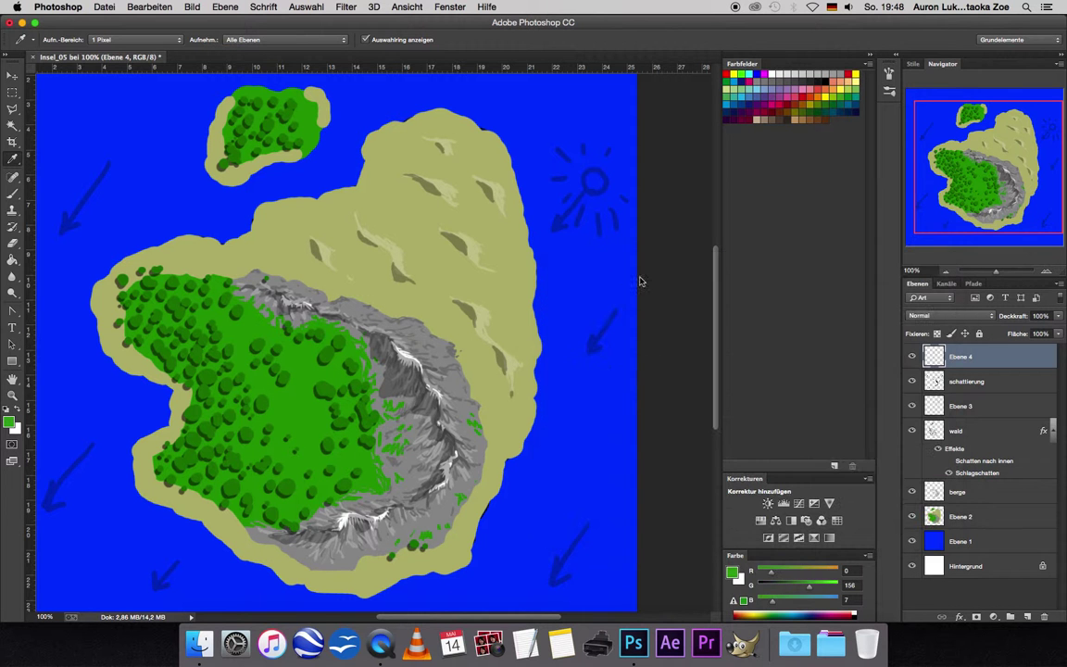
- Set Ebene 4 to 30% opacity and dab a faint tint with a 75 px brush
left_click(1058, 316)
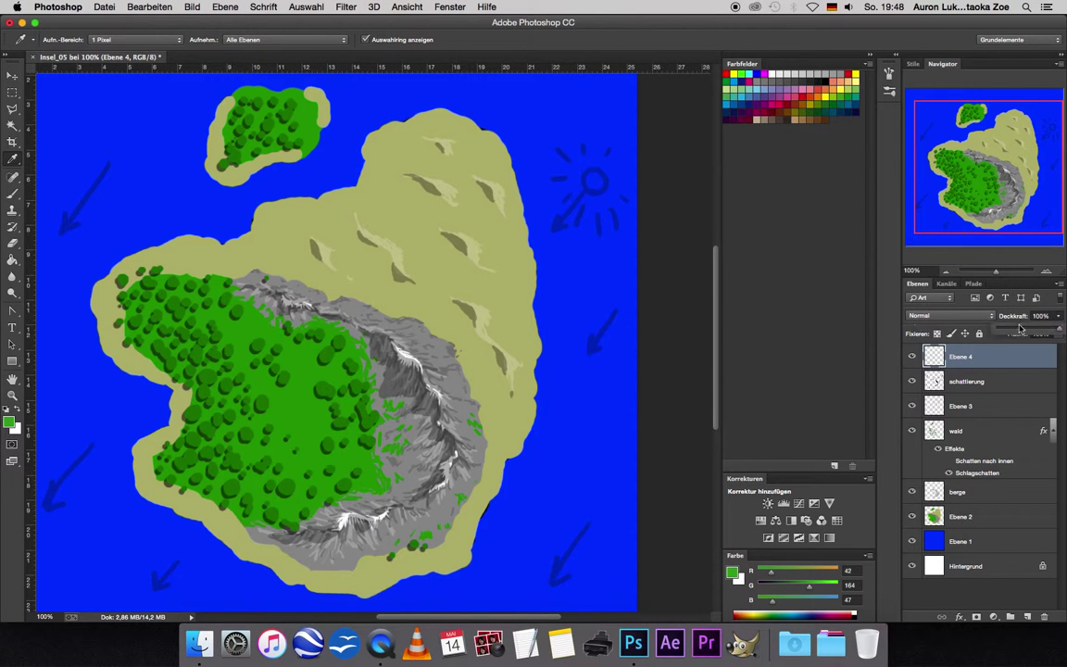
left_click_drag(1020, 329, 1015, 350)
left_click(15, 198)
left_click(65, 42)
left_click_drag(76, 79, 100, 80)
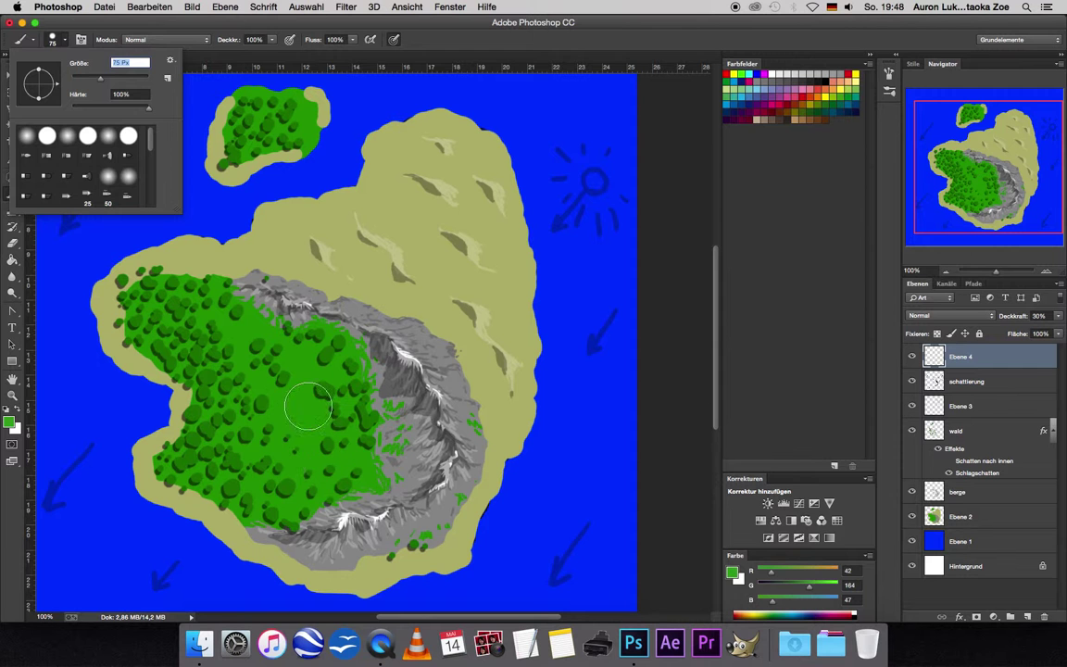
key("Return")
left_click(243, 400)
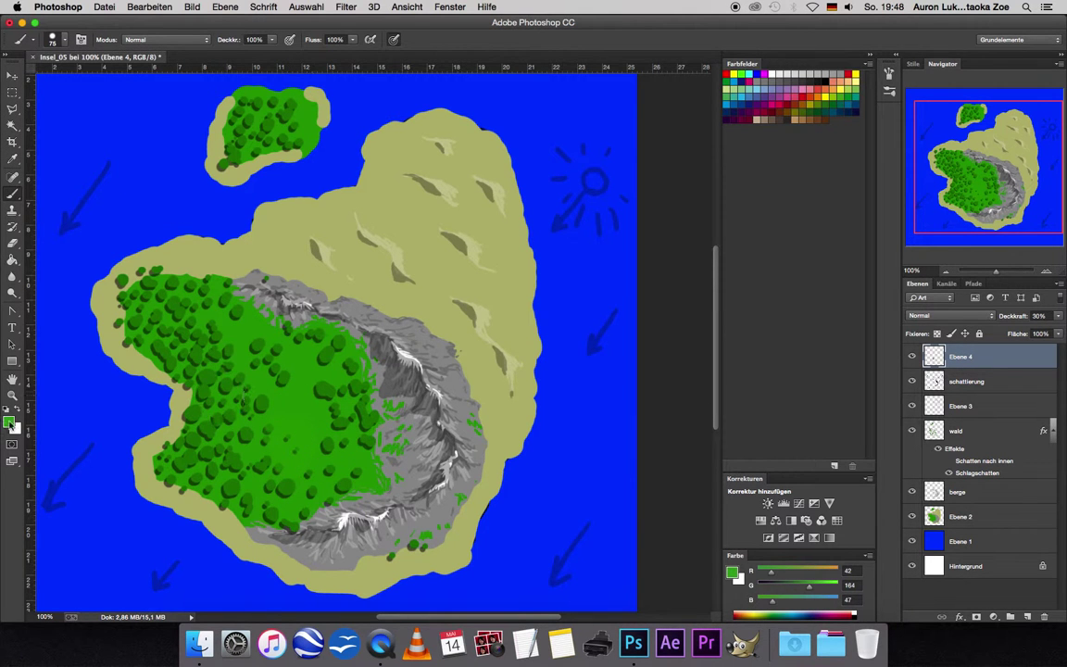
- Paint a soft light green 6e9970 stroke over the forest
left_click(10, 422)
left_click(611, 353)
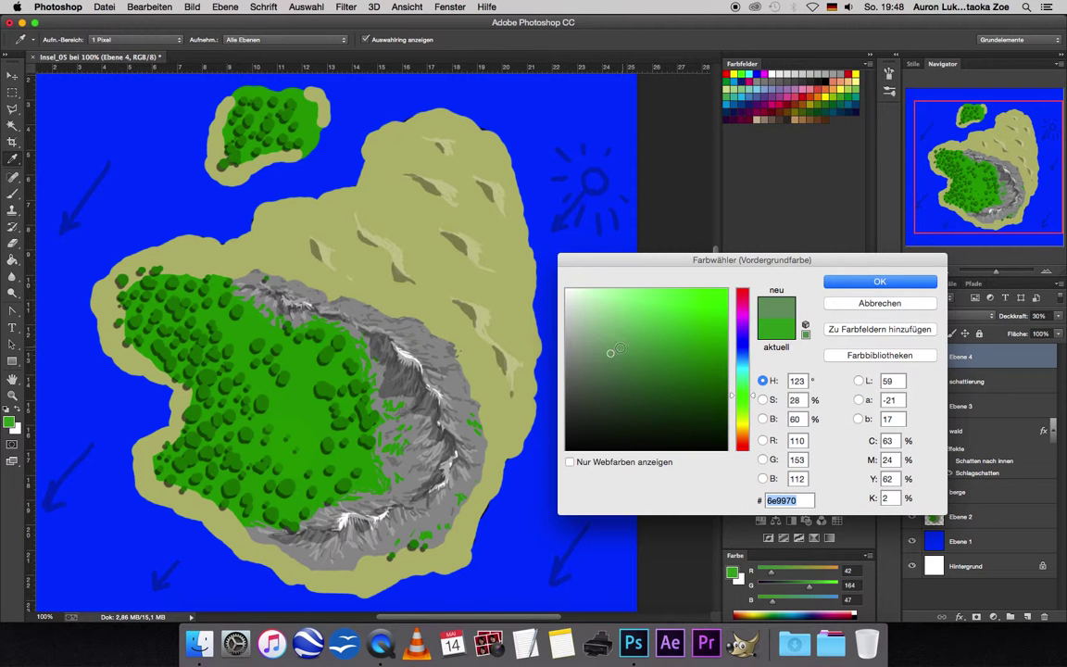
left_click(881, 281)
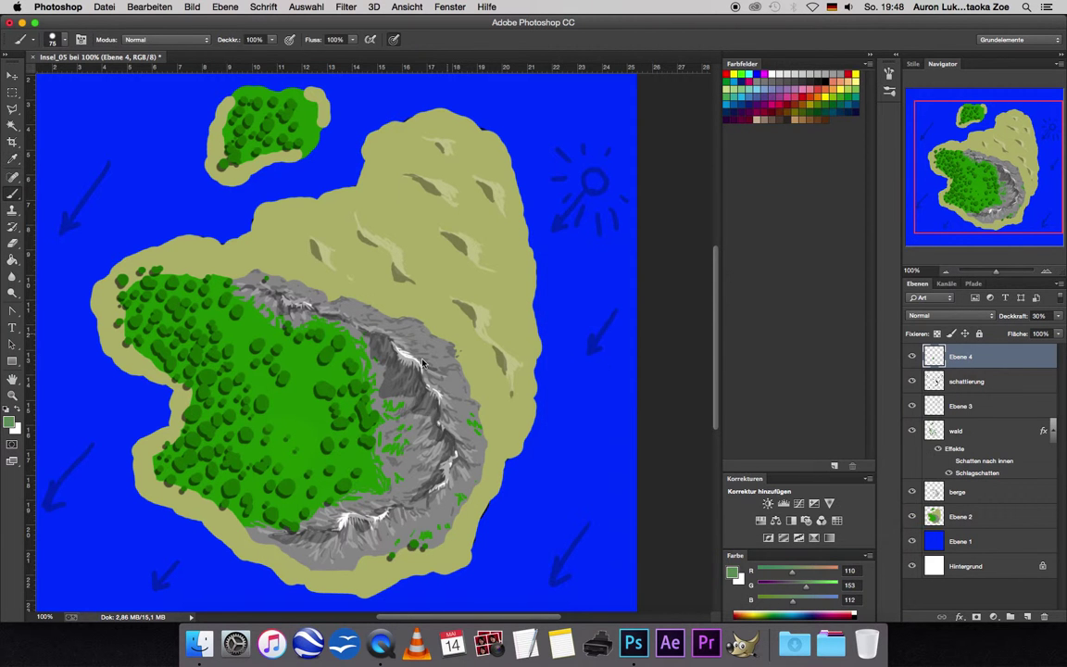
mouse_move(292, 475)
left_mouse_down()
mouse_move(251, 378)
mouse_move(289, 312)
mouse_move(174, 279)
left_mouse_up()
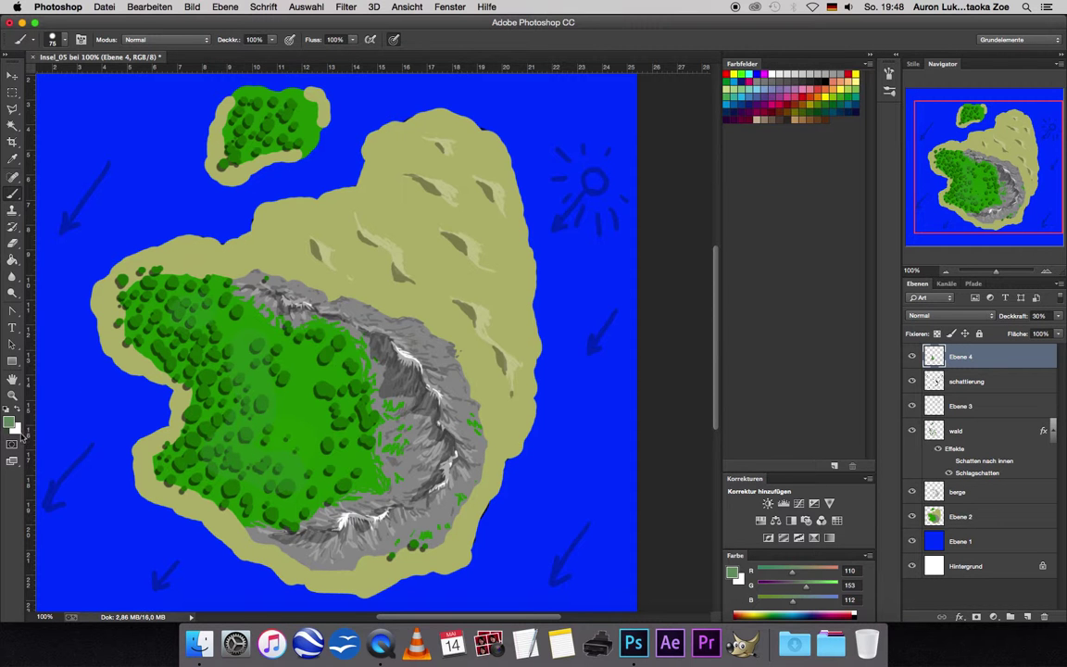
- Choose darker green 4b744d and set Ebene 4 blend mode to Multiplizieren
left_click(11, 423)
left_click(621, 375)
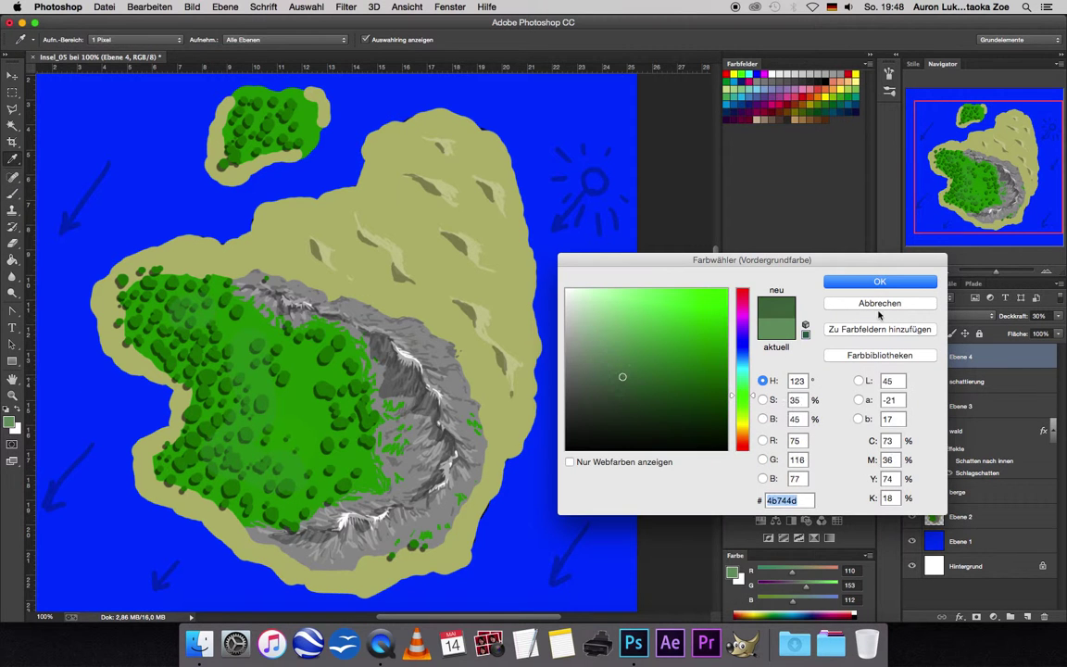
left_click(880, 281)
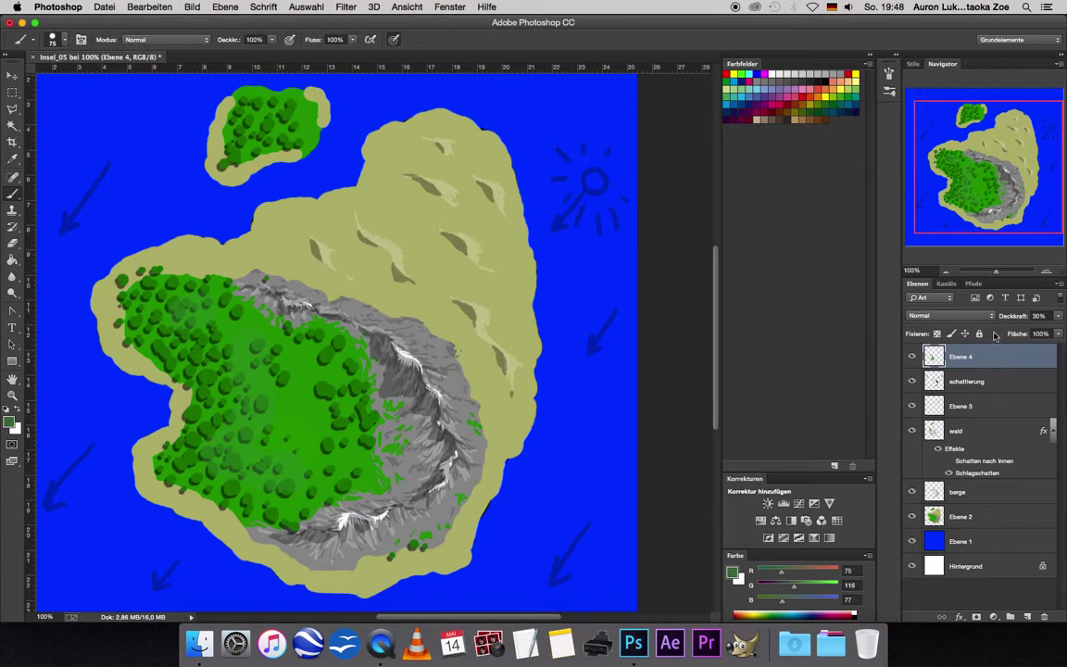
left_click(950, 315)
left_click(959, 348)
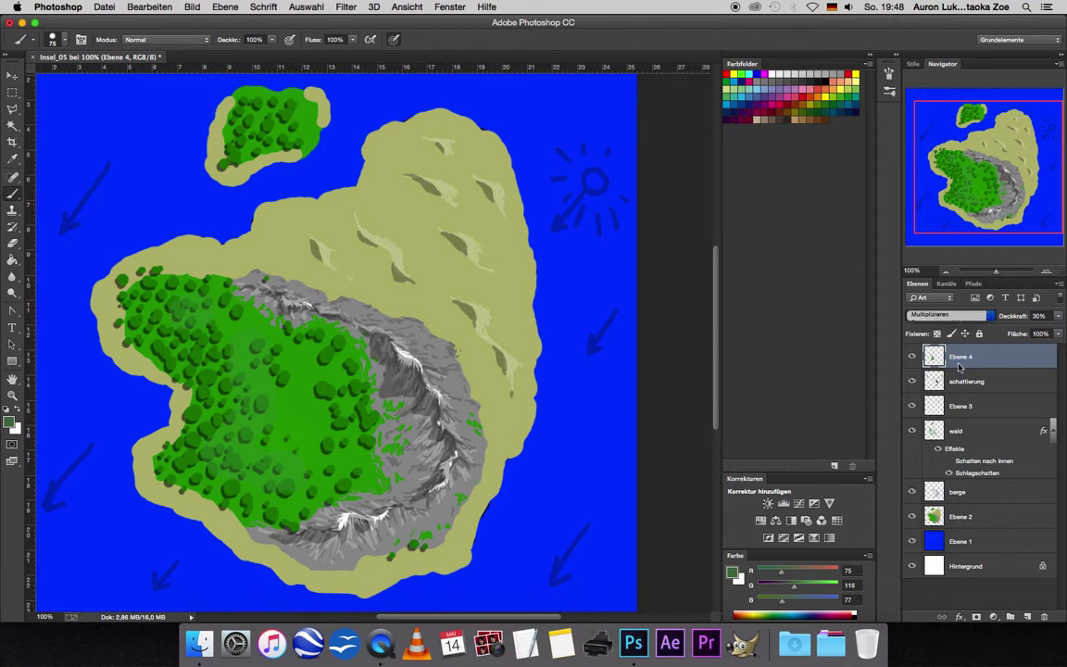
- Brush darker green shading over the forest, its upper-left area and mountain edge
left_click_drag(171, 278, 264, 435)
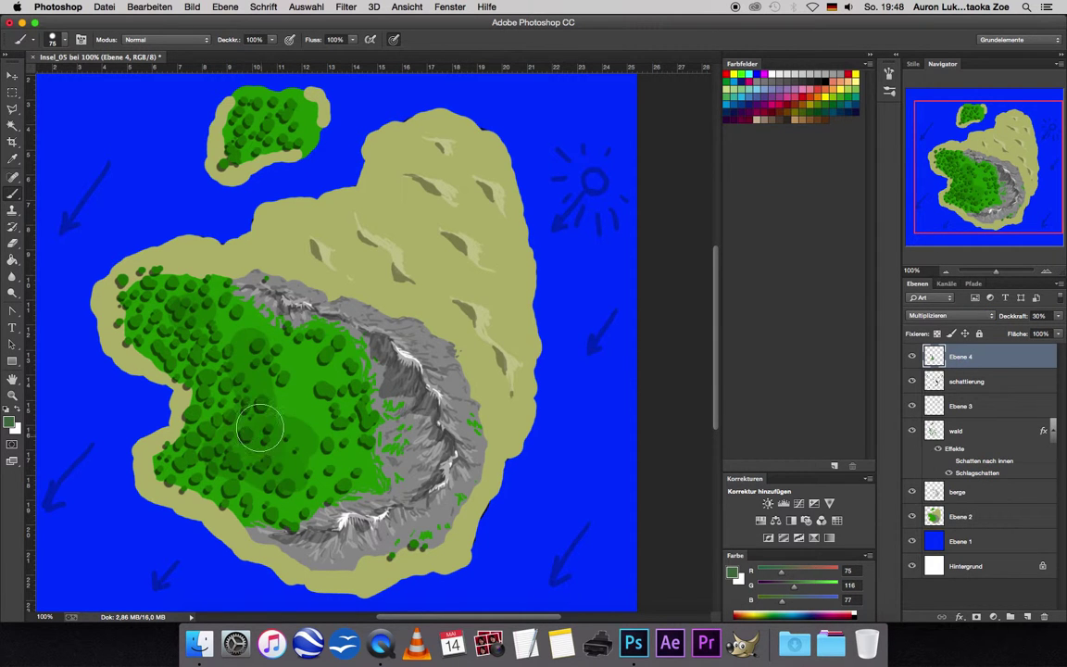
left_click_drag(178, 320, 150, 278)
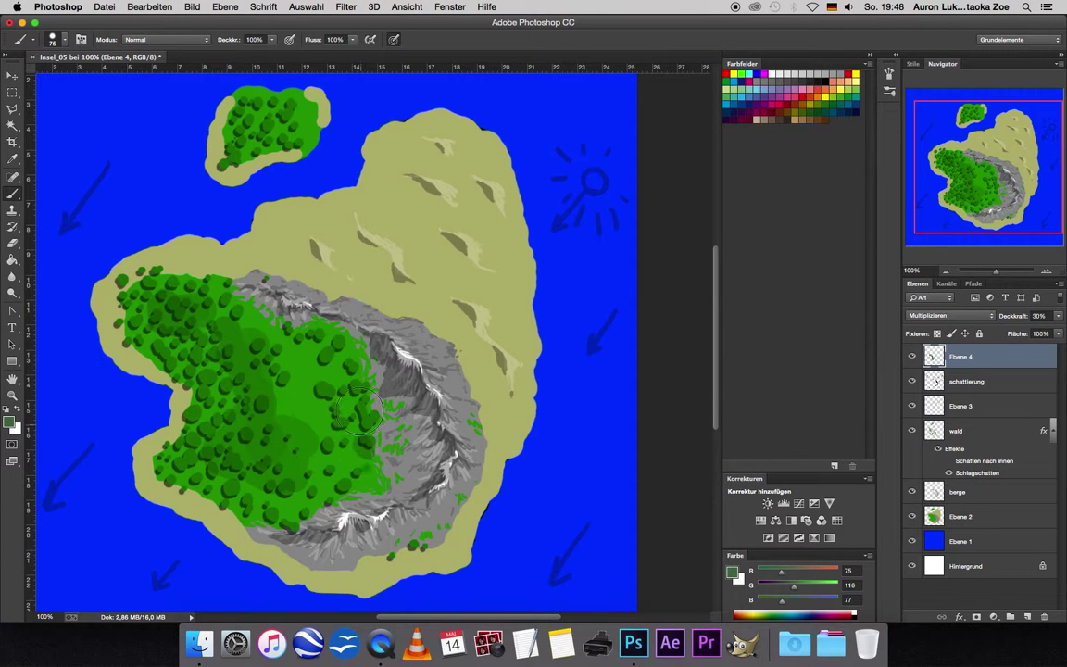
mouse_move(369, 464)
left_mouse_down()
mouse_move(380, 453)
mouse_move(262, 516)
left_mouse_up()
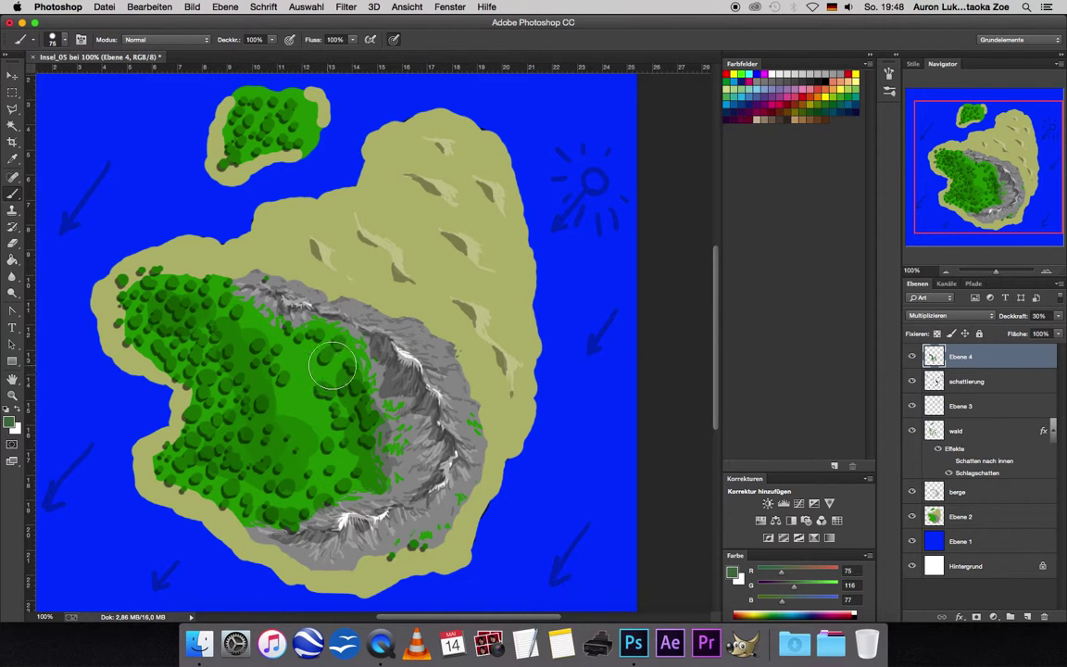
left_click_drag(319, 350, 263, 294)
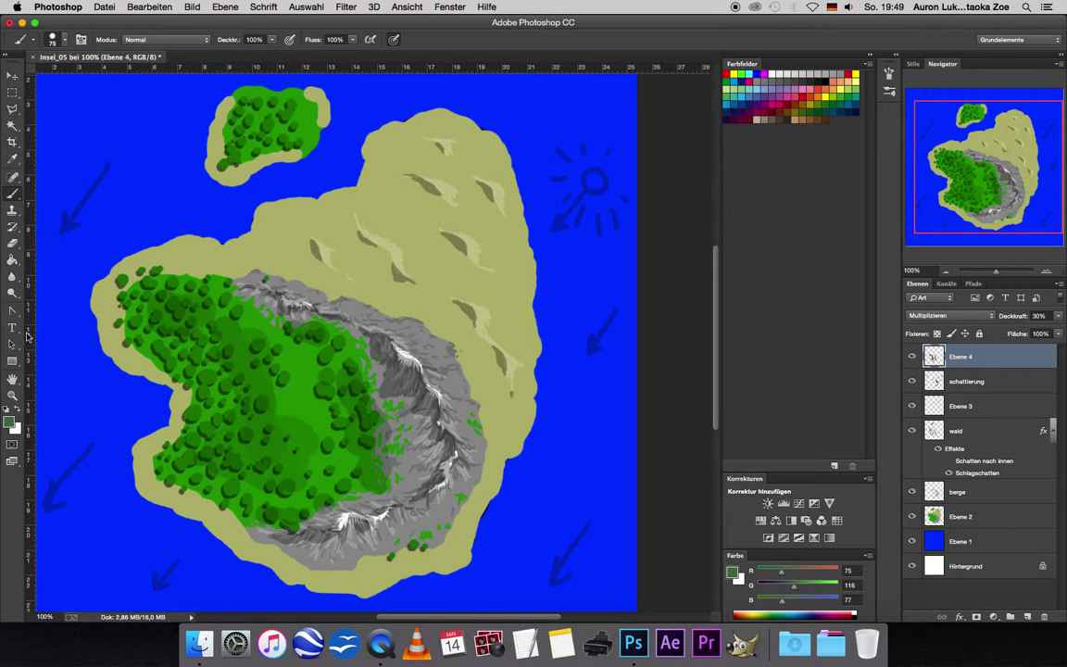
left_click(13, 159)
- Sample the sand colour and darken it to olive a1a27a
left_click(265, 230)
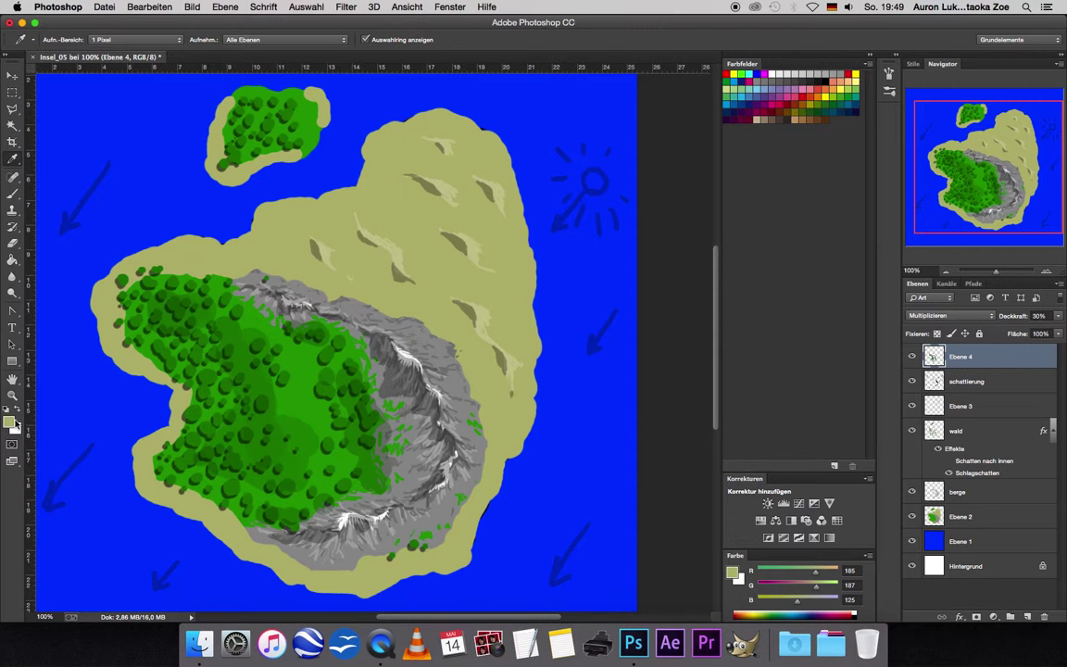
left_click(9, 423)
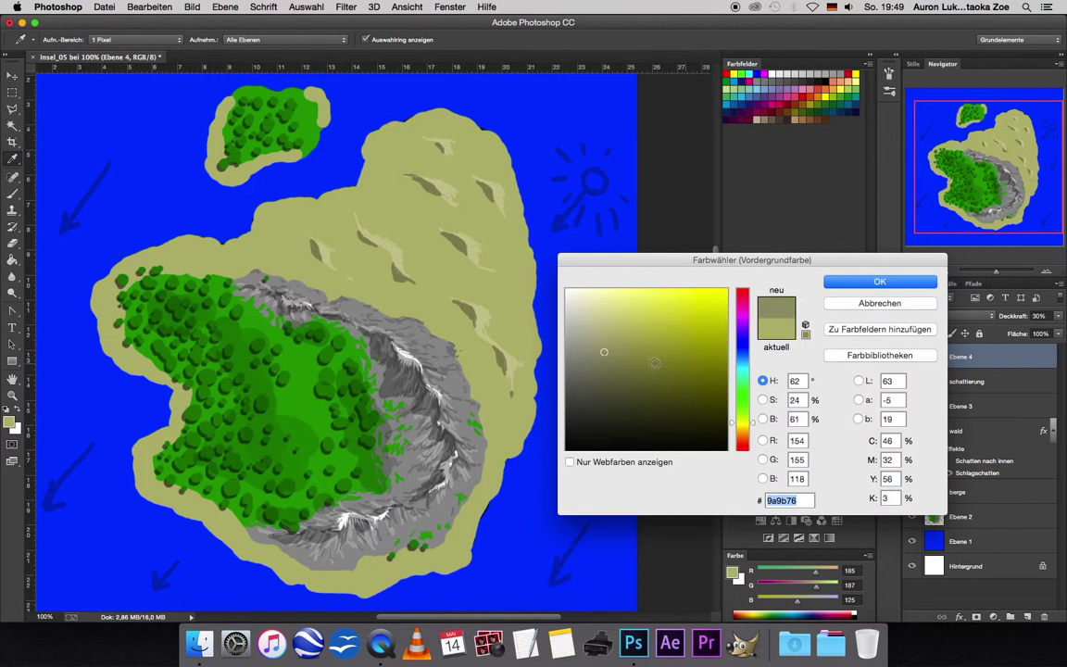
left_click(922, 282)
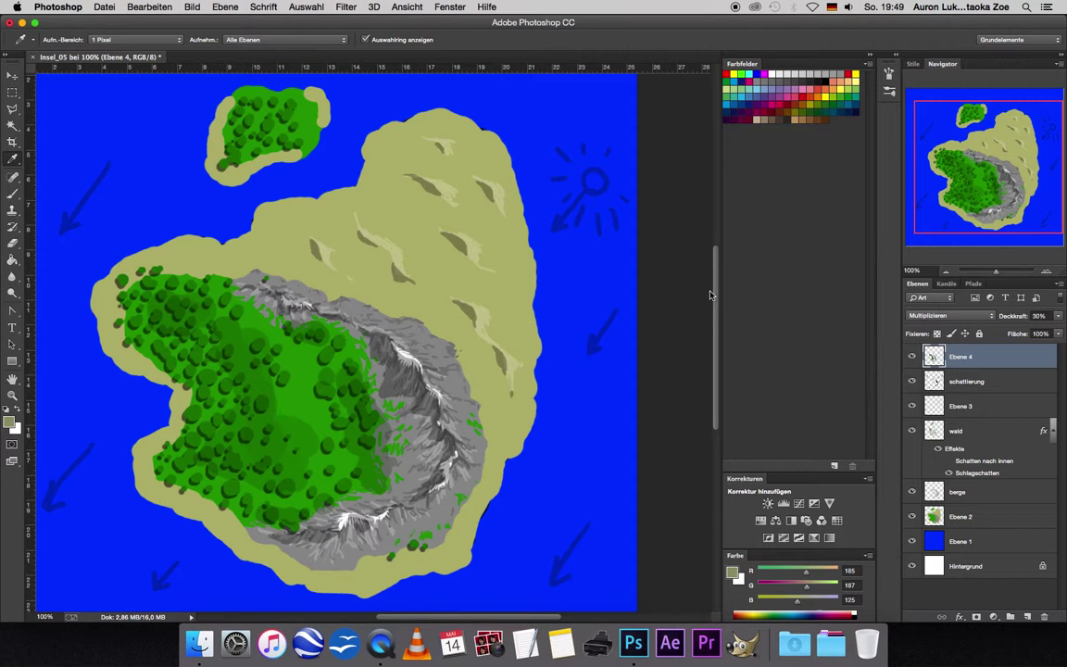
left_click(355, 282)
left_click(10, 422)
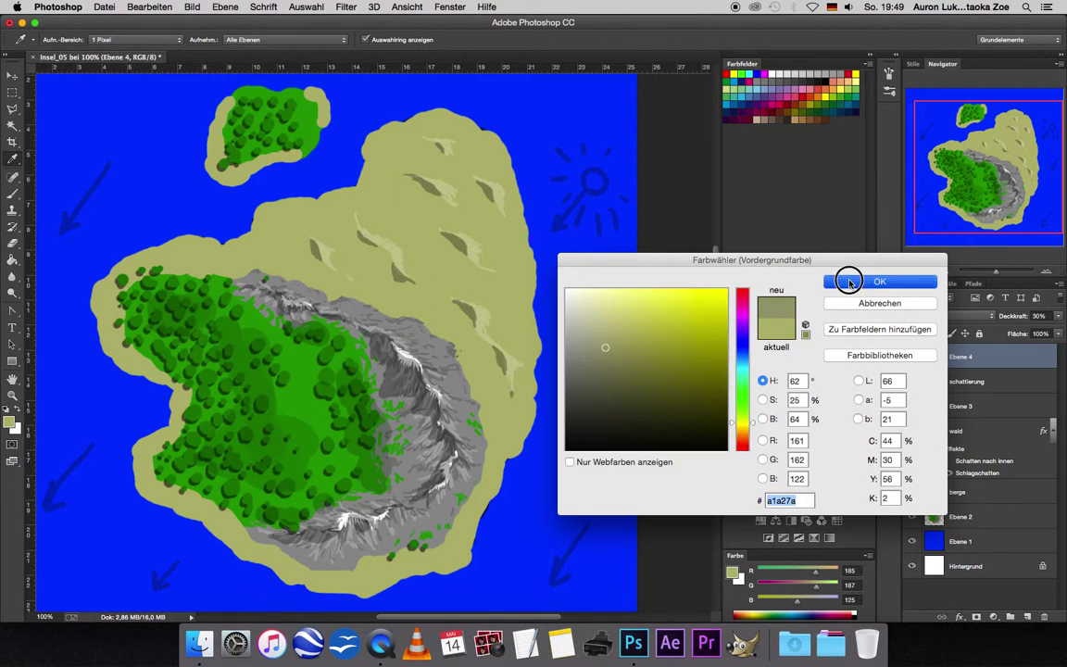
left_click(846, 281)
left_click(13, 194)
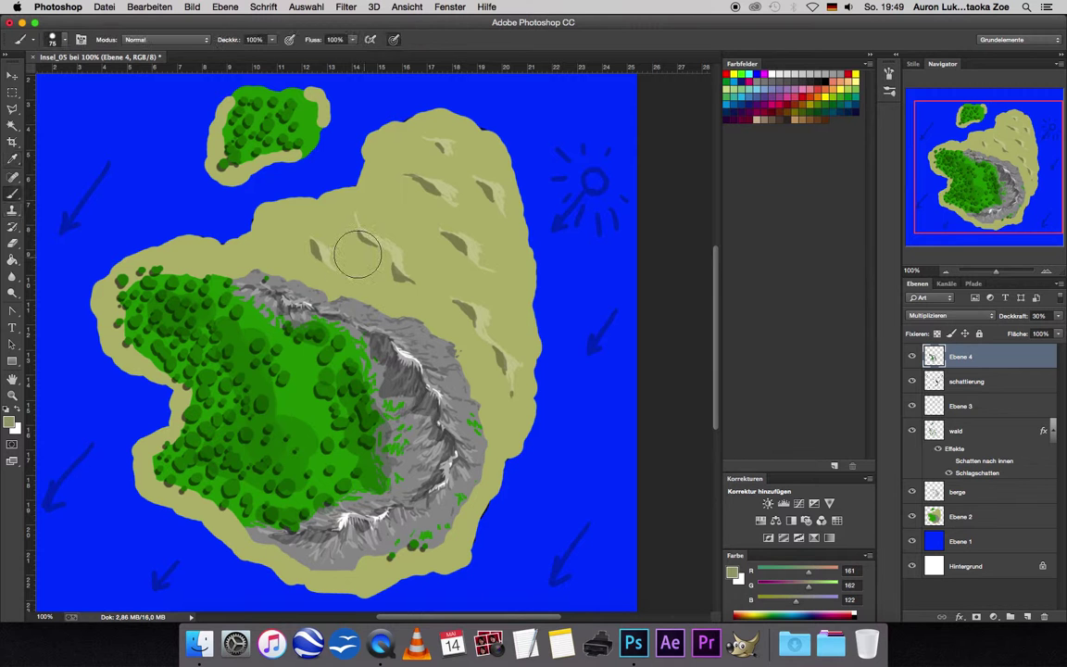
- Paint olive shading along the mountain's edge, the island's top and right shore
left_click_drag(267, 248, 407, 306)
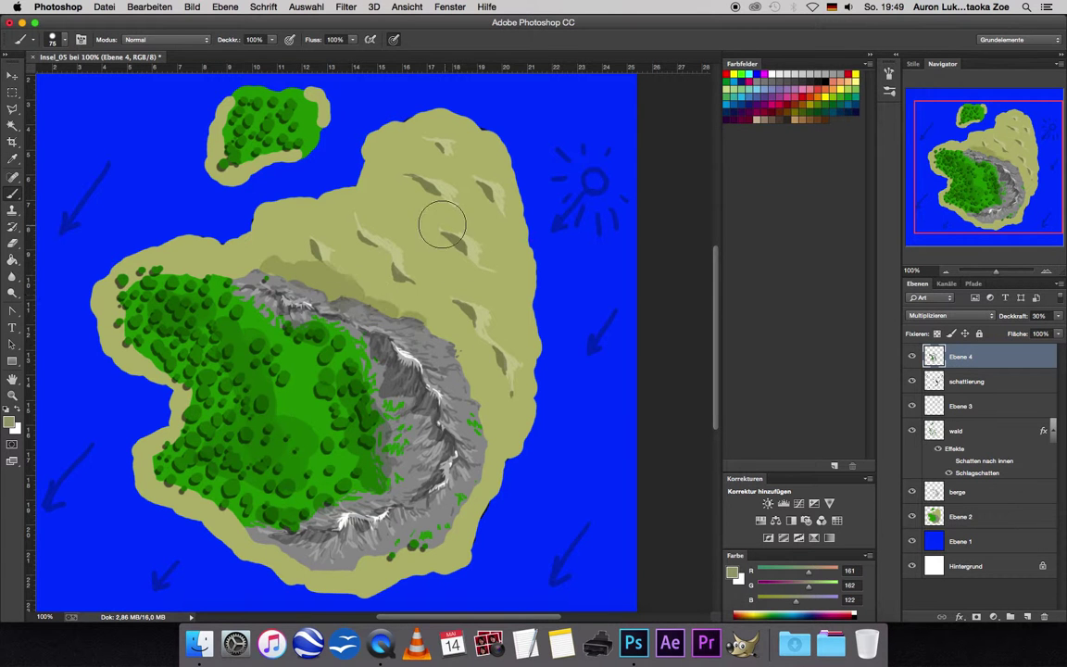
mouse_move(436, 222)
left_mouse_down()
mouse_move(496, 281)
mouse_move(473, 197)
mouse_move(498, 305)
mouse_move(411, 157)
left_mouse_up()
left_click_drag(532, 394, 519, 347)
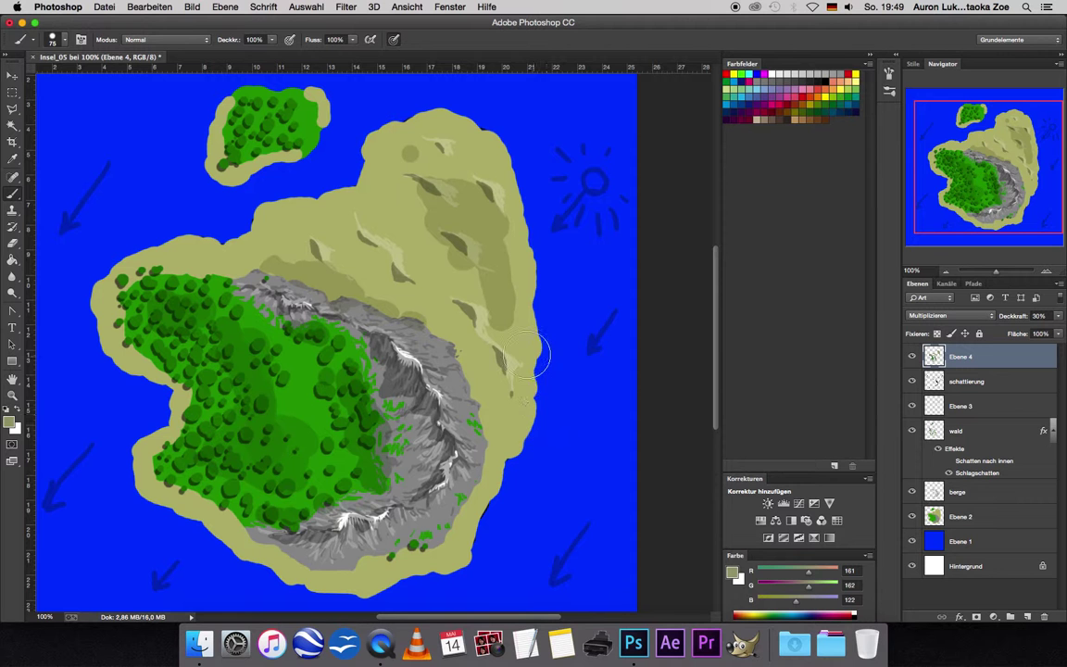
mouse_move(487, 436)
left_mouse_down()
mouse_move(435, 441)
mouse_move(487, 424)
left_mouse_up()
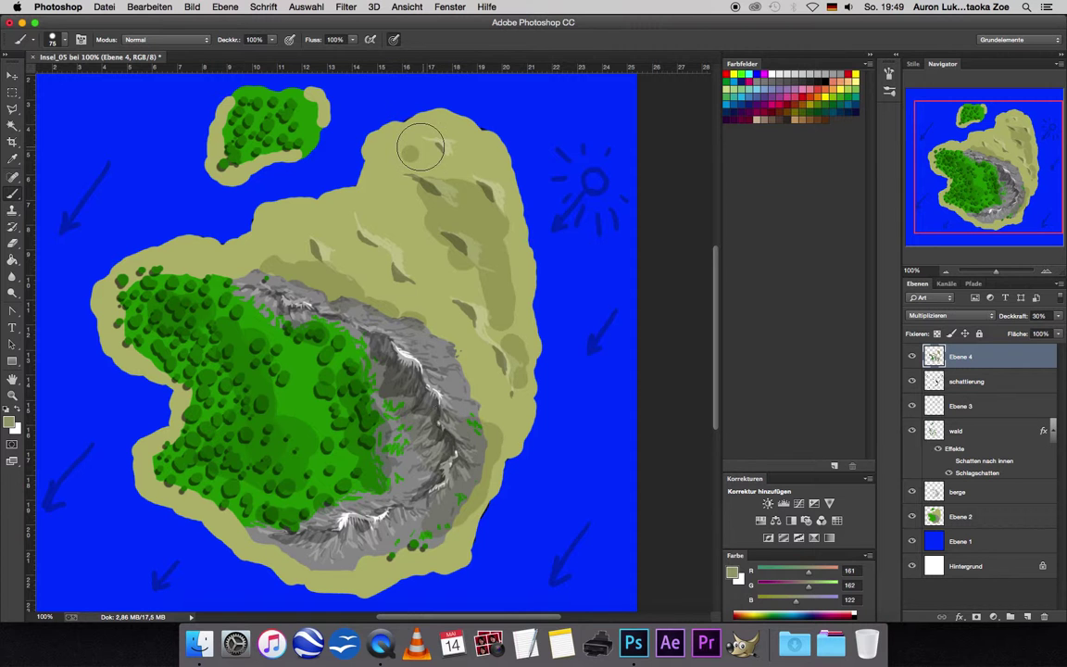
mouse_move(409, 131)
left_mouse_down()
mouse_move(381, 143)
mouse_move(404, 167)
left_mouse_up()
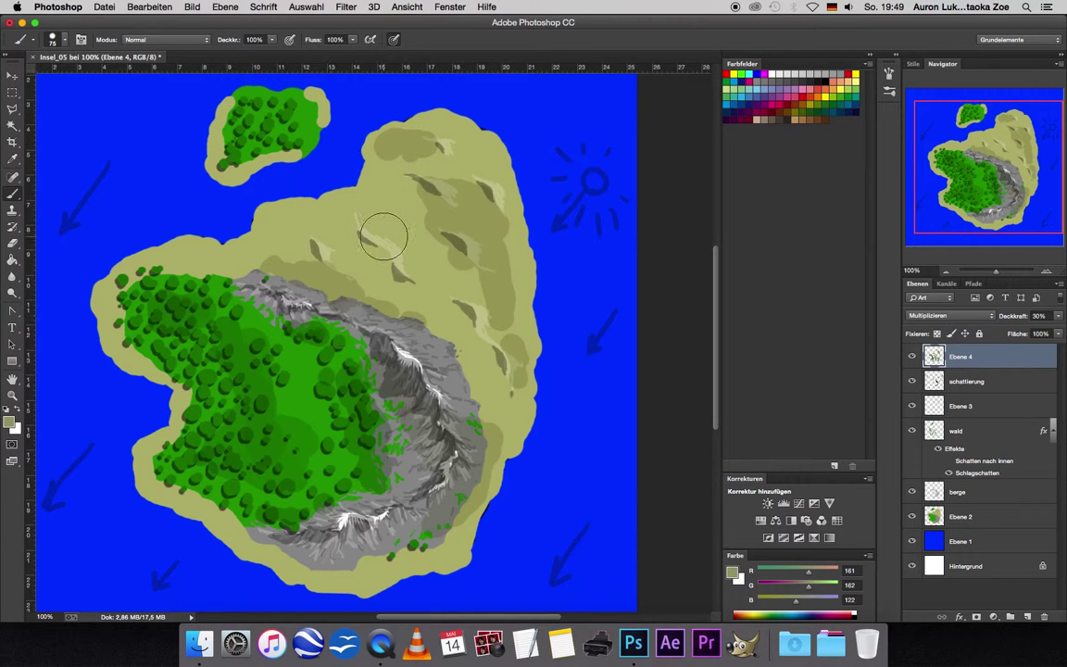
left_click_drag(417, 257, 364, 355)
left_click_drag(486, 389, 523, 319)
left_click_drag(315, 271, 350, 315)
- On Ebene 1, sample the sea and darken it to navy 0/40/153
left_click(980, 527)
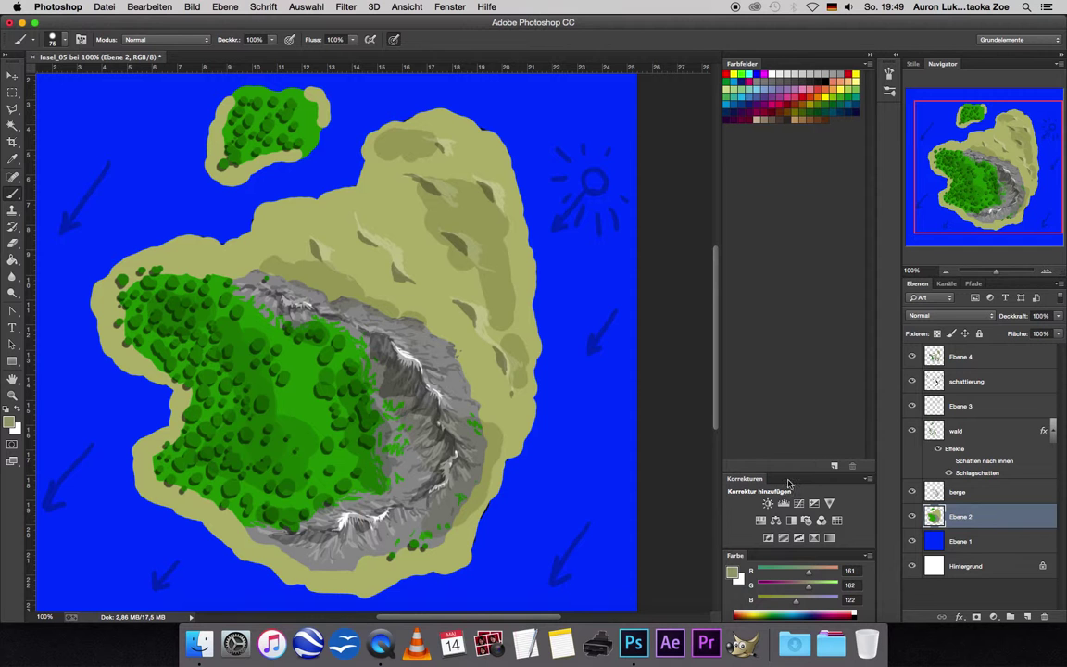
left_click(976, 543)
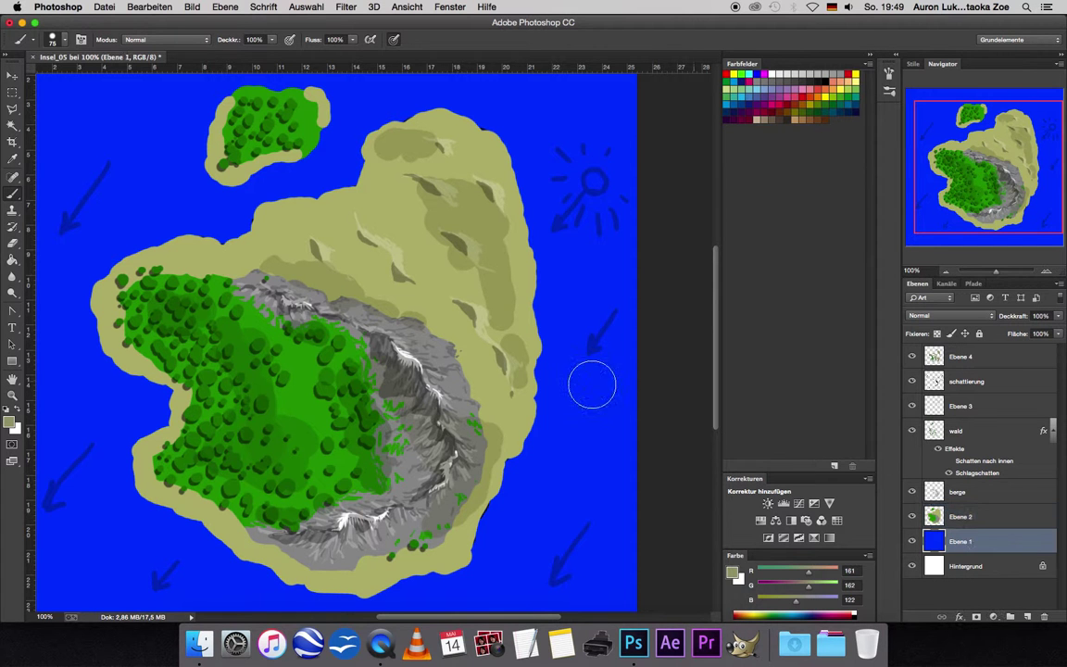
left_click(17, 161)
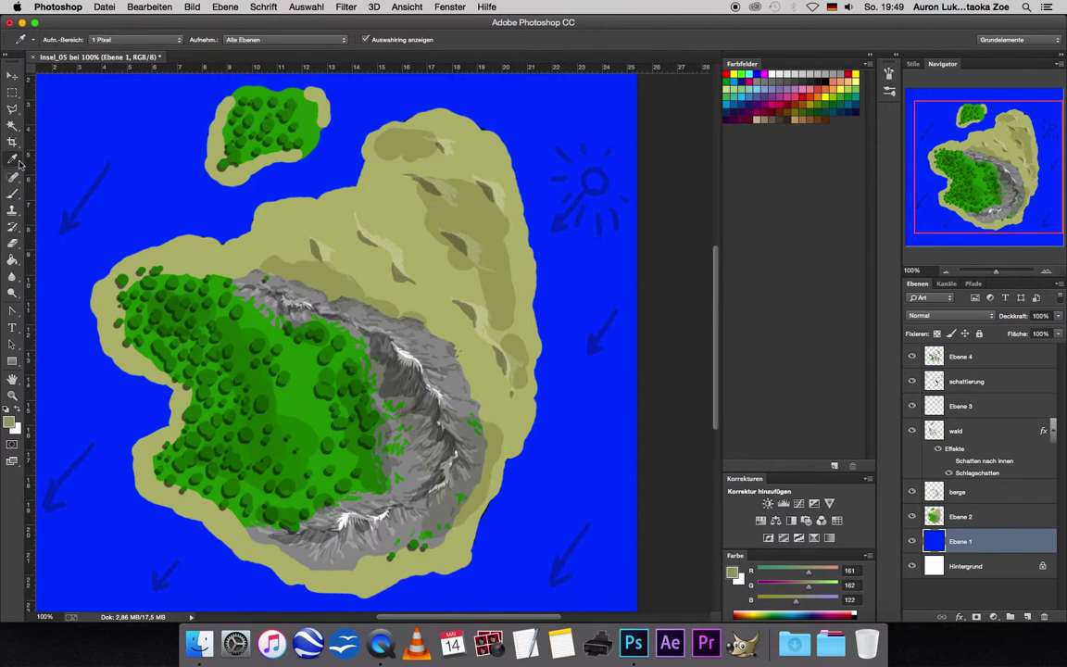
left_click(179, 194)
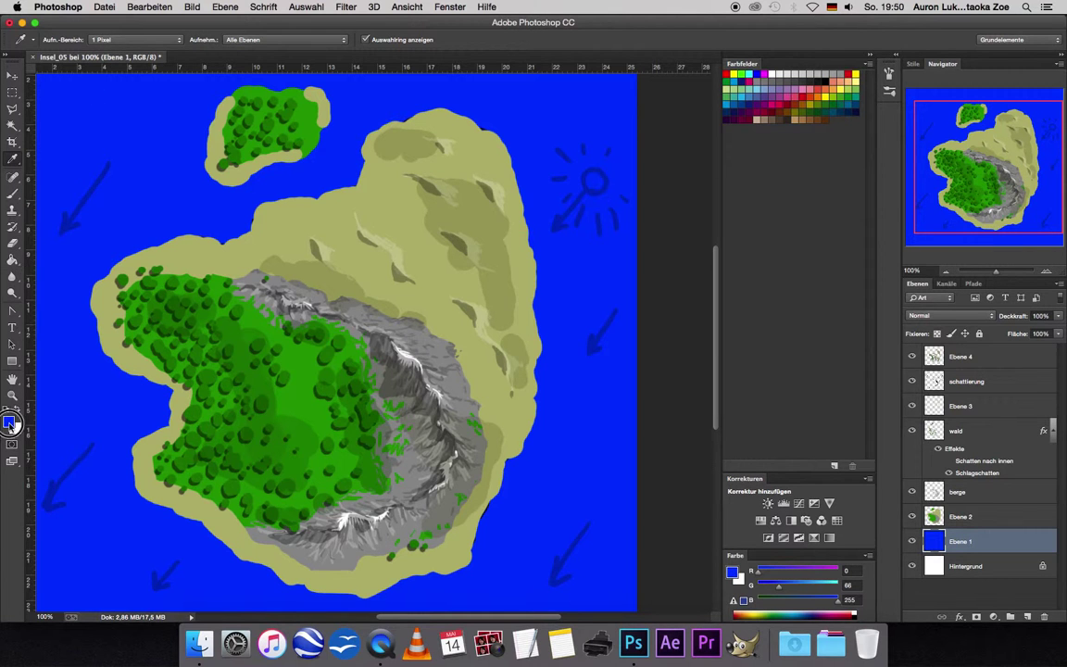
left_click(9, 421)
left_click_drag(724, 320, 727, 354)
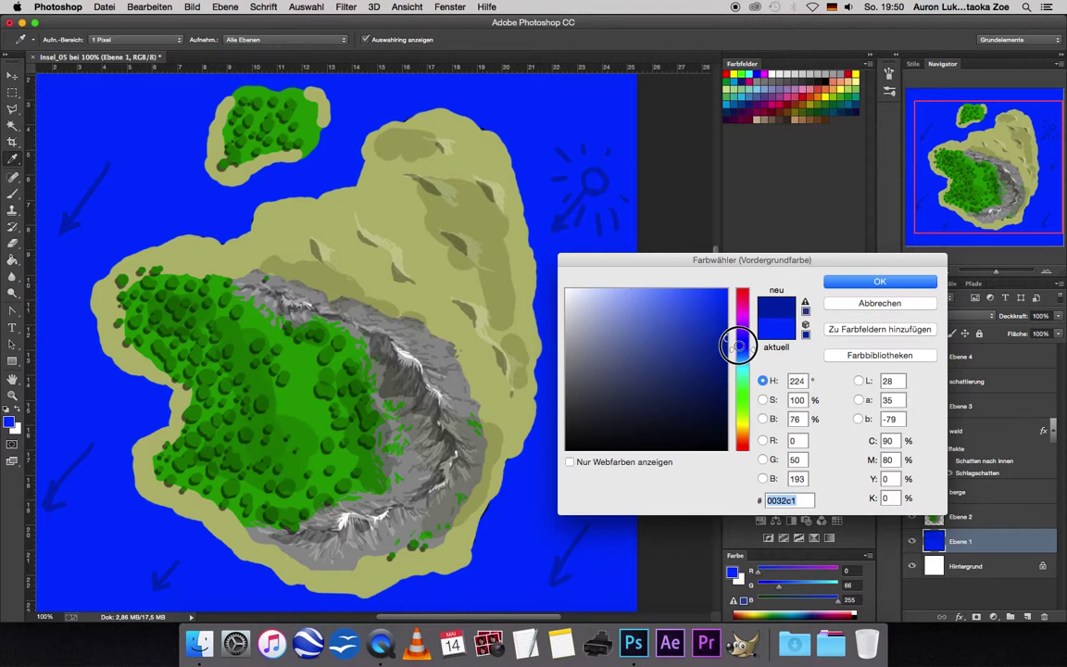
left_click(880, 280)
- Paint Bucket fill the sea with the navy blue, then select schattierung
left_click(12, 259)
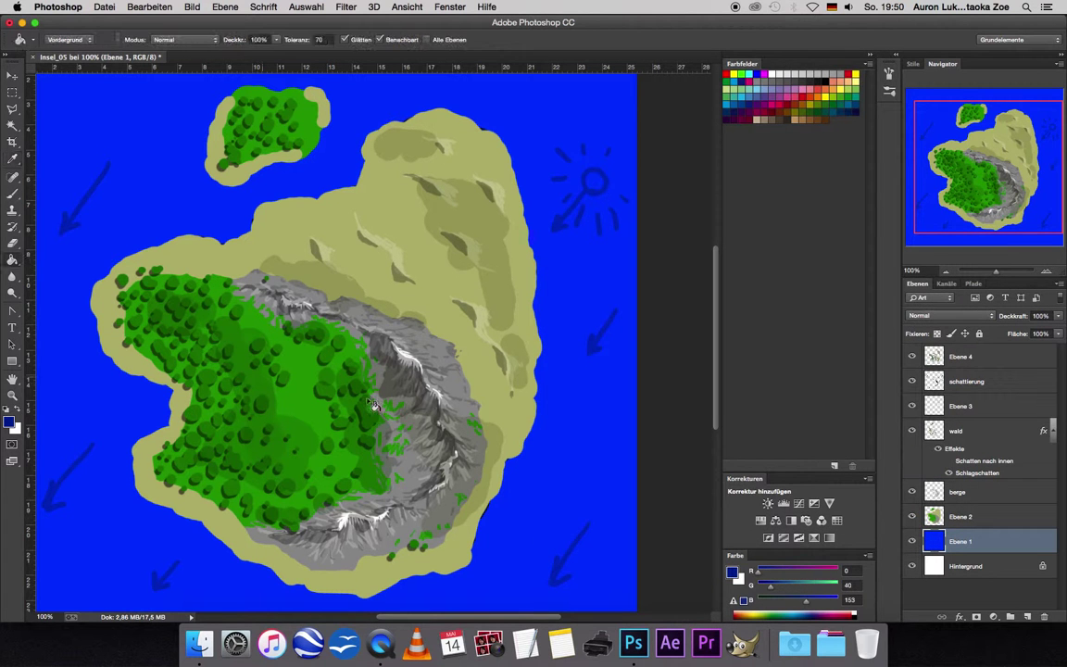
left_click(554, 461)
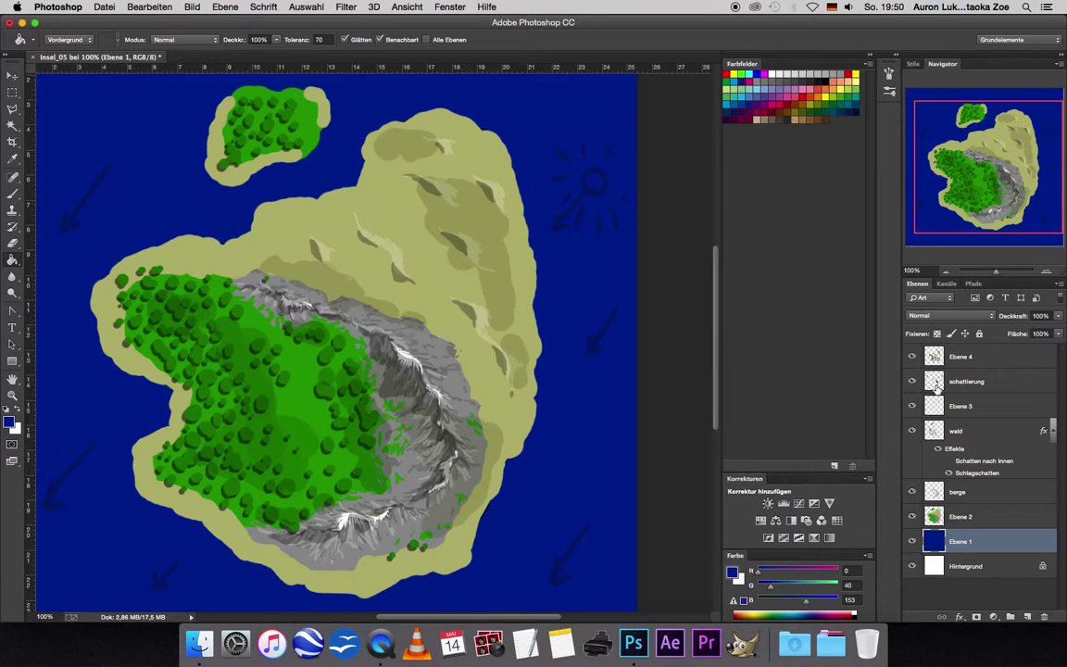
left_click(977, 384)
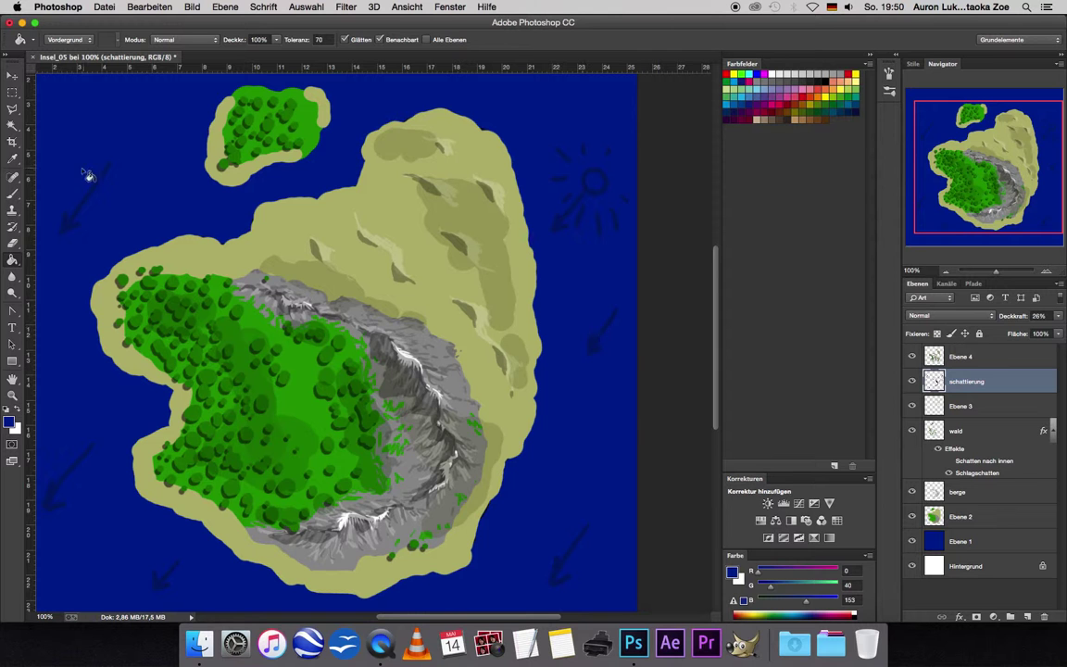
- Erase the arrow and sun sketches in the upper-right, lower-right, lower-left and upper-left sea
left_click(13, 242)
mouse_move(630, 330)
left_mouse_down()
mouse_move(619, 305)
mouse_move(571, 353)
mouse_move(586, 270)
mouse_move(565, 200)
mouse_move(553, 205)
mouse_move(593, 248)
mouse_move(613, 179)
mouse_move(631, 208)
left_mouse_up()
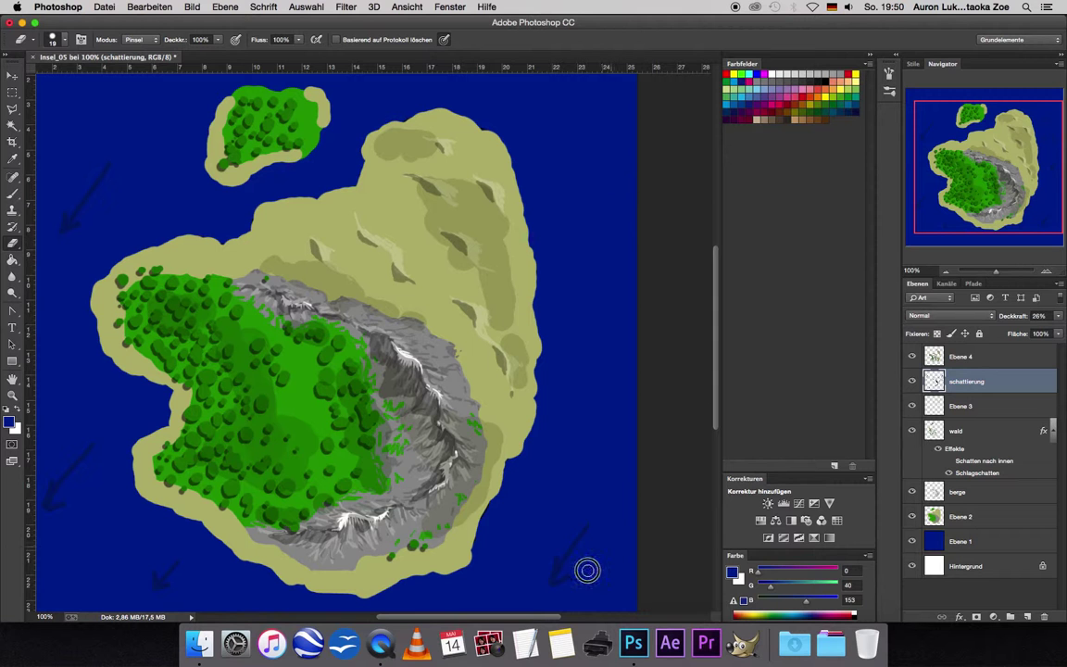
mouse_move(586, 571)
left_mouse_down()
mouse_move(564, 541)
mouse_move(600, 525)
mouse_move(549, 571)
left_mouse_up()
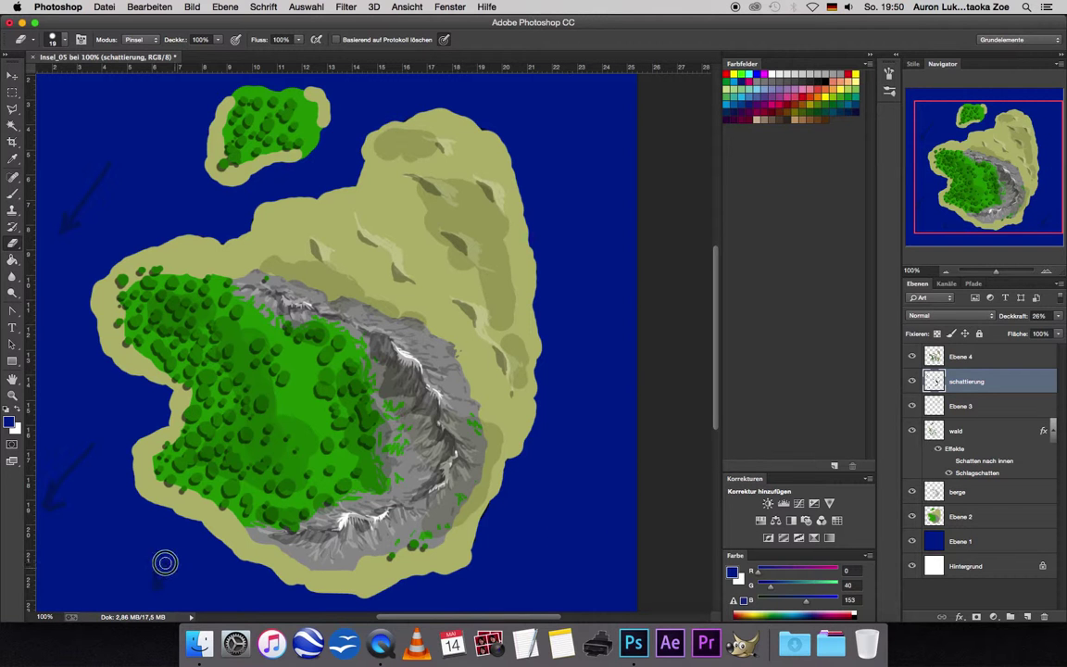
mouse_move(164, 563)
left_mouse_down()
mouse_move(151, 571)
mouse_move(58, 529)
mouse_move(52, 497)
left_mouse_up()
mouse_move(58, 200)
left_mouse_down()
mouse_move(105, 171)
mouse_move(82, 229)
left_mouse_up()
- Add a new layer above Ebene 1, set colour 0042ff, and a 24 px brush
left_click(970, 545)
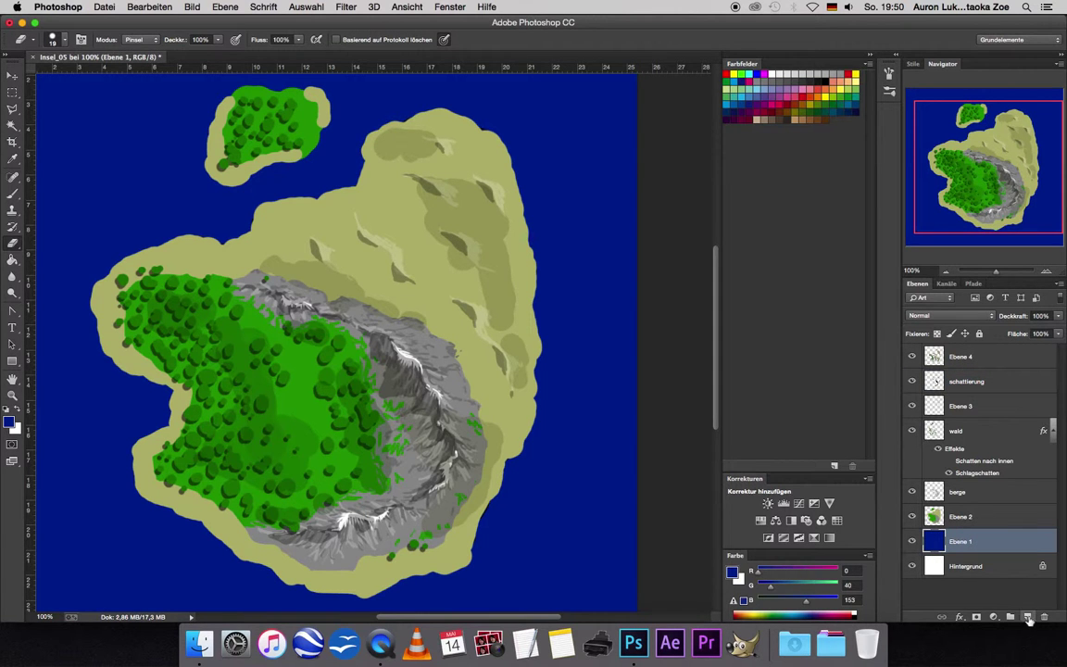
left_click(1027, 616)
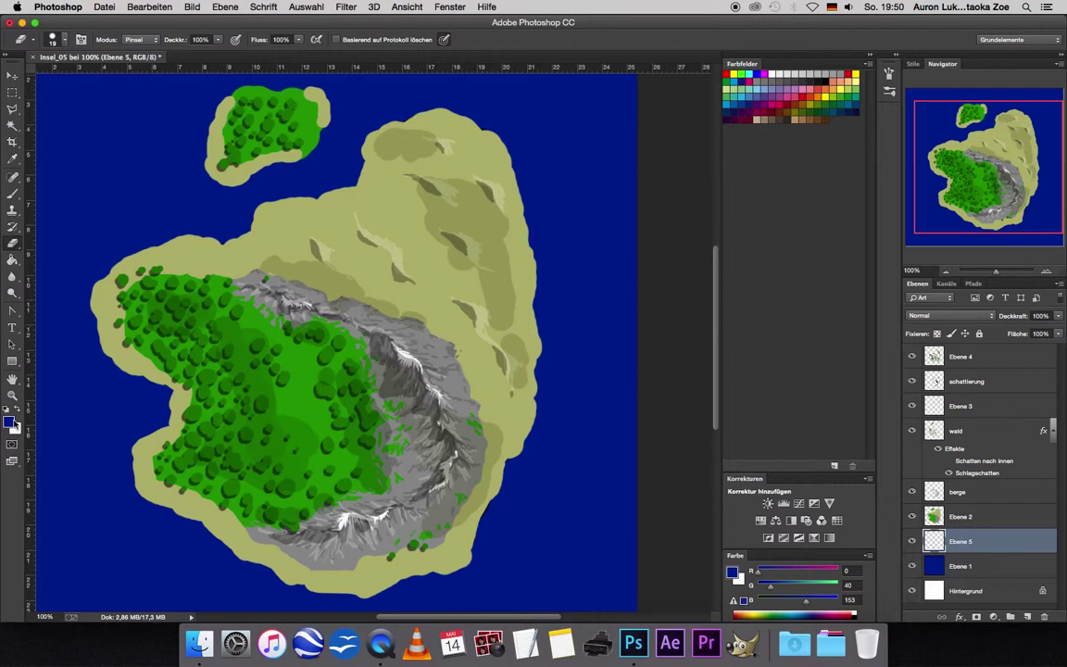
left_click(9, 421)
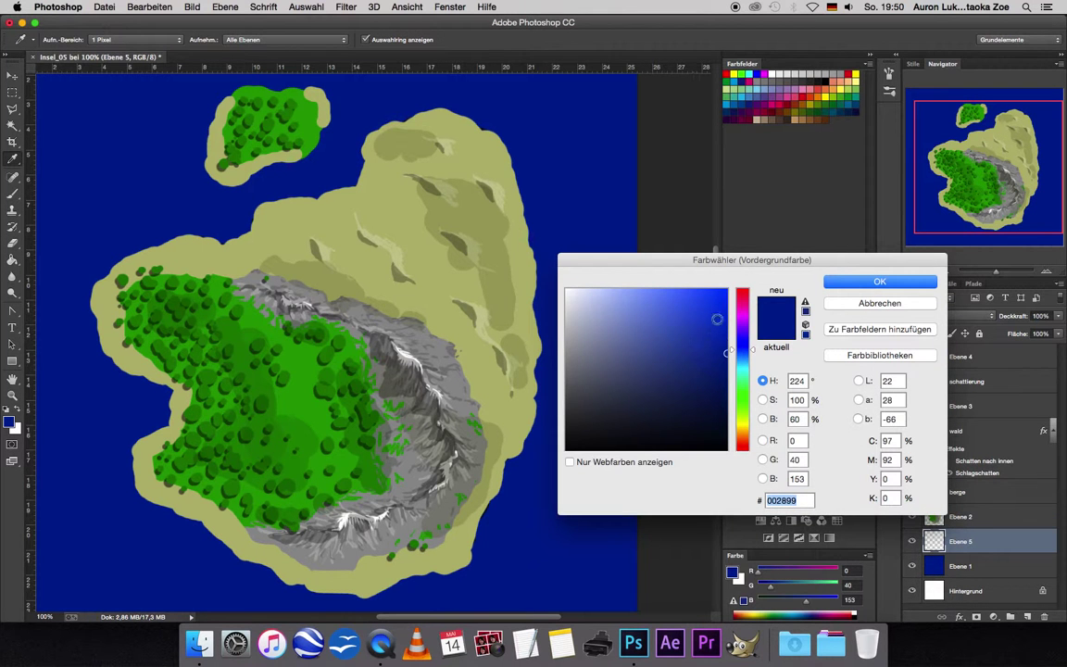
left_click_drag(719, 321, 728, 289)
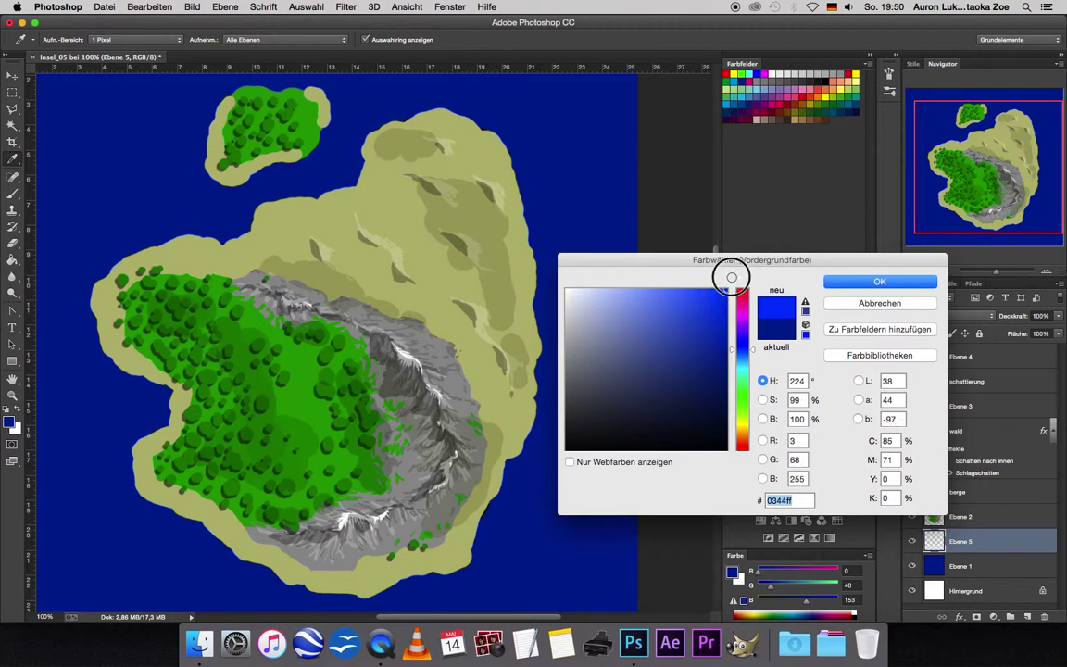
left_click(845, 282)
left_click(12, 192)
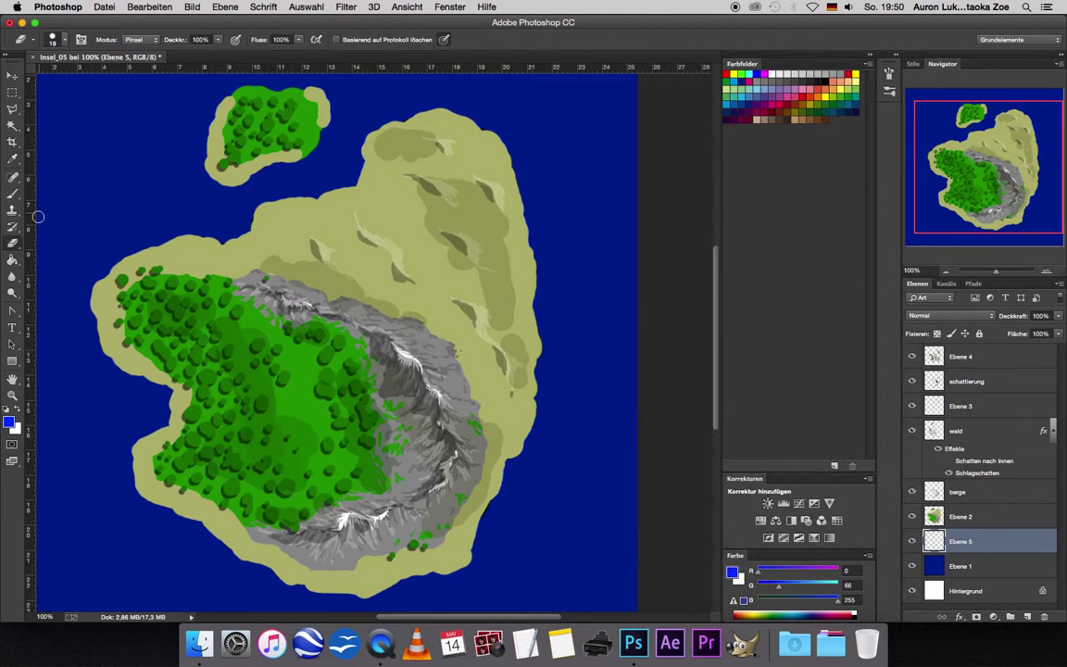
left_click(59, 40)
left_click(80, 80)
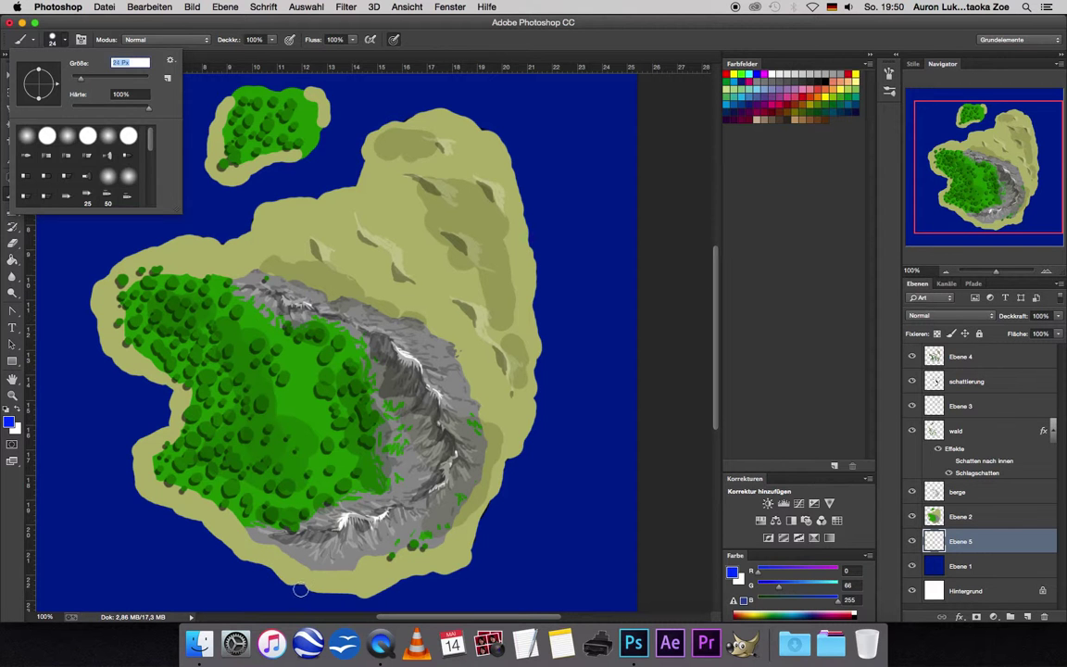
- Paint the bright blue shoreline along the lower, west, top coasts and the small island
mouse_move(300, 589)
left_mouse_down()
mouse_move(136, 491)
mouse_move(130, 460)
mouse_move(174, 405)
mouse_move(159, 369)
left_mouse_up()
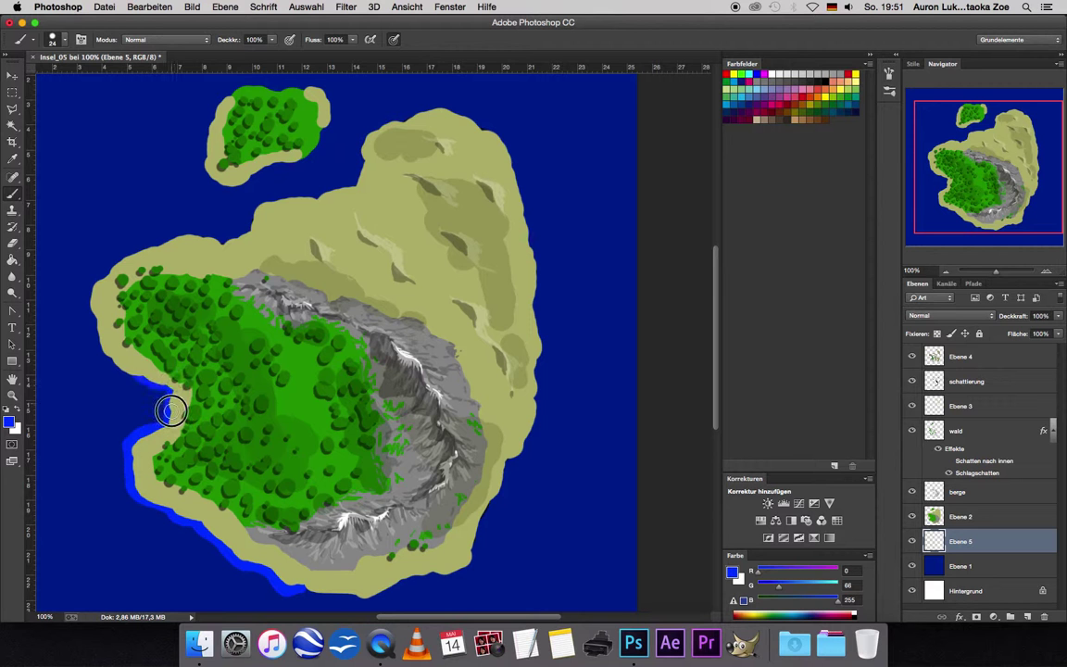
mouse_move(171, 411)
left_mouse_down()
mouse_move(101, 335)
mouse_move(88, 308)
mouse_move(91, 276)
mouse_move(157, 242)
mouse_move(220, 238)
mouse_move(227, 213)
mouse_move(258, 216)
mouse_move(325, 185)
mouse_move(371, 153)
mouse_move(387, 124)
mouse_move(373, 163)
left_mouse_up()
mouse_move(391, 123)
left_mouse_down()
mouse_move(453, 112)
mouse_move(483, 142)
left_mouse_up()
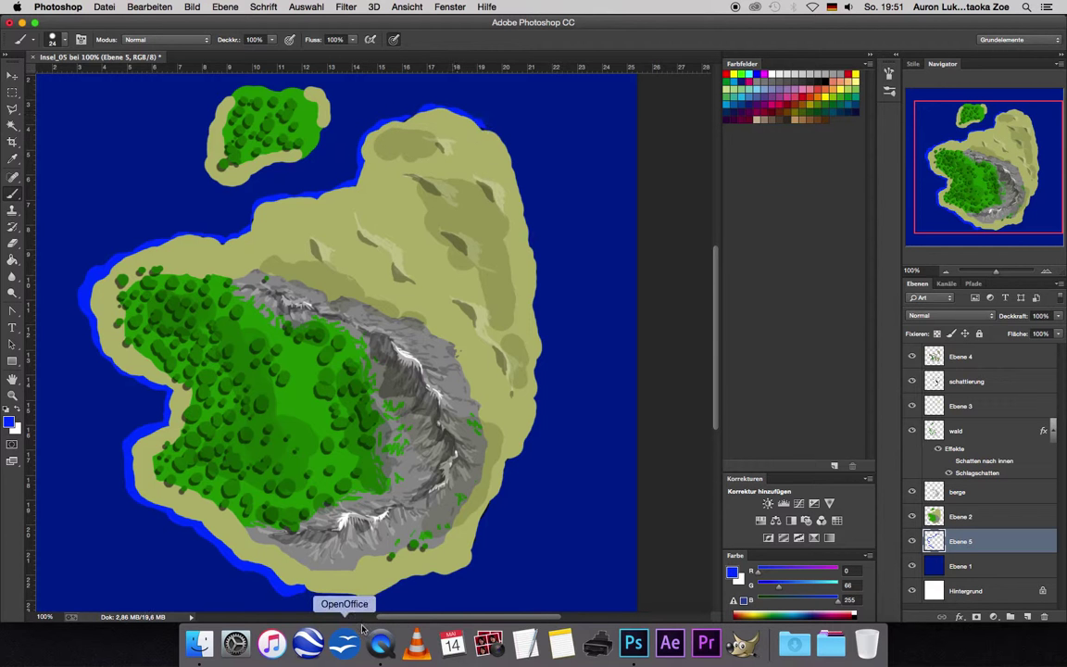
mouse_move(317, 579)
left_mouse_down()
mouse_move(353, 591)
mouse_move(445, 572)
mouse_move(474, 550)
mouse_move(516, 449)
mouse_move(538, 345)
mouse_move(512, 182)
mouse_move(482, 125)
mouse_move(417, 119)
left_mouse_up()
mouse_move(274, 161)
left_mouse_down()
mouse_move(234, 179)
mouse_move(208, 170)
mouse_move(207, 124)
mouse_move(259, 90)
mouse_move(296, 90)
mouse_move(325, 107)
mouse_move(302, 151)
mouse_move(277, 167)
left_mouse_up()
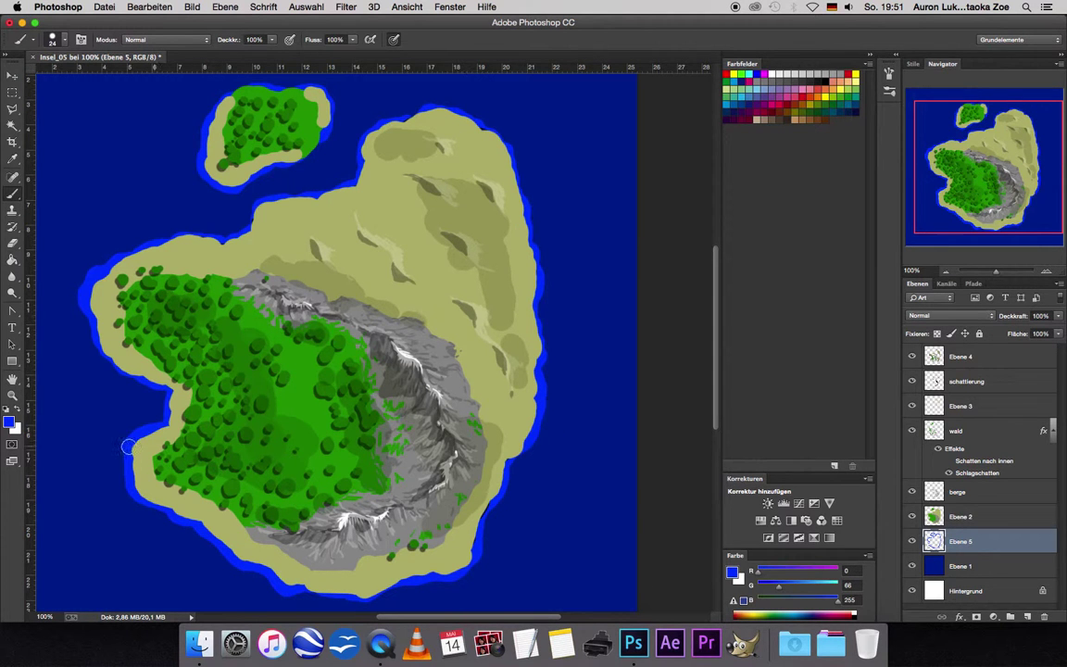
left_click(11, 422)
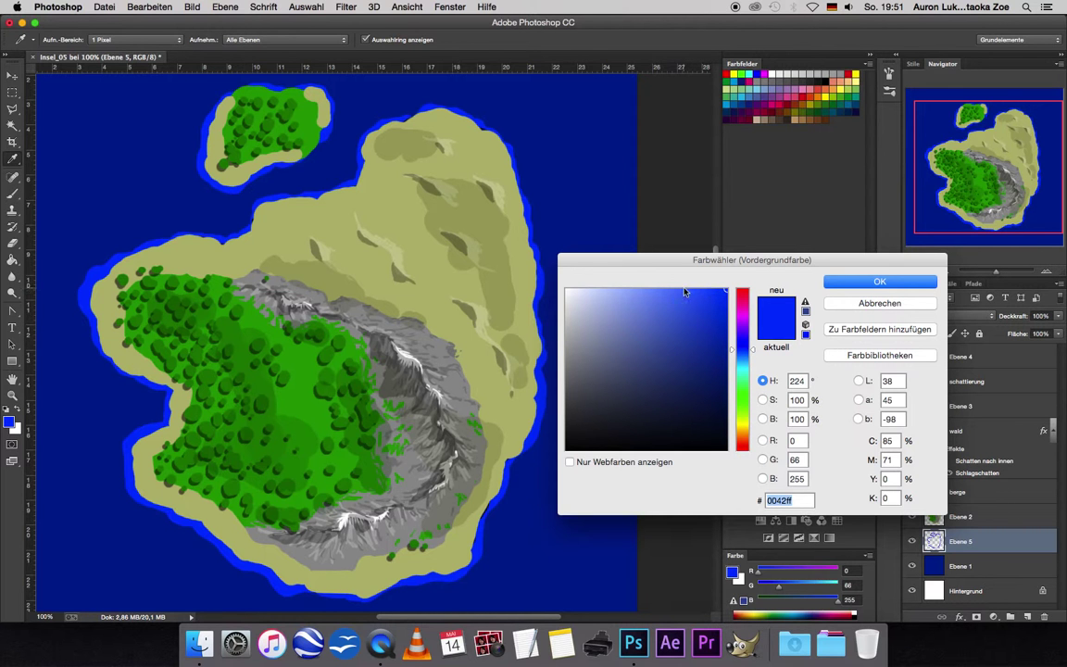
- Pick lighter blue 4978ff and paint a pale band along the west, northwest and east coasts
left_click(682, 288)
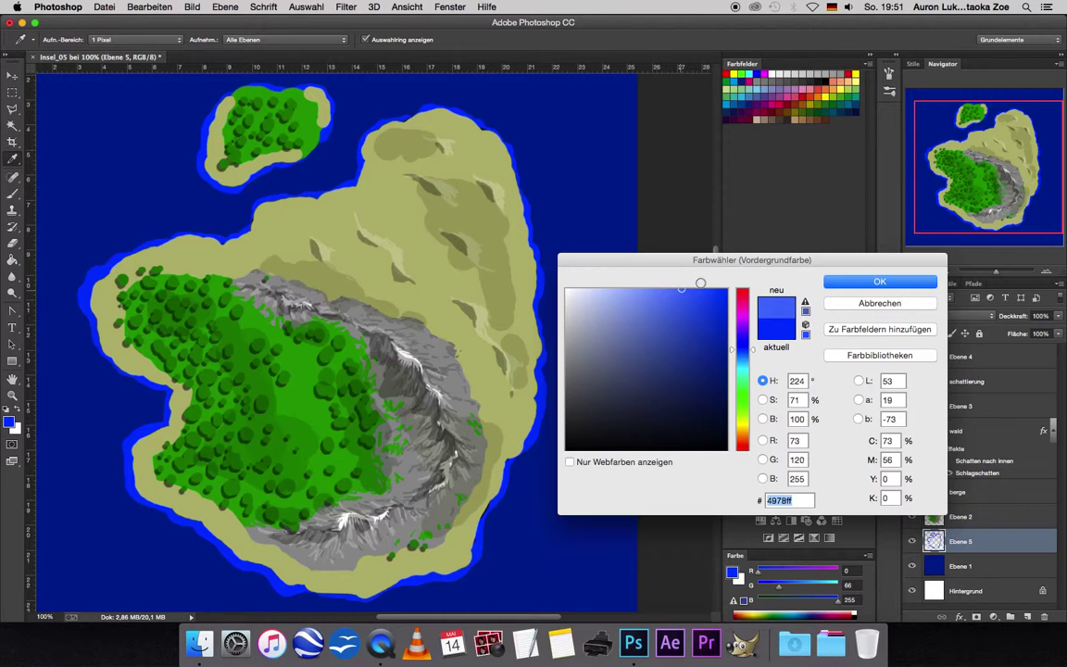
key("Return")
key("b")
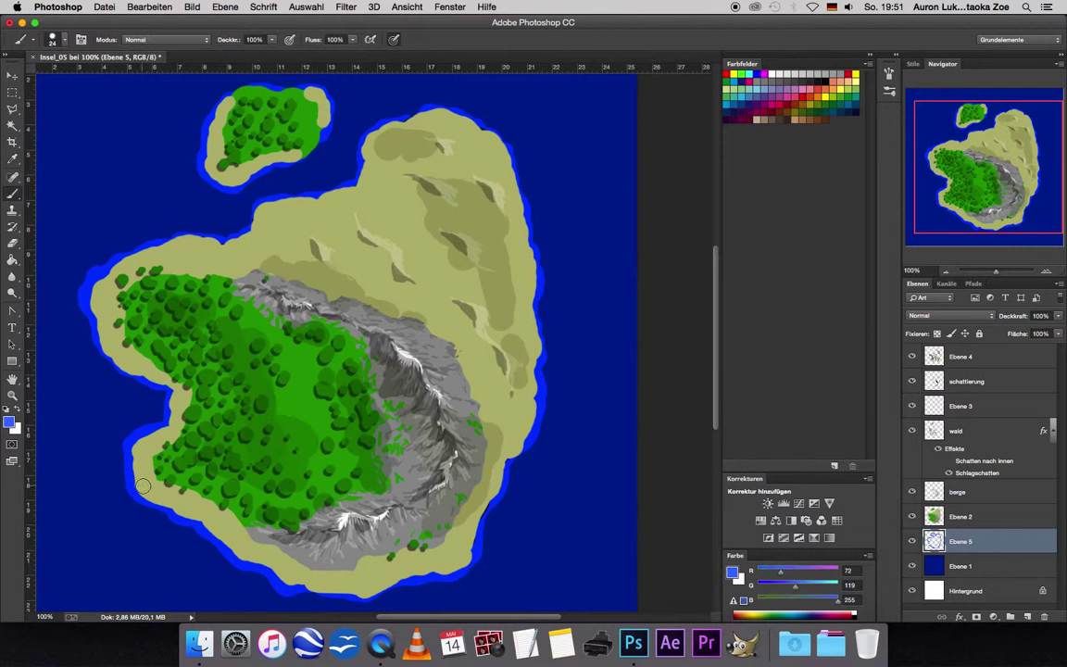
mouse_move(141, 485)
left_mouse_down()
mouse_move(161, 431)
mouse_move(90, 298)
mouse_move(95, 304)
mouse_move(132, 228)
mouse_move(228, 249)
mouse_move(296, 200)
mouse_move(207, 159)
mouse_move(220, 109)
mouse_move(323, 135)
mouse_move(309, 130)
left_mouse_up()
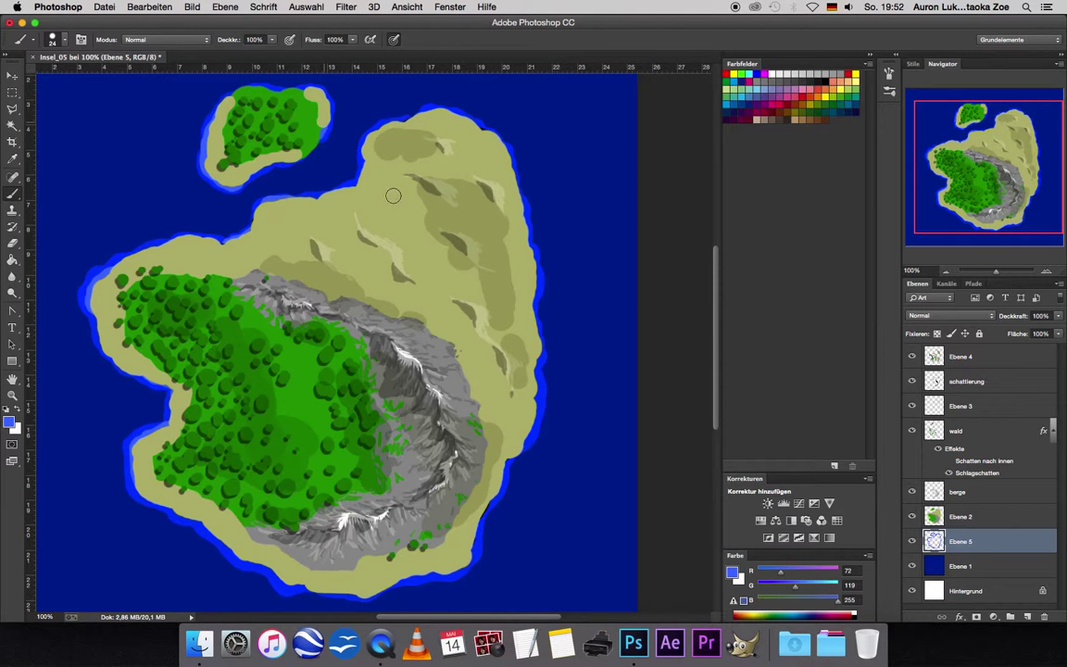
mouse_move(380, 185)
left_mouse_down()
mouse_move(362, 171)
mouse_move(367, 143)
mouse_move(421, 109)
mouse_move(478, 131)
mouse_move(524, 238)
mouse_move(535, 344)
left_mouse_up()
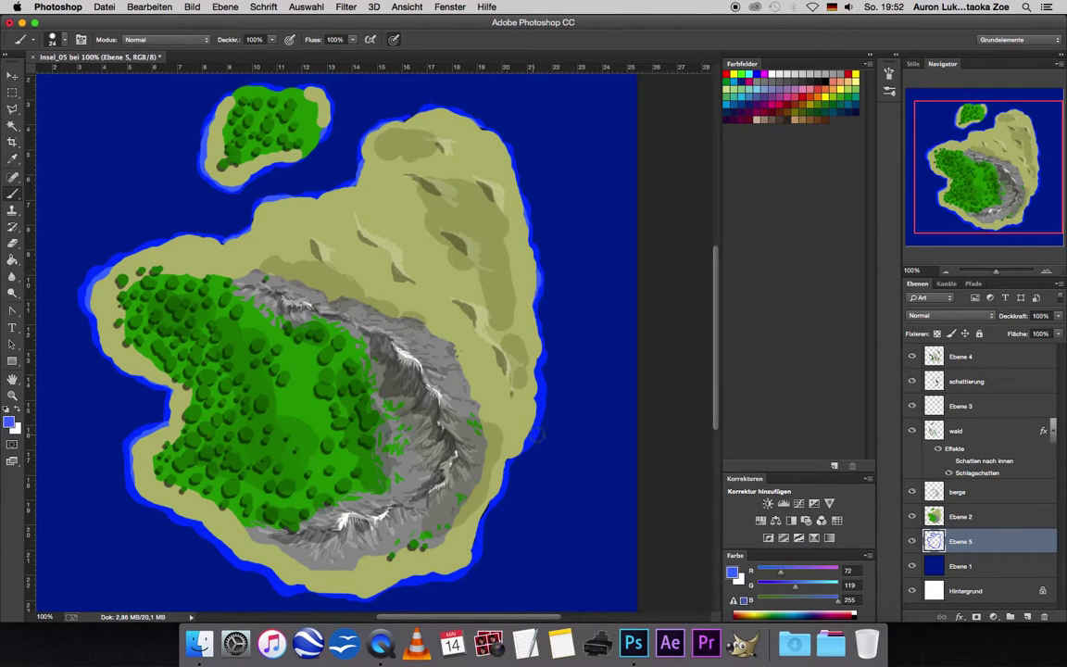
mouse_move(534, 393)
left_mouse_down()
mouse_move(466, 556)
mouse_move(416, 574)
mouse_move(312, 581)
mouse_move(281, 571)
mouse_move(176, 503)
mouse_move(155, 468)
left_mouse_up()
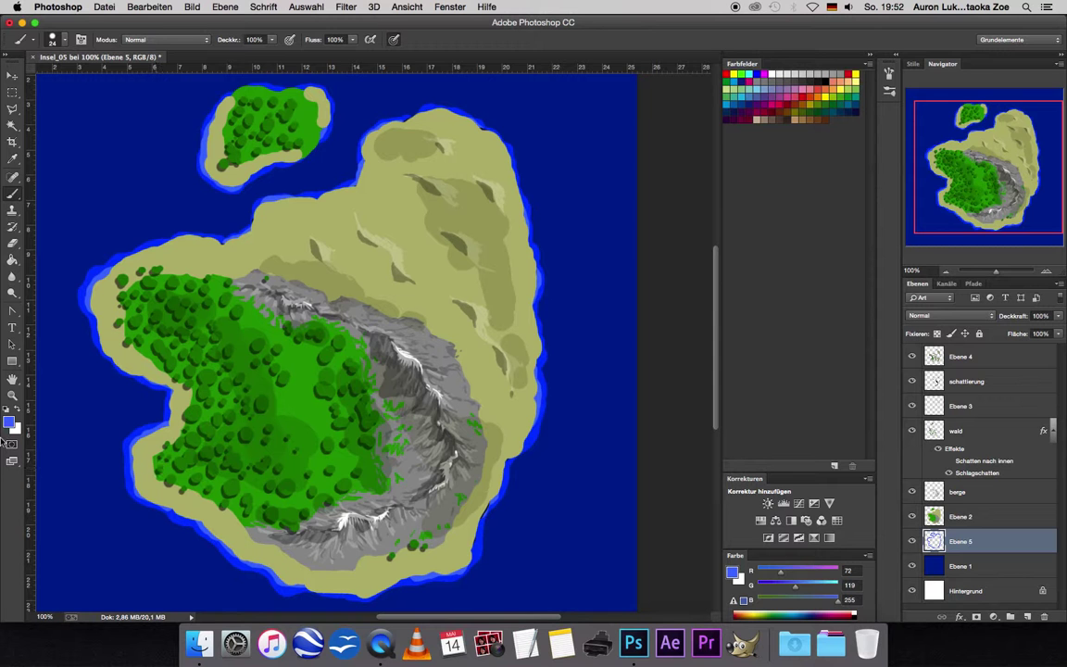
- Sample the shoreline blue and darken it to 003ae0 (R0 G58 B224)
left_click(15, 160)
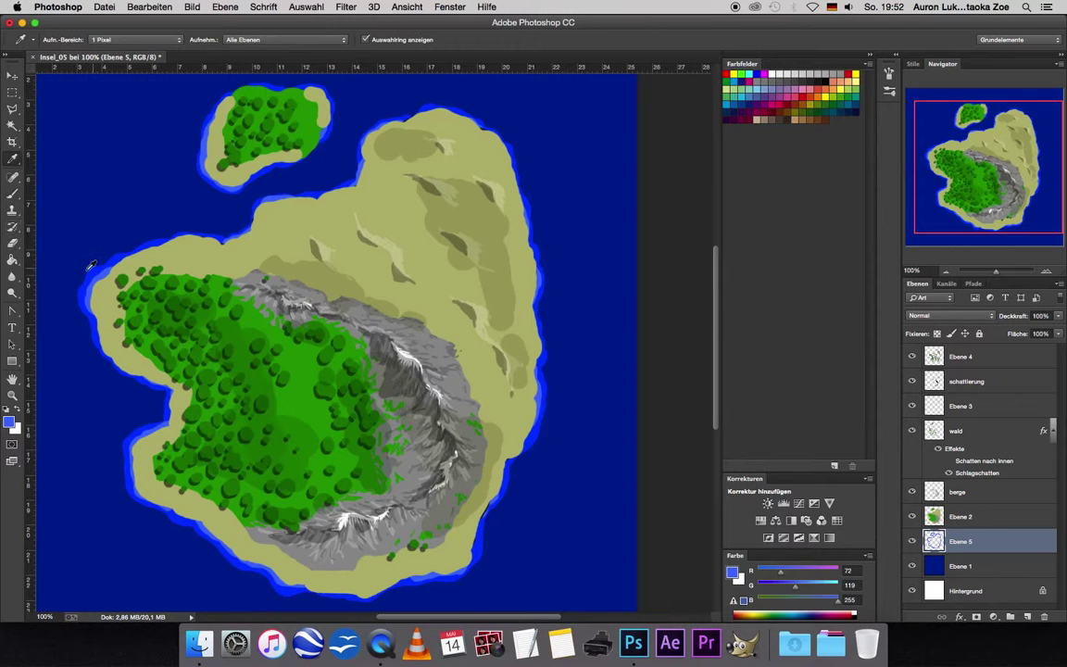
left_click(98, 268)
left_click(9, 422)
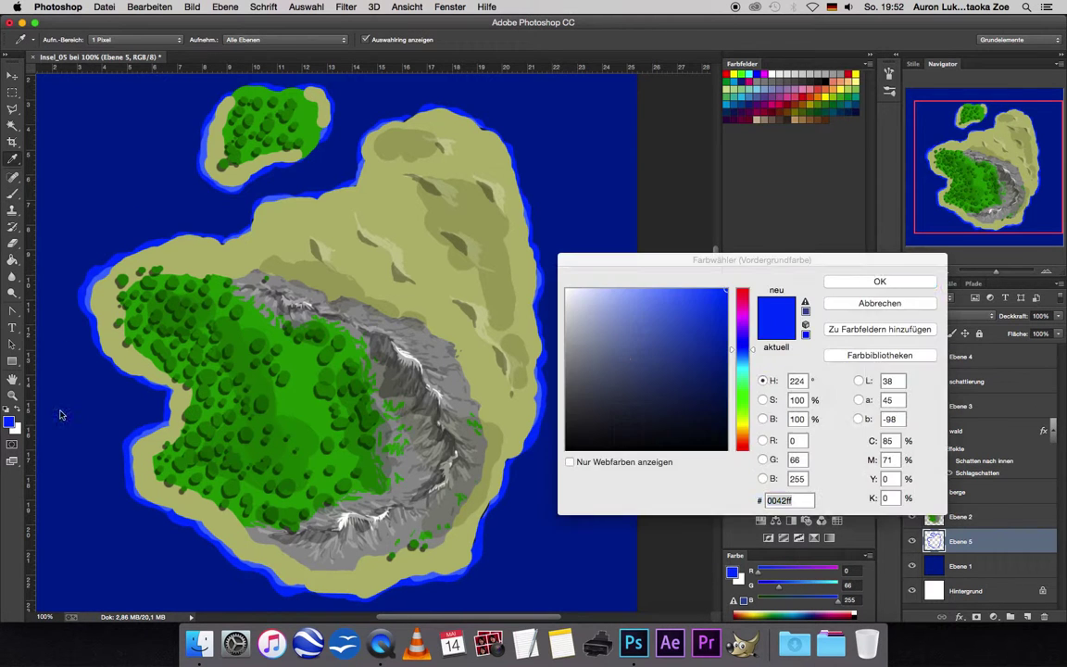
left_click_drag(720, 305, 728, 306)
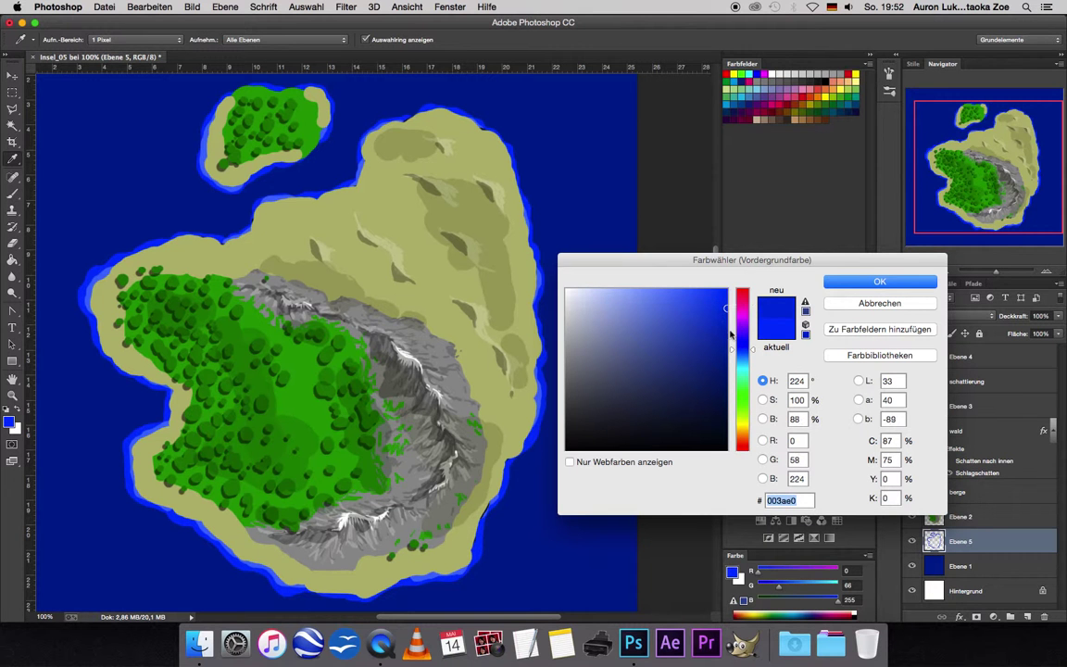
left_click(828, 284)
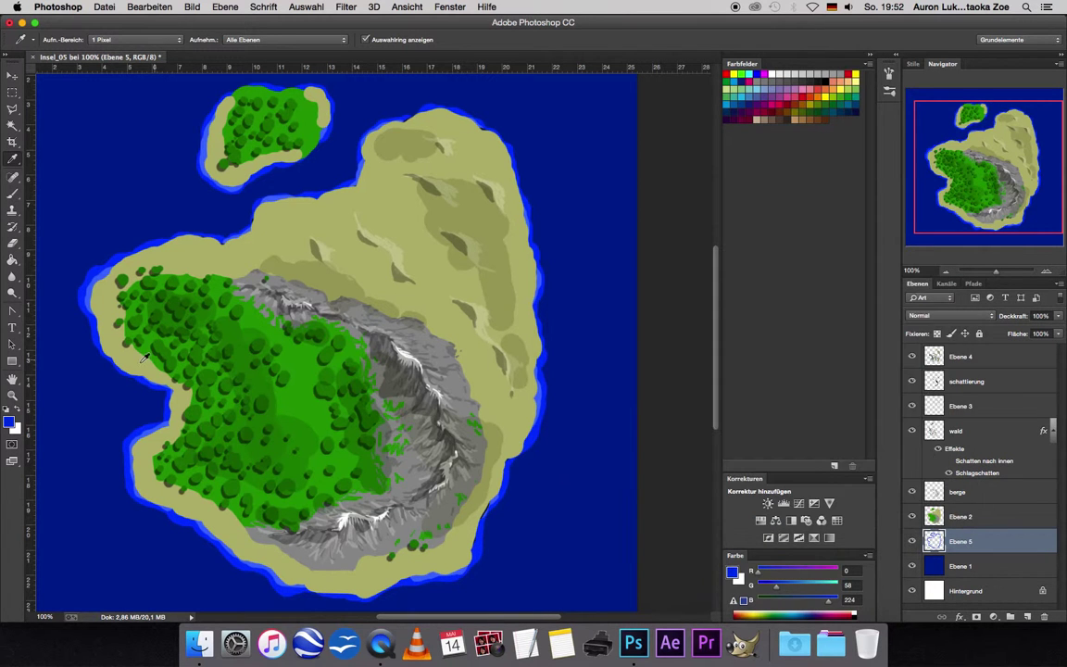
- With a 6 px brush, draw small wave strokes off the east, southern and southwest coasts
left_click(12, 192)
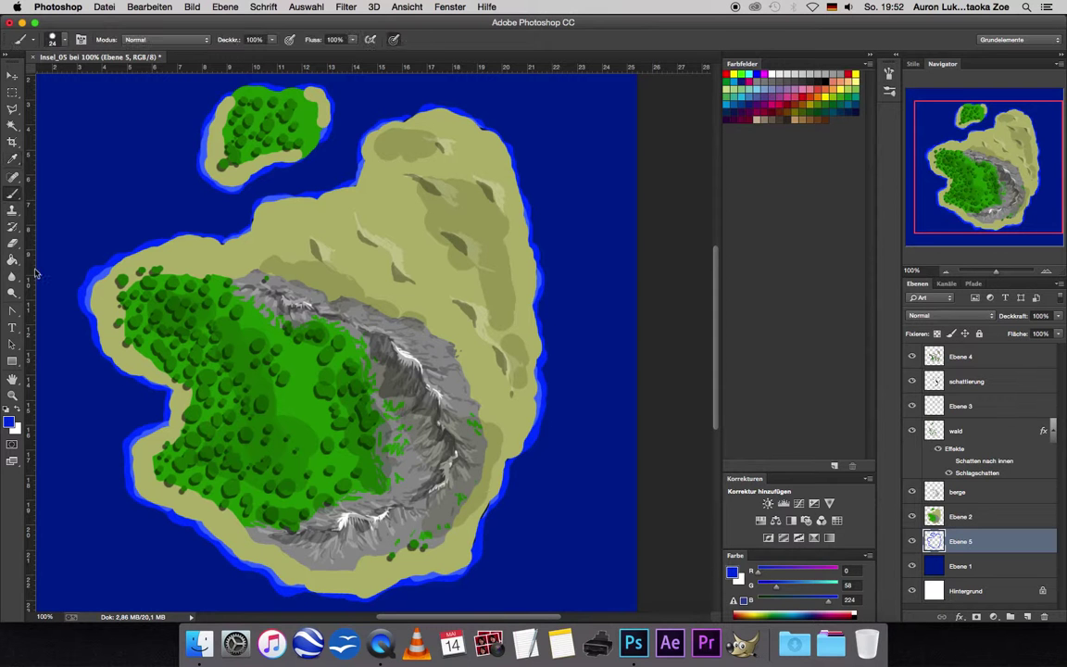
left_click(62, 39)
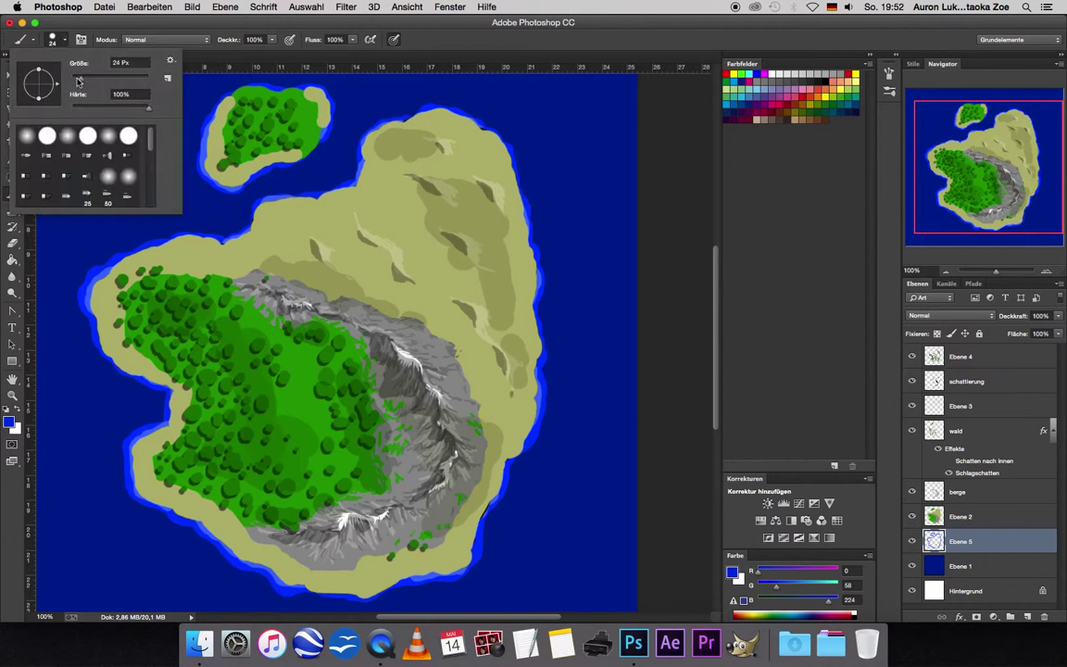
left_click_drag(79, 81, 75, 83)
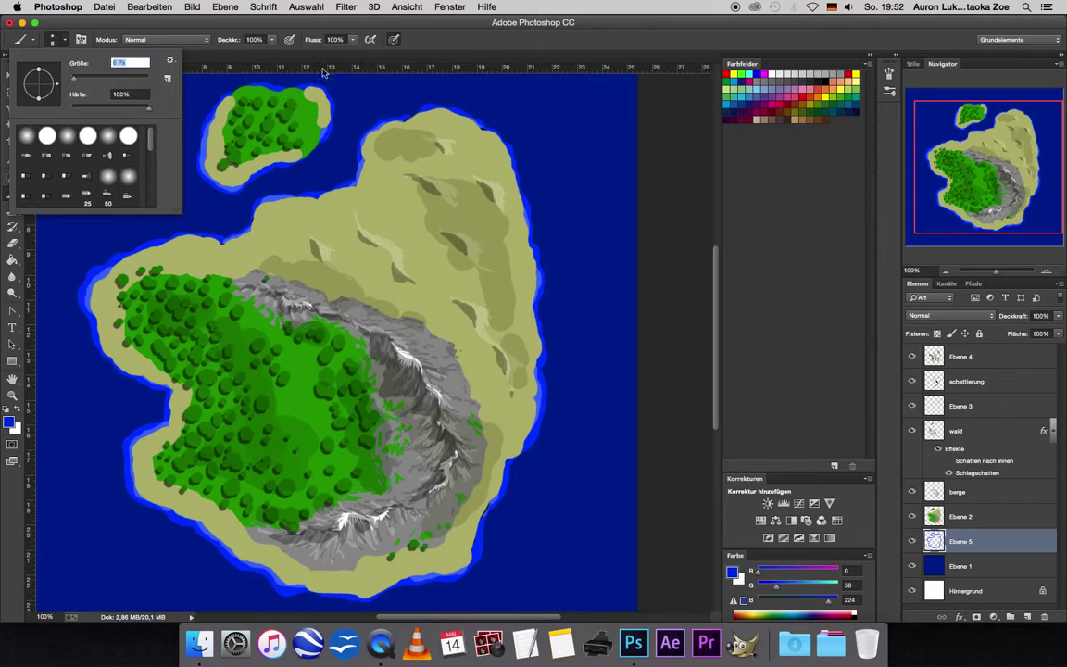
left_click(532, 51)
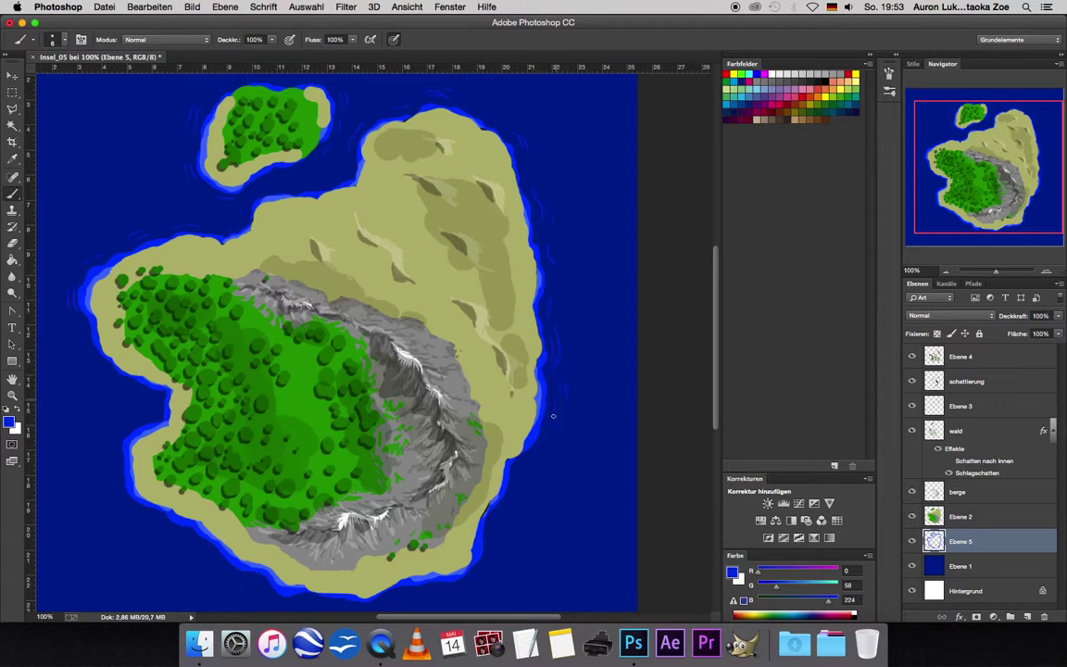
left_click_drag(545, 443, 550, 454)
left_click_drag(504, 518, 493, 531)
left_click(203, 564)
key("bracketright")
key("bracketright")
- Select the wald layer and set the foreground colour to an olive brown
left_click(988, 519)
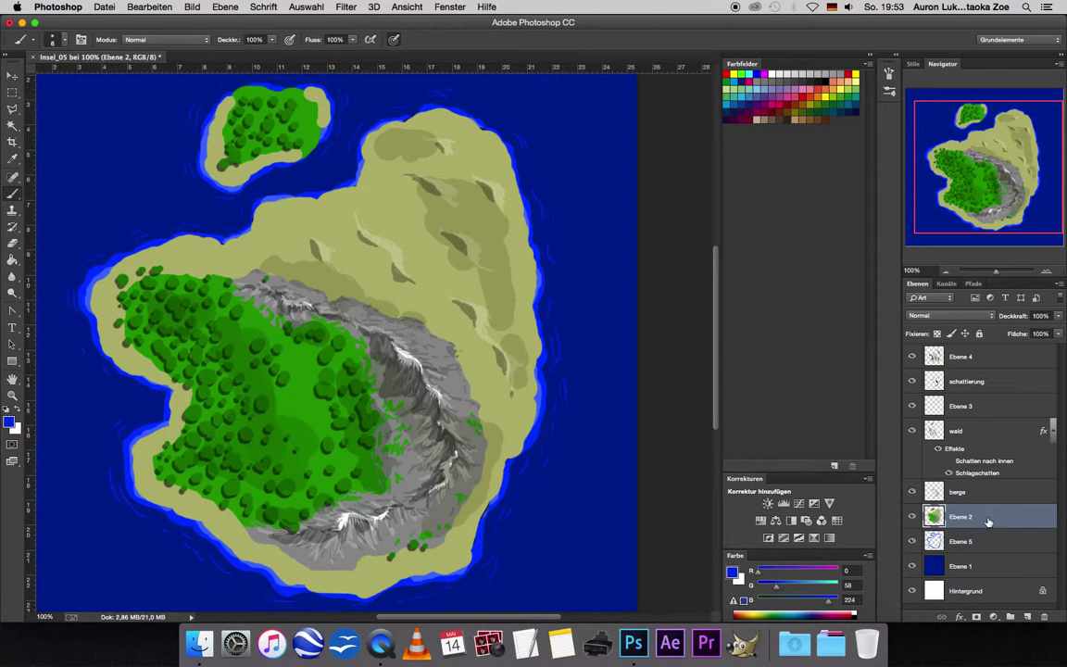
left_click(982, 406)
left_click(981, 382)
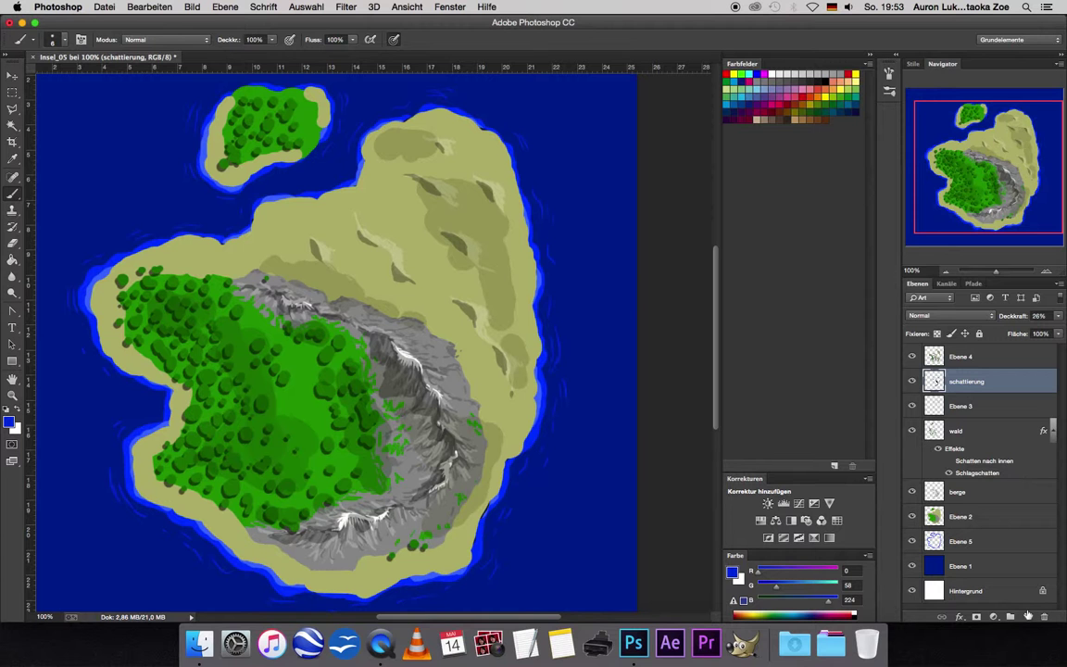
left_click(968, 433)
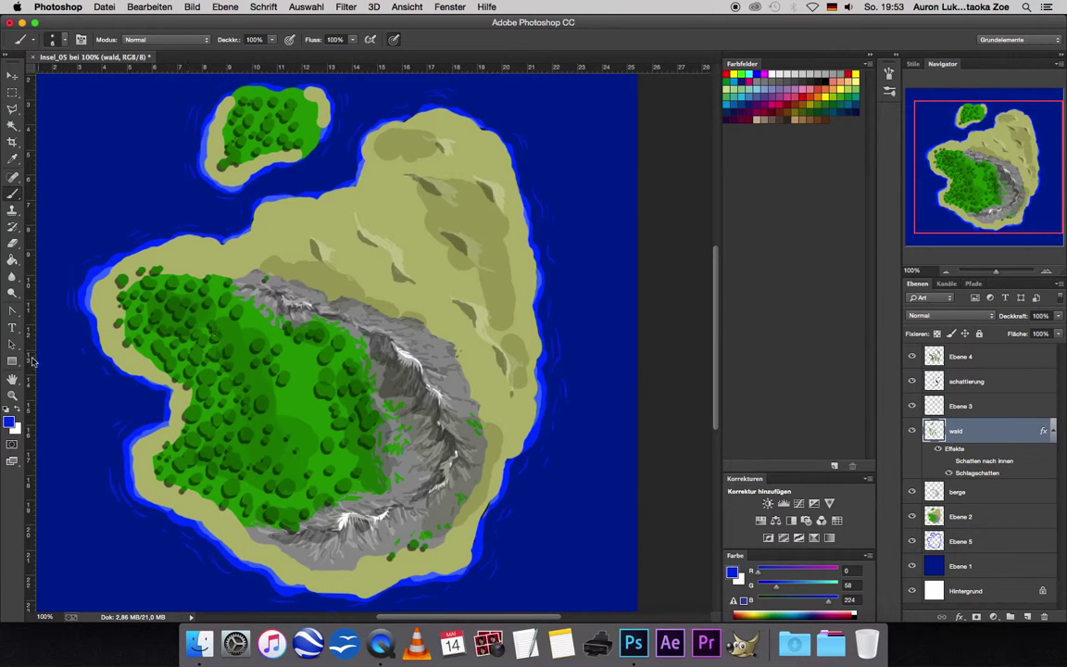
left_click(9, 421)
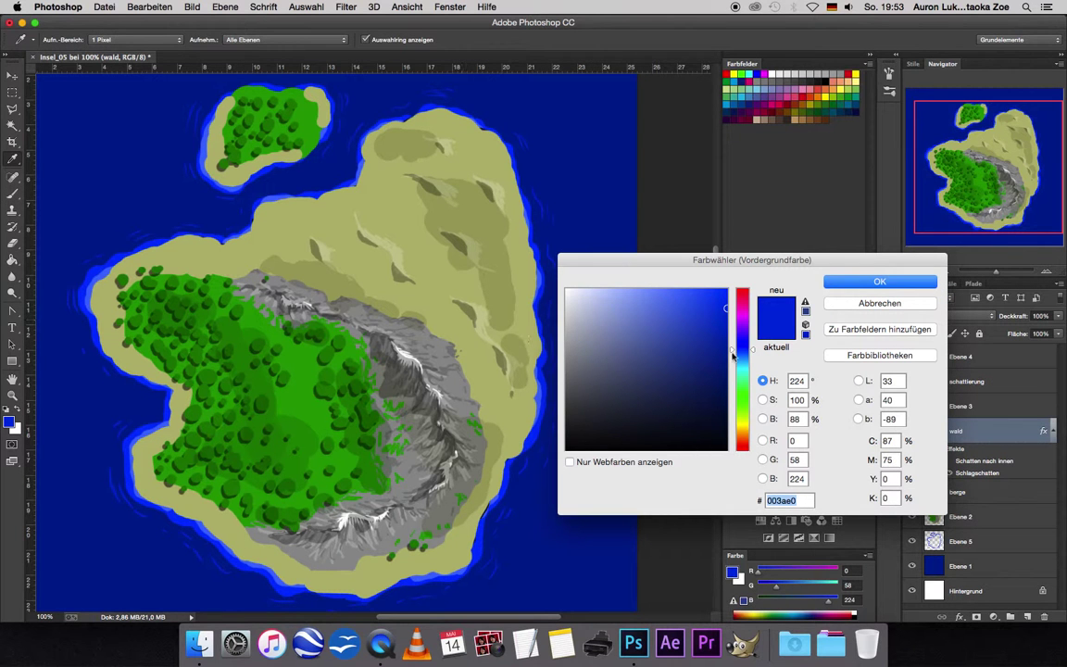
left_click(742, 433)
left_click(714, 352)
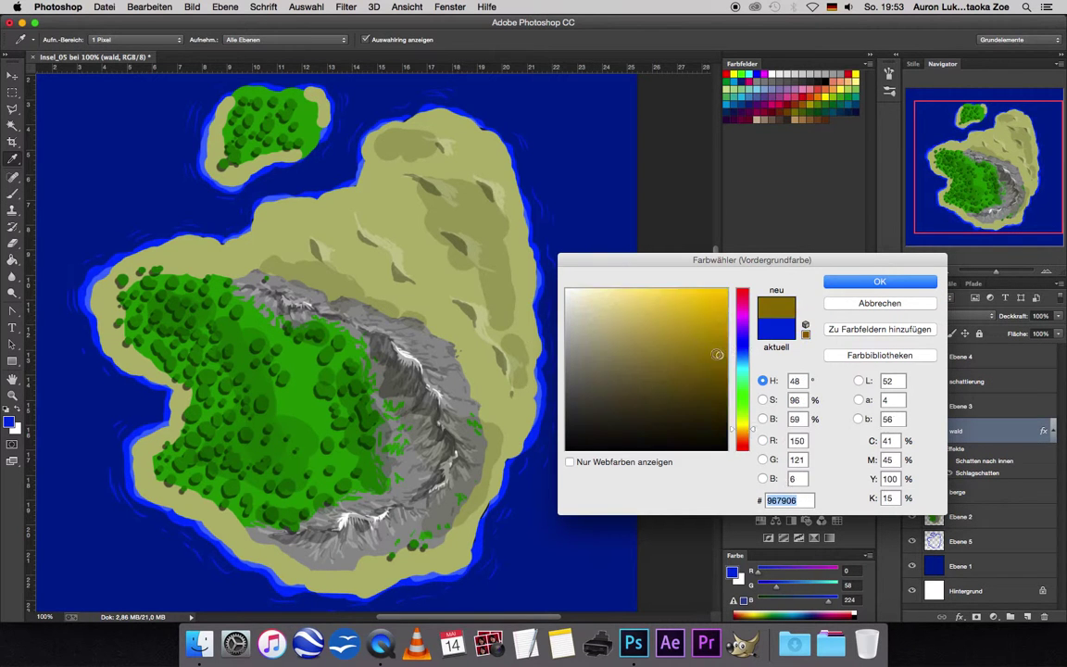
key("Escape")
- Paint small olive palm trunks on the dunes and the eastern and northeast sand
key("b")
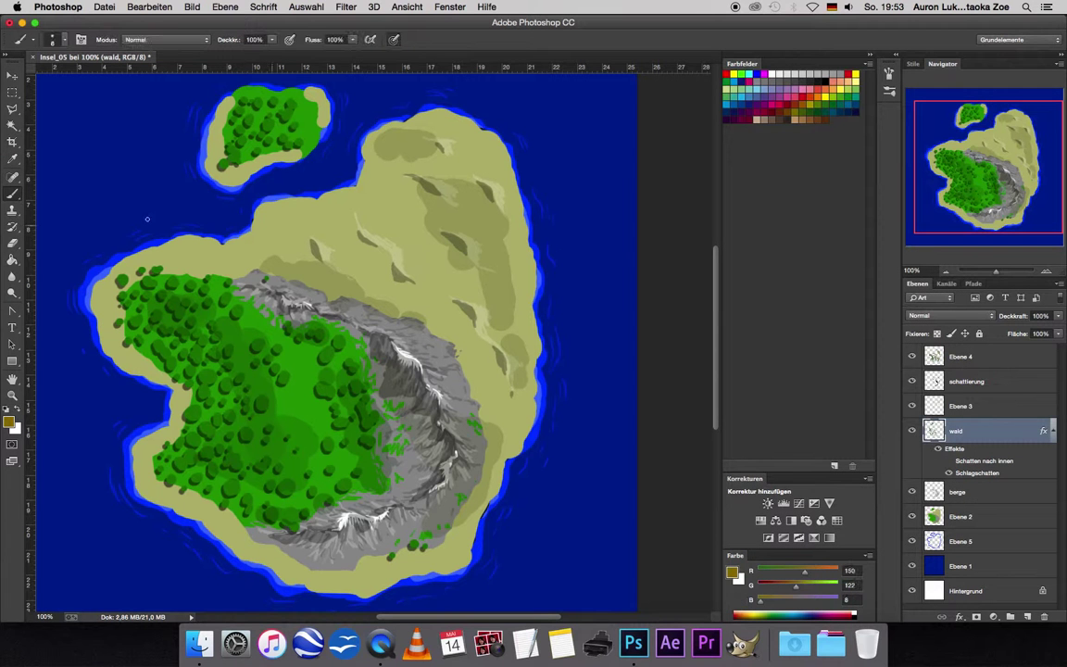
left_click_drag(329, 228, 323, 224)
left_click(267, 249)
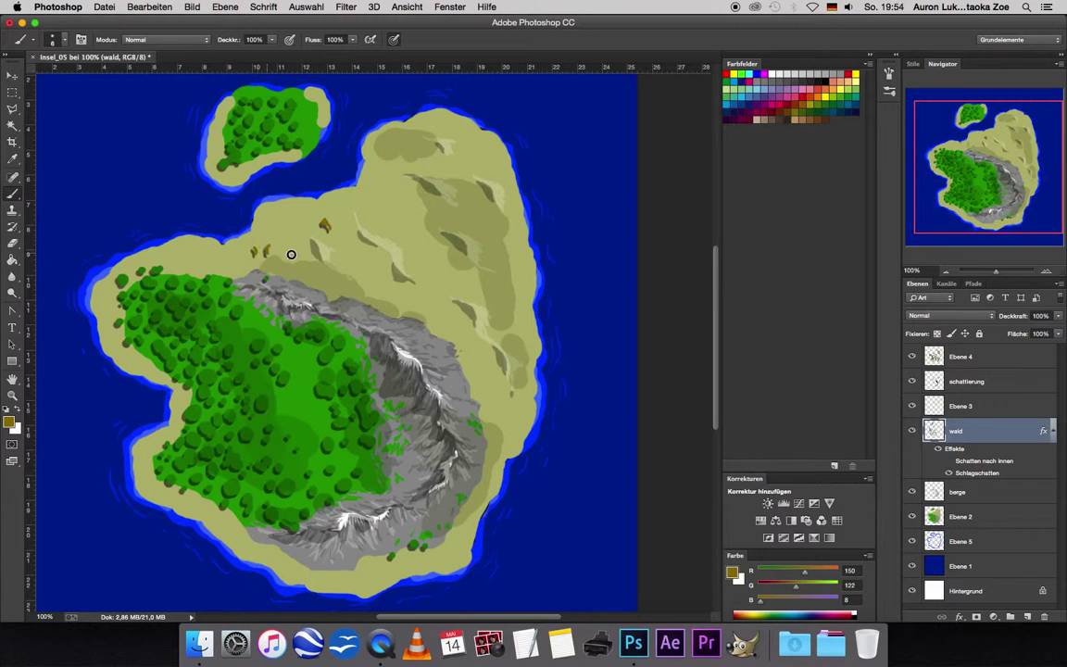
left_click(503, 387)
left_click(492, 226)
- Try a bright green and paint a first palm crown over a trunk
left_click(11, 425)
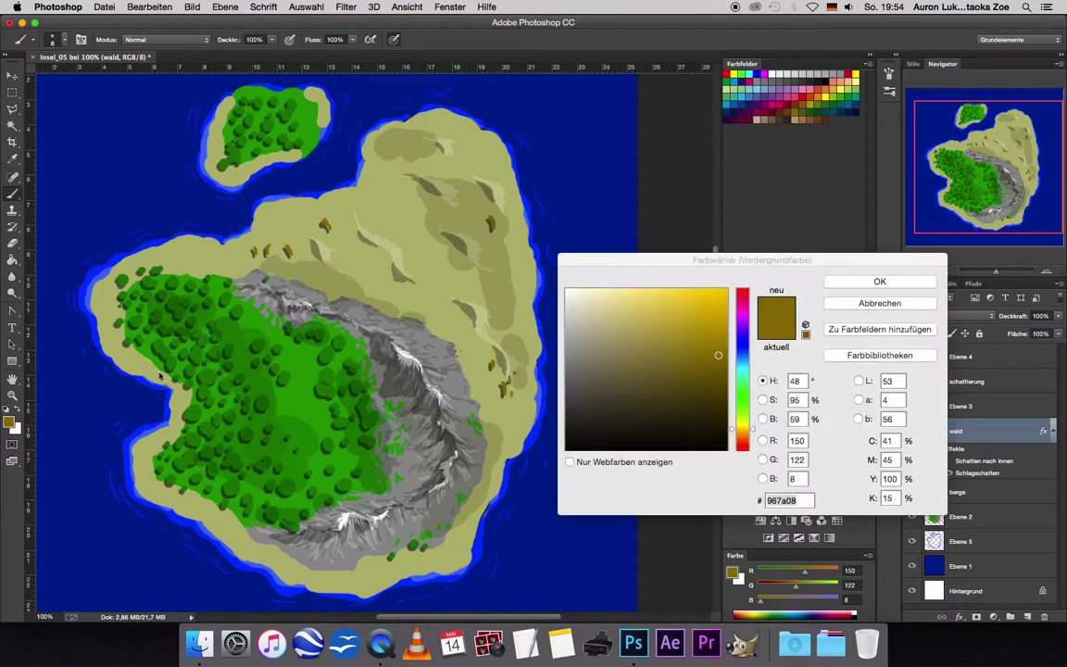
left_click_drag(749, 432, 748, 406)
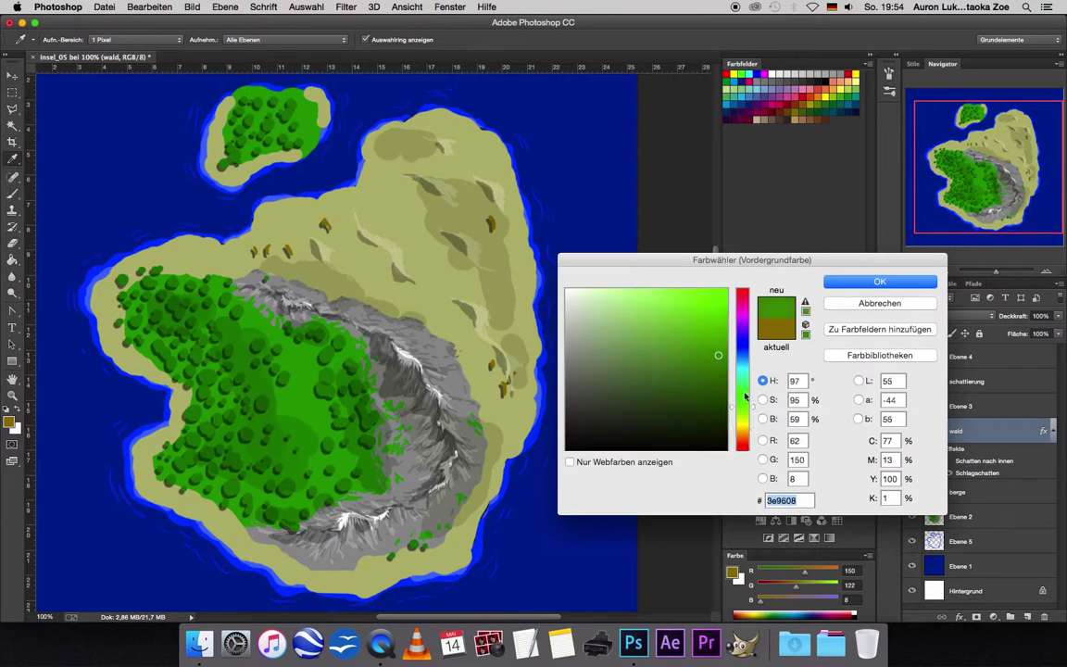
left_click_drag(721, 311, 716, 326)
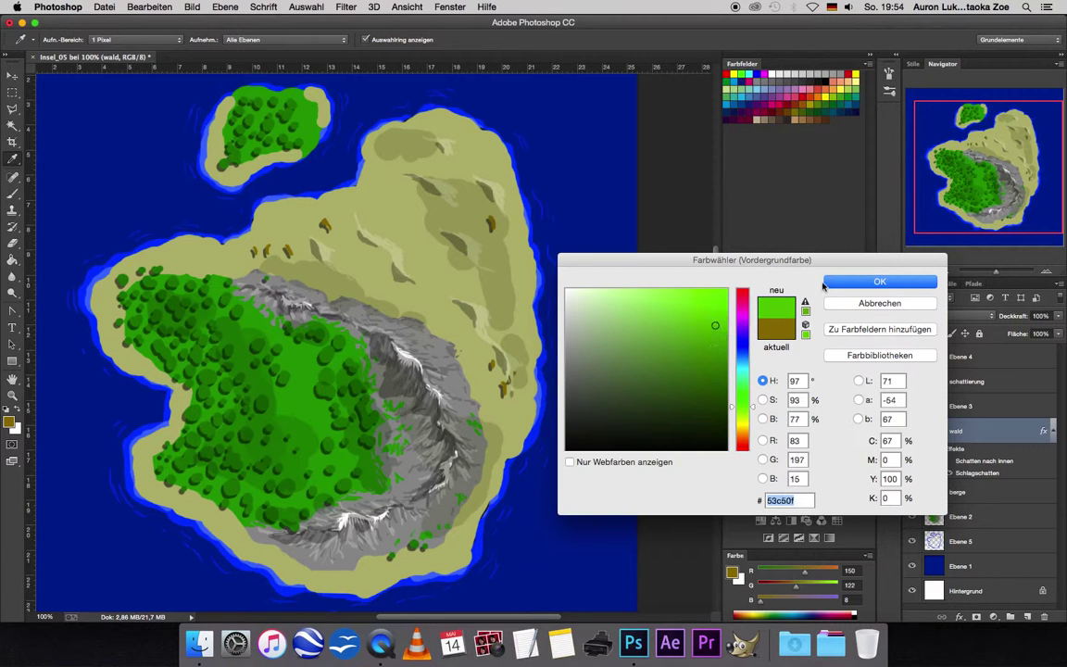
left_click(875, 282)
left_click_drag(246, 253, 252, 250)
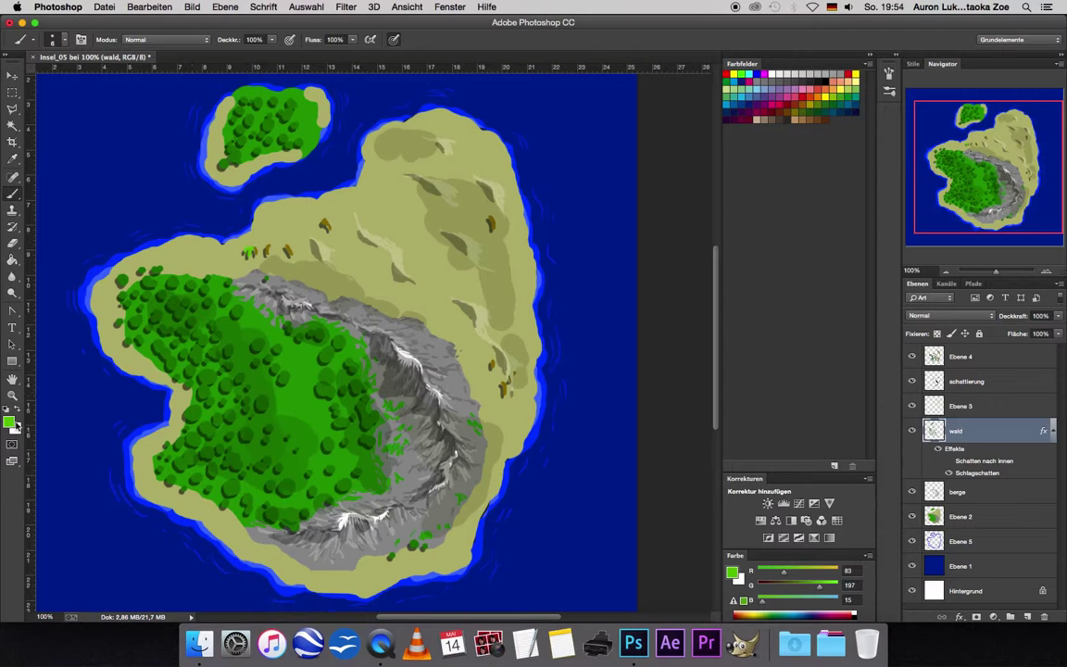
- Switch to muted green 71a055 and paint leaves on each palm trunk
left_click(9, 423)
left_click(641, 349)
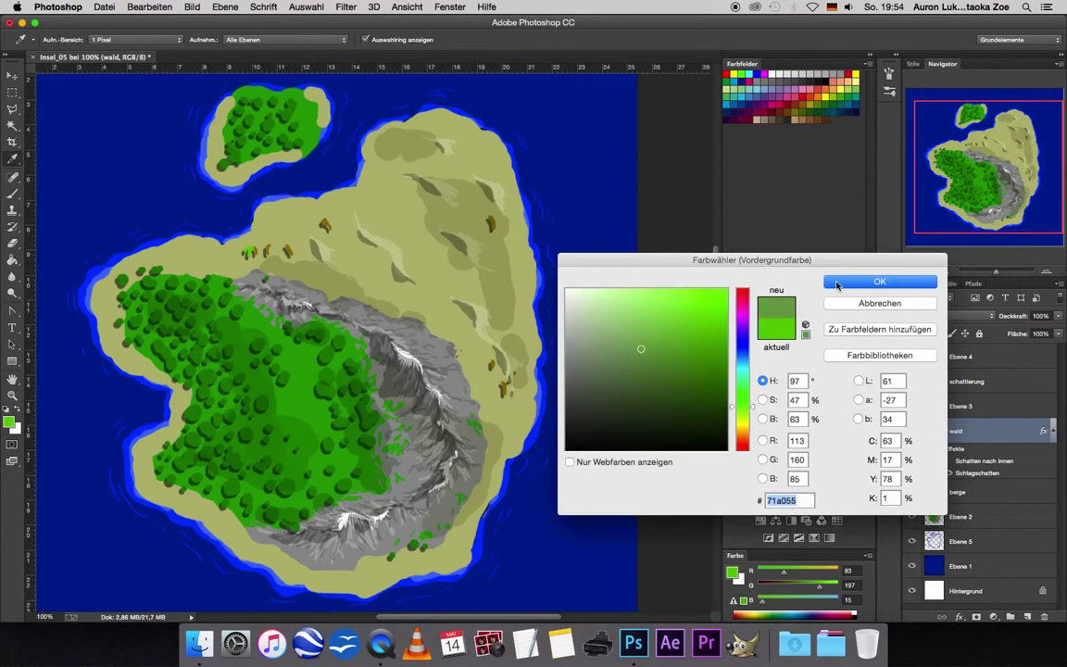
left_click(878, 282)
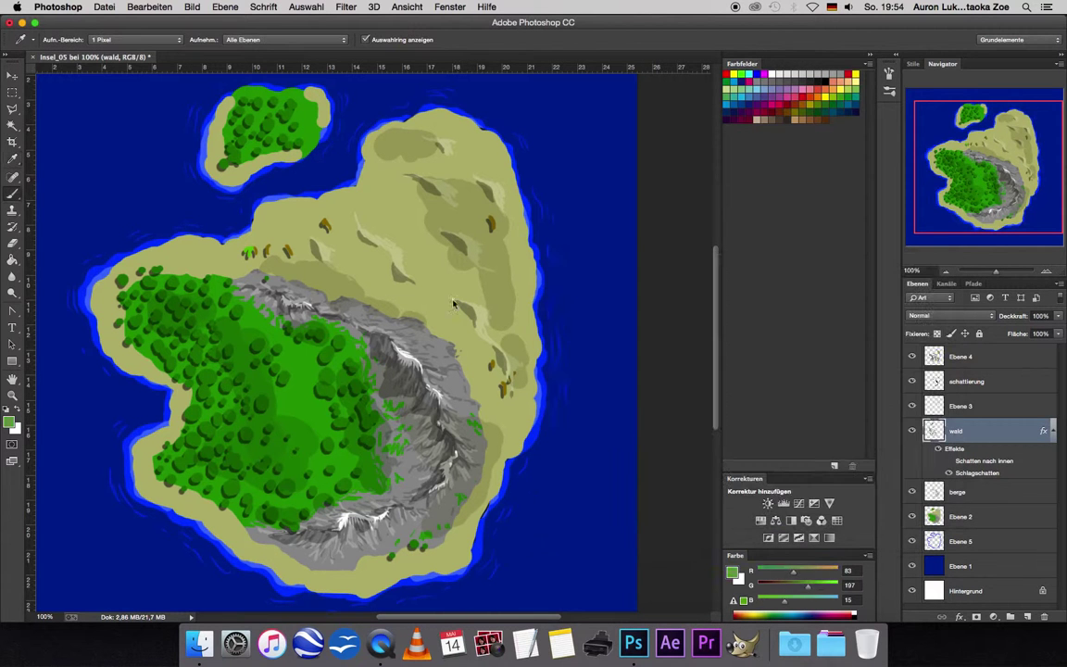
left_click(248, 251)
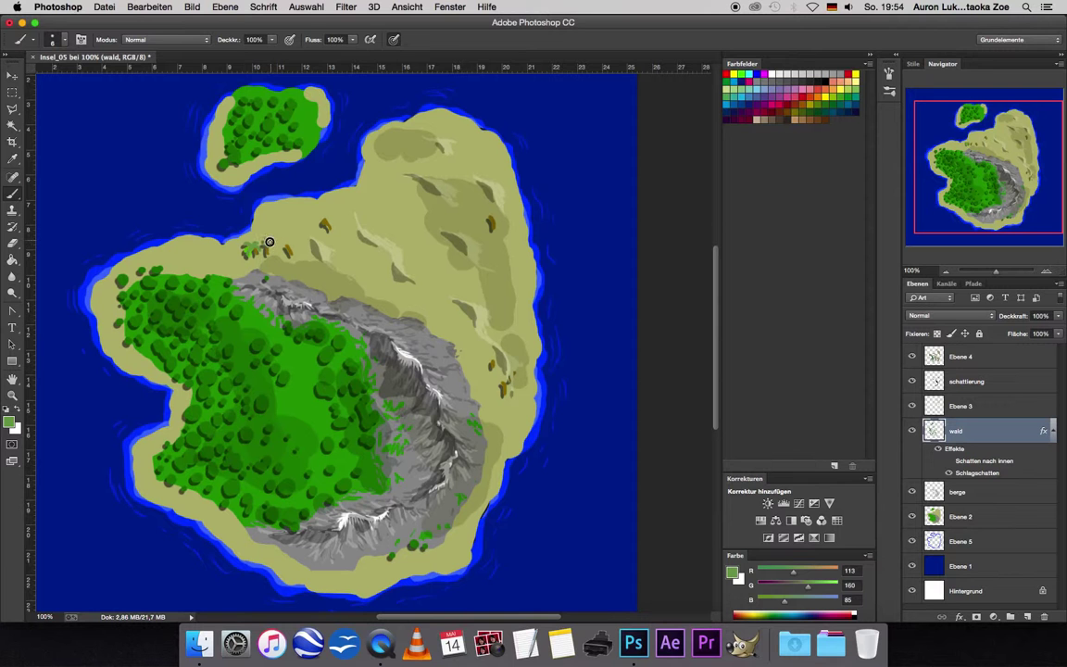
left_click(270, 246)
left_click(322, 223)
left_click(500, 389)
left_click(491, 356)
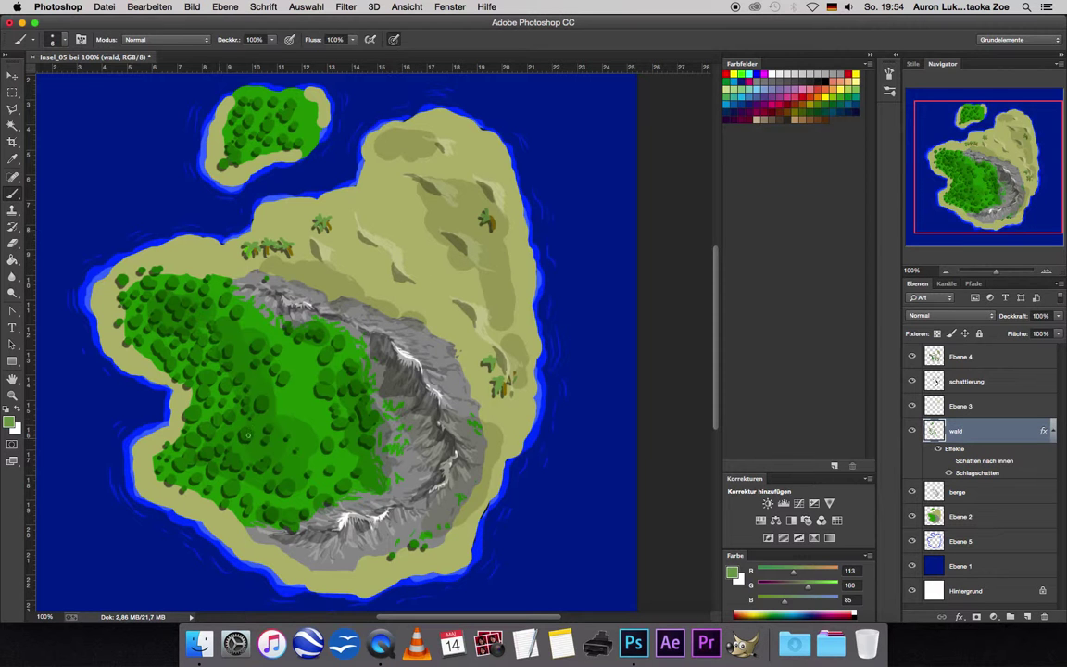
- Sample the dark forest green and lighten it to a mid green (R47 G150 B52)
left_click(11, 422)
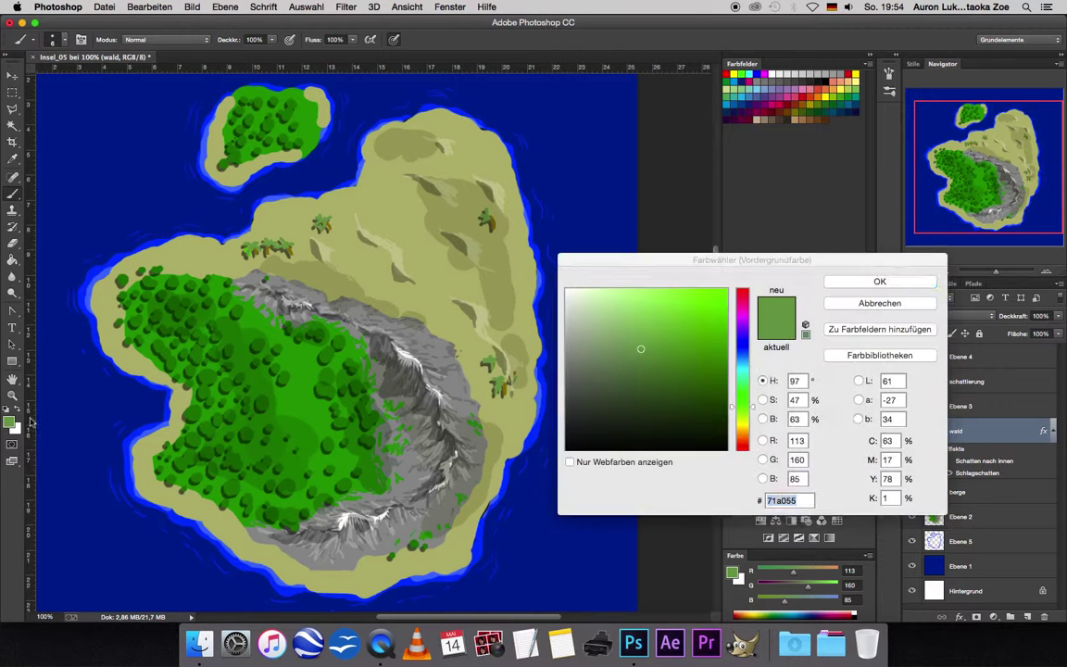
left_click(860, 298)
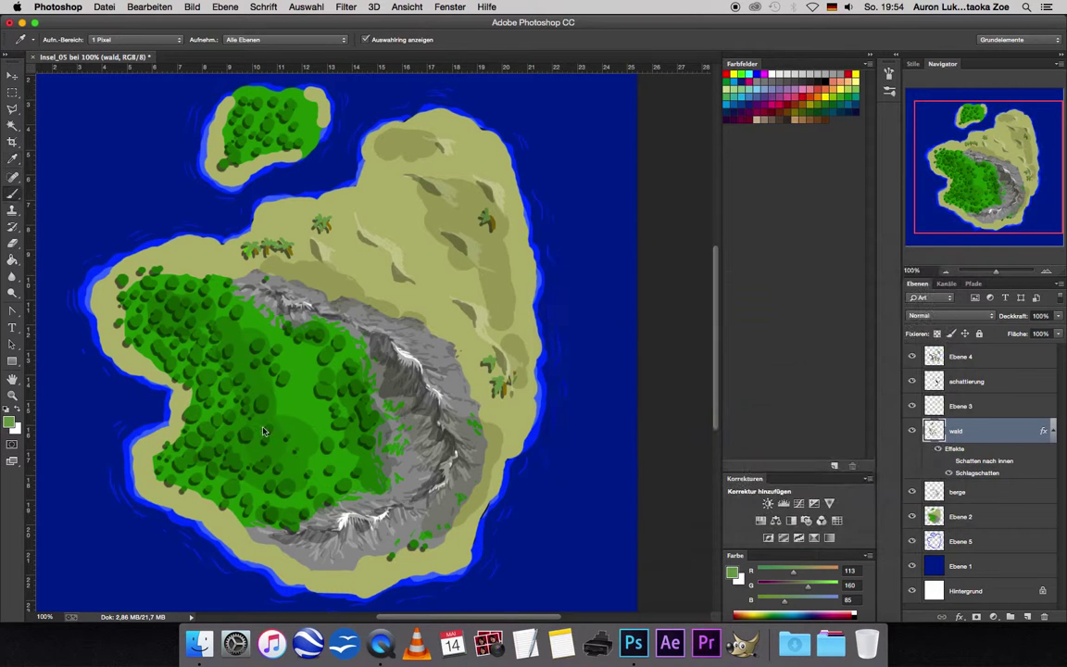
left_click(13, 160)
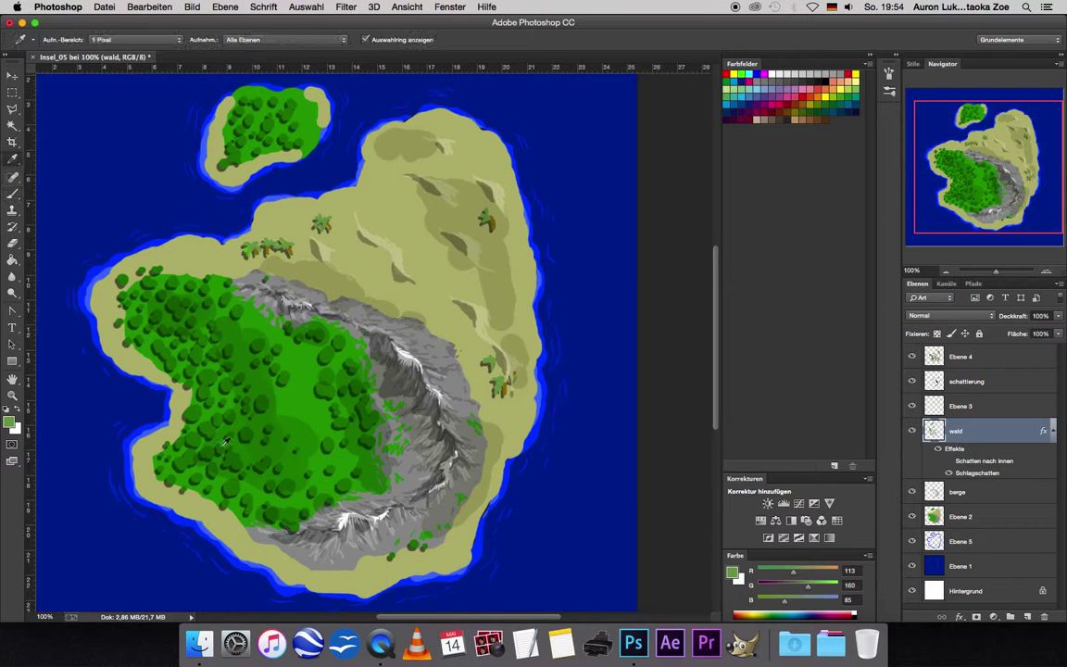
left_click(222, 383)
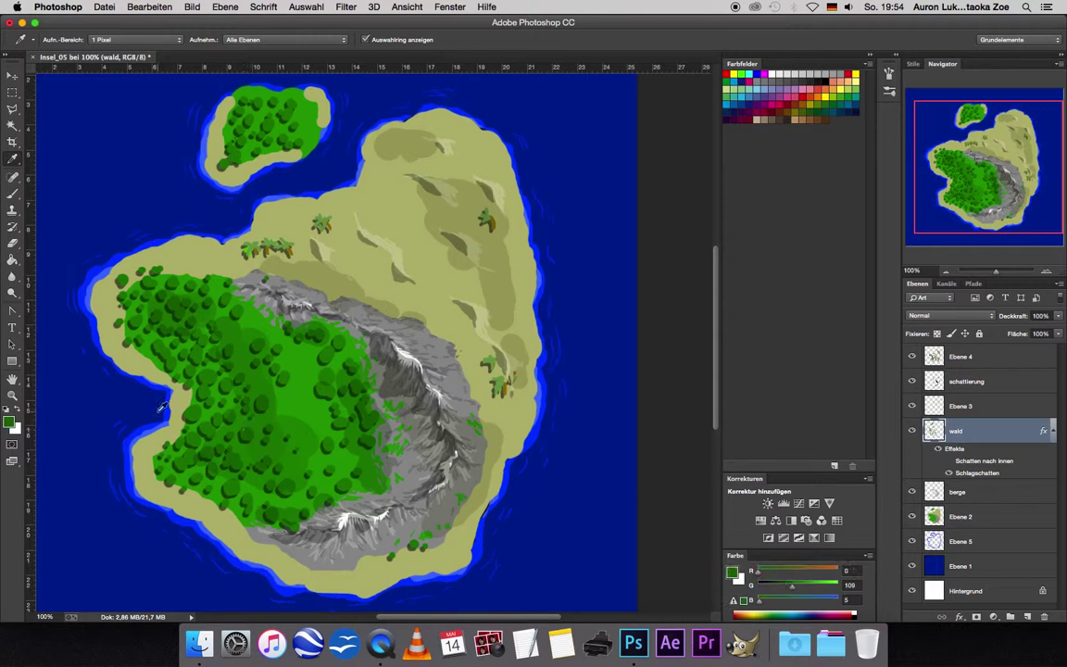
left_click(10, 422)
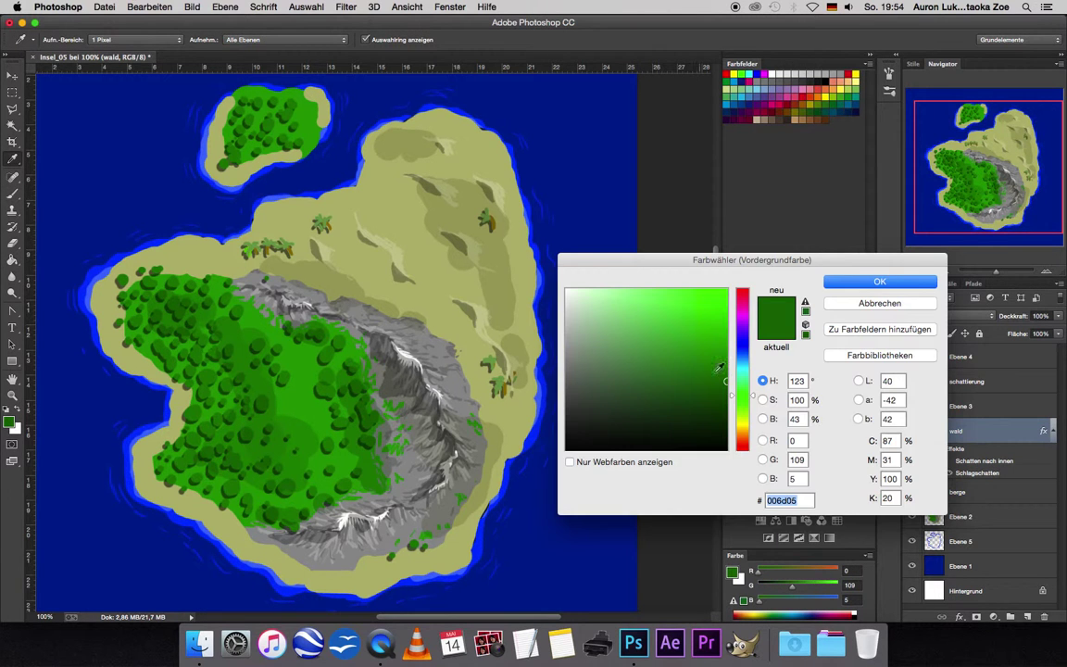
left_click(683, 373)
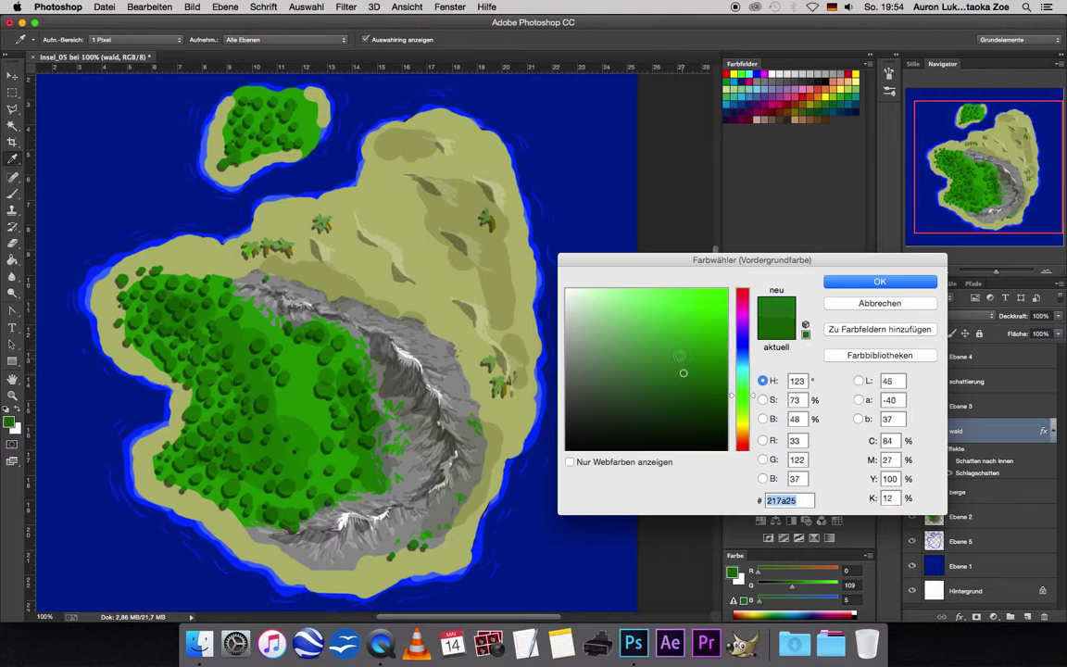
left_click(676, 352)
key("Return")
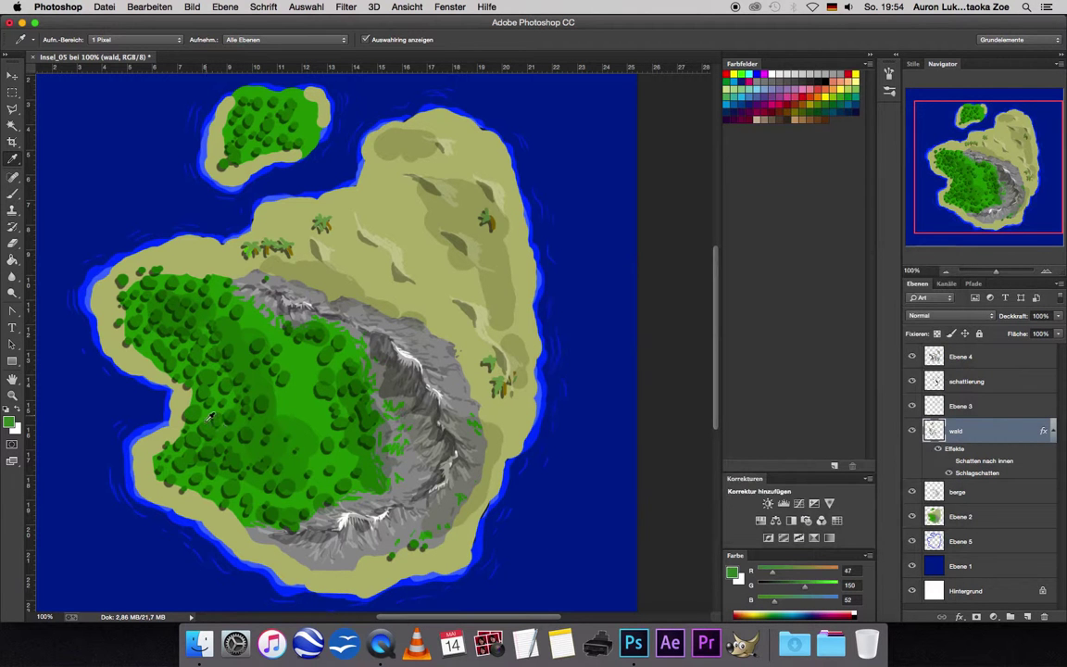
- Set the brush to 19 px, test a green dab, and add layer Ebene 6
left_click(13, 192)
left_click(56, 42)
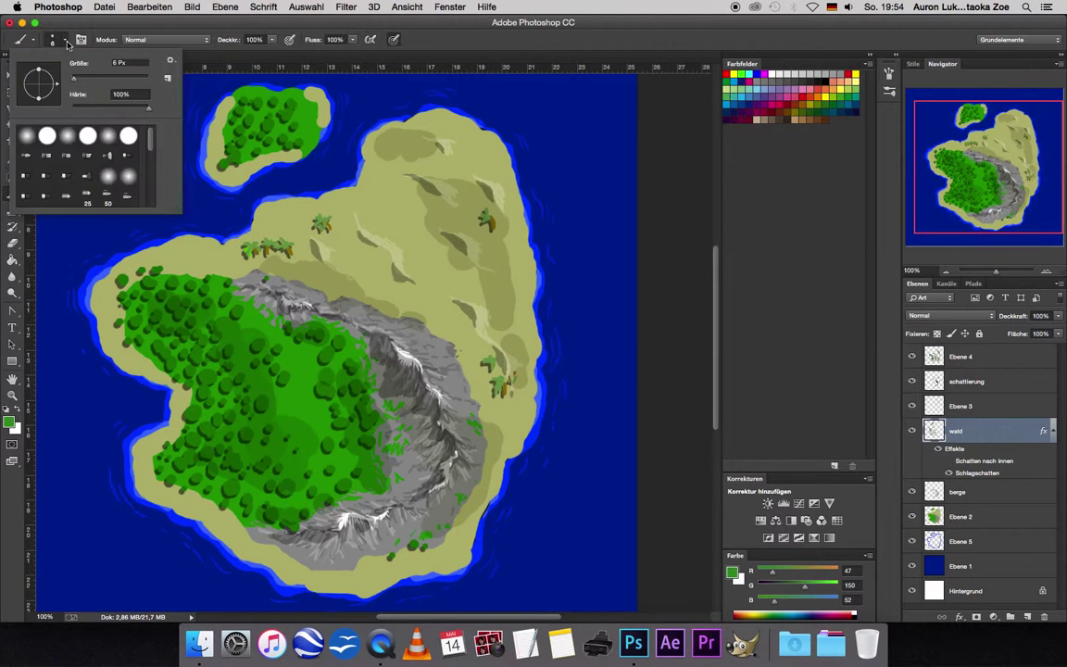
left_click_drag(64, 67, 74, 67)
key("Return")
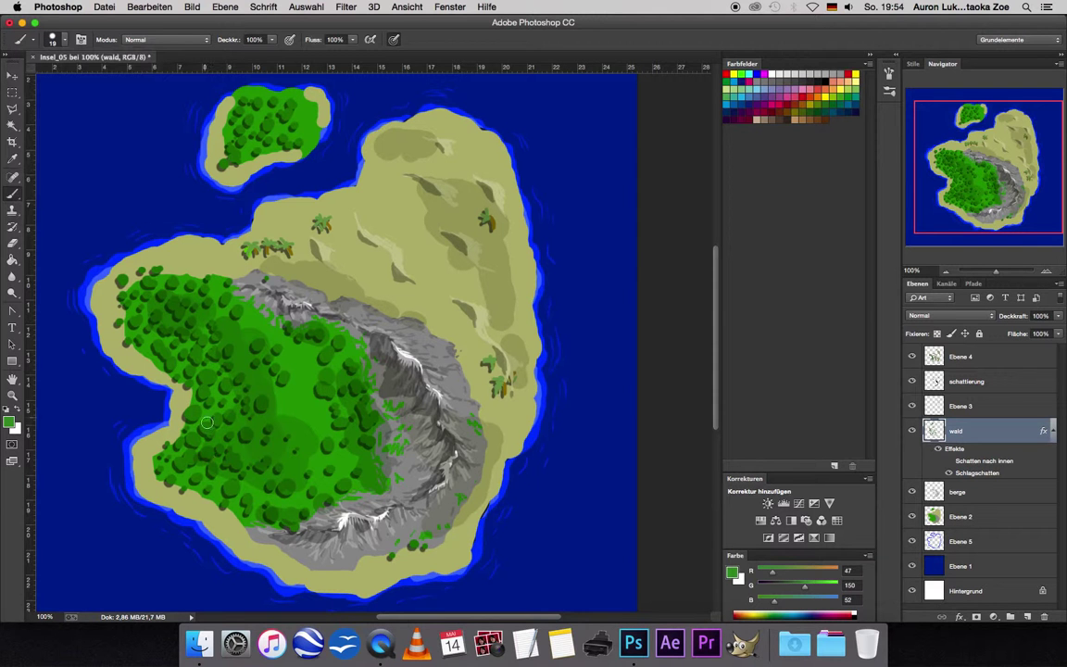
left_click_drag(196, 400, 206, 412)
key("ctrl+alt+shift+n")
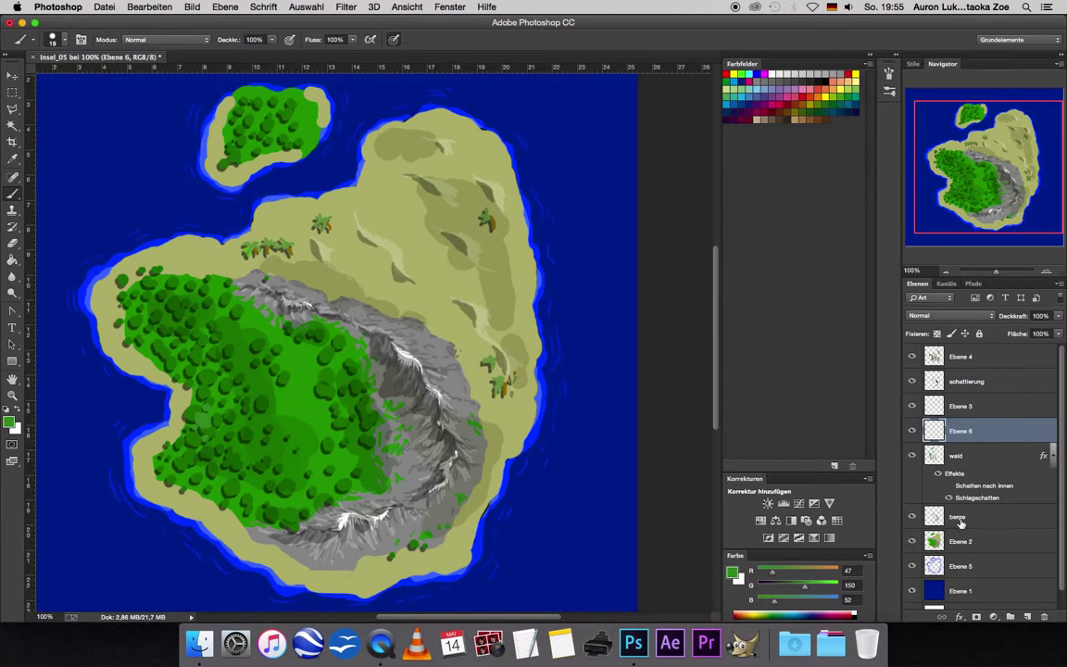
- Copy wald's inner and drop shadow style and paste it onto Ebene 6
right_click(1043, 455)
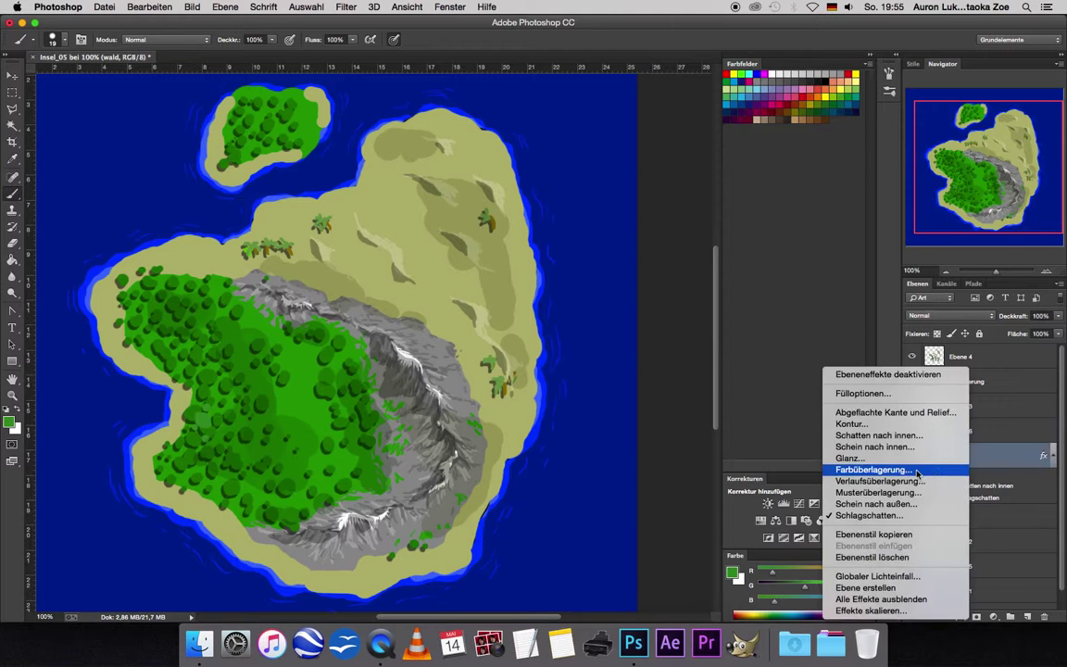
left_click(901, 535)
left_click(962, 432)
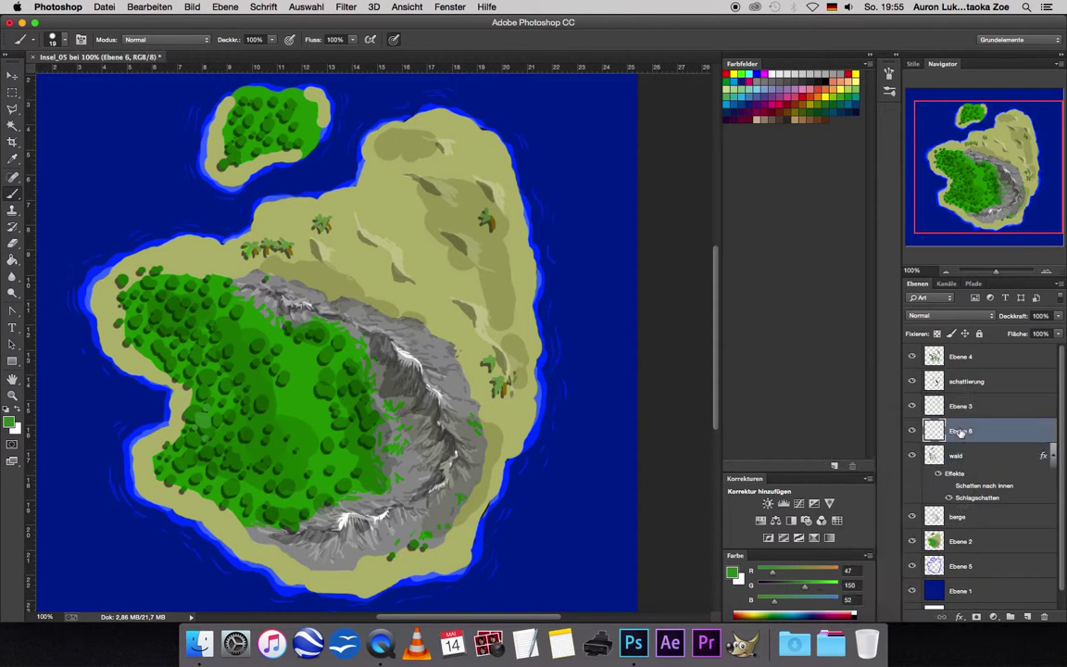
right_click(961, 431)
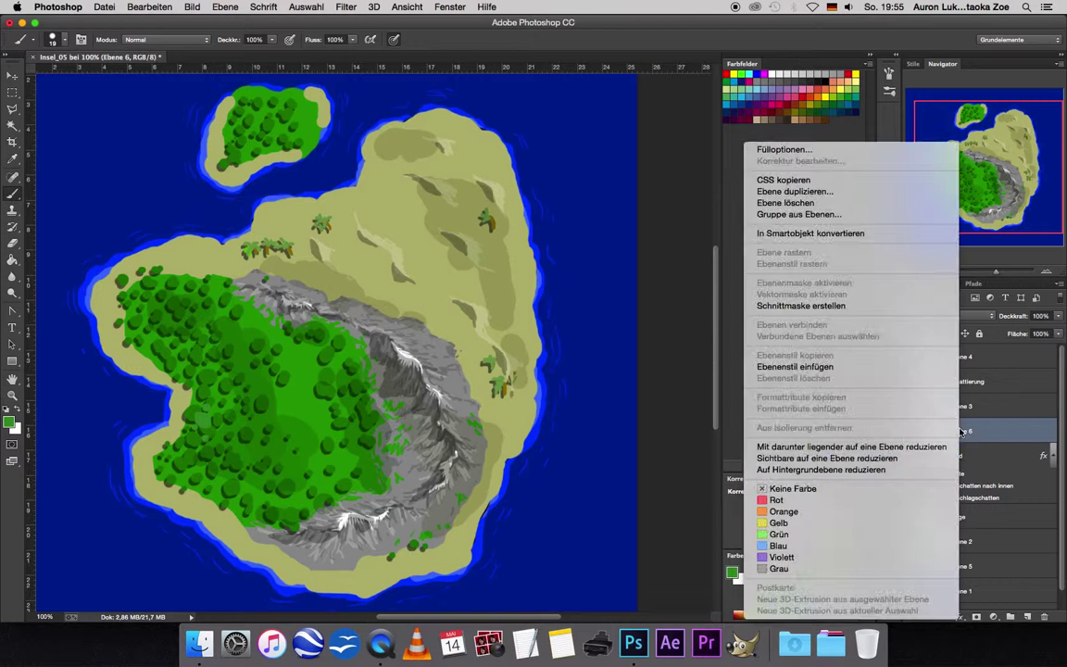
left_click(824, 367)
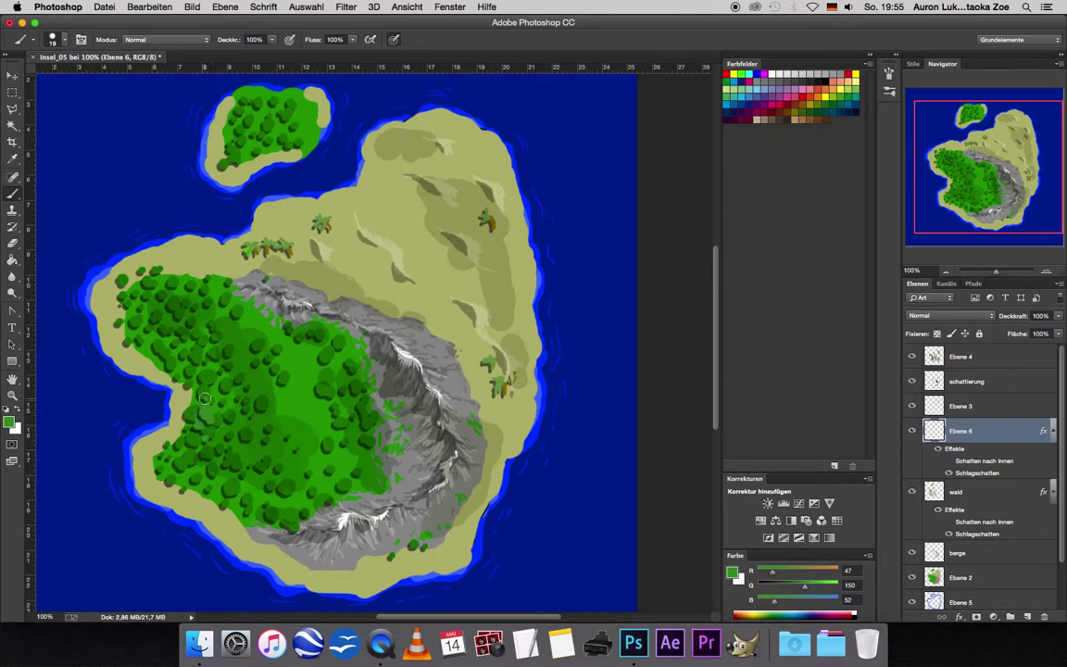
- Brush tree blobs on the upper-left forest edge and extend the forest over the grey rock
key("[")
key("]")
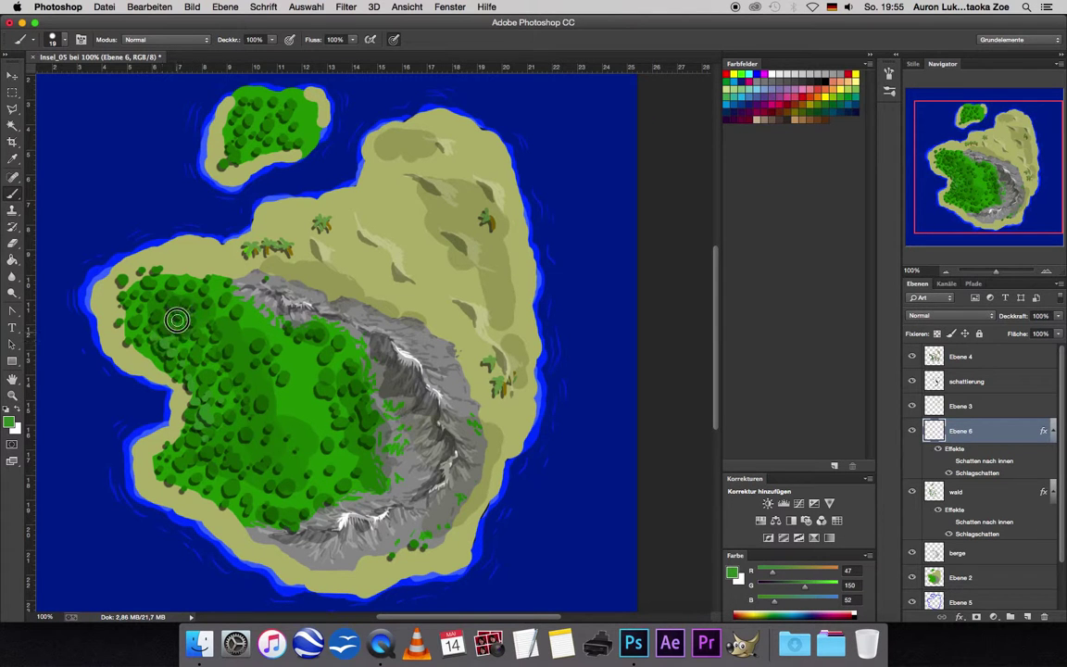
left_click(159, 273)
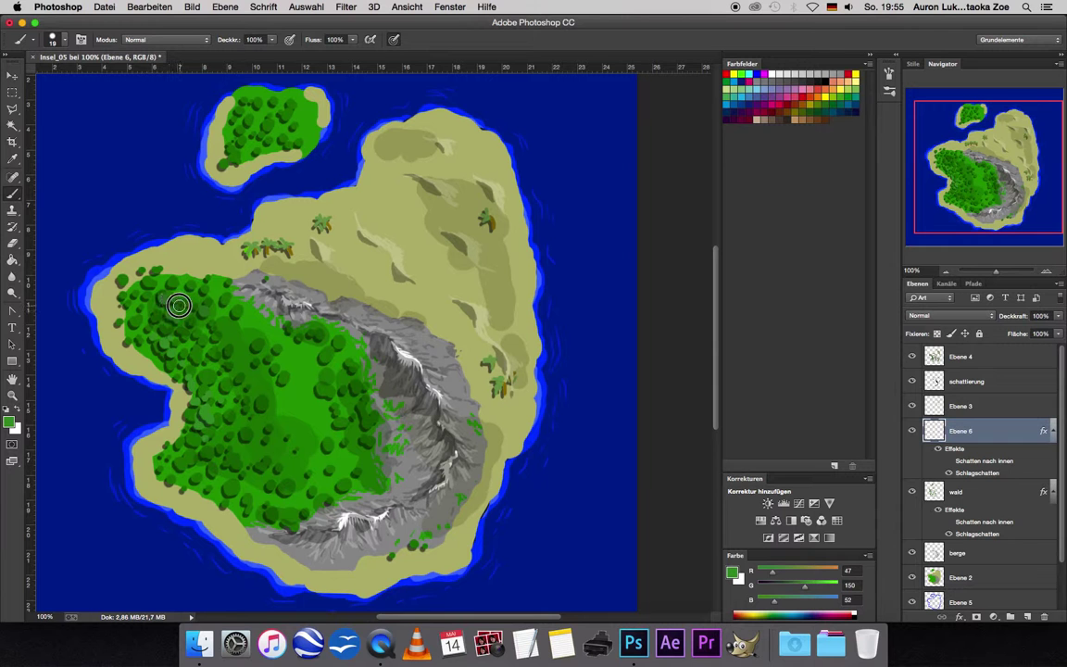
left_click(137, 278)
left_click(154, 259)
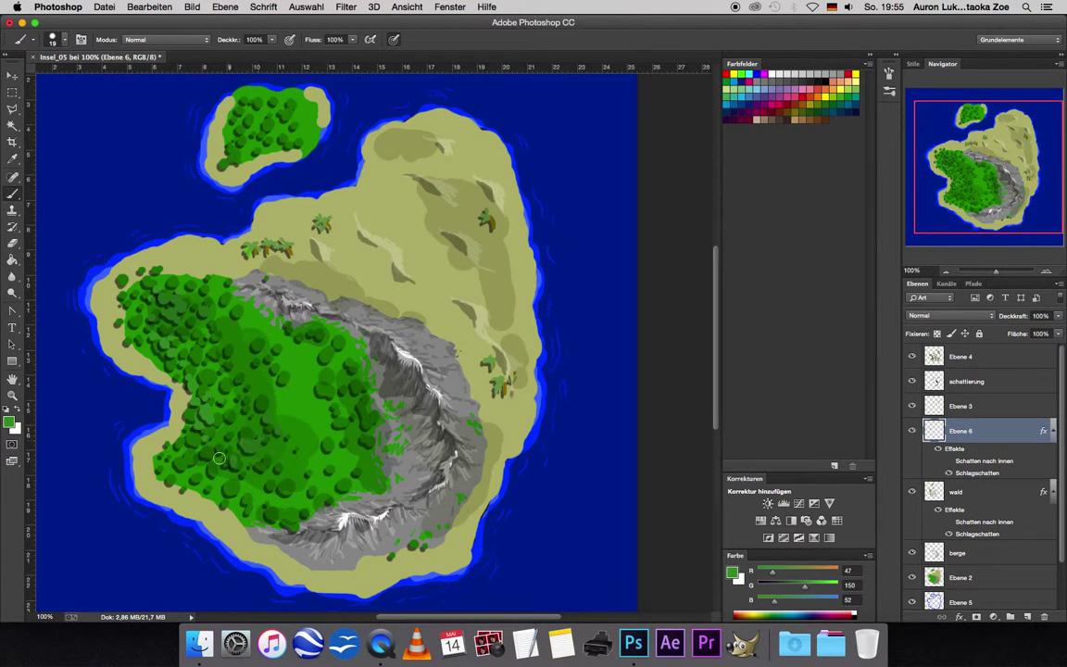
key("]")
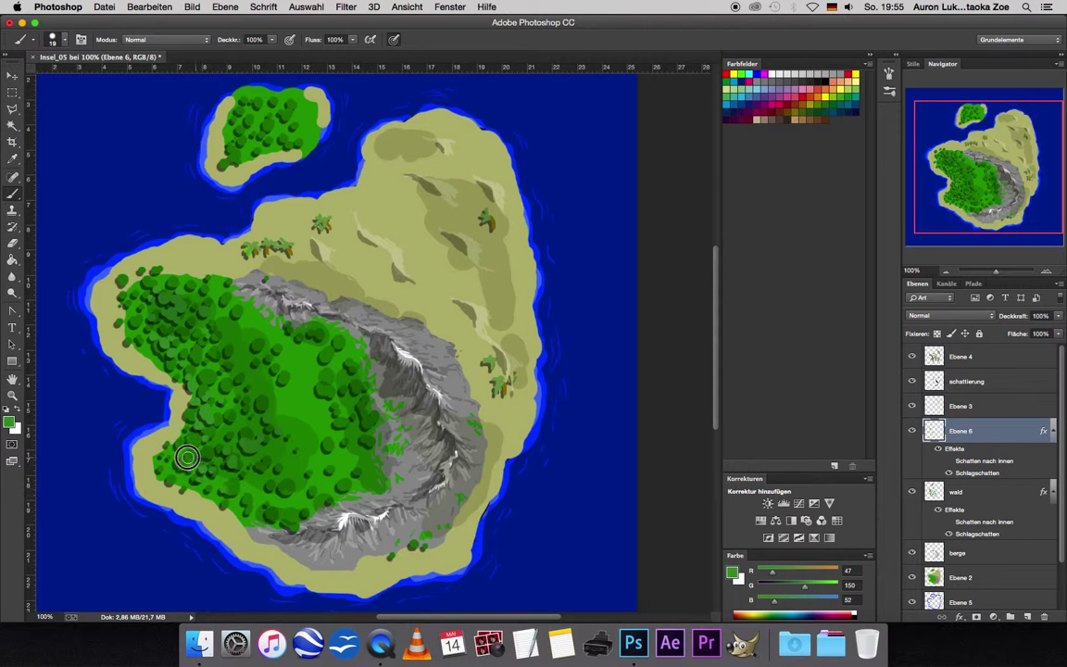
key("[")
key("bracketright")
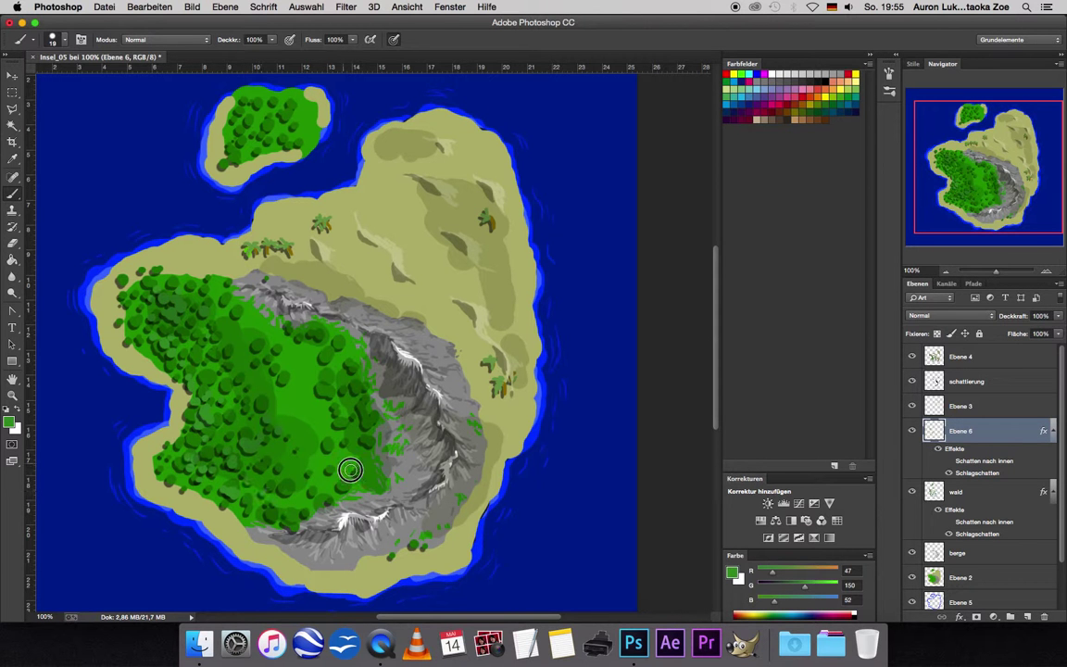
mouse_move(367, 466)
left_mouse_down()
mouse_move(361, 412)
mouse_move(325, 393)
left_mouse_up()
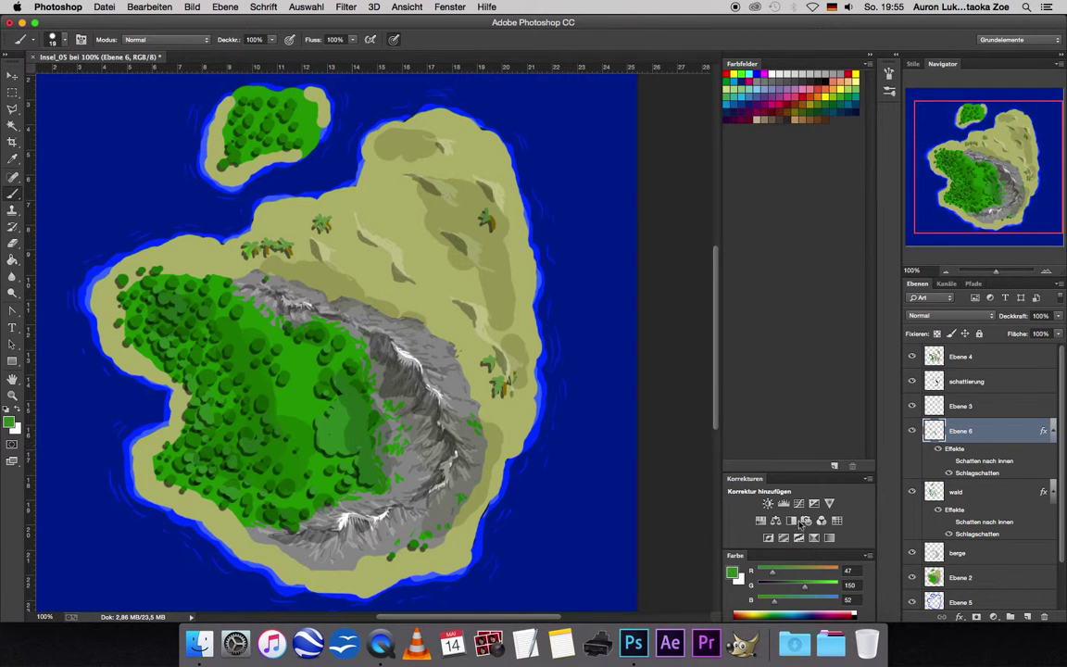
- Add a new layer Ebene 7 and paste the shadow layer style onto it
left_click(1028, 616)
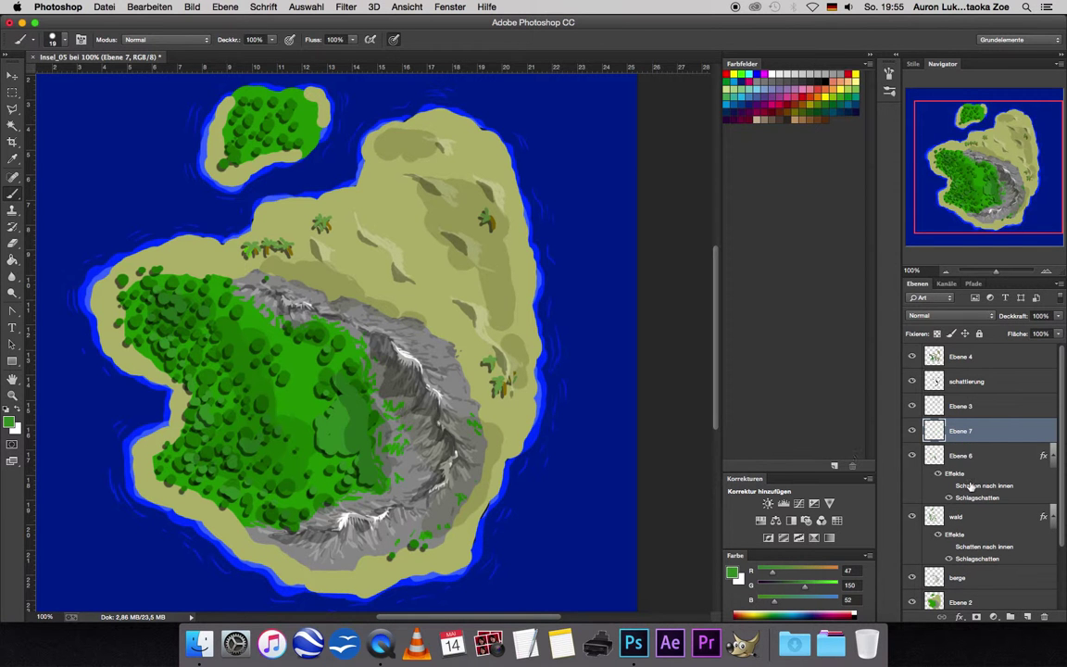
right_click(963, 438)
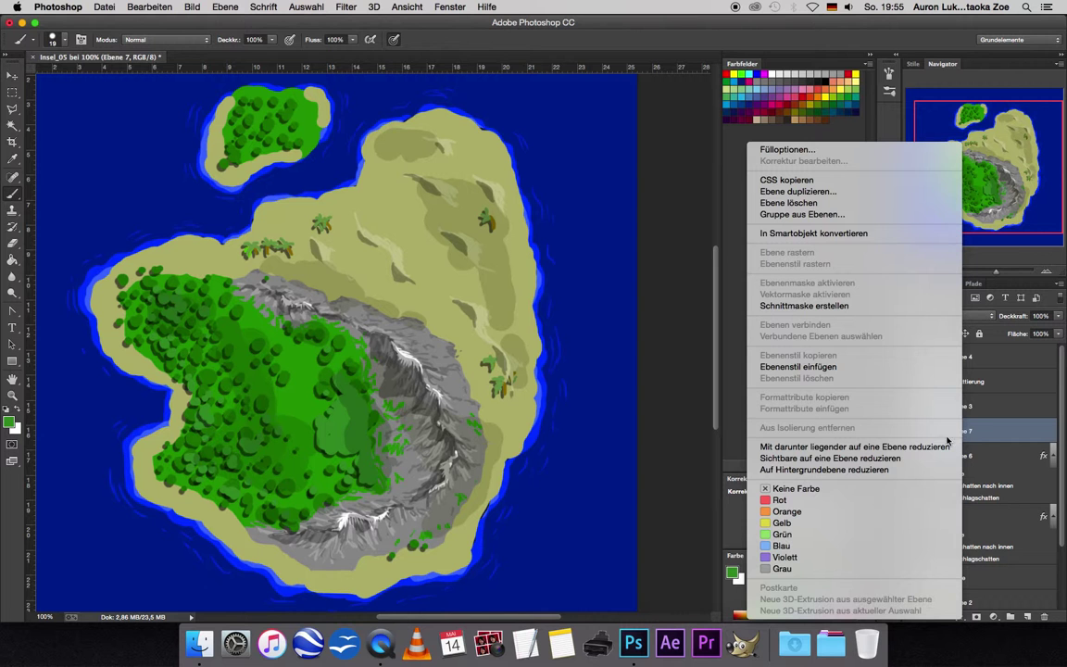
left_click(838, 367)
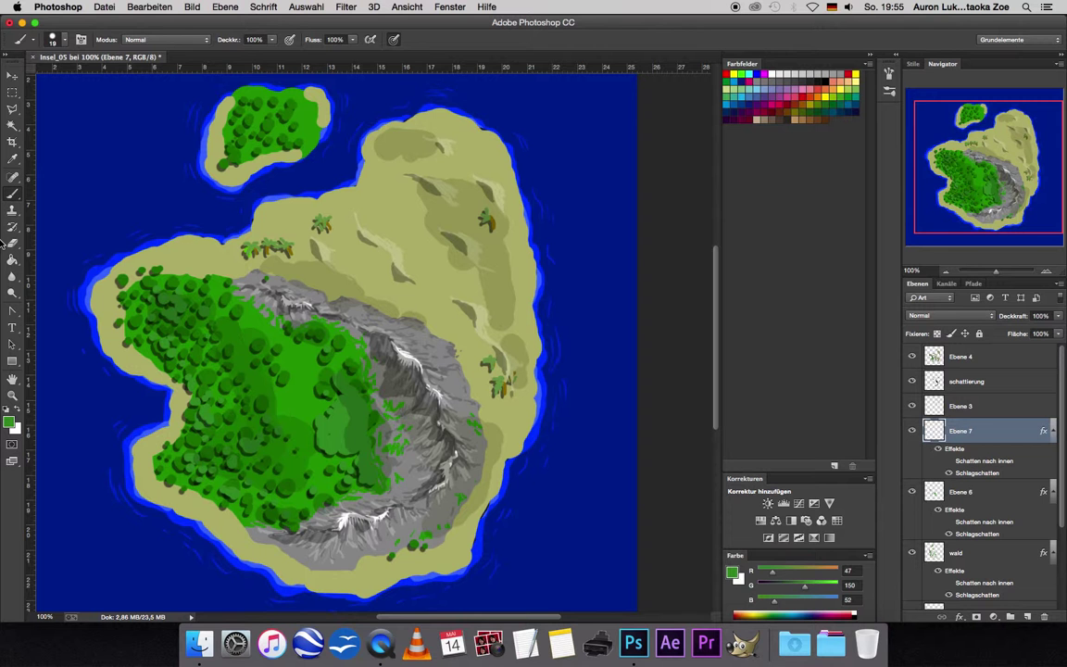
- Paint brighter green tree dabs into the inner forest near the mountains, then recentre the view
left_click(10, 422)
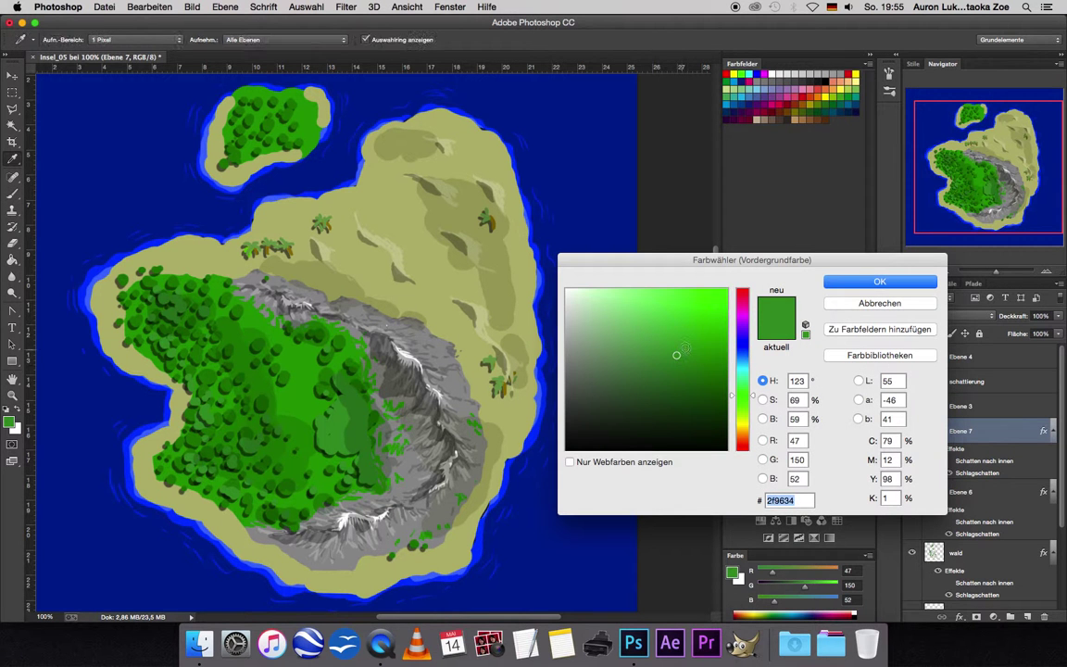
left_click(880, 282)
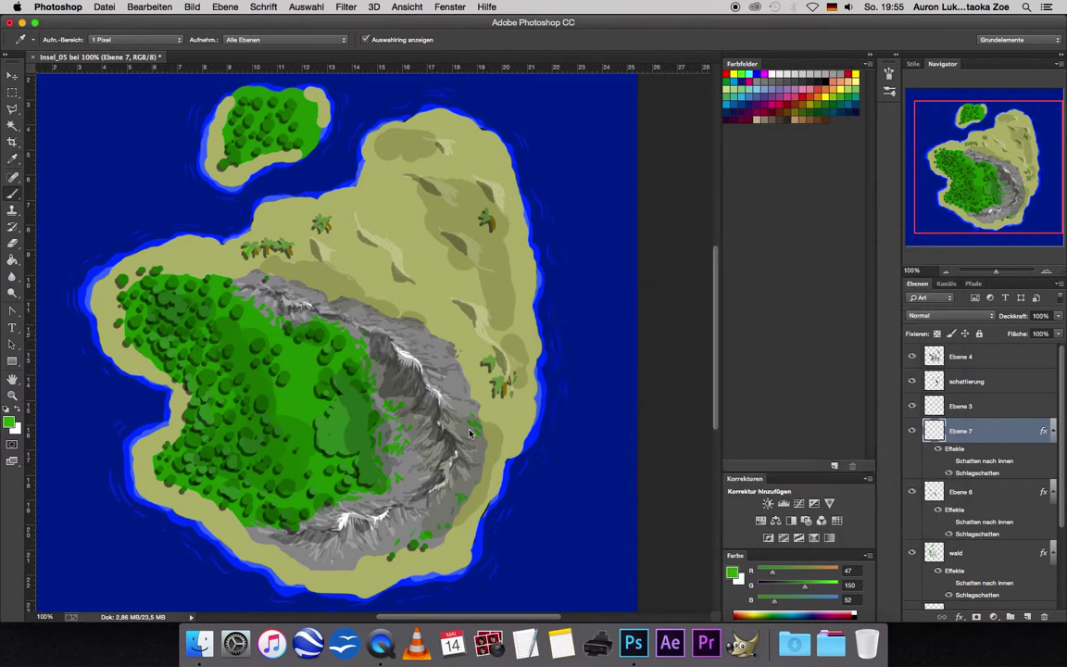
key("b")
left_click_drag(315, 383, 320, 407)
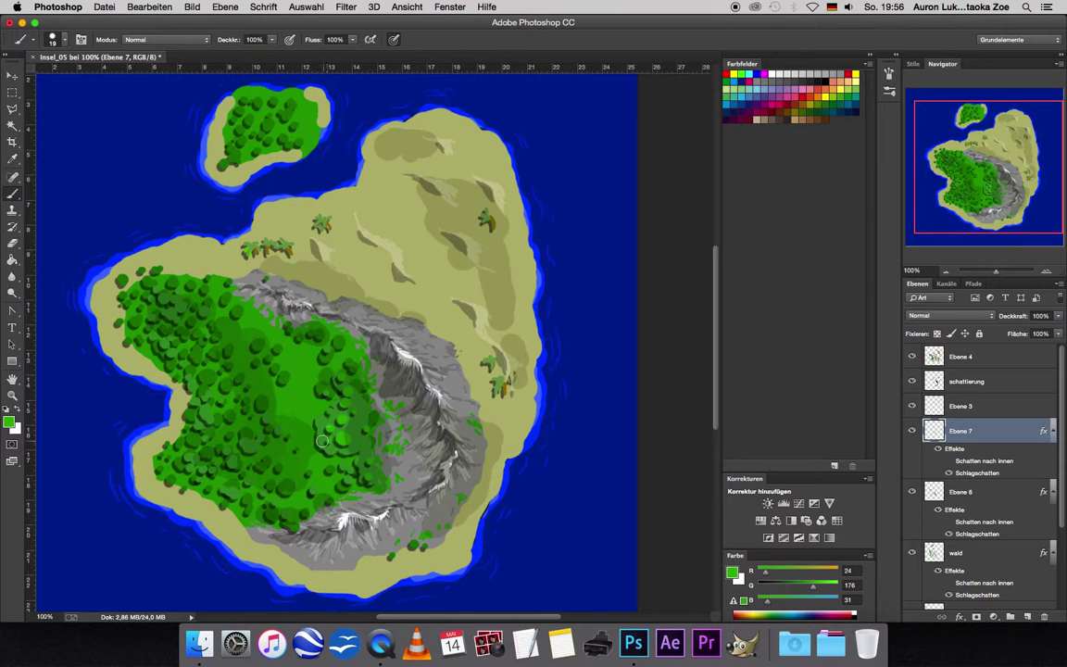
left_click(297, 398)
left_click_drag(963, 165, 866, 149)
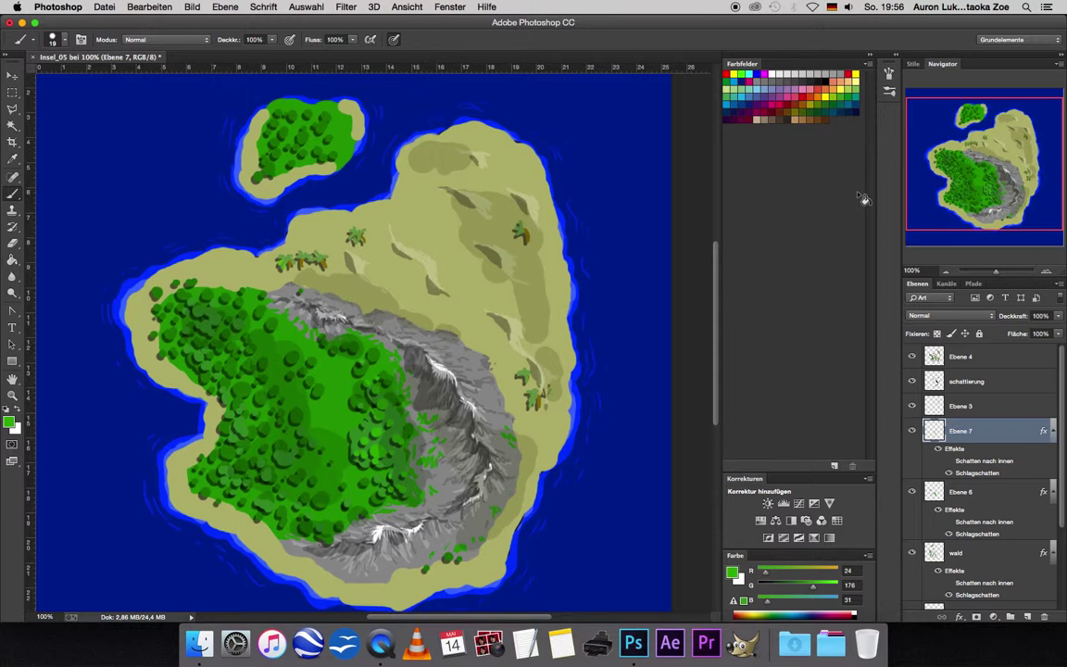